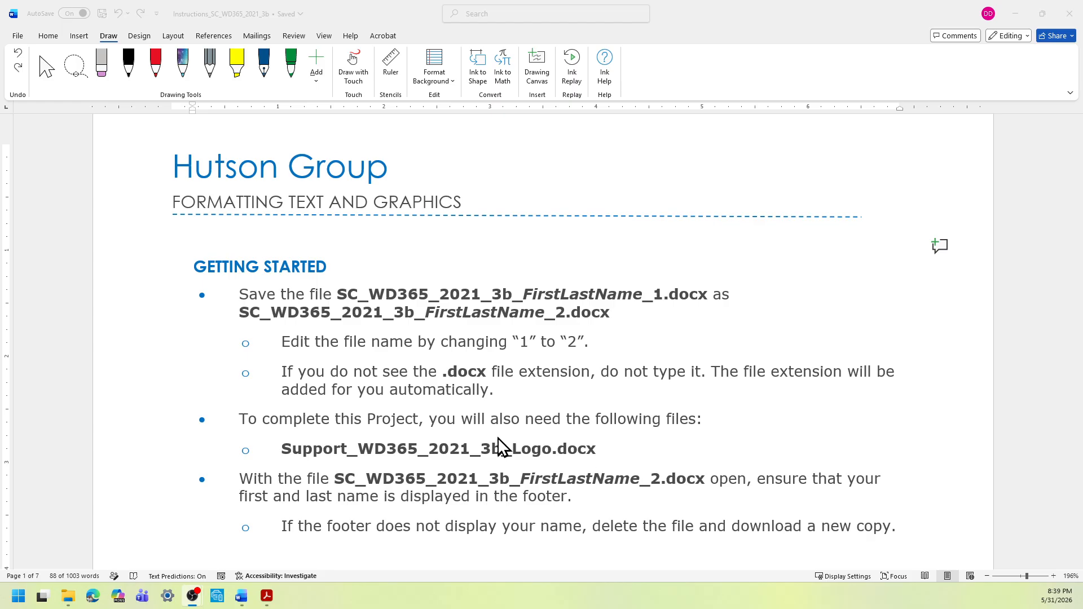
Step: Highlight the entire Getting Started section of the instructions in yellow
{"action": "left_click", "coordinate": [882, 528], "text": "shift"}
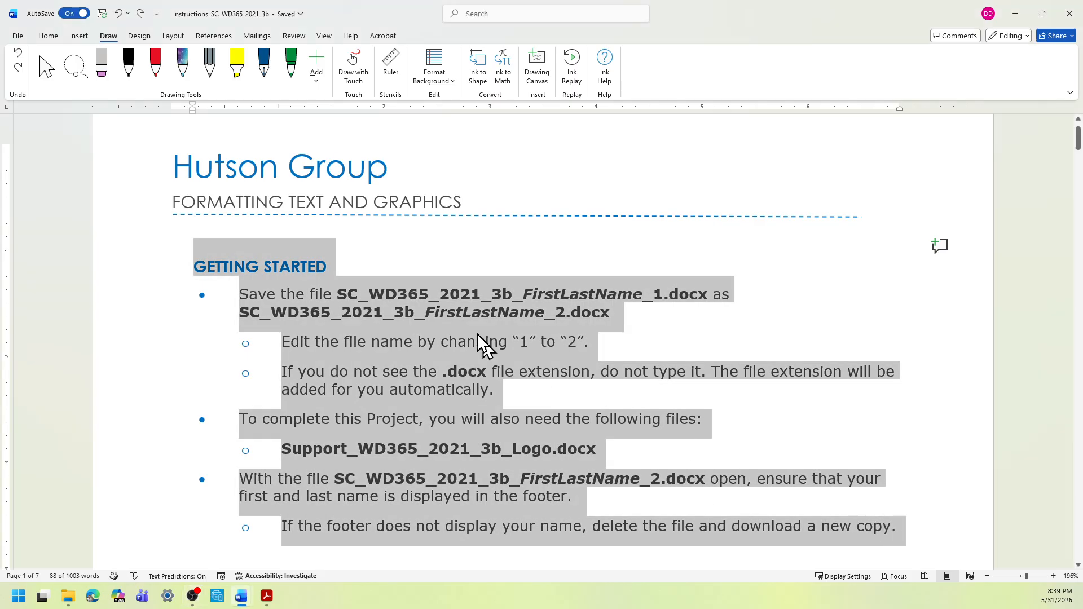
{"action": "left_click", "coordinate": [54, 36]}
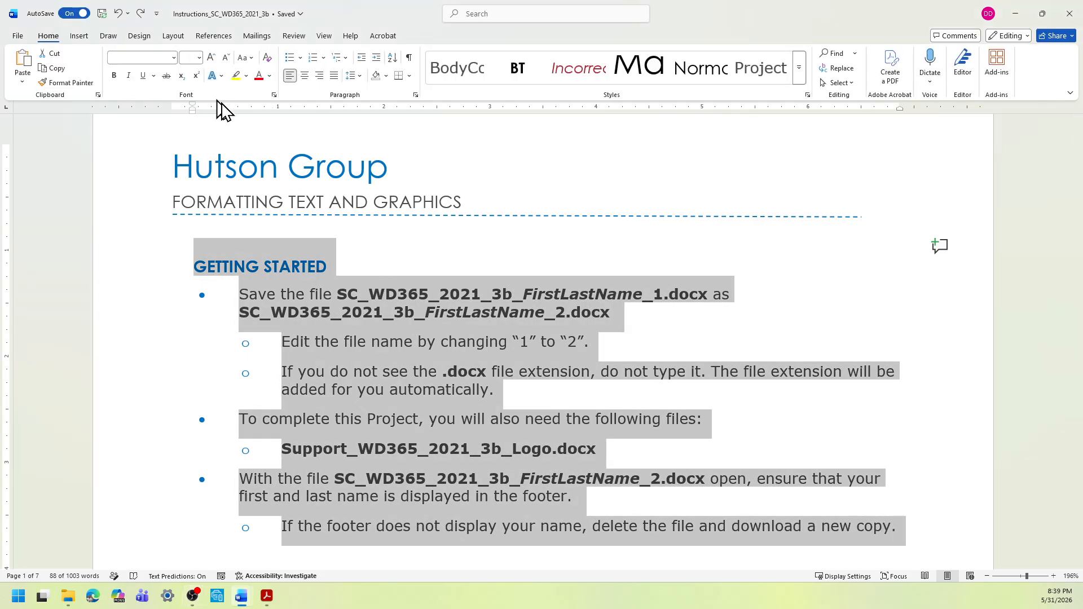
{"action": "left_click", "coordinate": [236, 75]}
{"action": "left_click", "coordinate": [316, 246]}
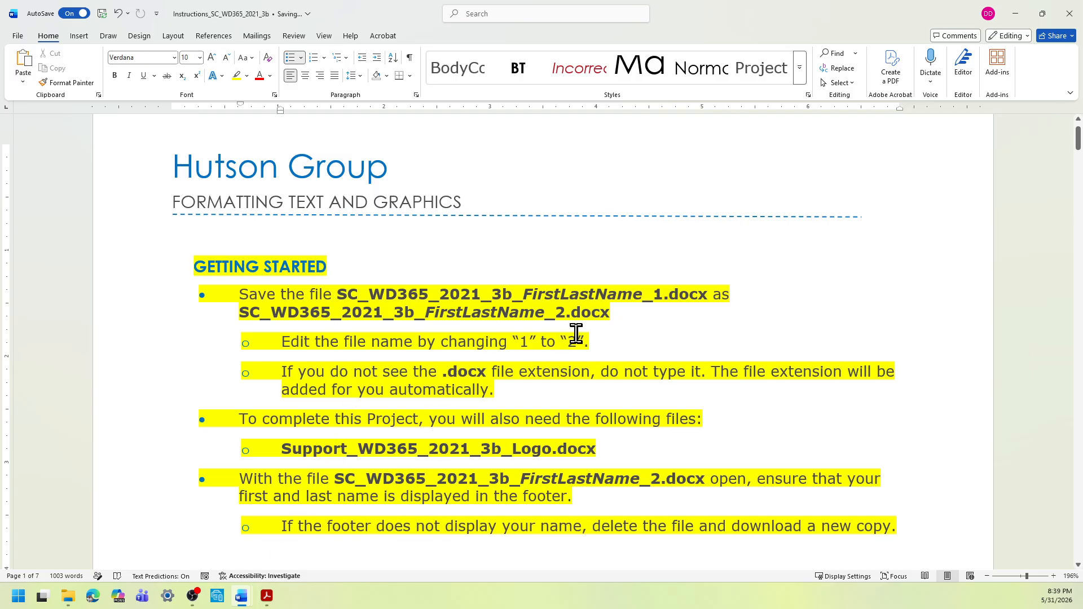
Step: Save a copy of the SC_WD365_2021_3b letter with the file name's final 1 changed to 2, replacing the existing file
{"action": "left_click_drag", "start_coordinate": [616, 314], "coordinate": [203, 325]}
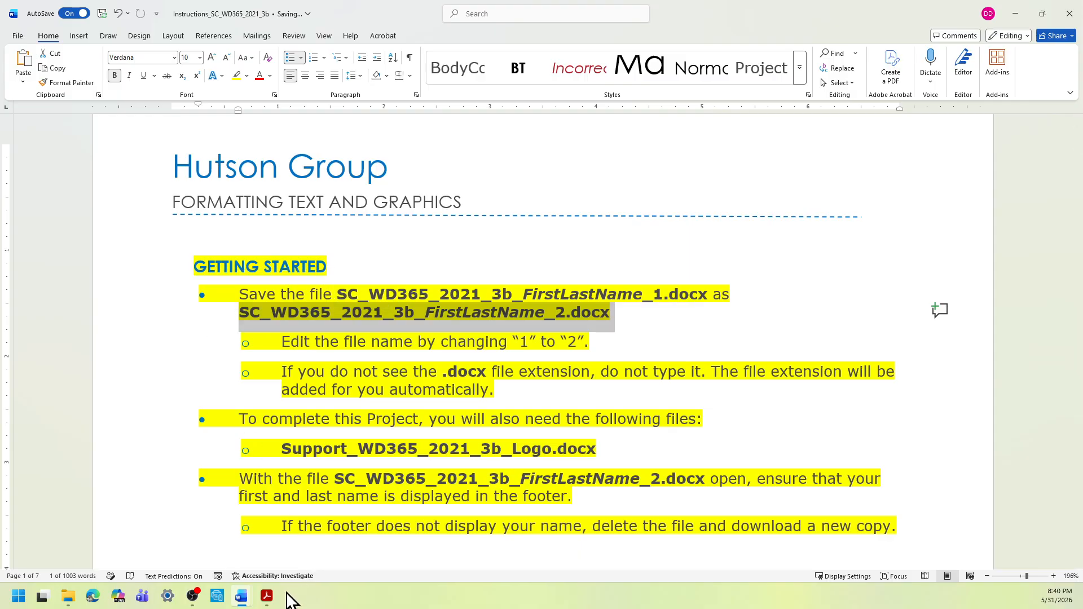
{"action": "mouse_move", "coordinate": [246, 597]}
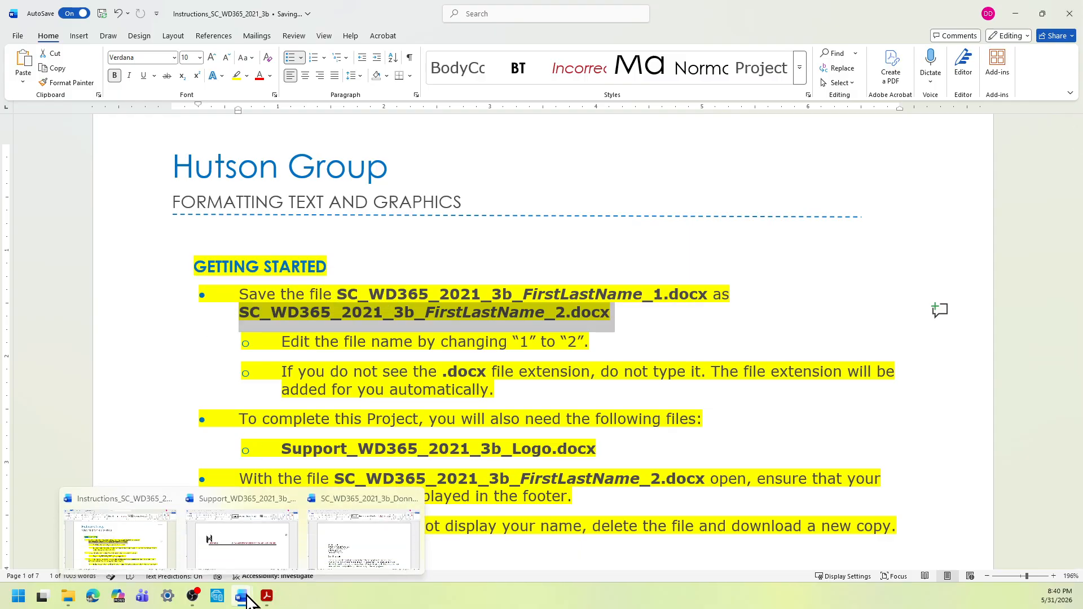
{"action": "left_click", "coordinate": [340, 567]}
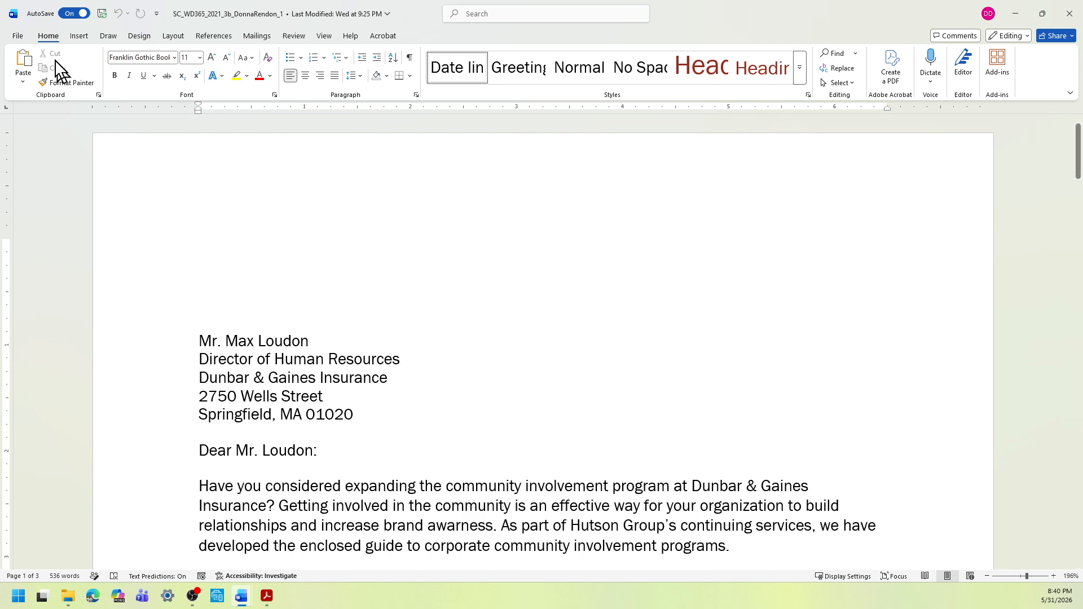
{"action": "left_click", "coordinate": [16, 37]}
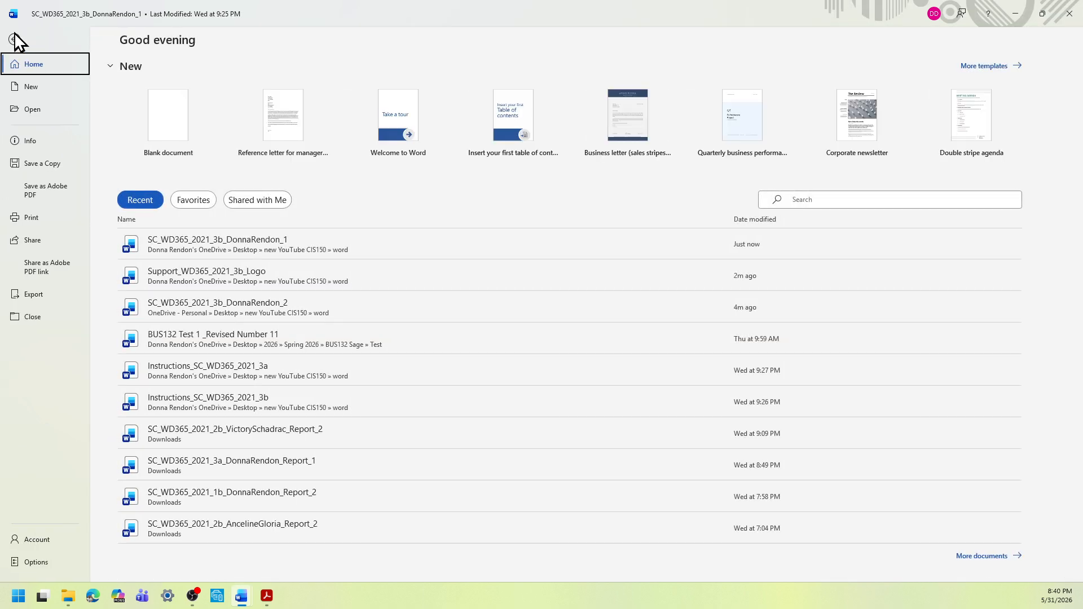
{"action": "left_click", "coordinate": [50, 162]}
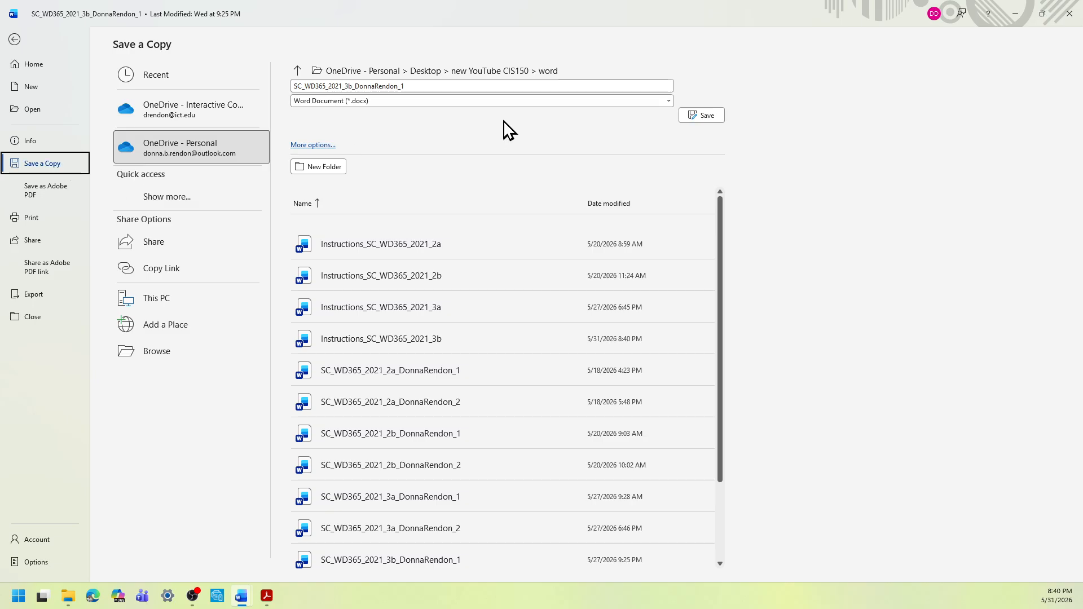
{"action": "left_click", "coordinate": [430, 86]}
{"action": "left_click", "coordinate": [416, 85]}
{"action": "key", "text": "BackSpace"}
{"action": "key", "text": "BackSpace"}
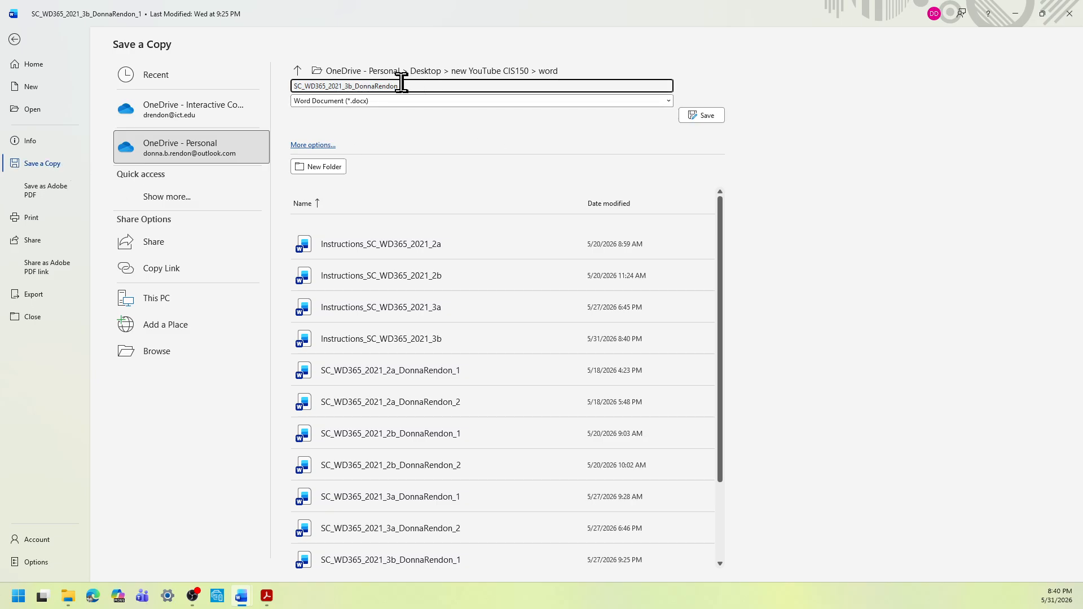
{"action": "left_click_drag", "start_coordinate": [401, 83], "coordinate": [423, 85]}
{"action": "type", "text": "2"}
{"action": "left_click", "coordinate": [702, 119]}
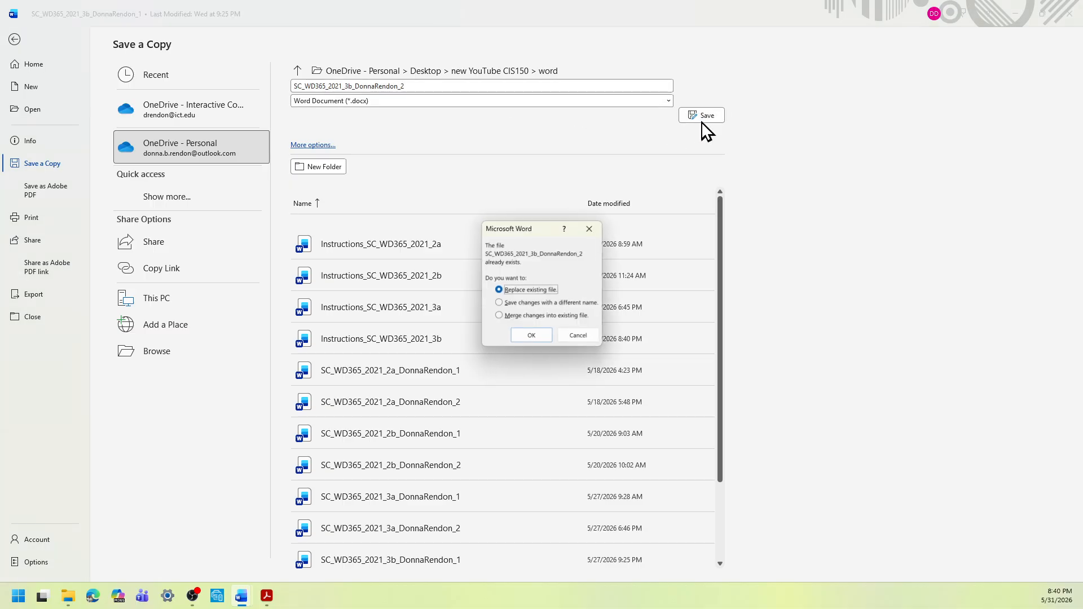
{"action": "left_click", "coordinate": [532, 335]}
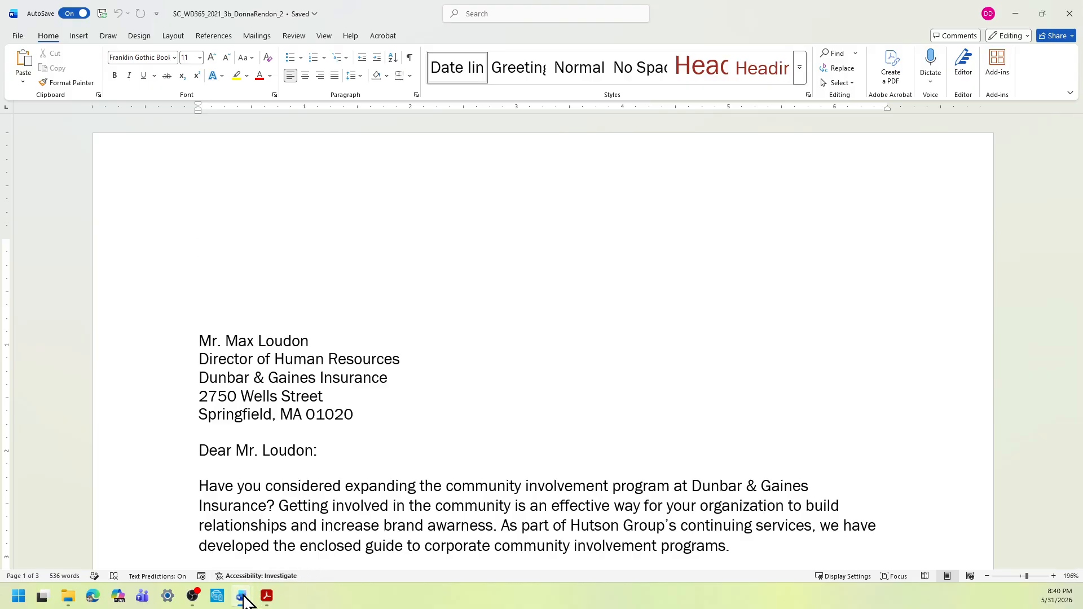
Step: Check project step 1 in the instructions and copy the Hutson Group letterhead picture from the Support_WD365_2021_3b_Logo document
{"action": "mouse_move", "coordinate": [241, 596]}
{"action": "left_click", "coordinate": [137, 561]}
{"action": "scroll", "coordinate": [411, 473], "scroll_direction": "down", "scroll_amount": 6}
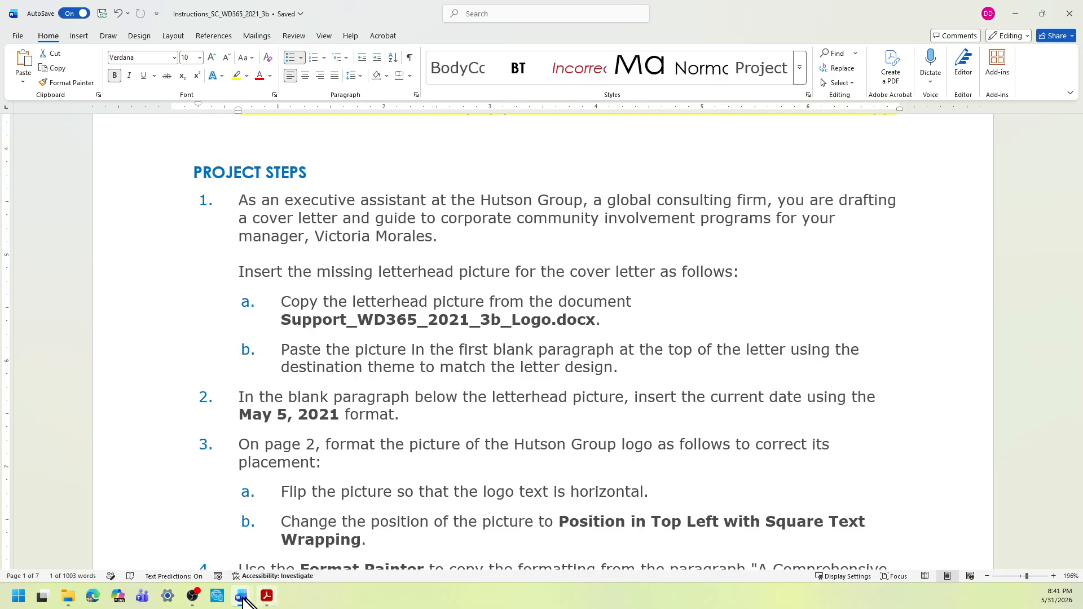
{"action": "mouse_move", "coordinate": [235, 597]}
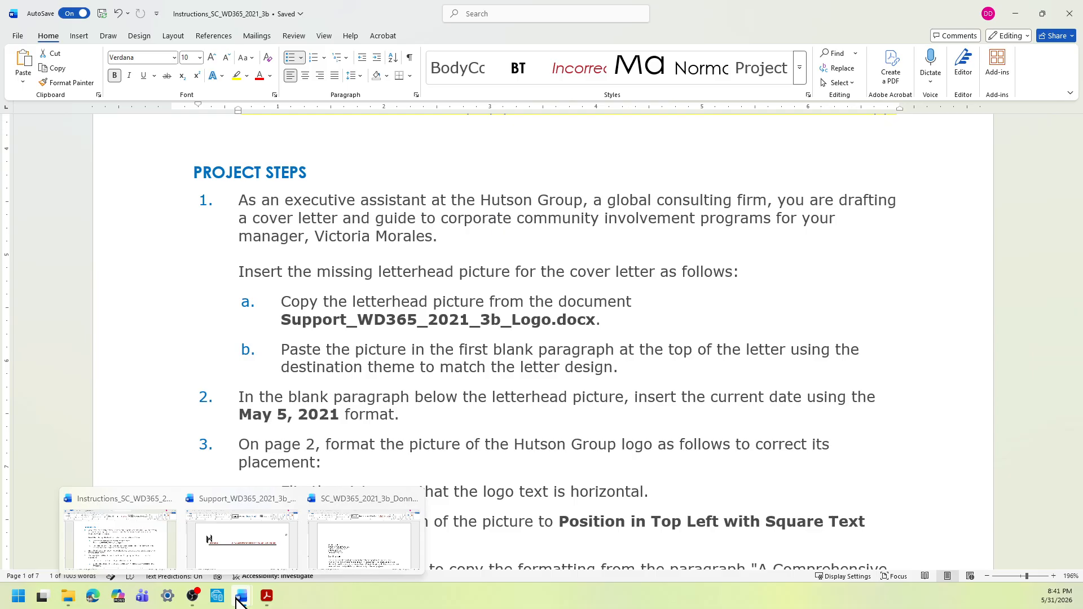
{"action": "left_click", "coordinate": [245, 547]}
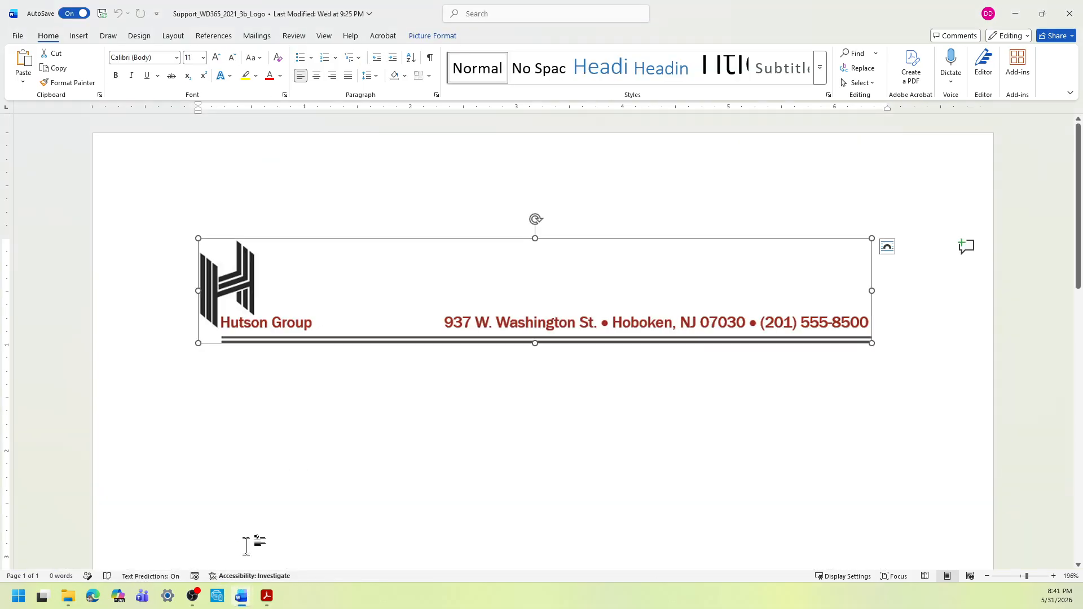
{"action": "right_click", "coordinate": [385, 293]}
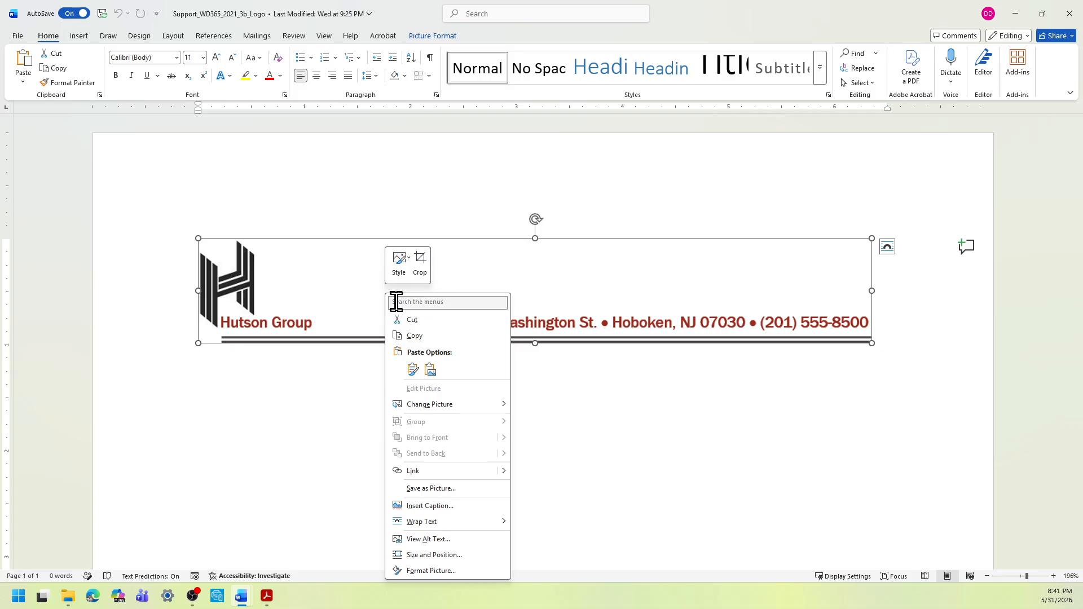
{"action": "left_click", "coordinate": [50, 36]}
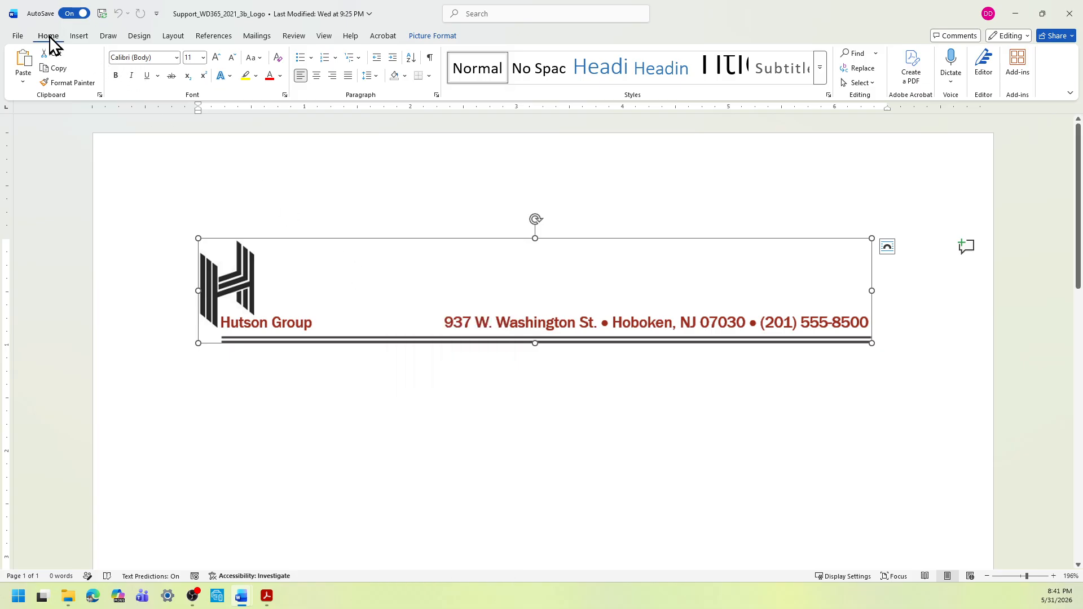
{"action": "left_click", "coordinate": [62, 71]}
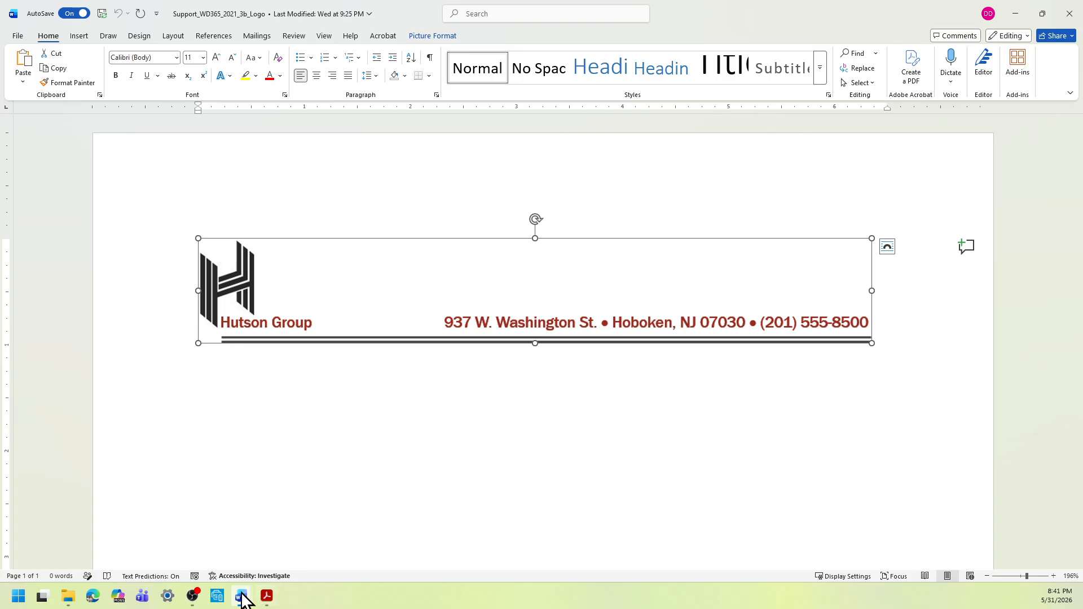
Step: Paste the letterhead picture into the first blank paragraph at the top of the SC_WD365_2021_3b letter
{"action": "mouse_move", "coordinate": [242, 594]}
{"action": "left_click", "coordinate": [343, 564]}
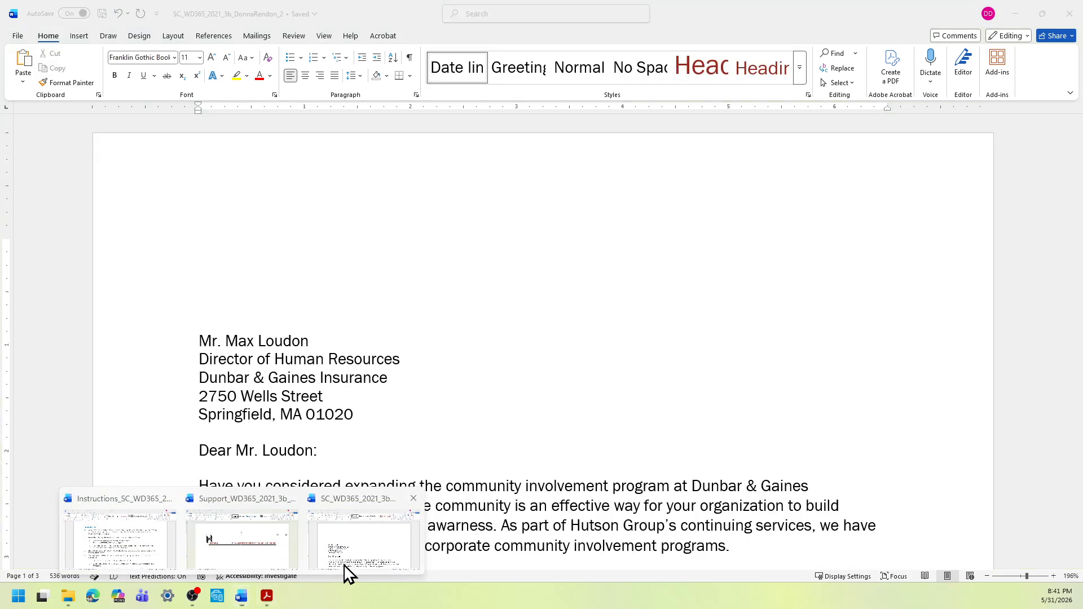
{"action": "right_click", "coordinate": [203, 241]}
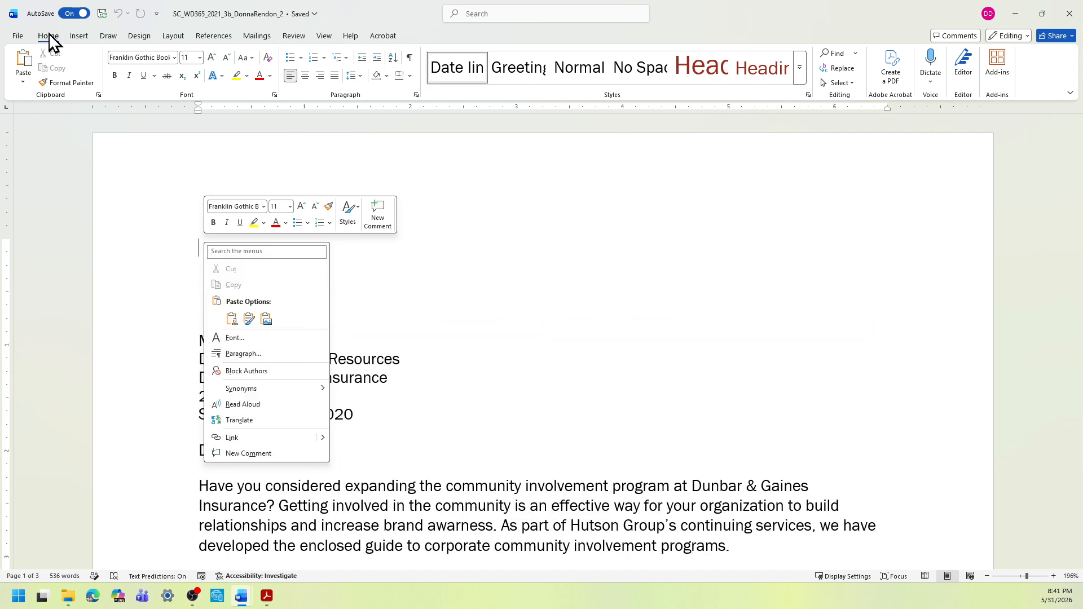
{"action": "left_click", "coordinate": [20, 63]}
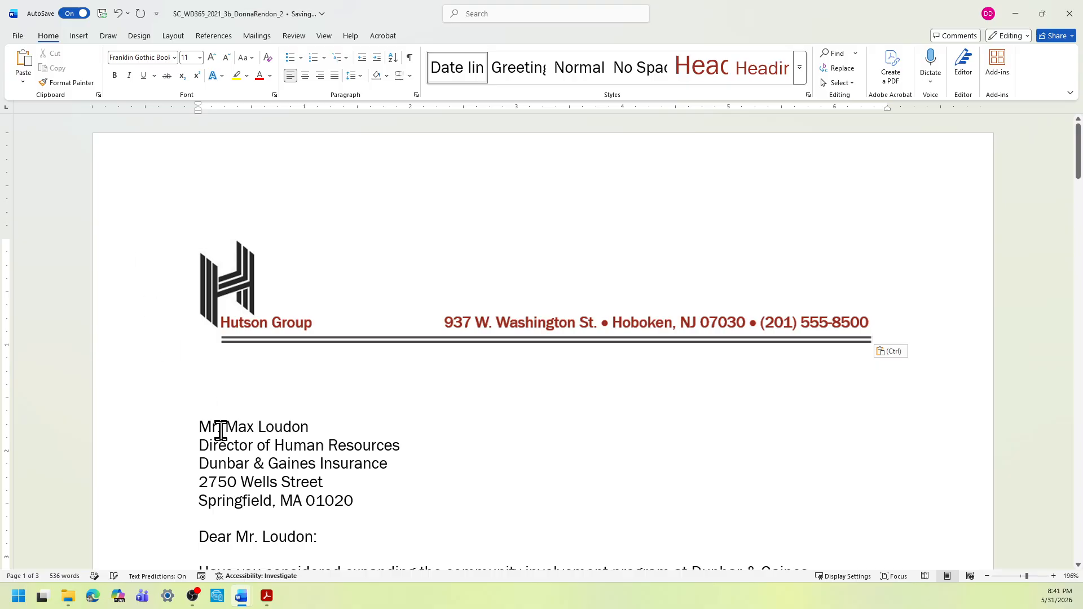
Step: Highlight project step 1 with its sub-steps a and b in yellow in the instructions document
{"action": "mouse_move", "coordinate": [241, 597]}
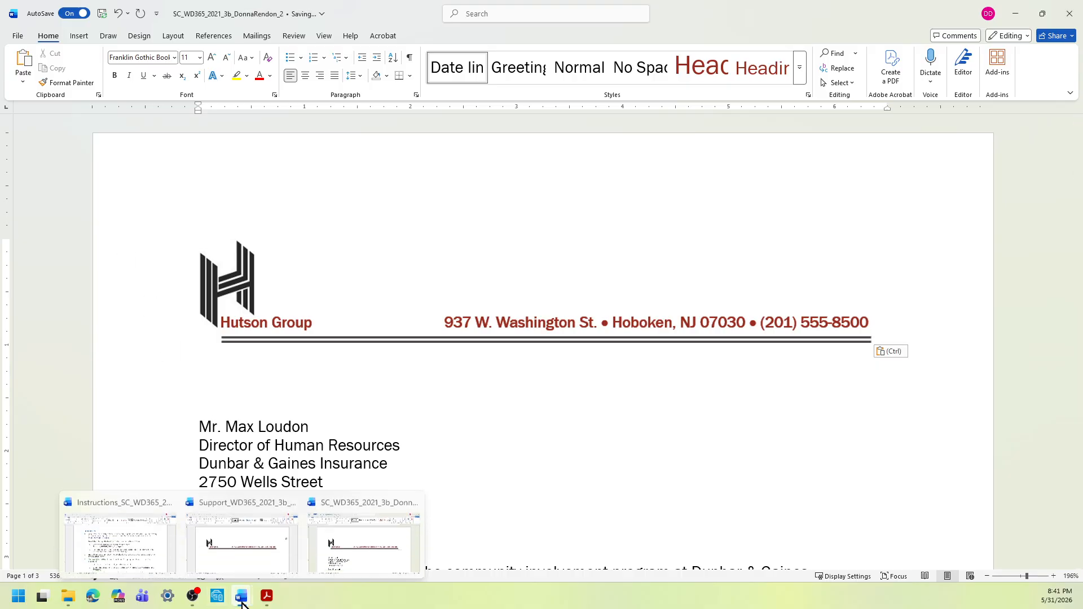
{"action": "left_click", "coordinate": [129, 543]}
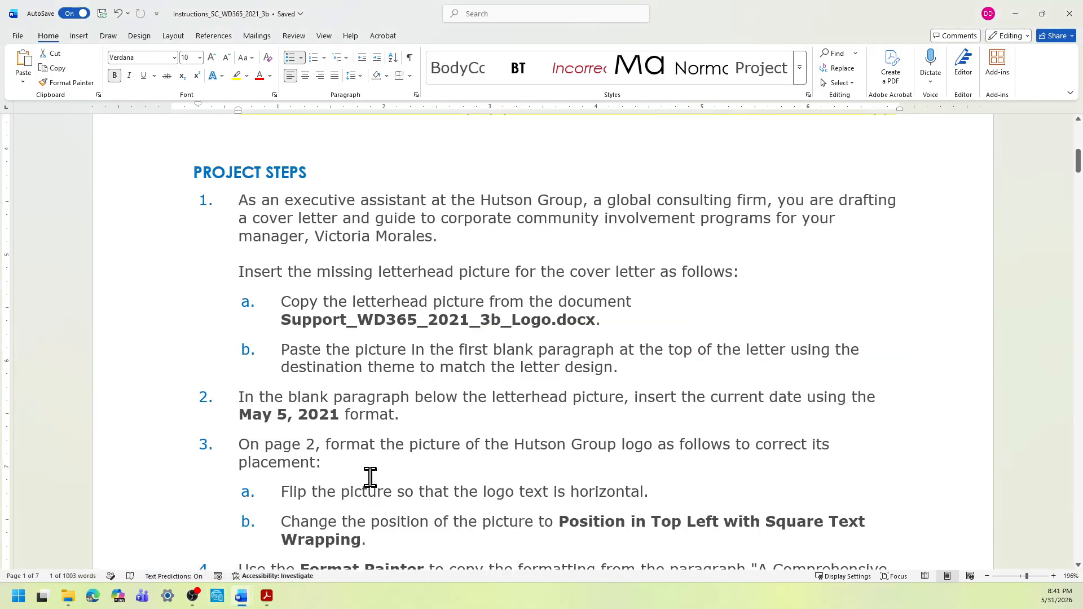
{"action": "scroll", "coordinate": [382, 454], "scroll_direction": "down", "scroll_amount": 3}
{"action": "scroll", "coordinate": [387, 455], "scroll_direction": "down", "scroll_amount": 2}
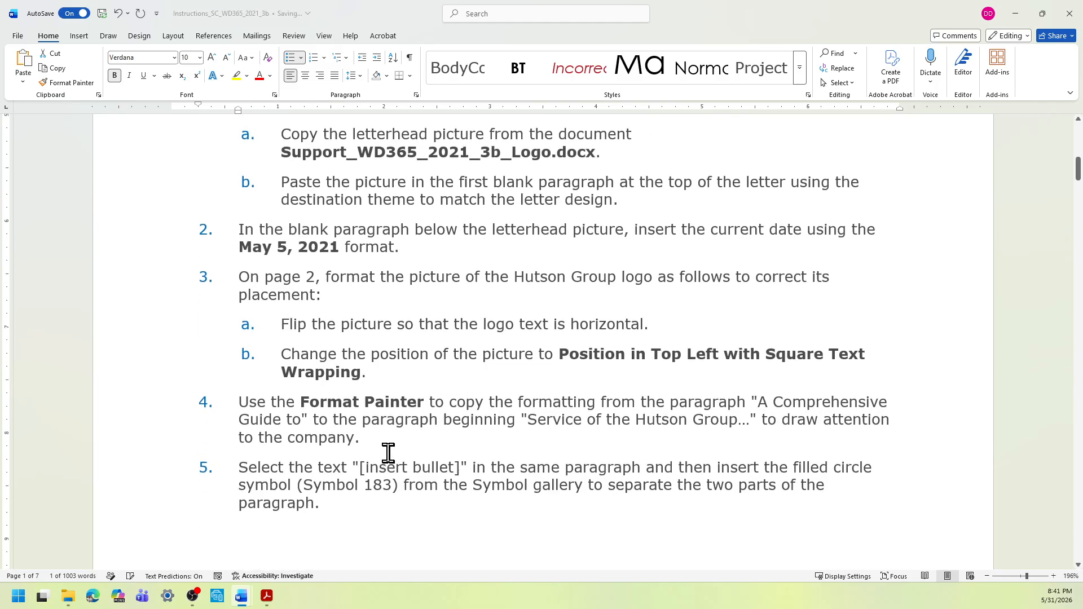
{"action": "scroll", "coordinate": [623, 321], "scroll_direction": "up", "scroll_amount": 4}
{"action": "left_click_drag", "start_coordinate": [231, 165], "coordinate": [847, 326]}
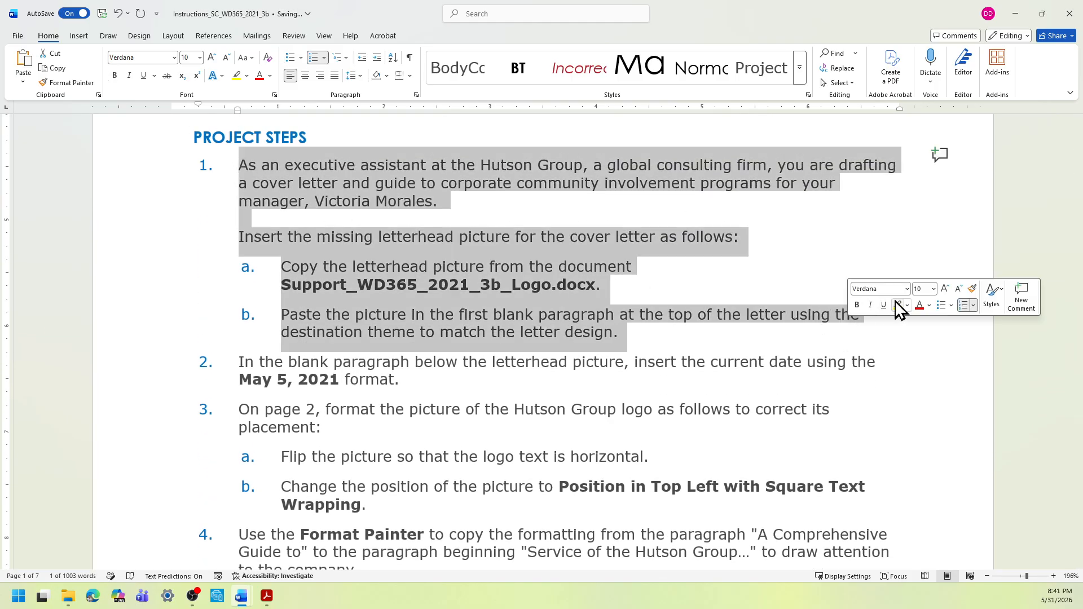
{"action": "left_click", "coordinate": [894, 307]}
Step: Highlight project step 2 about inserting the current date in yellow
{"action": "scroll", "coordinate": [570, 404], "scroll_direction": "down", "scroll_amount": 2}
{"action": "scroll", "coordinate": [563, 412], "scroll_direction": "down", "scroll_amount": 4}
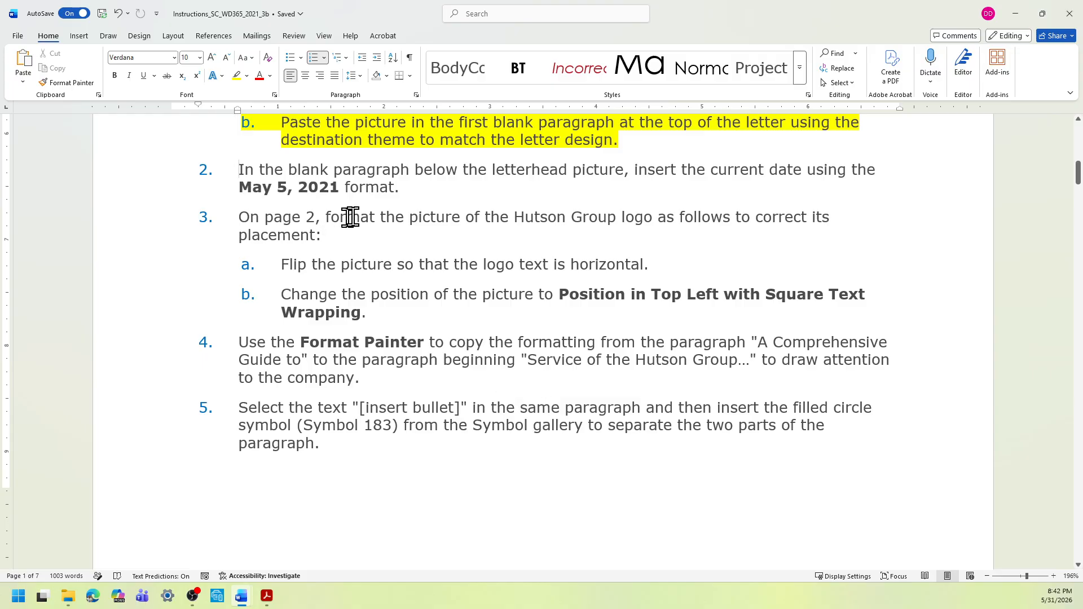
{"action": "left_click_drag", "start_coordinate": [418, 183], "coordinate": [240, 169]}
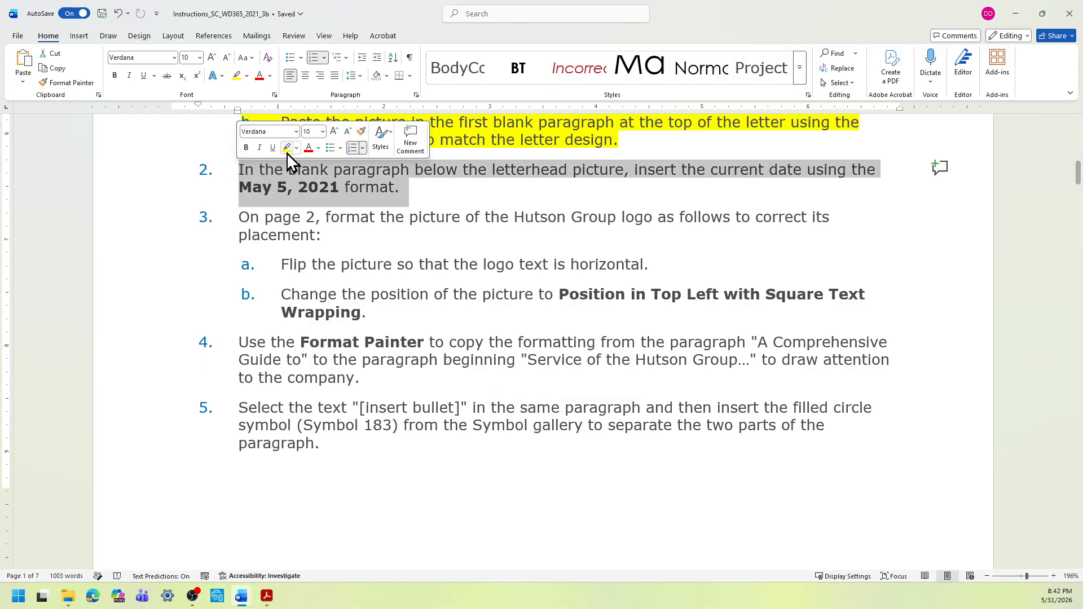
{"action": "left_click", "coordinate": [286, 149]}
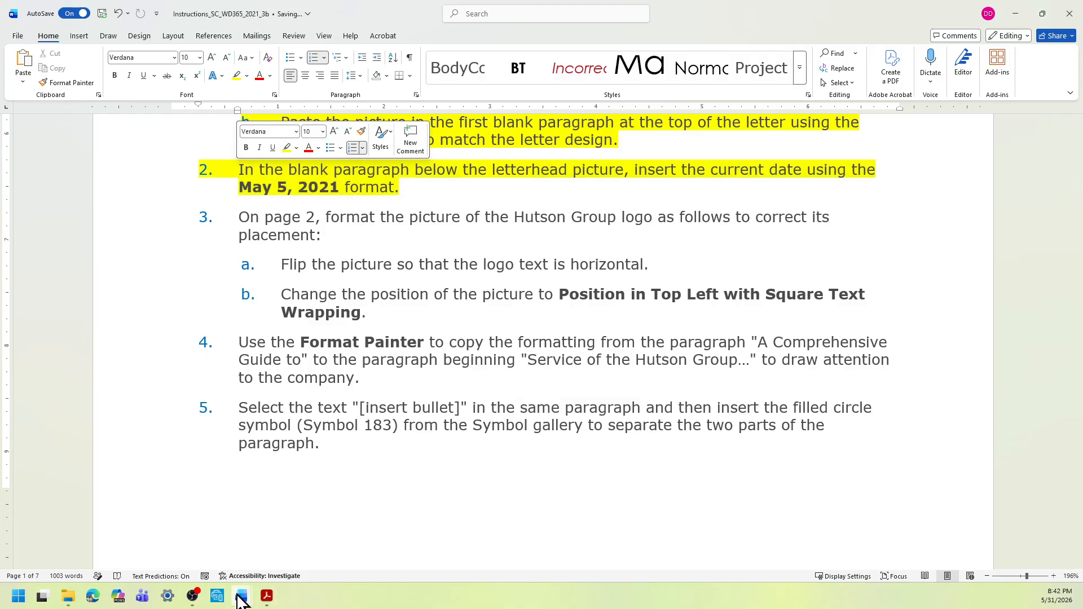
Step: Close the Support_WD365_2021_3b_Logo document
{"action": "mouse_move", "coordinate": [240, 598]}
{"action": "left_click", "coordinate": [294, 564]}
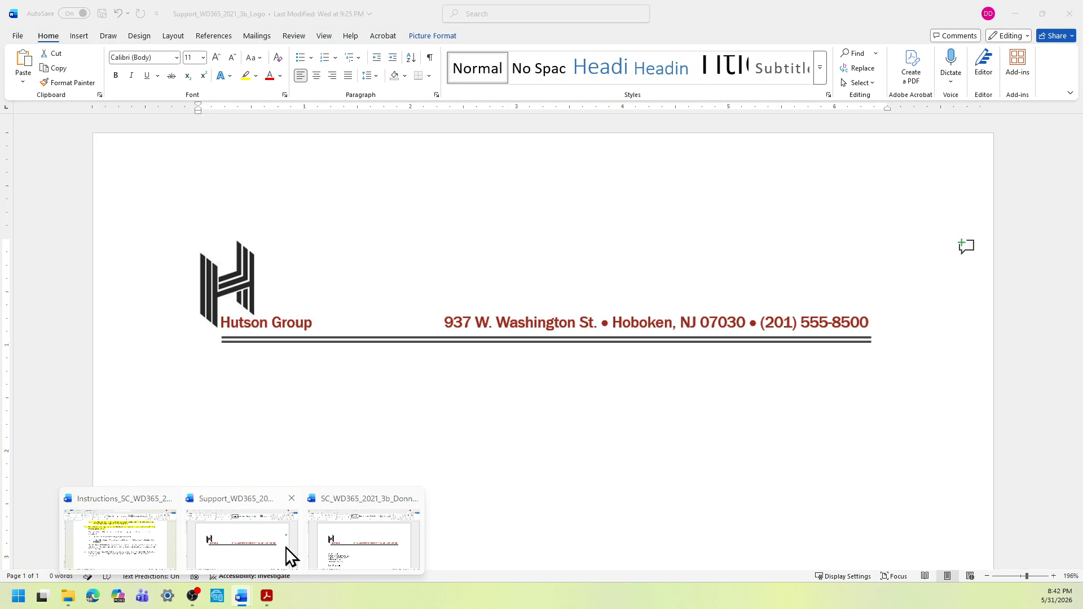
{"action": "left_click", "coordinate": [291, 498]}
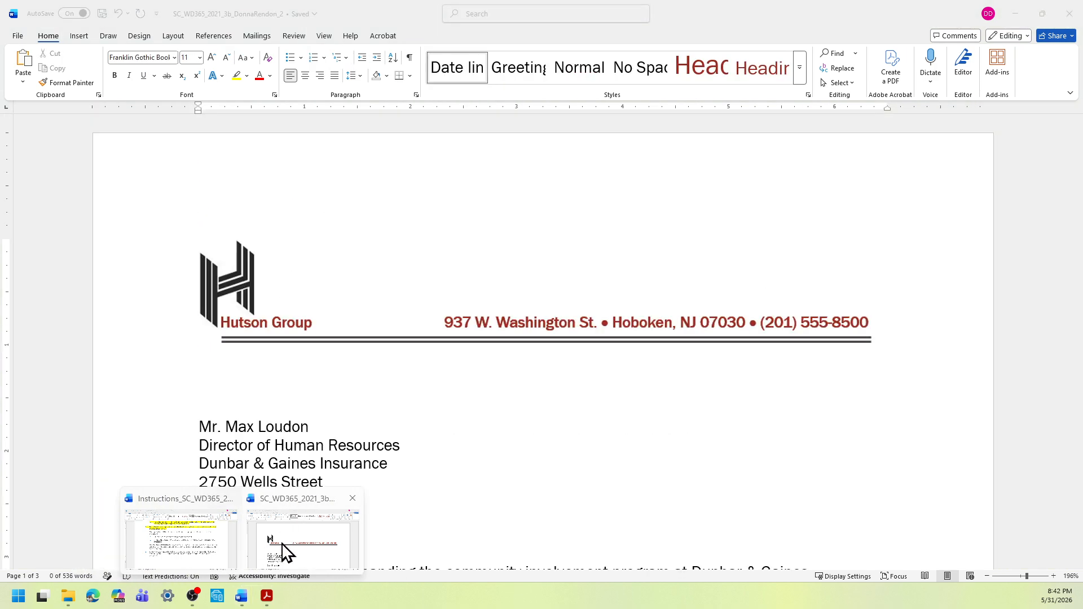
Step: Insert the current date in the "May 31, 2026" format in the blank paragraph below the letter's letterhead picture
{"action": "left_click", "coordinate": [286, 552]}
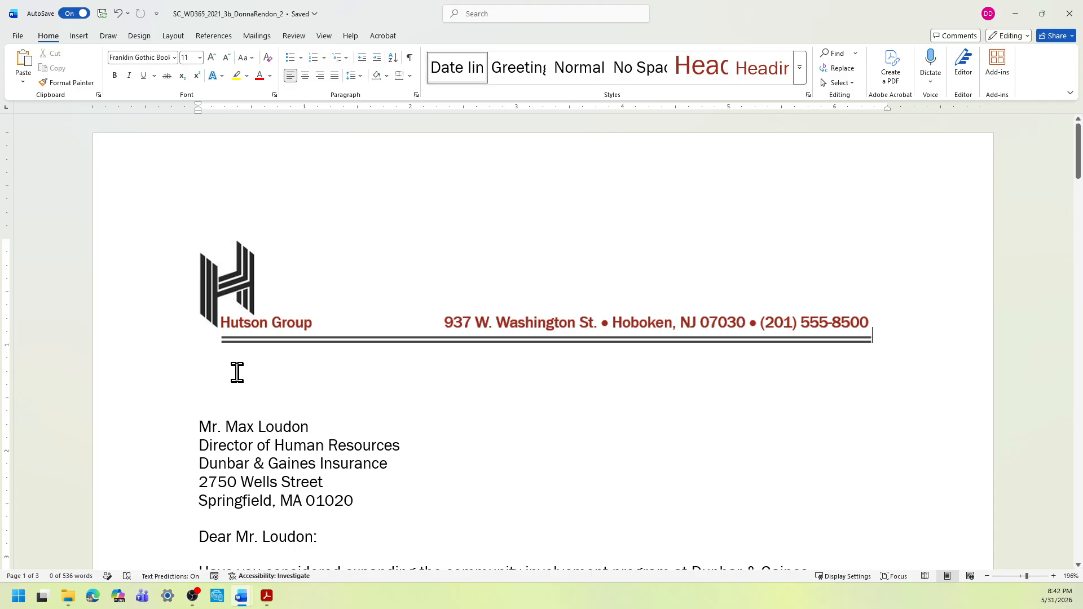
{"action": "key", "text": "ctrl+v"}
{"action": "left_click", "coordinate": [80, 36]}
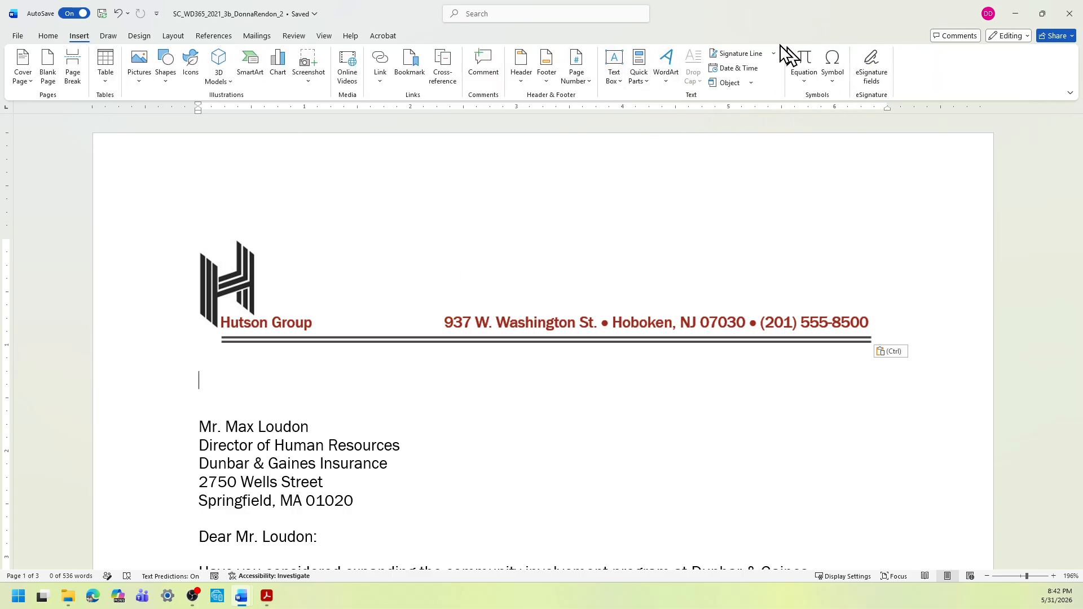
{"action": "left_click", "coordinate": [754, 73]}
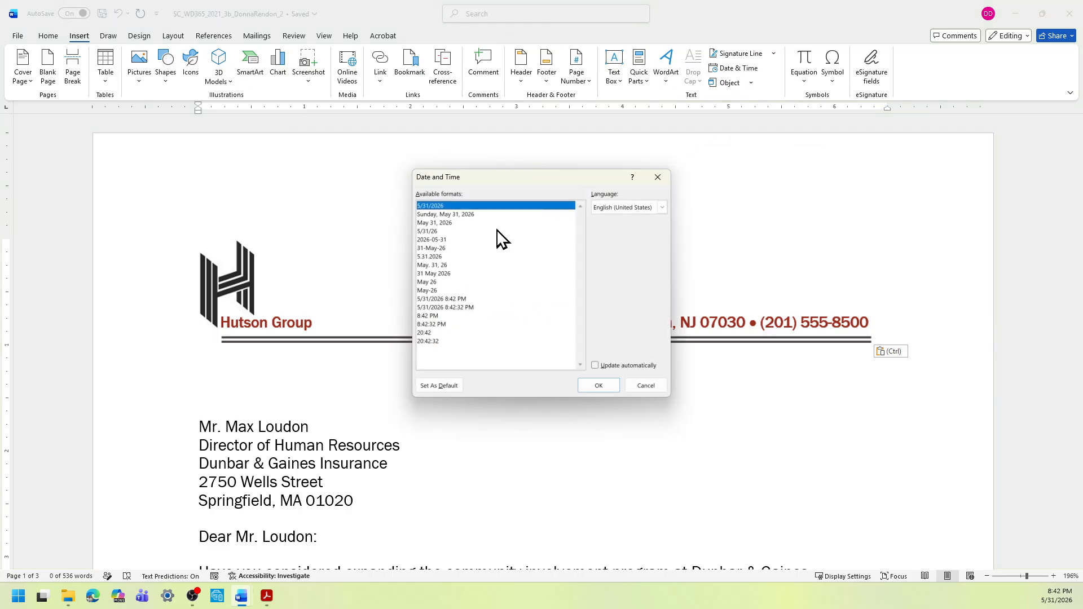
{"action": "left_click", "coordinate": [450, 224]}
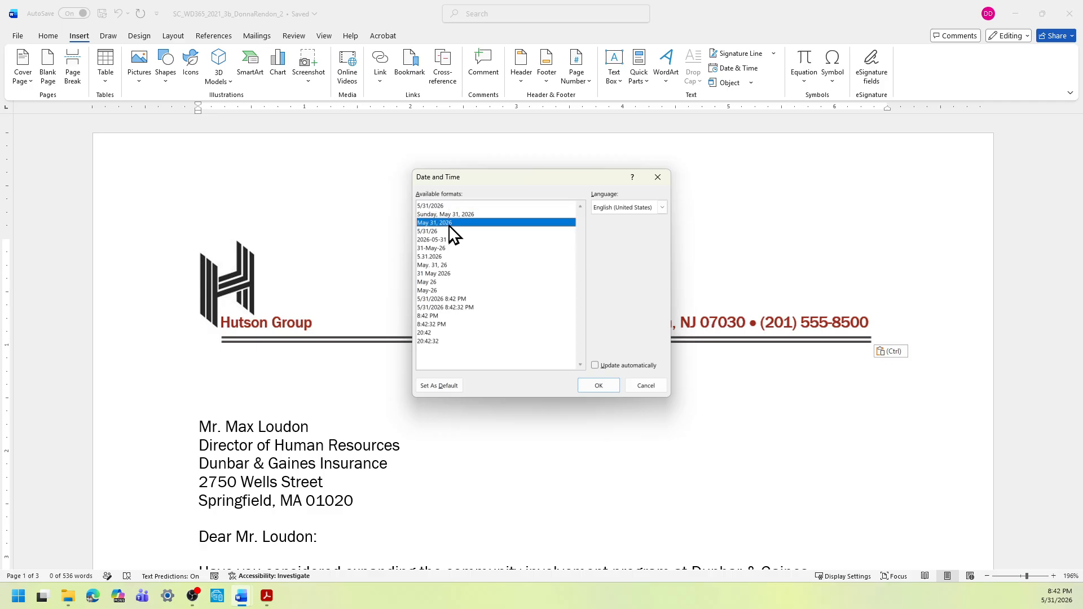
{"action": "left_click", "coordinate": [598, 386]}
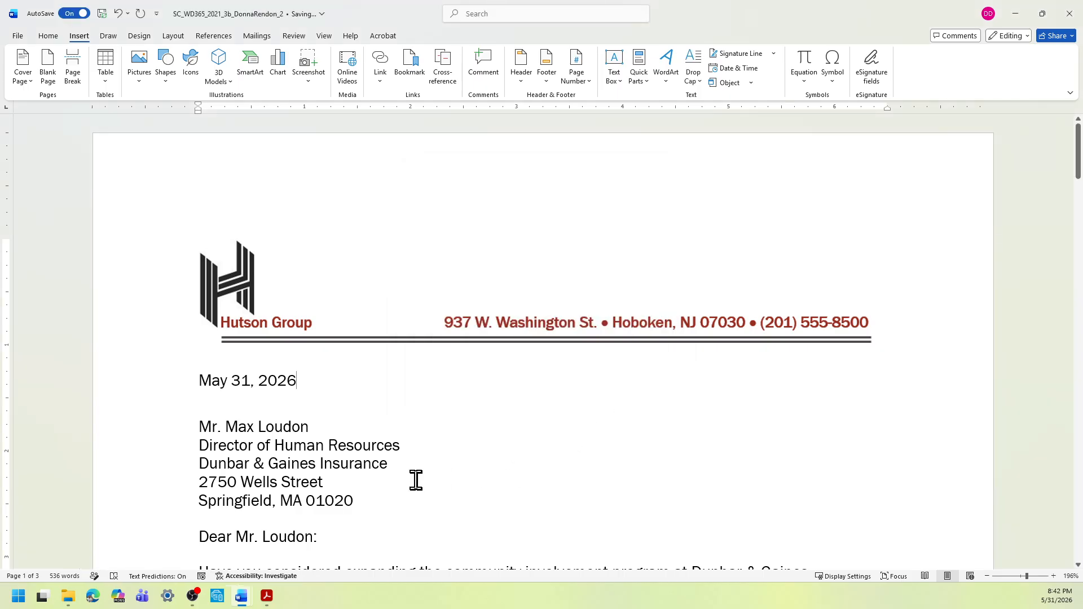
Step: Switch to the instructions document and highlight step 3a about flipping the logo picture in yellow
{"action": "mouse_move", "coordinate": [248, 599]}
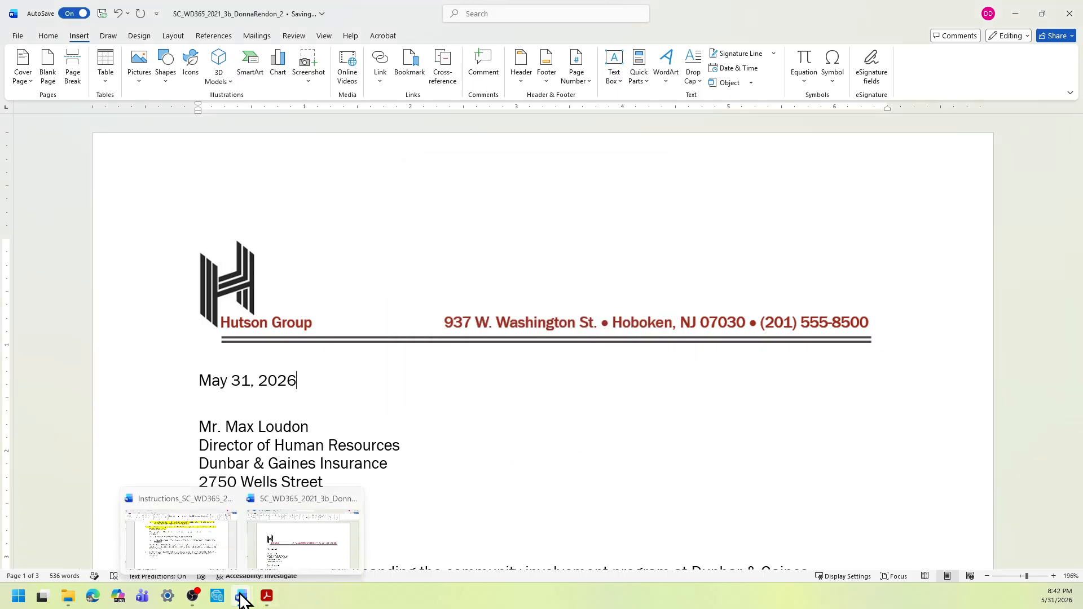
{"action": "left_click", "coordinate": [203, 558]}
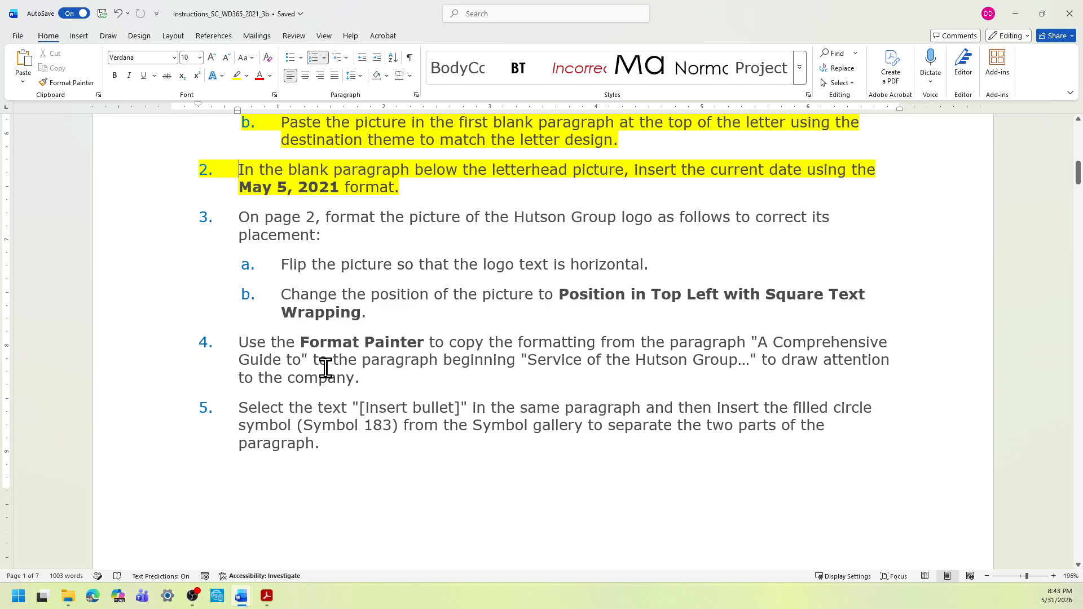
{"action": "triple_click", "coordinate": [383, 265]}
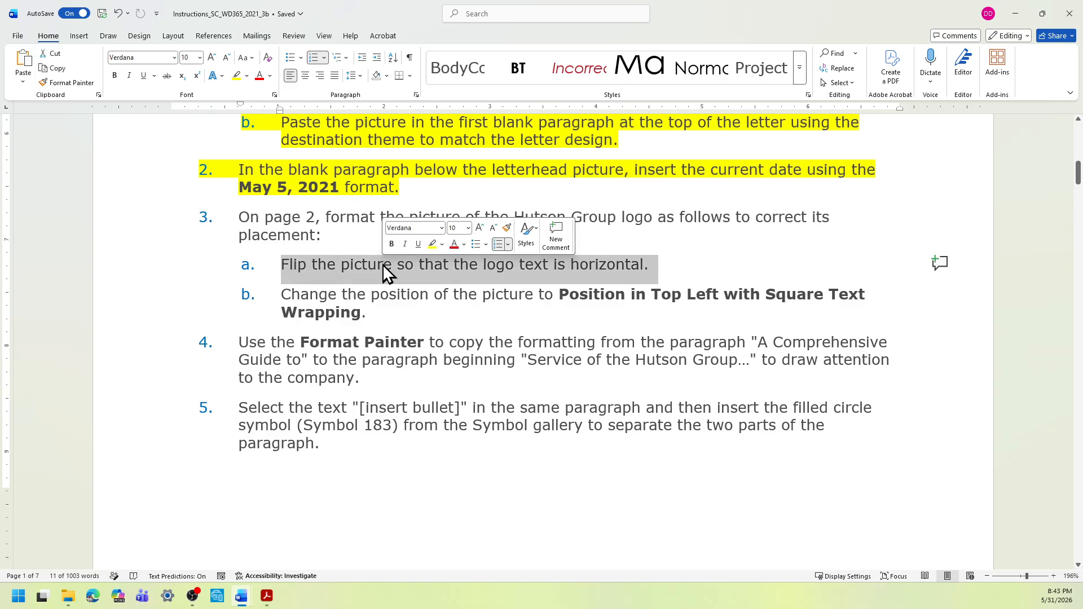
{"action": "left_click", "coordinate": [429, 244]}
Step: Return to the letter document and bring the Hutson Group logo on page 2 into view
{"action": "mouse_move", "coordinate": [242, 597]}
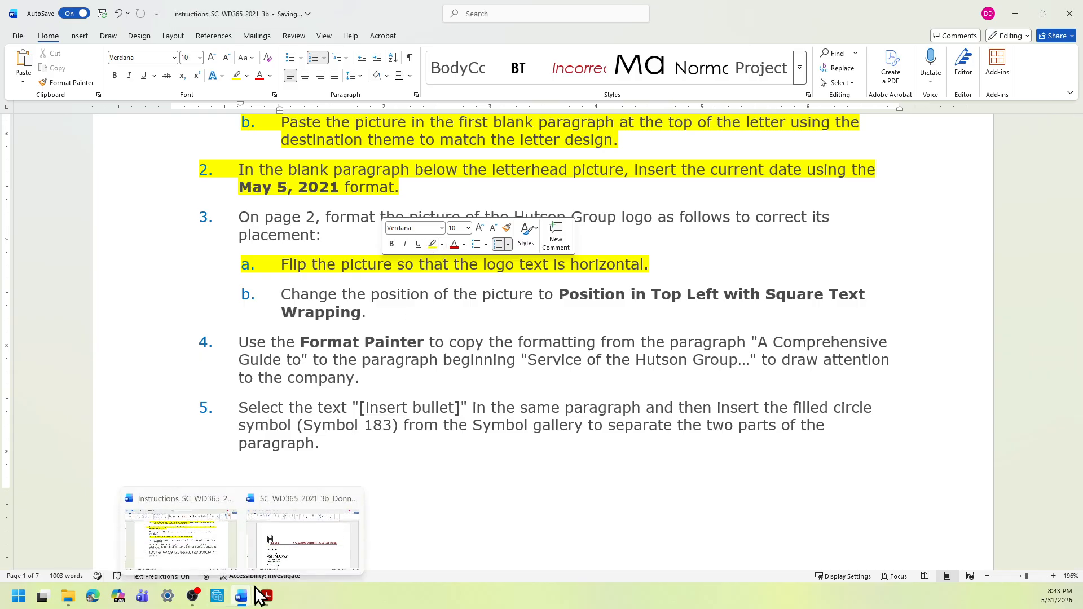
{"action": "left_click", "coordinate": [279, 559]}
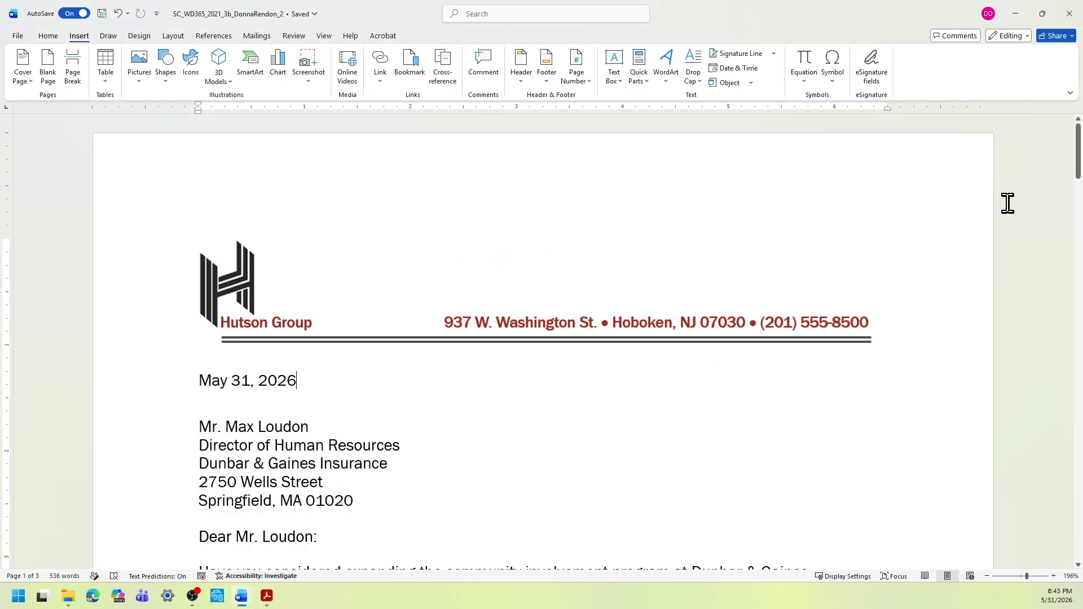
{"action": "left_click_drag", "start_coordinate": [1076, 159], "coordinate": [1066, 317]}
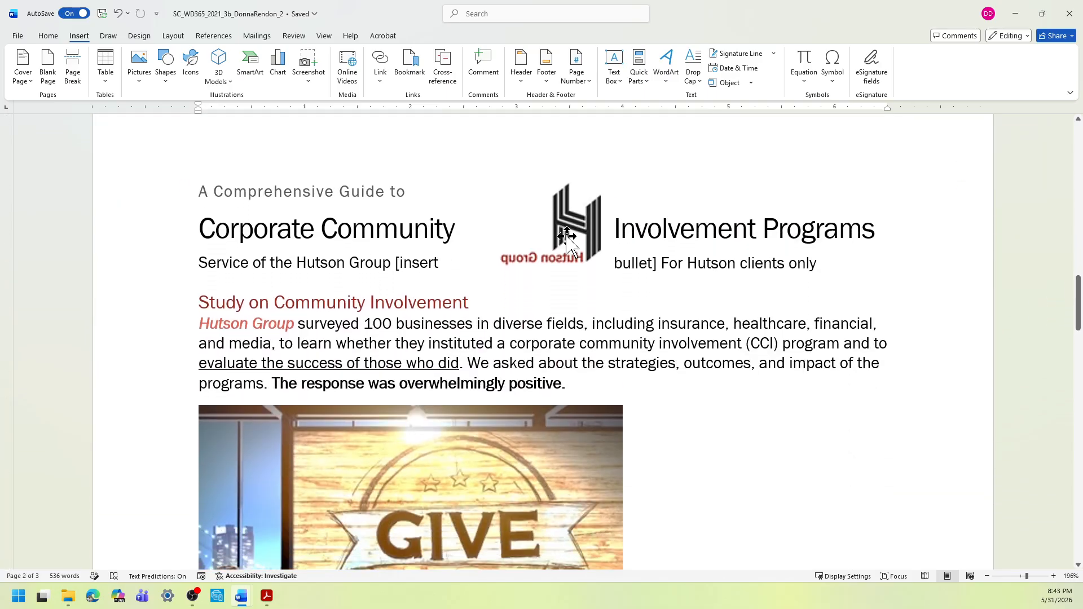
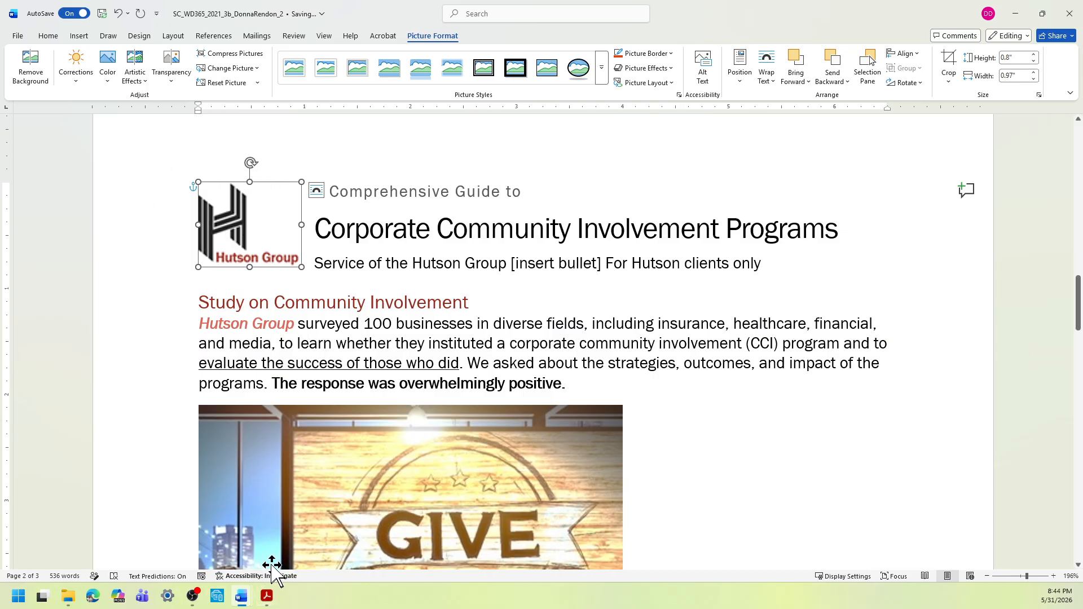
Step: Highlight project step 4 about using the Format Painter in yellow in the instructions document
{"action": "mouse_move", "coordinate": [239, 597]}
{"action": "left_click", "coordinate": [219, 558]}
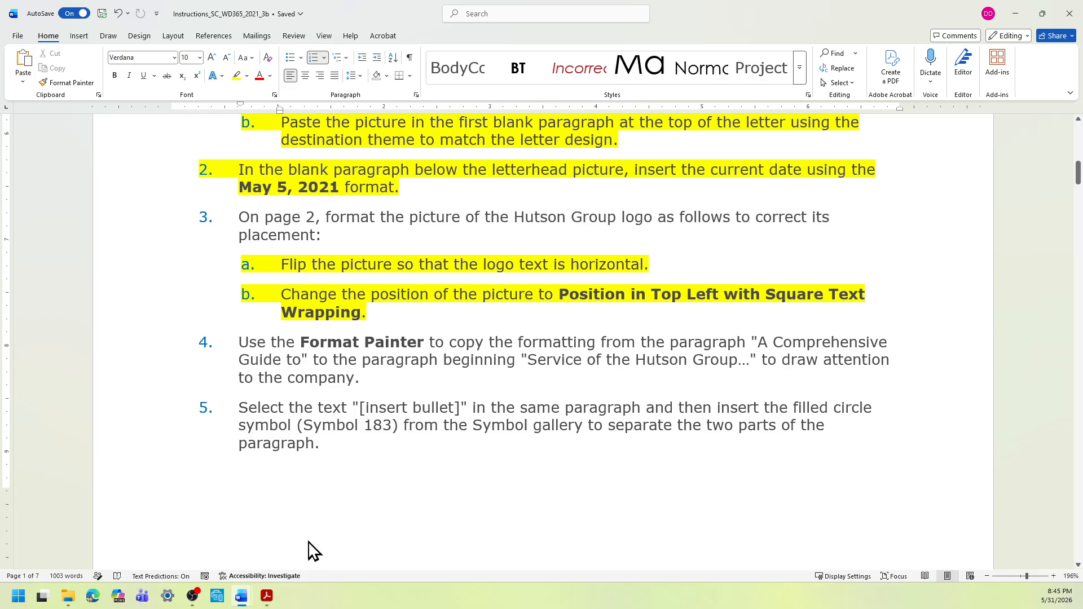
{"action": "triple_click", "coordinate": [251, 342]}
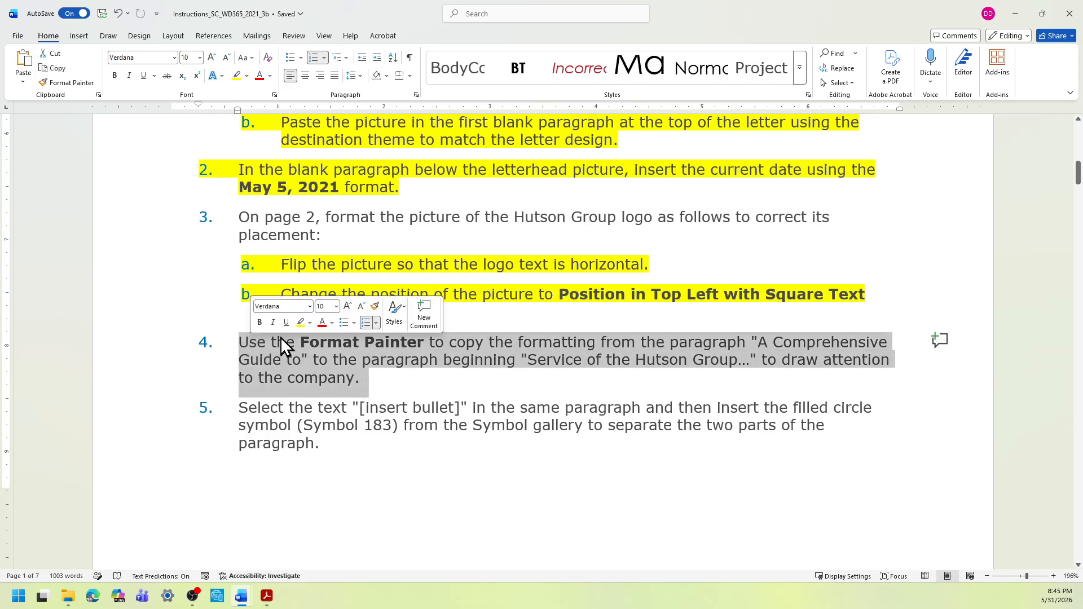
{"action": "left_click", "coordinate": [300, 323]}
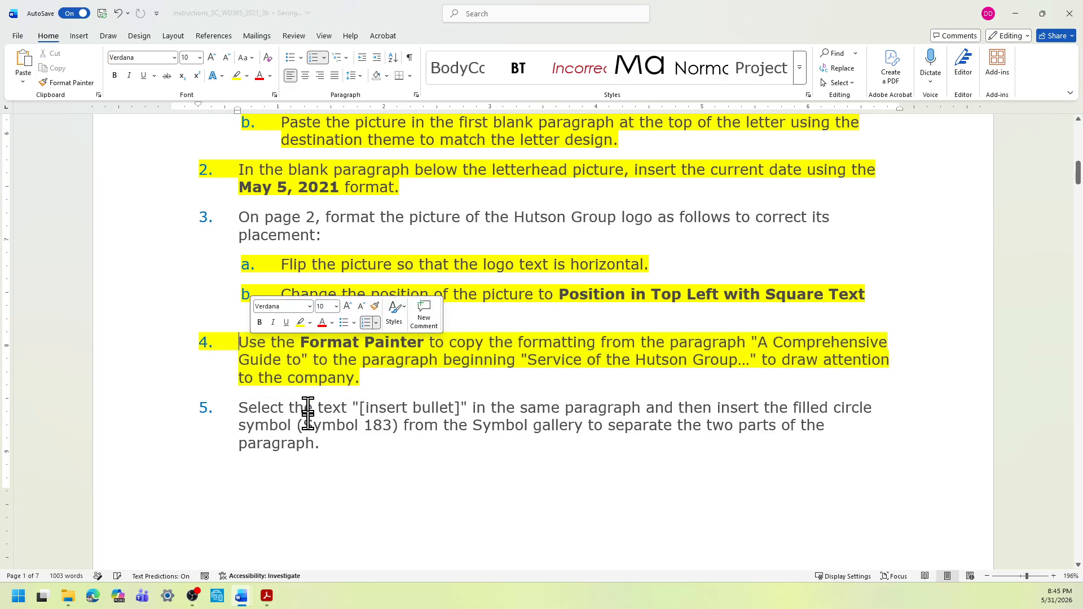
Step: In the letter document, copy the formatting of "A Comprehensive Guide to" to the "Service of the Hutson Group" paragraph with the Format Painter
{"action": "left_click", "coordinate": [242, 596]}
{"action": "left_click", "coordinate": [257, 569]}
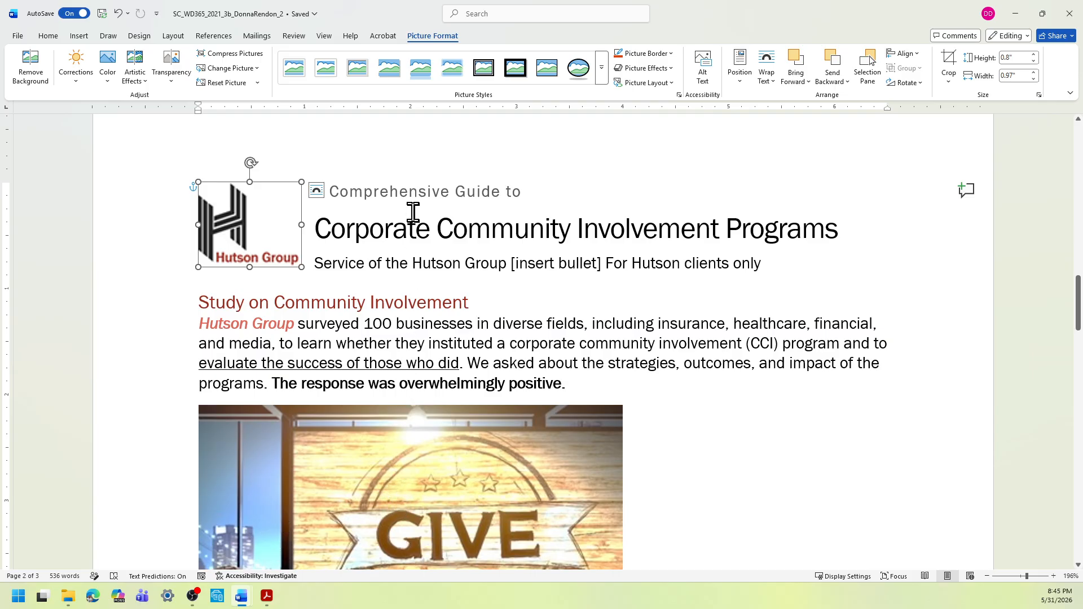
{"action": "left_click", "coordinate": [410, 192]}
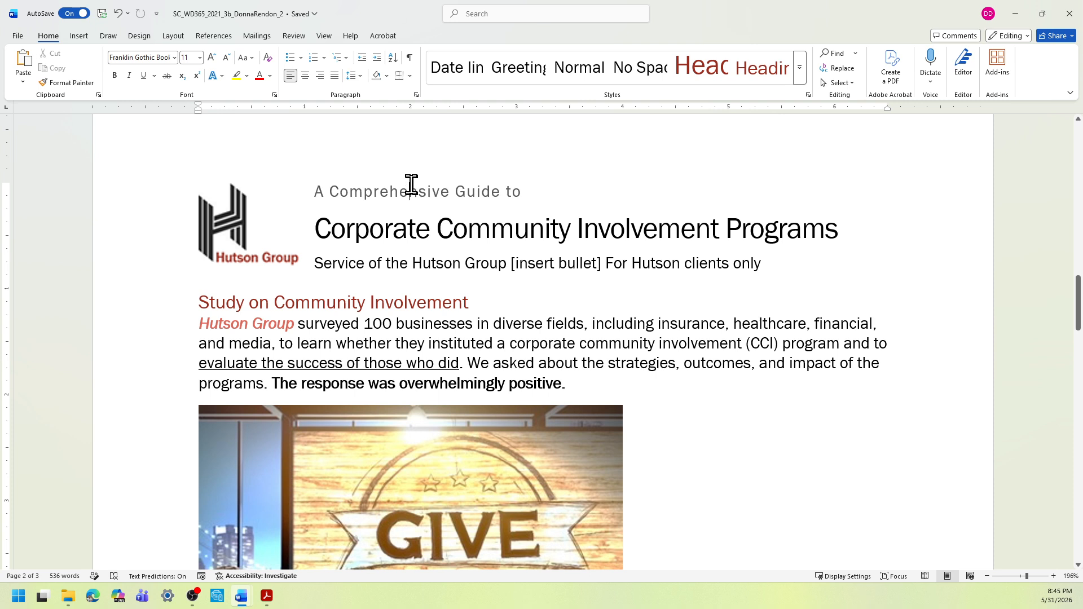
{"action": "left_click_drag", "start_coordinate": [521, 192], "coordinate": [341, 195]}
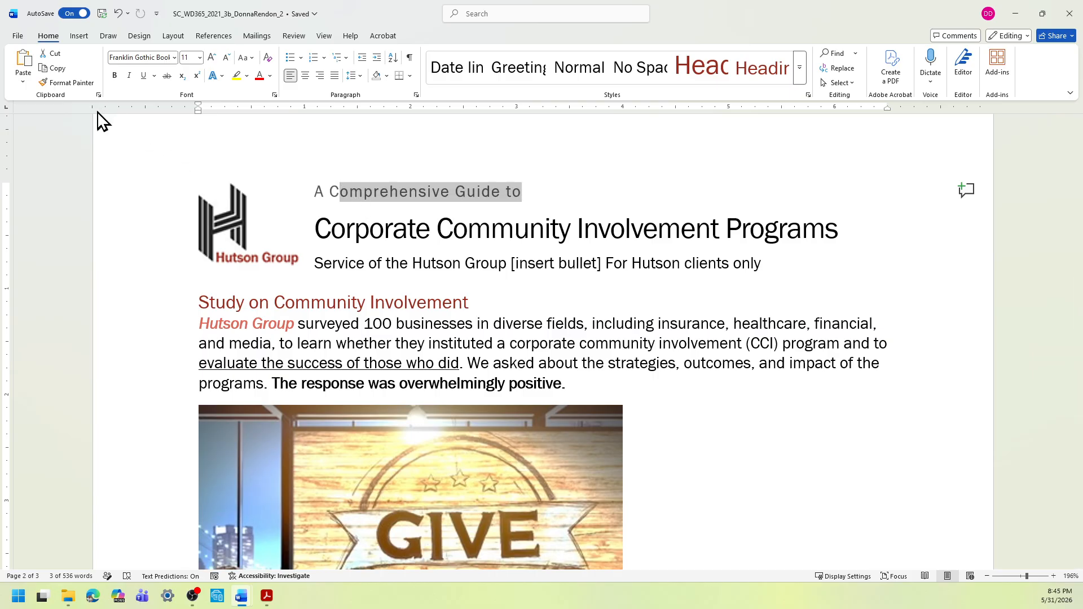
{"action": "left_click", "coordinate": [62, 84]}
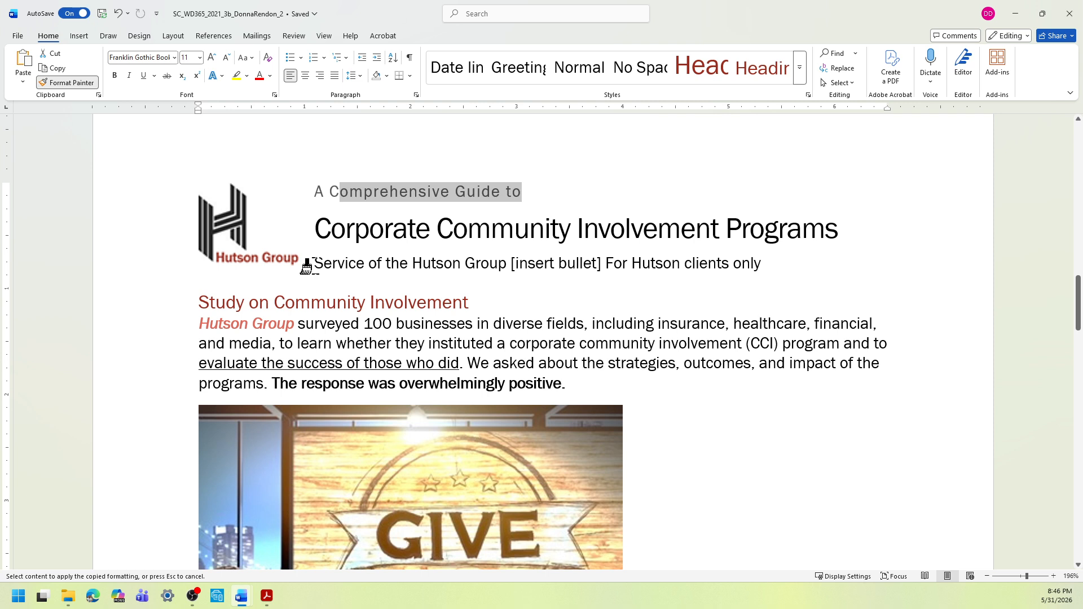
{"action": "left_click_drag", "start_coordinate": [308, 265], "coordinate": [759, 270]}
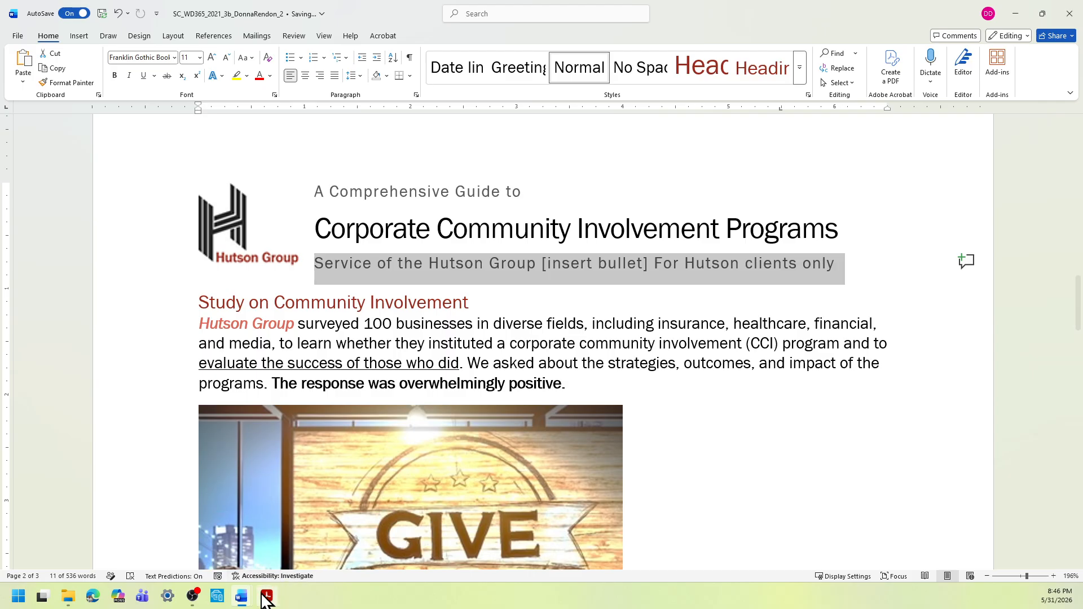
Step: Highlight project step 5 about inserting the filled circle symbol in yellow in the instructions document
{"action": "mouse_move", "coordinate": [241, 596]}
{"action": "left_click", "coordinate": [197, 556]}
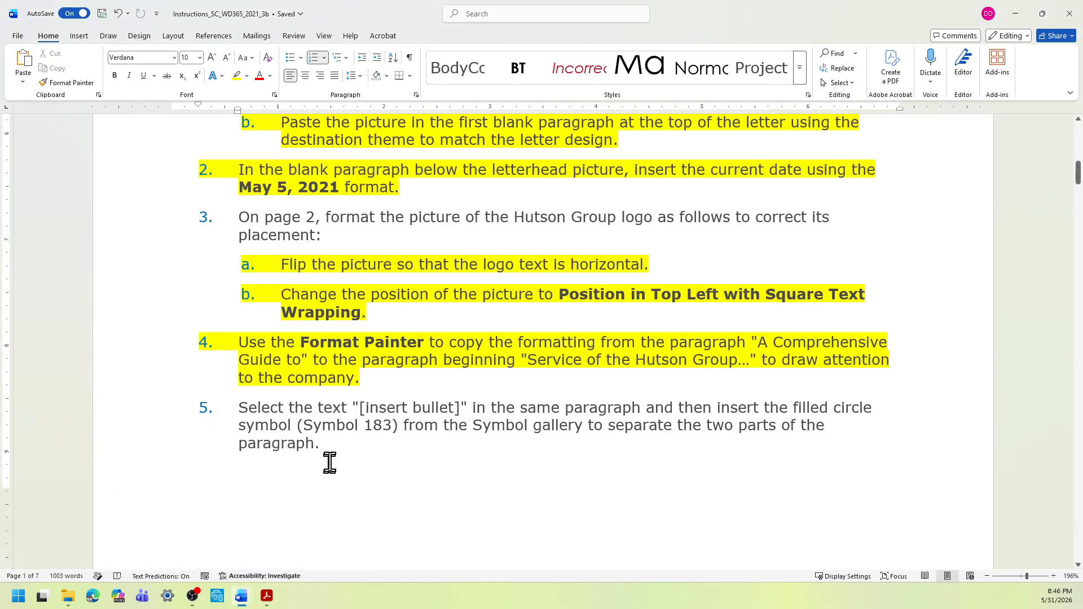
{"action": "scroll", "coordinate": [331, 460], "scroll_direction": "down", "scroll_amount": 1}
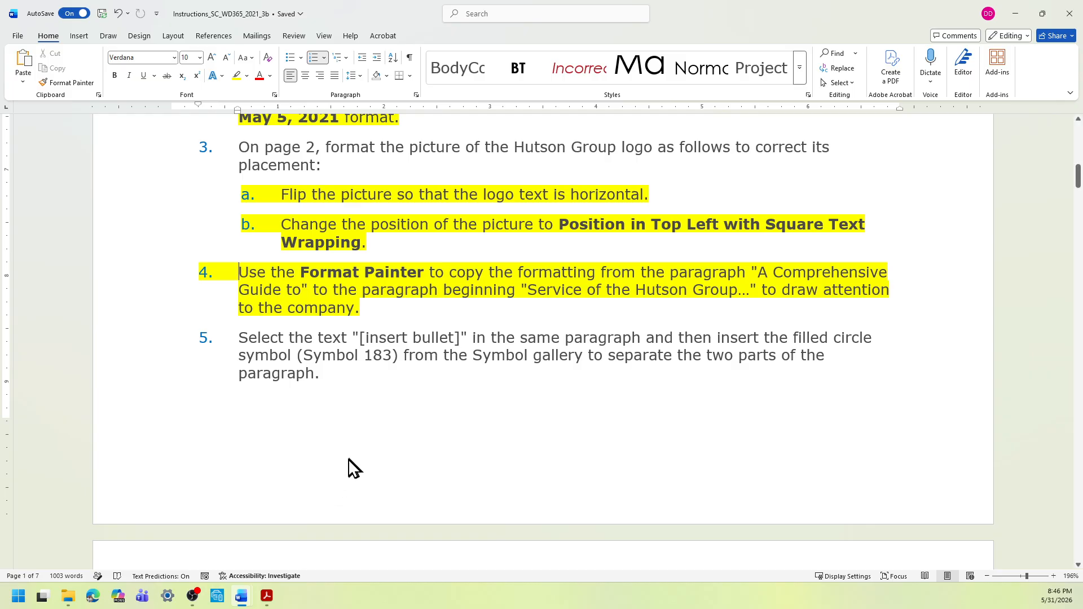
{"action": "left_click_drag", "start_coordinate": [325, 379], "coordinate": [242, 338]}
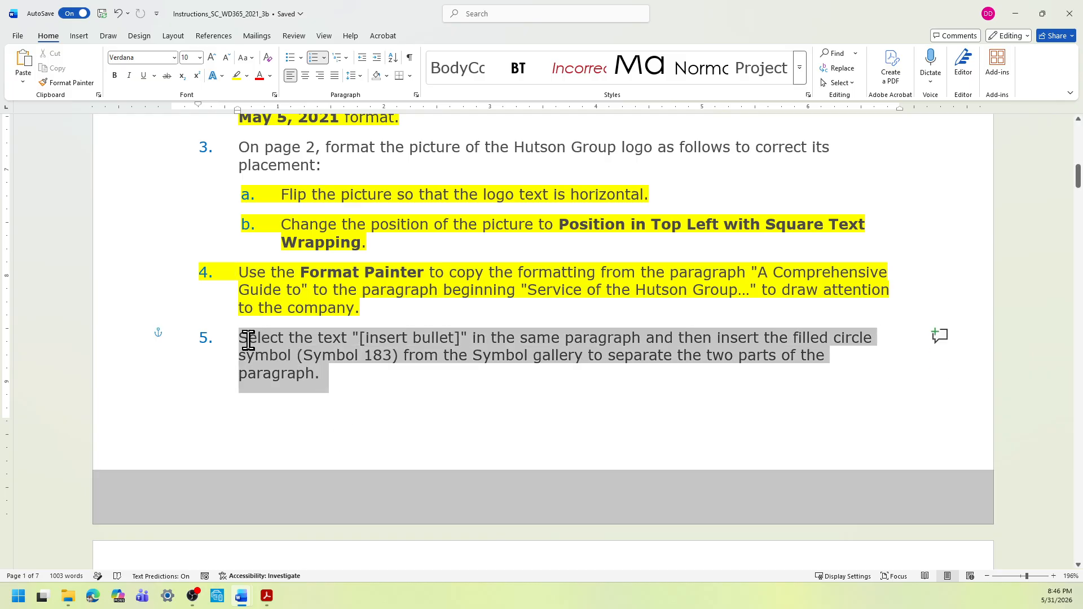
{"action": "left_click", "coordinate": [297, 320]}
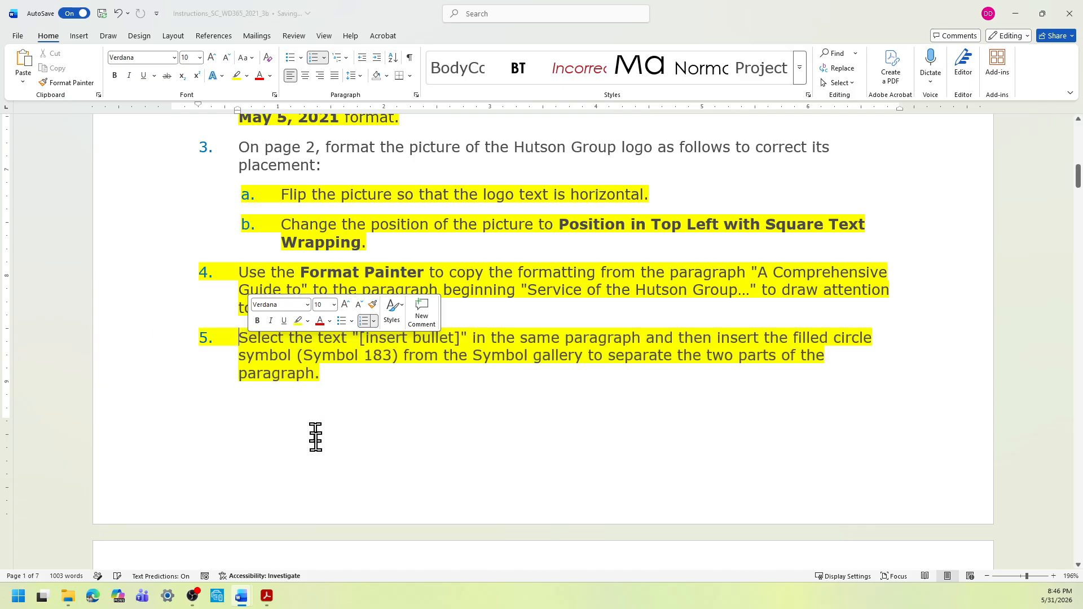
Step: In the letter document, replace the "[insert bullet]" placeholder in the "Service of the Hutson Group" paragraph with the filled circle symbol, Symbol 183
{"action": "mouse_move", "coordinate": [248, 595]}
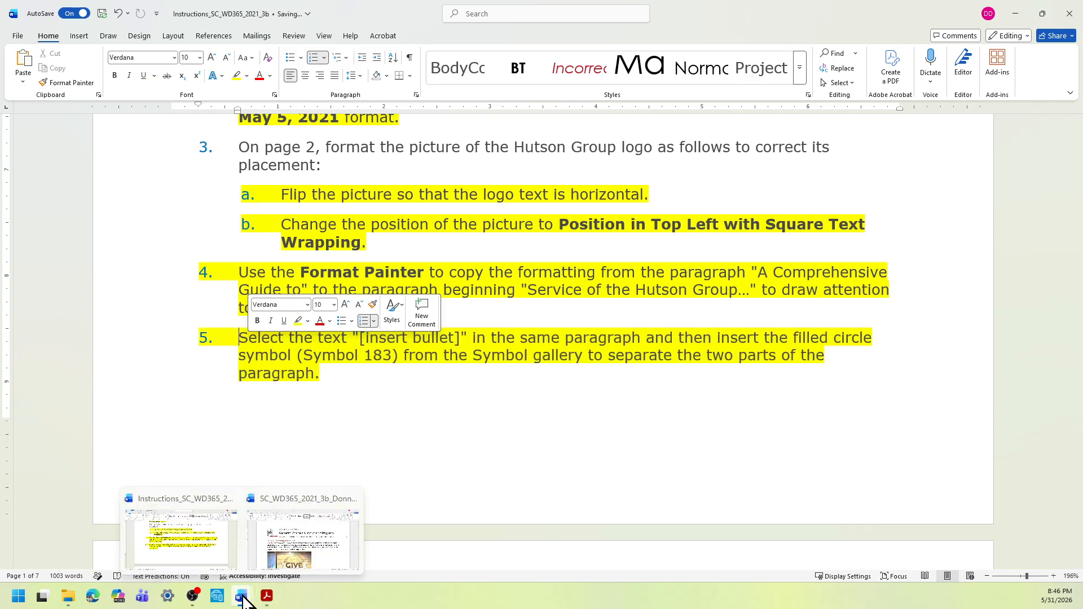
{"action": "left_click", "coordinate": [279, 533]}
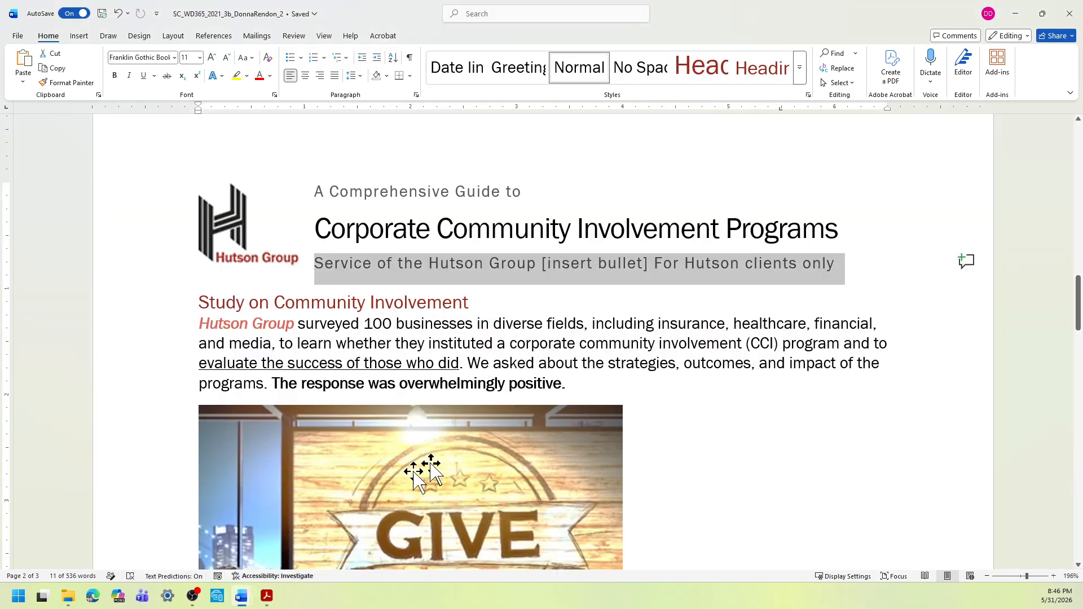
{"action": "left_click", "coordinate": [637, 306]}
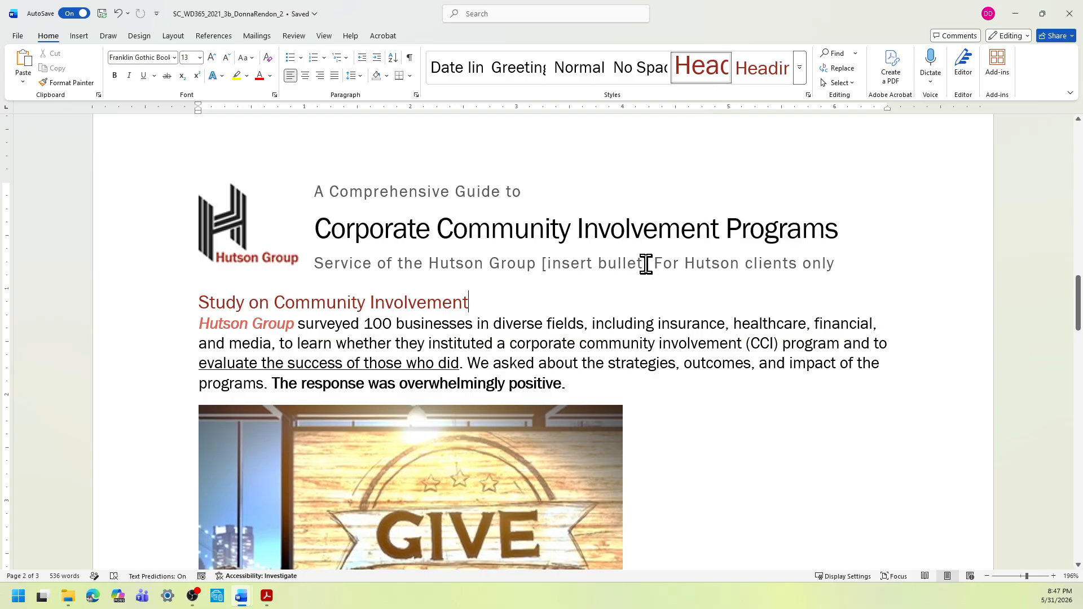
{"action": "mouse_move", "coordinate": [649, 264]}
{"action": "left_mouse_down"}
{"action": "mouse_move", "coordinate": [539, 263]}
{"action": "mouse_move", "coordinate": [643, 267]}
{"action": "left_mouse_up"}
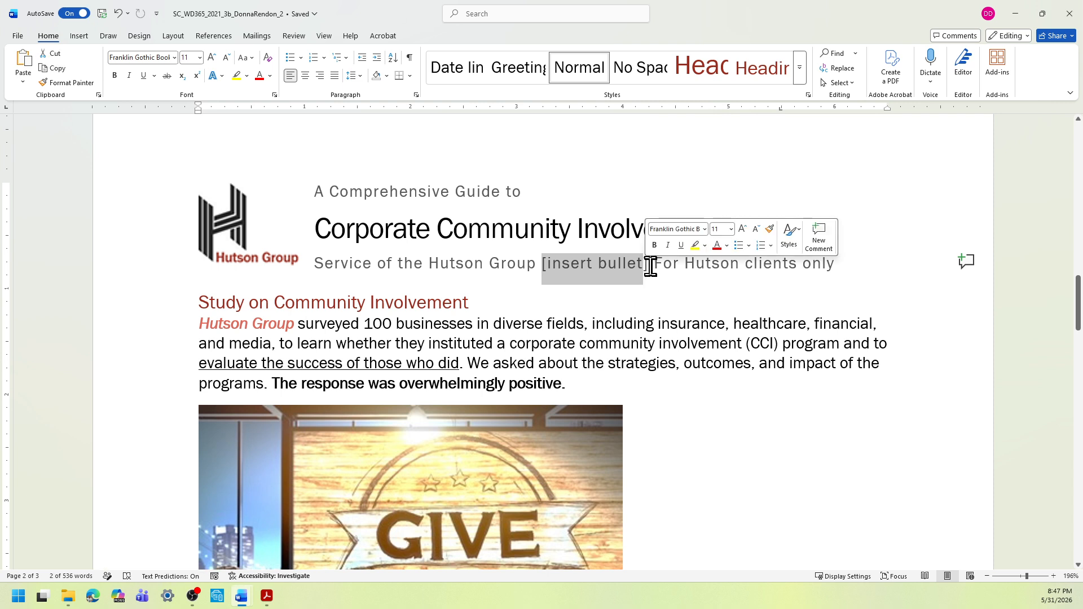
{"action": "left_click_drag", "start_coordinate": [646, 265], "coordinate": [638, 267]}
{"action": "left_click", "coordinate": [553, 263]}
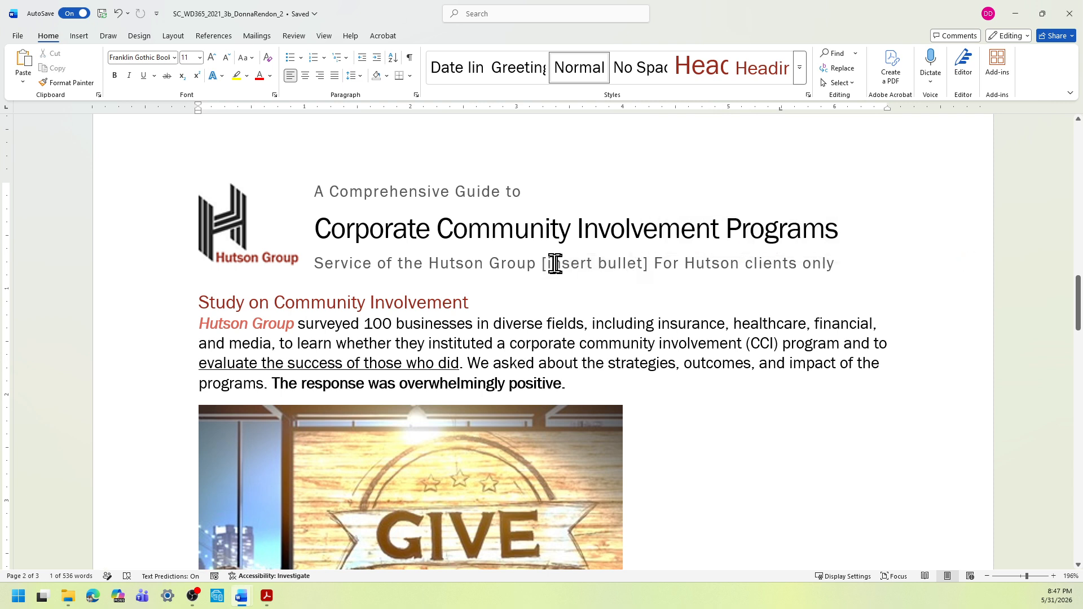
{"action": "left_click_drag", "start_coordinate": [542, 264], "coordinate": [641, 263]}
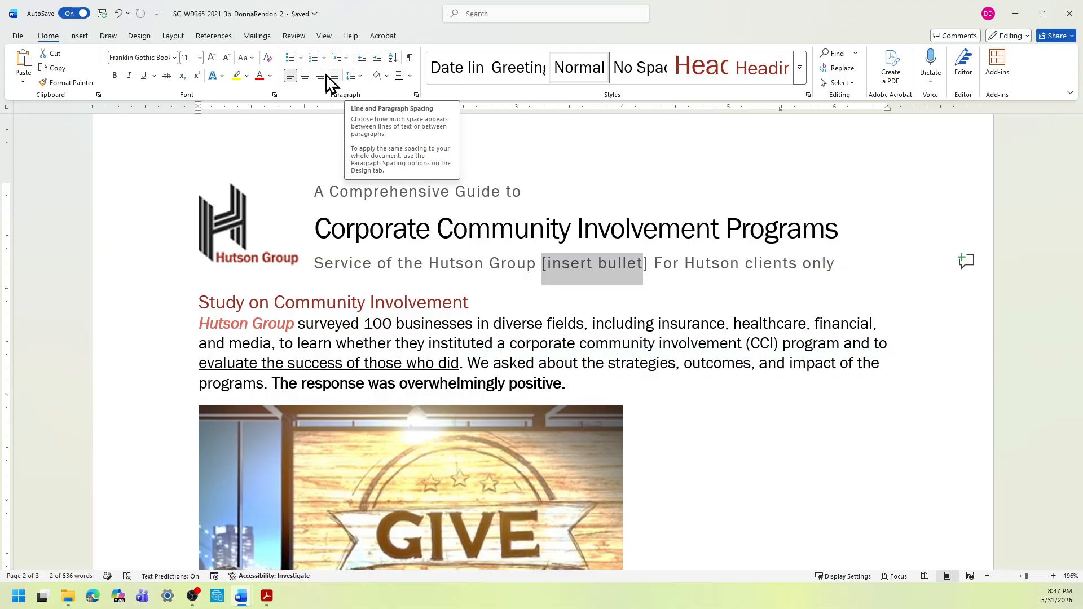
{"action": "left_click", "coordinate": [79, 36]}
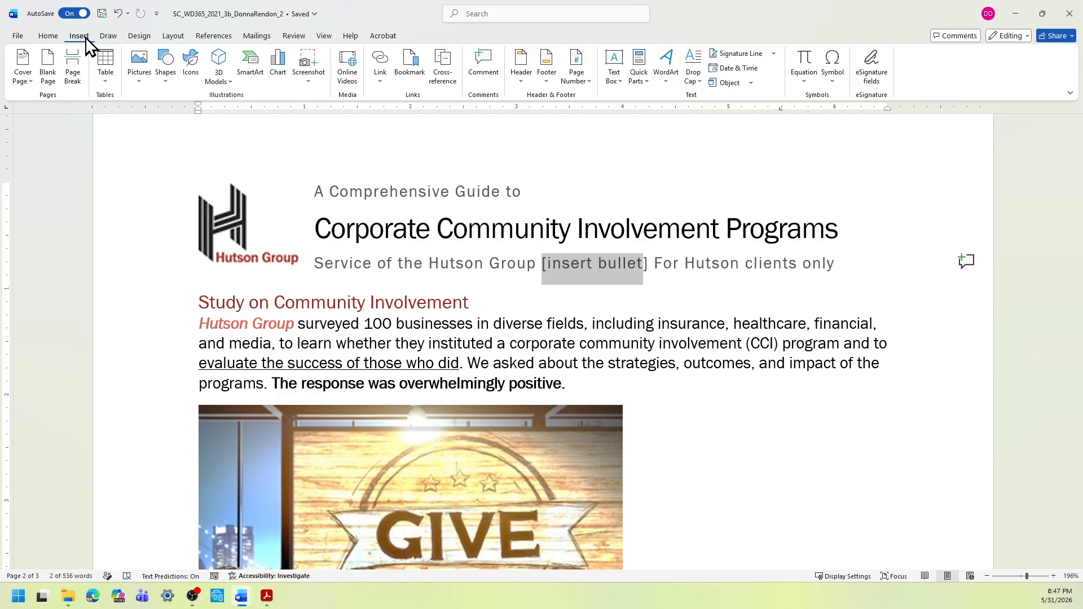
{"action": "left_click", "coordinate": [831, 79]}
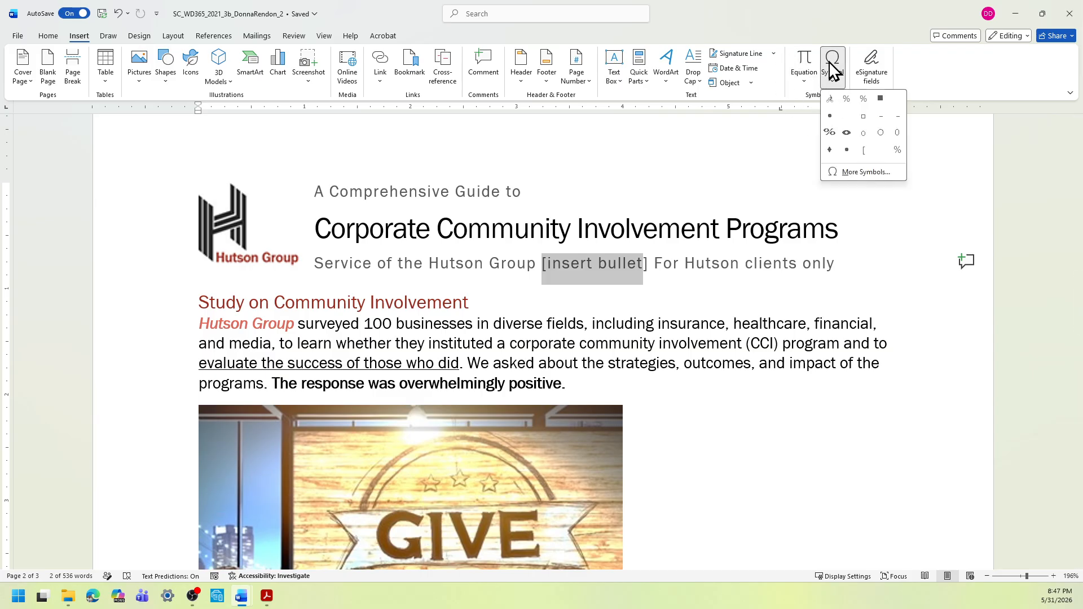
{"action": "left_click", "coordinate": [851, 171]}
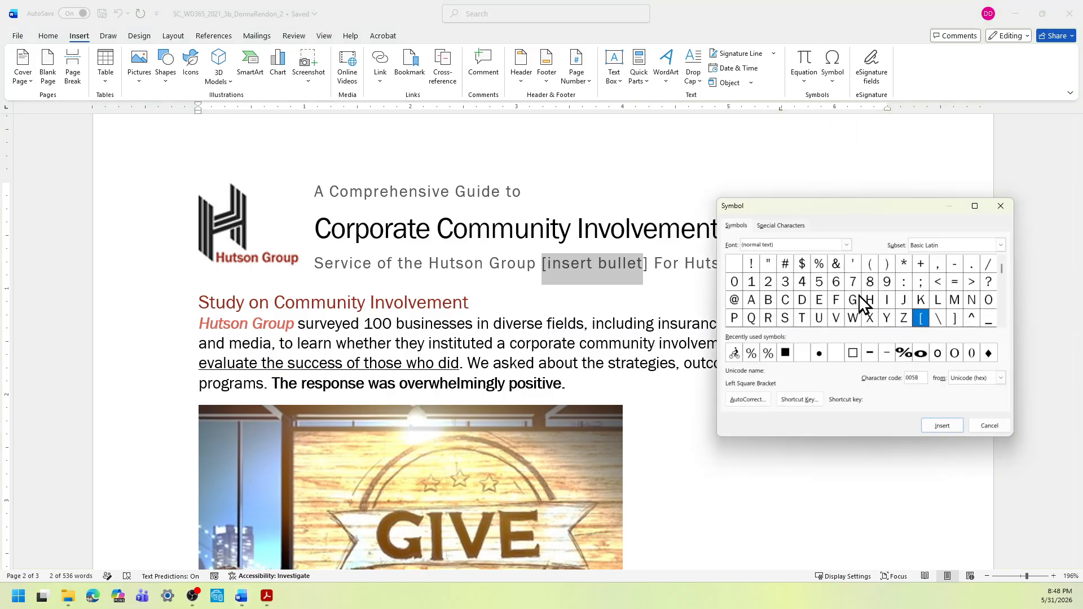
{"action": "left_click", "coordinate": [818, 354]}
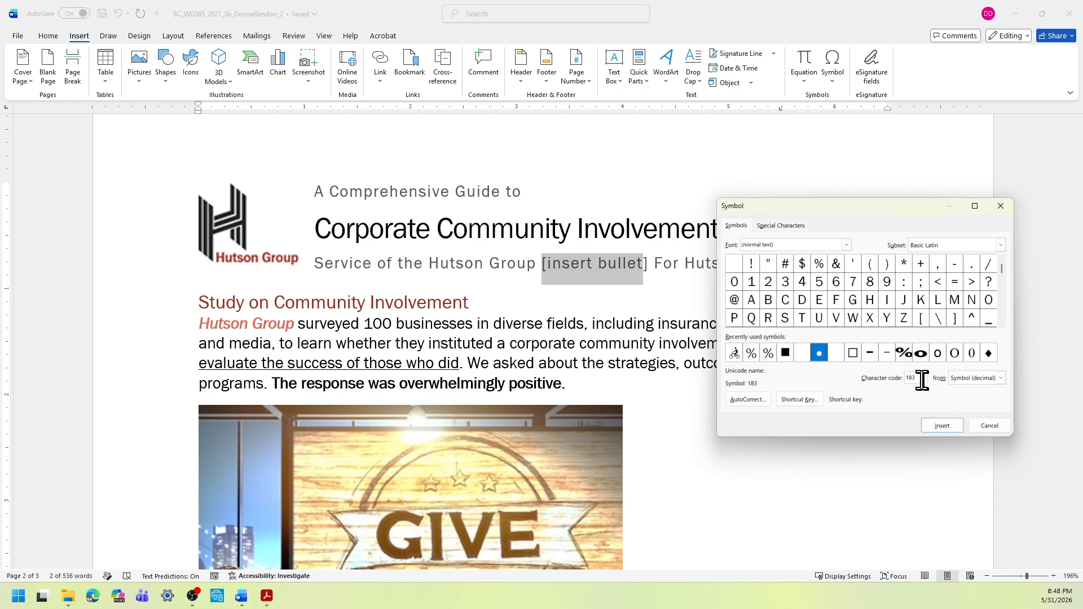
{"action": "left_click_drag", "start_coordinate": [919, 377], "coordinate": [909, 376]}
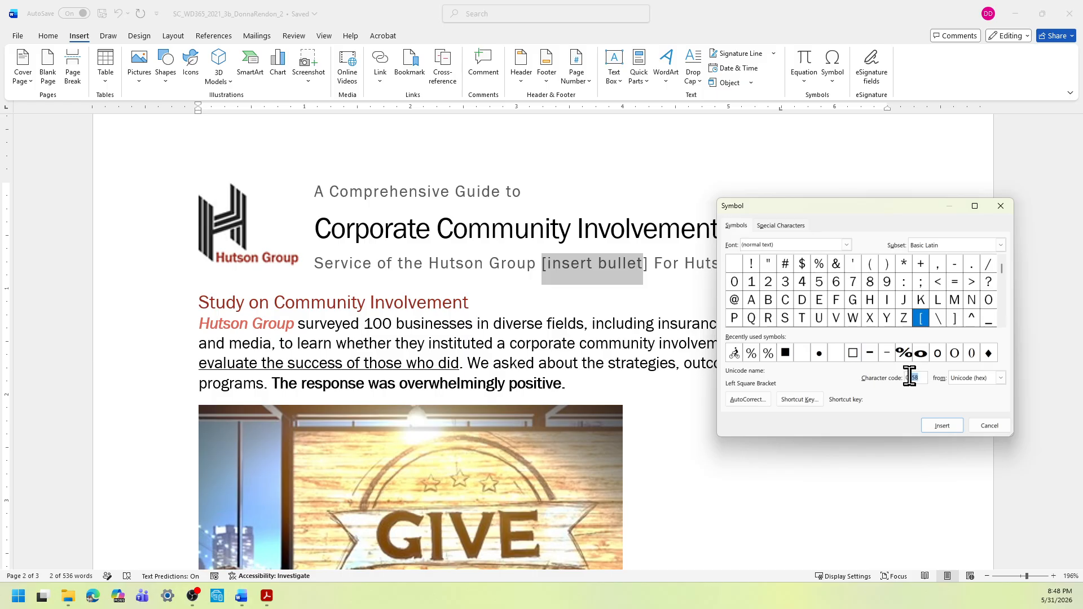
{"action": "left_click", "coordinate": [819, 355]}
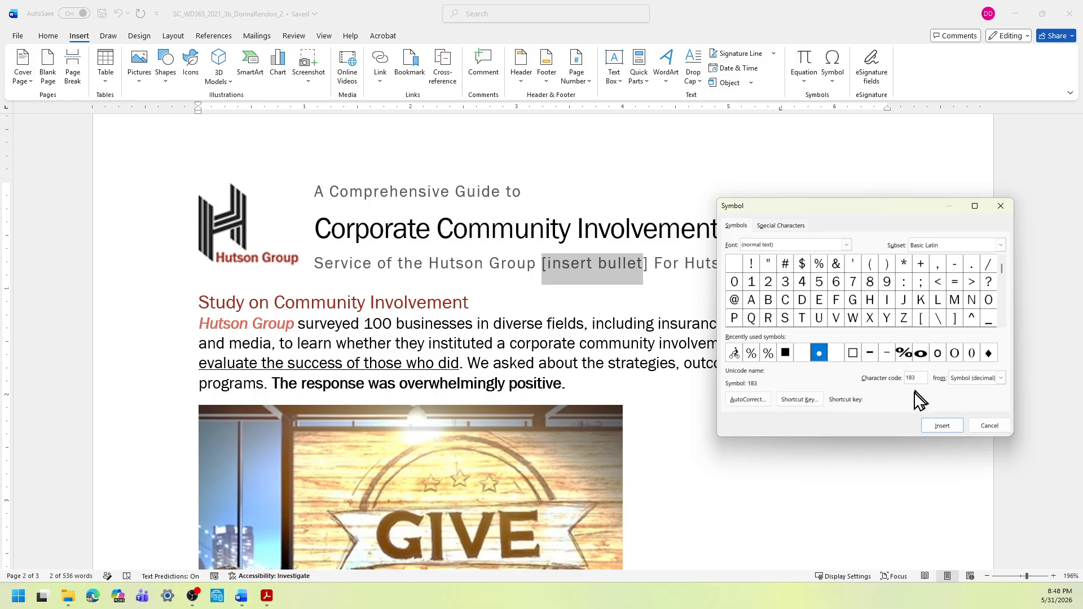
{"action": "left_click", "coordinate": [938, 425]}
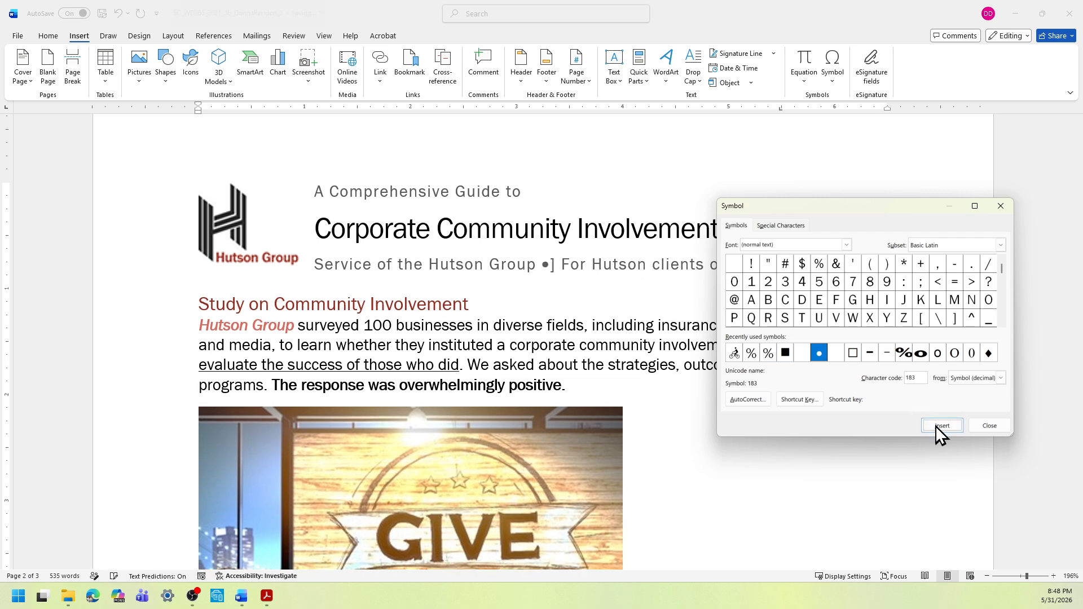
{"action": "left_click", "coordinate": [988, 426]}
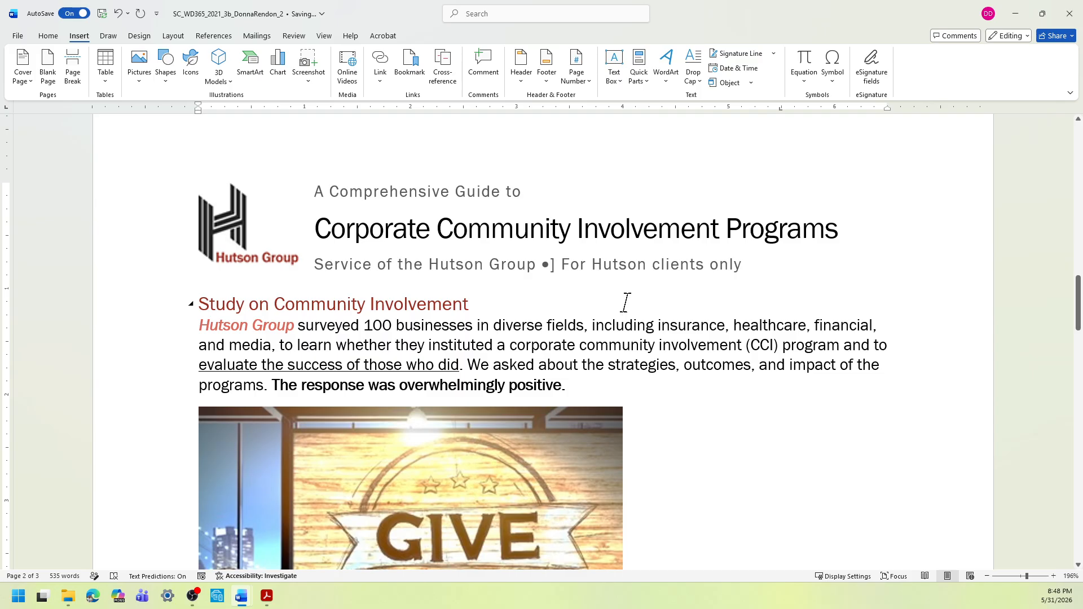
{"action": "key", "text": "Delete"}
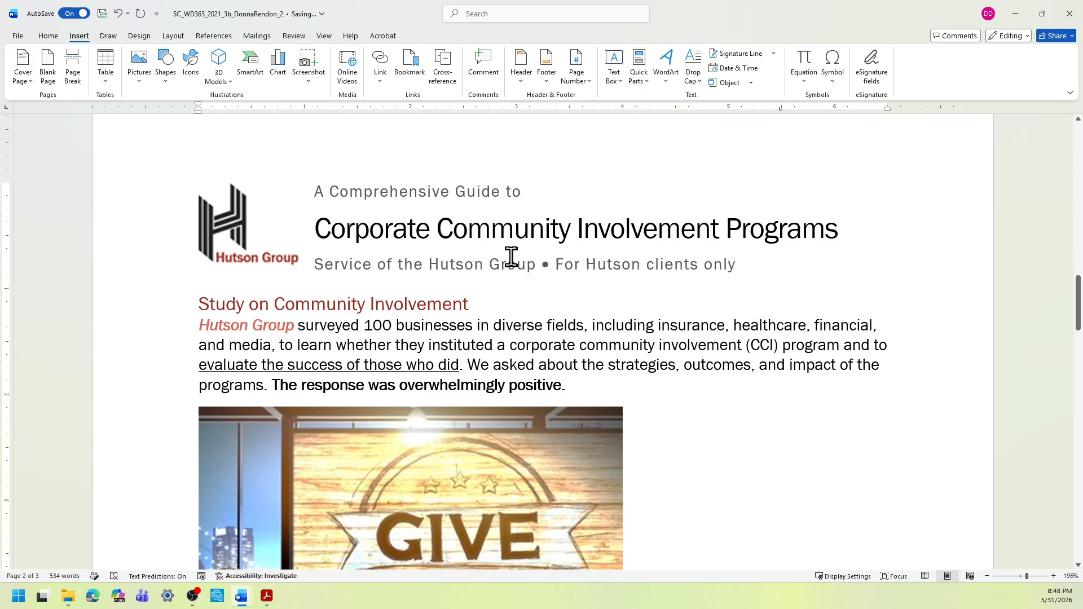
{"action": "left_click_drag", "start_coordinate": [538, 265], "coordinate": [556, 266]}
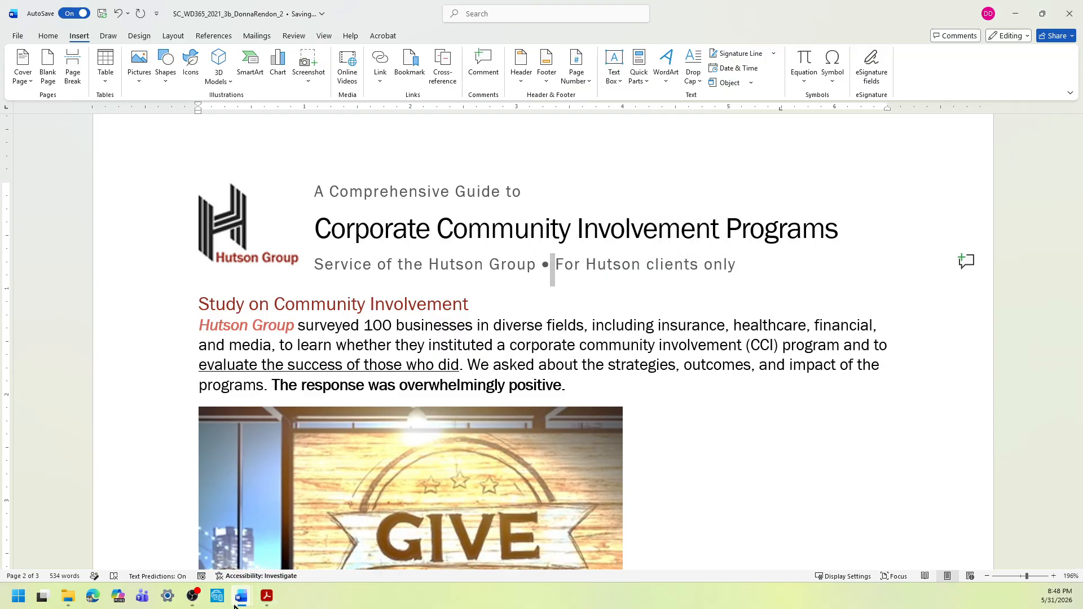
Step: Highlight "Study on Community Involvement" in project step 6 in yellow in the instructions document
{"action": "mouse_move", "coordinate": [242, 596]}
{"action": "left_click", "coordinate": [198, 560]}
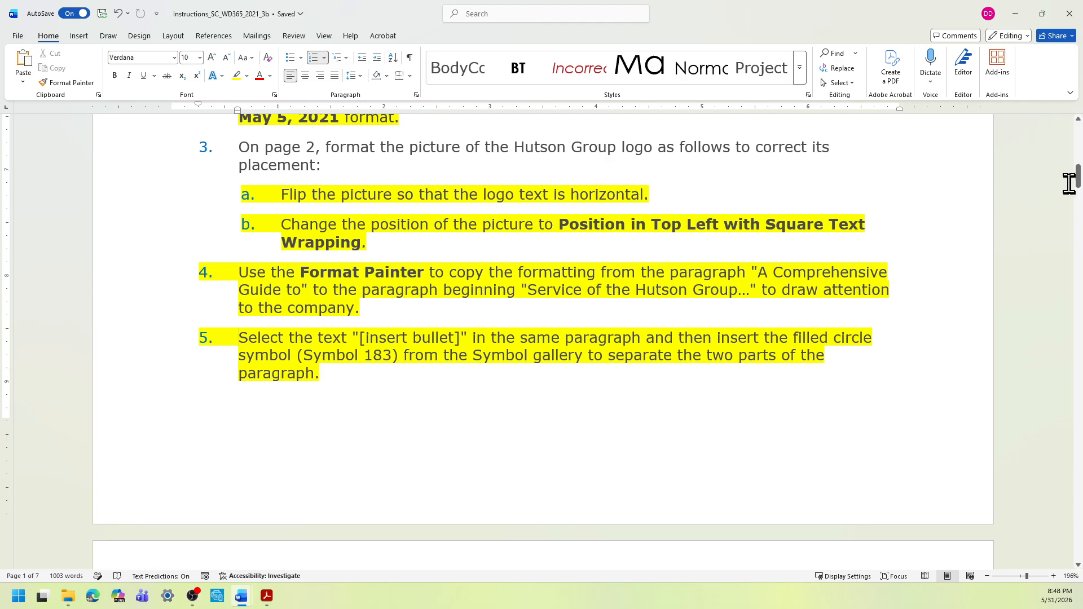
{"action": "left_click_drag", "start_coordinate": [1077, 179], "coordinate": [1077, 206]}
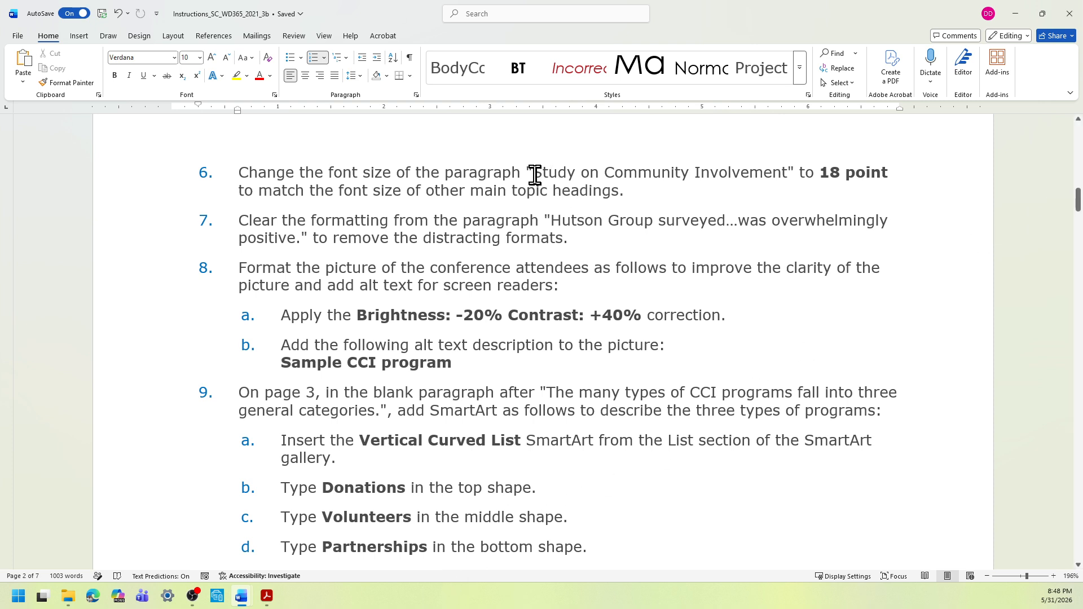
{"action": "left_click_drag", "start_coordinate": [534, 175], "coordinate": [770, 174]}
{"action": "left_click", "coordinate": [819, 154]}
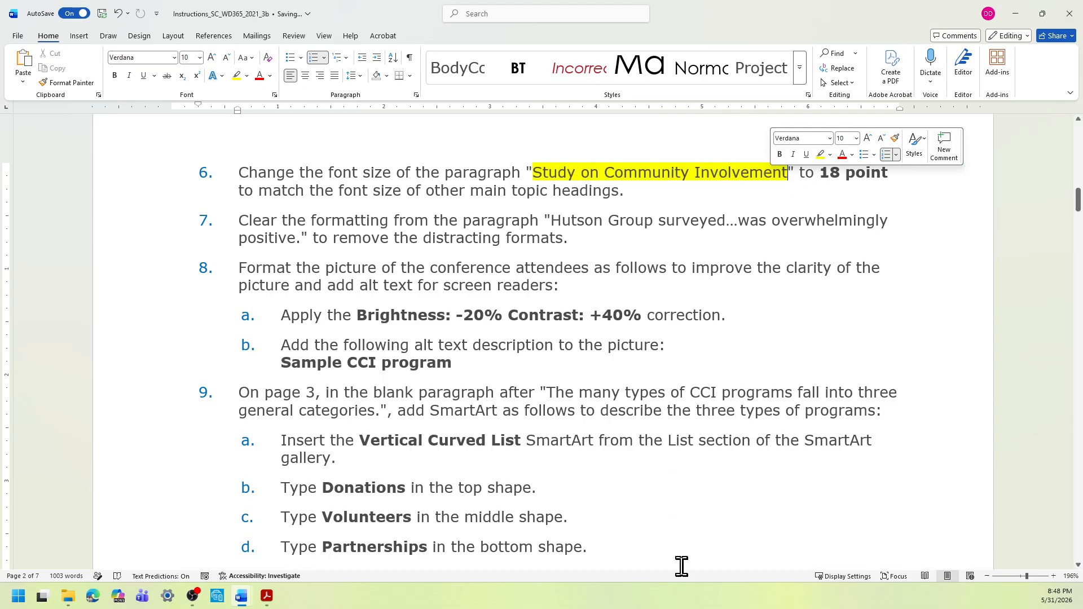
Step: In the letter document, set the font size of the "Study on Community Involvement" heading to 18 point
{"action": "left_click", "coordinate": [242, 603]}
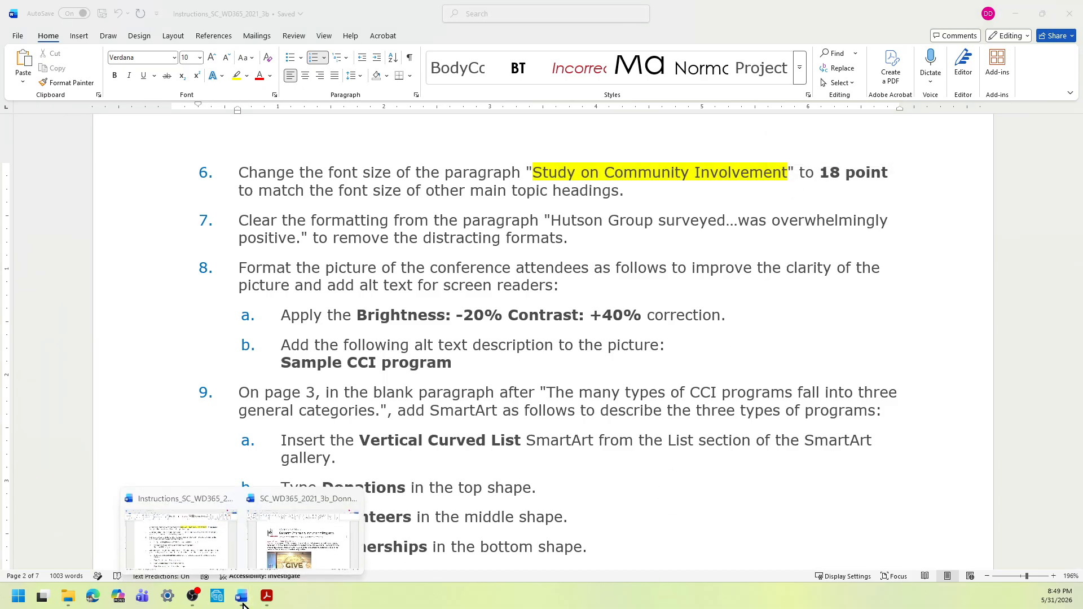
{"action": "left_click", "coordinate": [272, 562]}
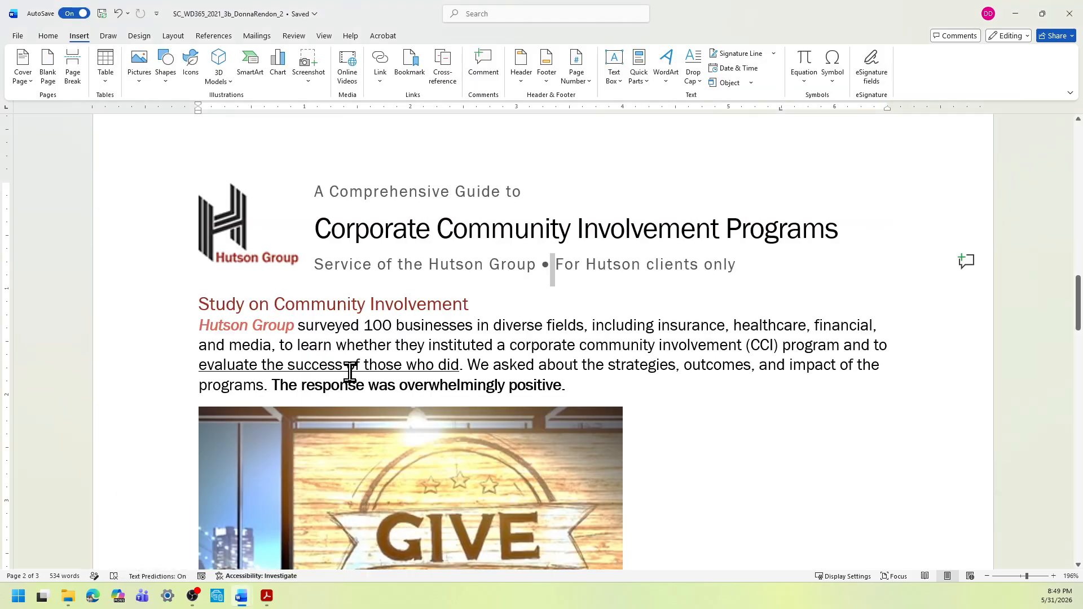
{"action": "left_click", "coordinate": [213, 305]}
{"action": "left_click_drag", "start_coordinate": [198, 303], "coordinate": [430, 303]}
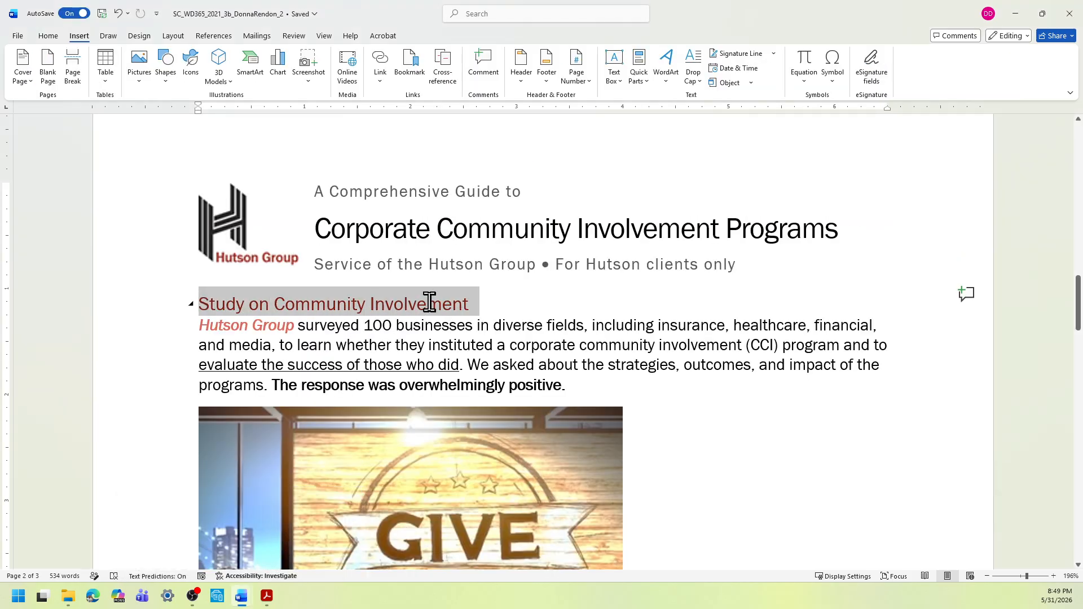
{"action": "left_click", "coordinate": [394, 303]}
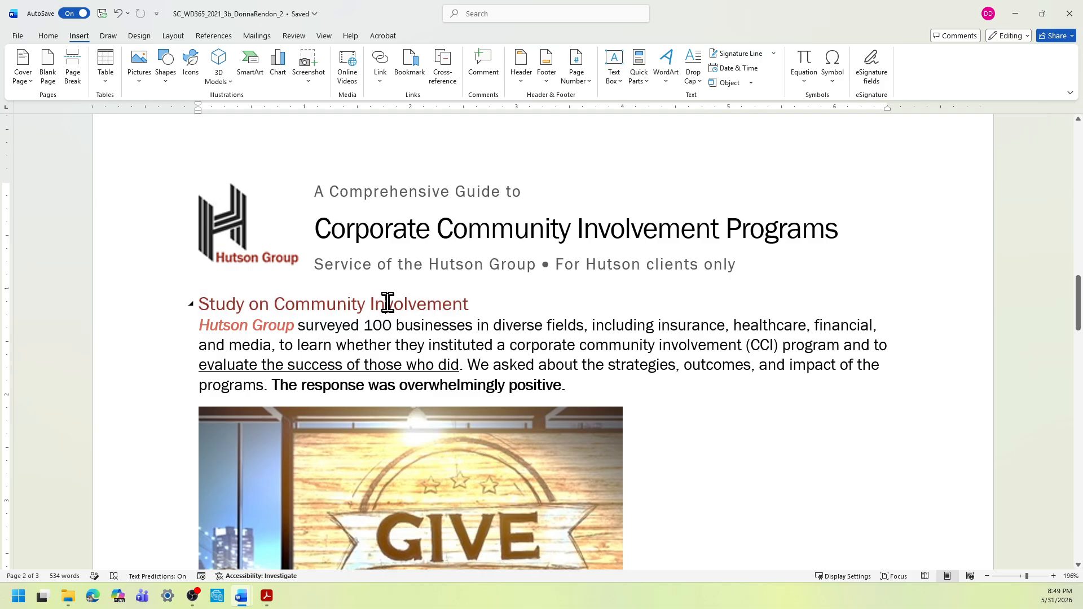
{"action": "triple_click", "coordinate": [387, 303]}
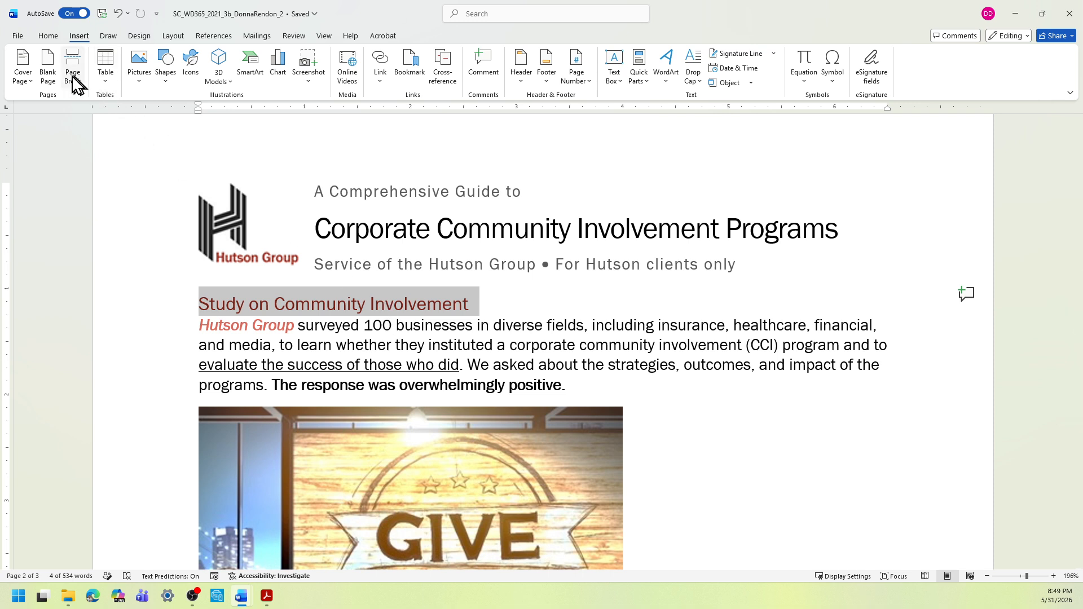
{"action": "left_click", "coordinate": [48, 42]}
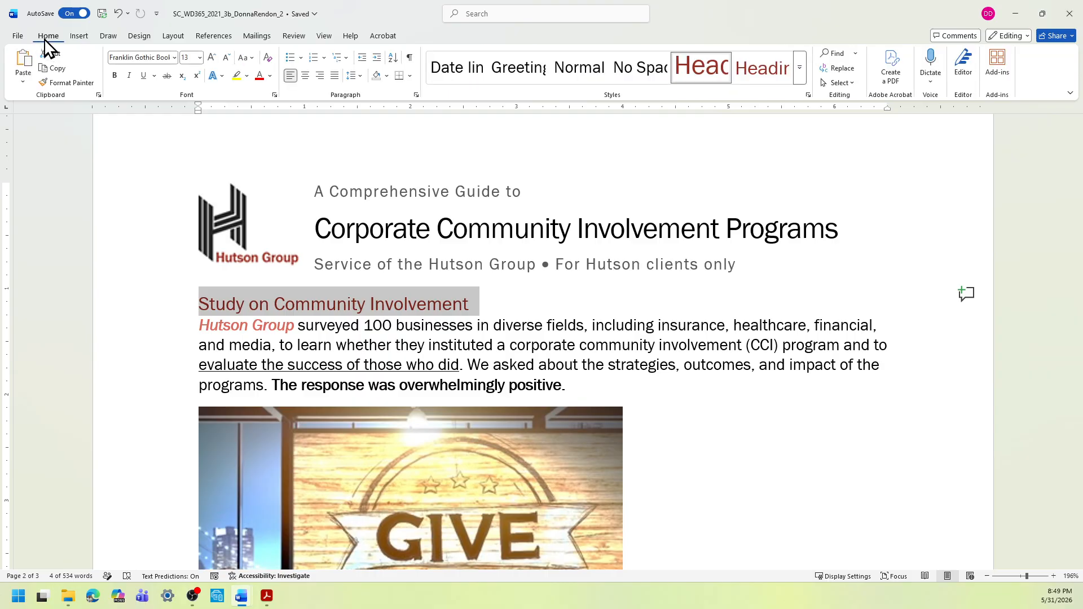
{"action": "left_click", "coordinate": [200, 58]}
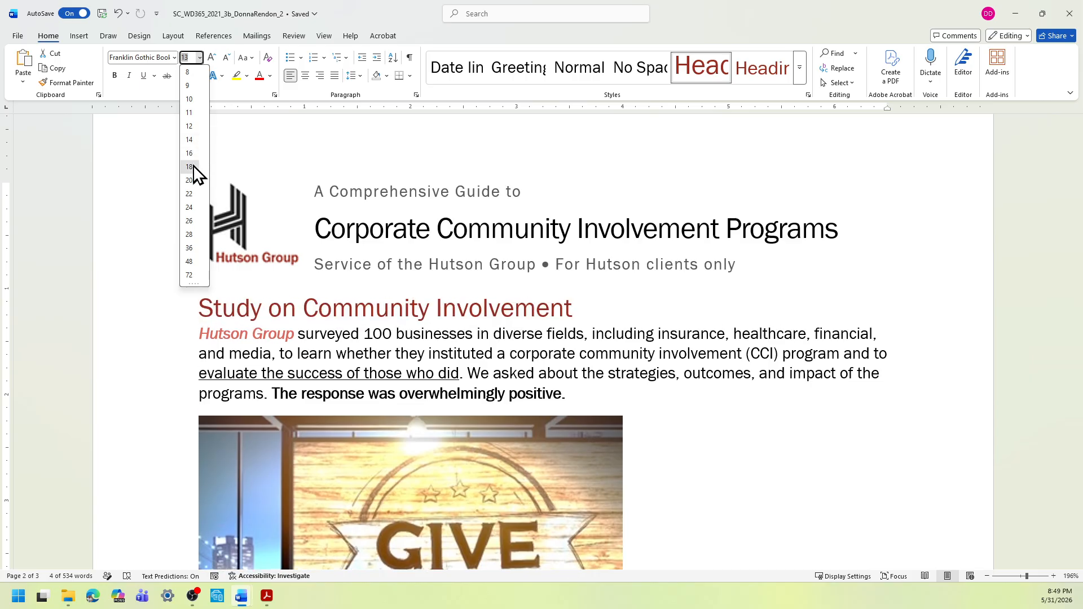
{"action": "left_click", "coordinate": [191, 166]}
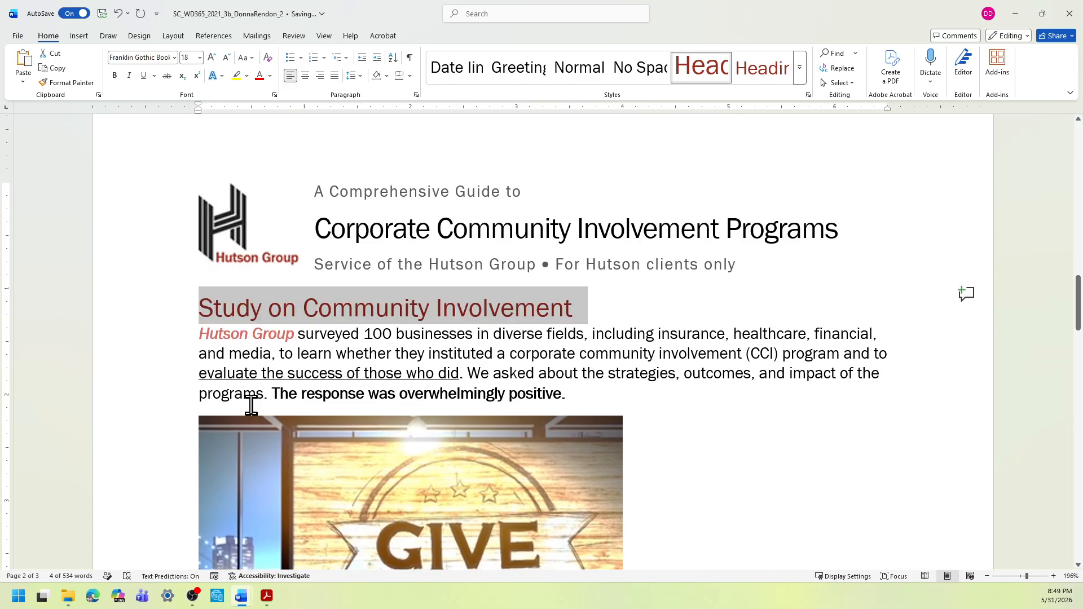
Step: In project step 7 of the instructions document, highlight "was overwhelmingly positive" in yellow
{"action": "left_click", "coordinate": [237, 599]}
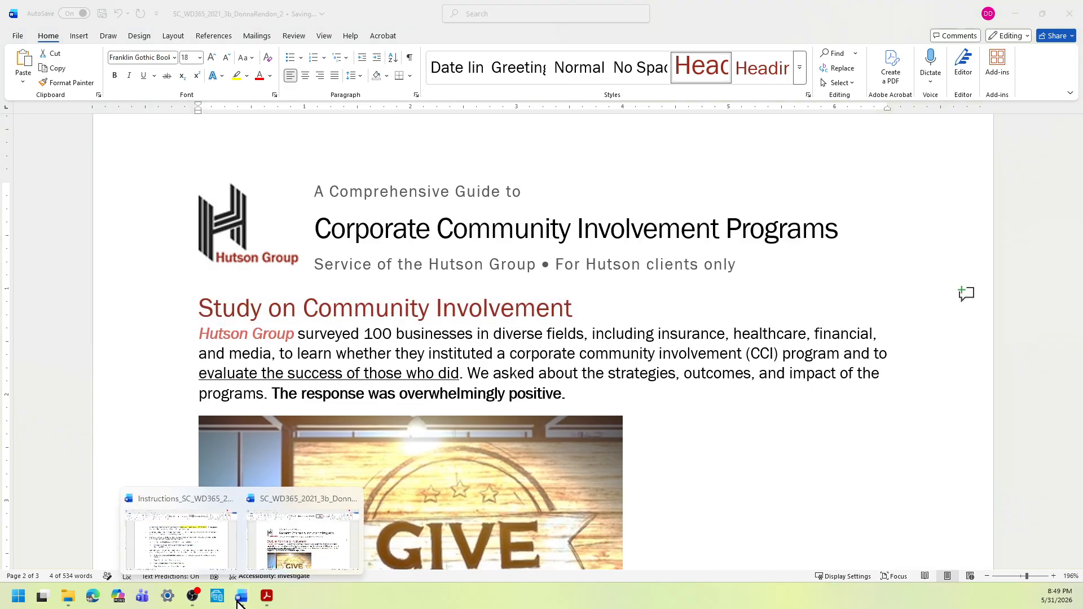
{"action": "left_click", "coordinate": [194, 555]}
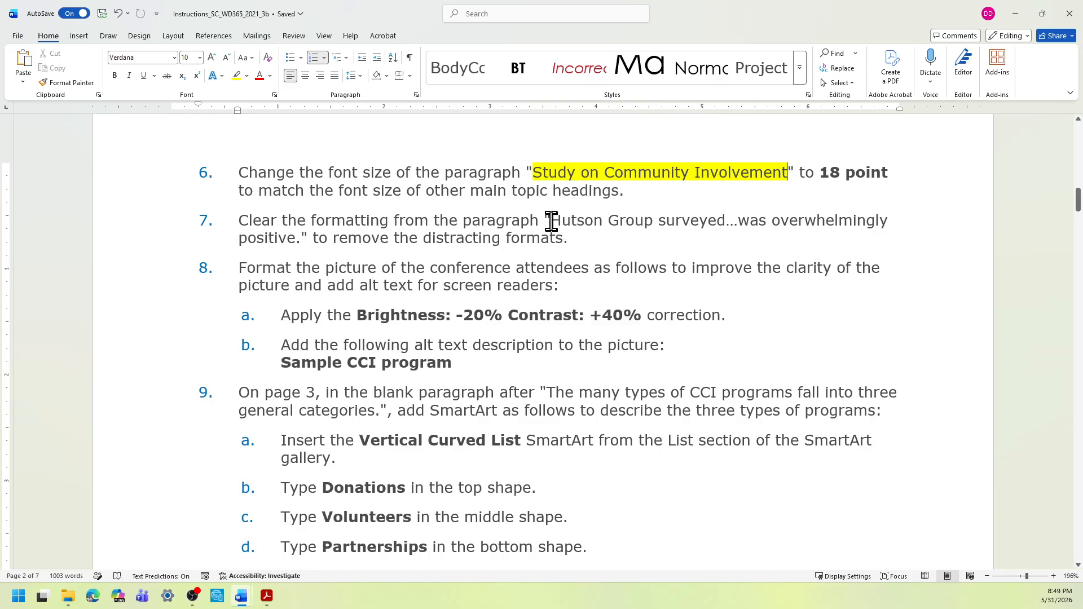
{"action": "left_click_drag", "start_coordinate": [551, 221], "coordinate": [728, 221]}
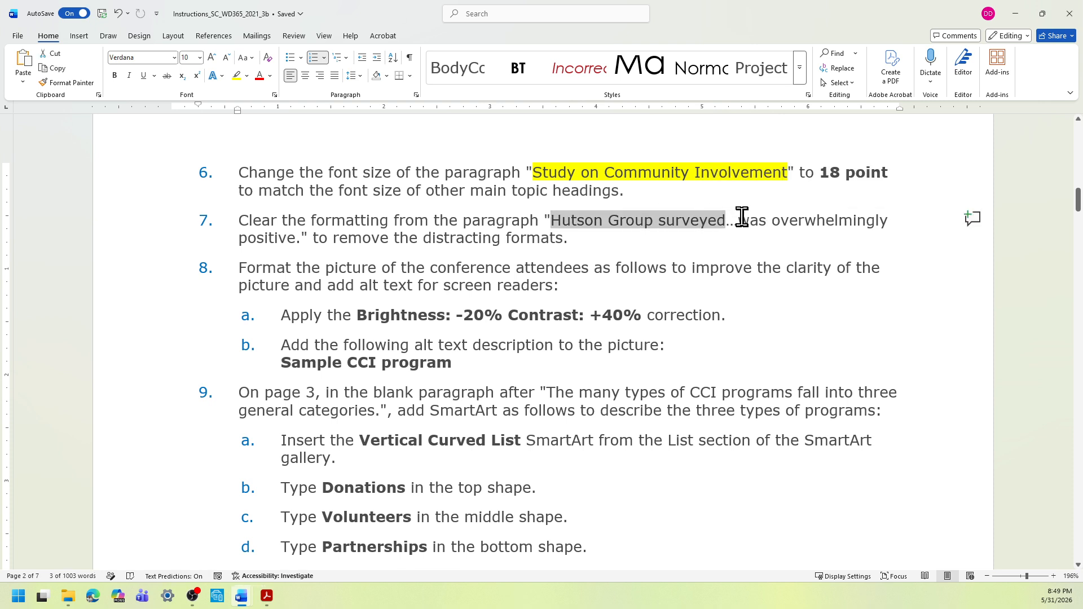
{"action": "left_click_drag", "start_coordinate": [742, 219], "coordinate": [297, 240]}
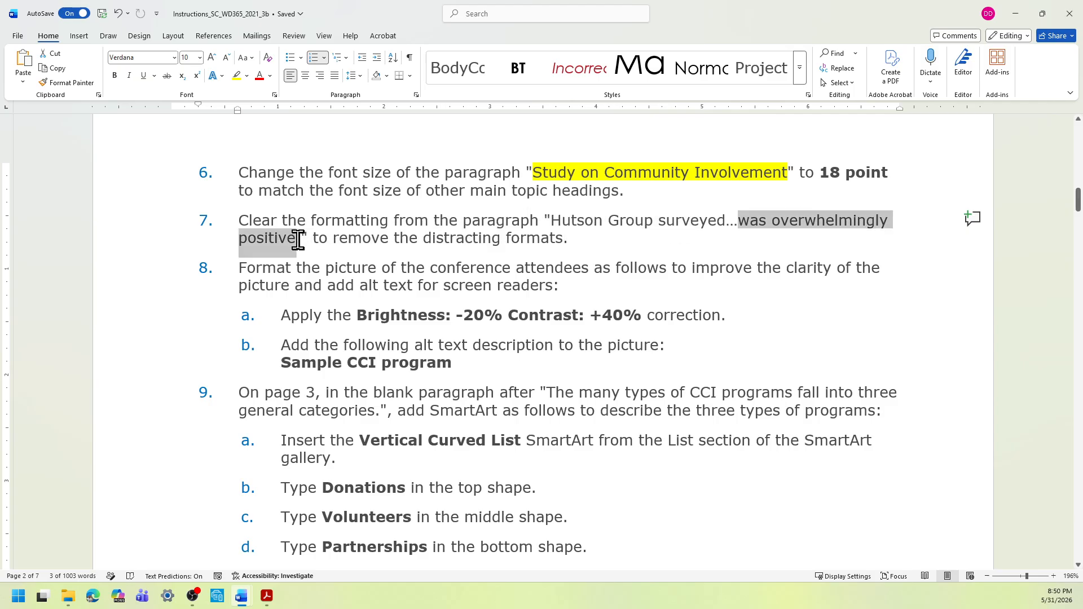
{"action": "left_click", "coordinate": [348, 220]}
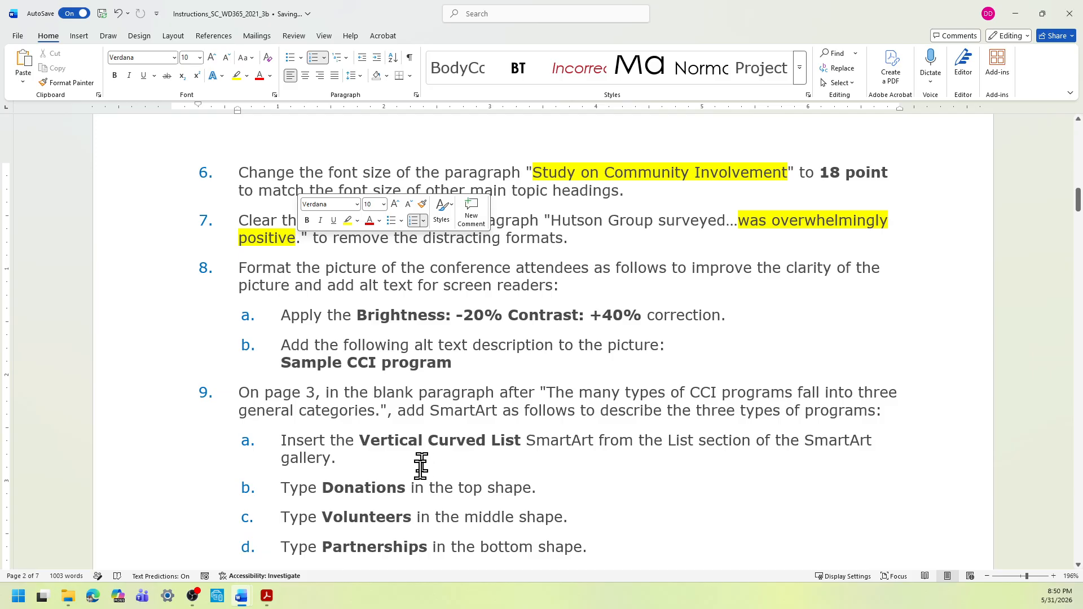
Step: In the letter document, clear all formatting from the paragraph beginning "Hutson Group surveyed"
{"action": "mouse_move", "coordinate": [244, 597]}
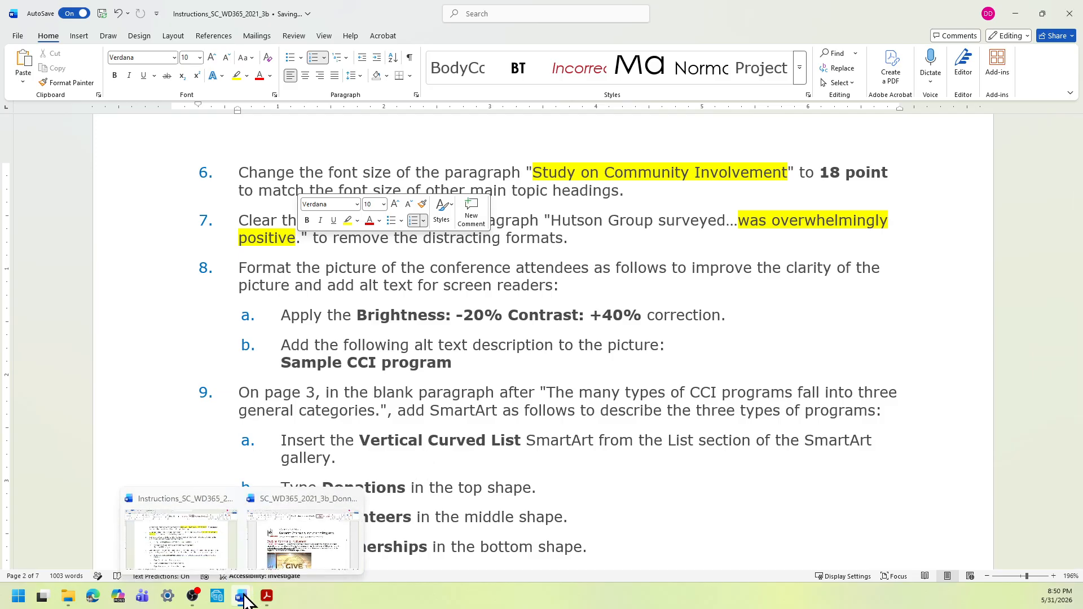
{"action": "left_click", "coordinate": [295, 541]}
{"action": "scroll", "coordinate": [351, 355], "scroll_direction": "down", "scroll_amount": 1}
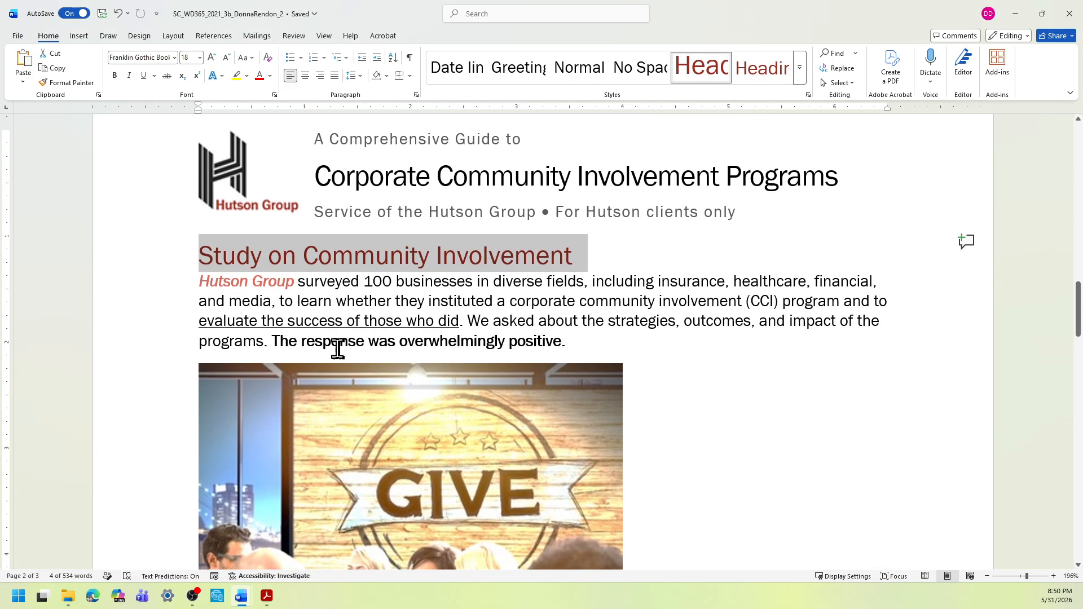
{"action": "left_click", "coordinate": [283, 321]}
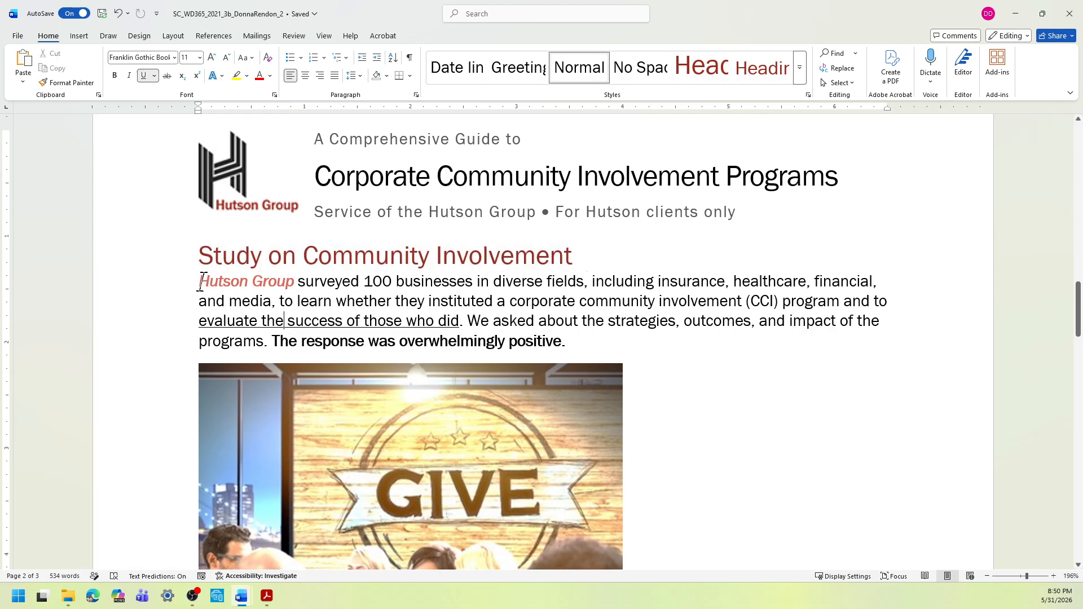
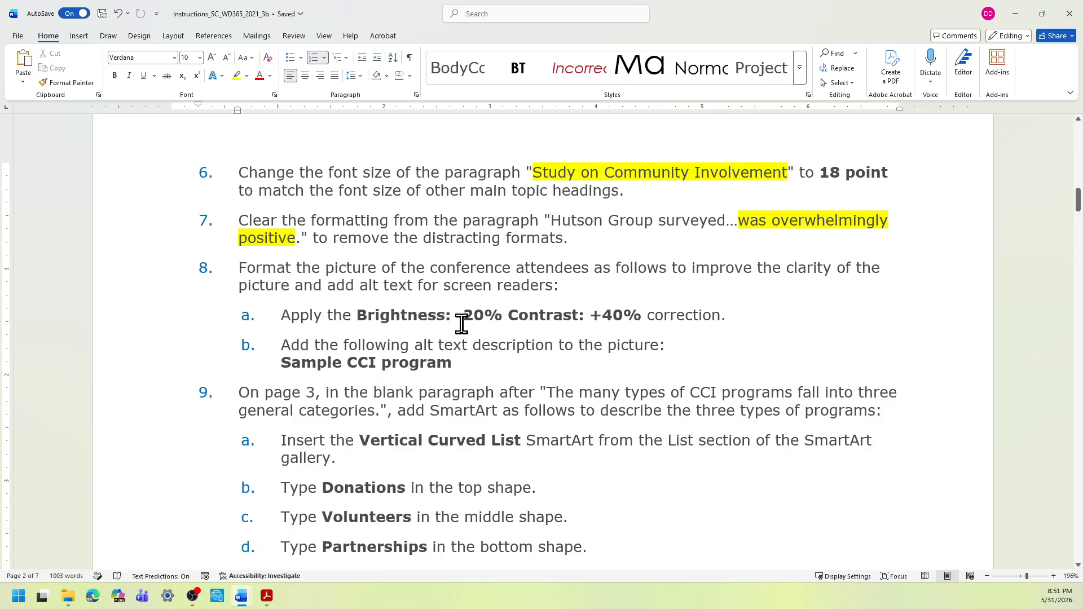
Step: Highlight project step 8a about the brightness and contrast correction in yellow in the instructions document
{"action": "triple_click", "coordinate": [463, 315]}
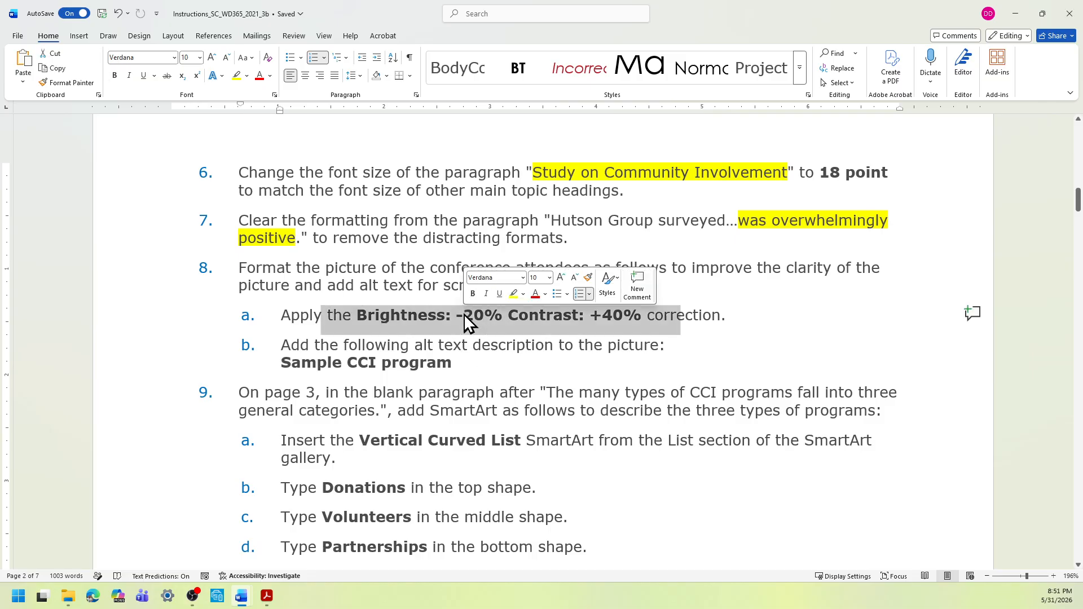
{"action": "left_click", "coordinate": [513, 293]}
Step: In the letter document, apply the Brightness: -20% Contrast: +40% correction to the picture of the conference attendees
{"action": "mouse_move", "coordinate": [241, 601]}
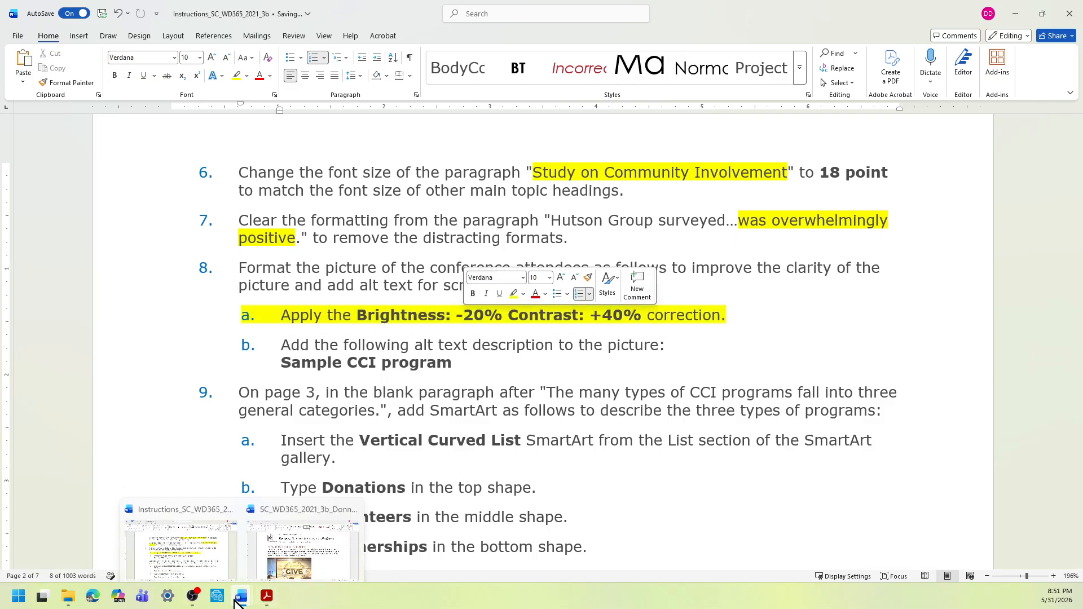
{"action": "left_click", "coordinate": [296, 555]}
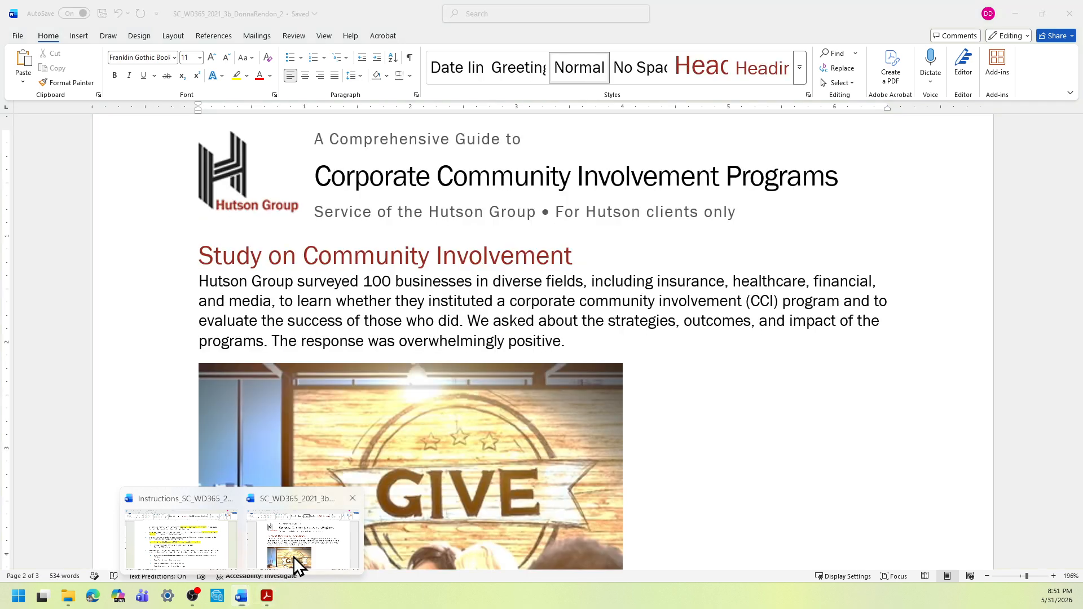
{"action": "scroll", "coordinate": [532, 475], "scroll_direction": "down", "scroll_amount": 3}
{"action": "left_click", "coordinate": [490, 436]}
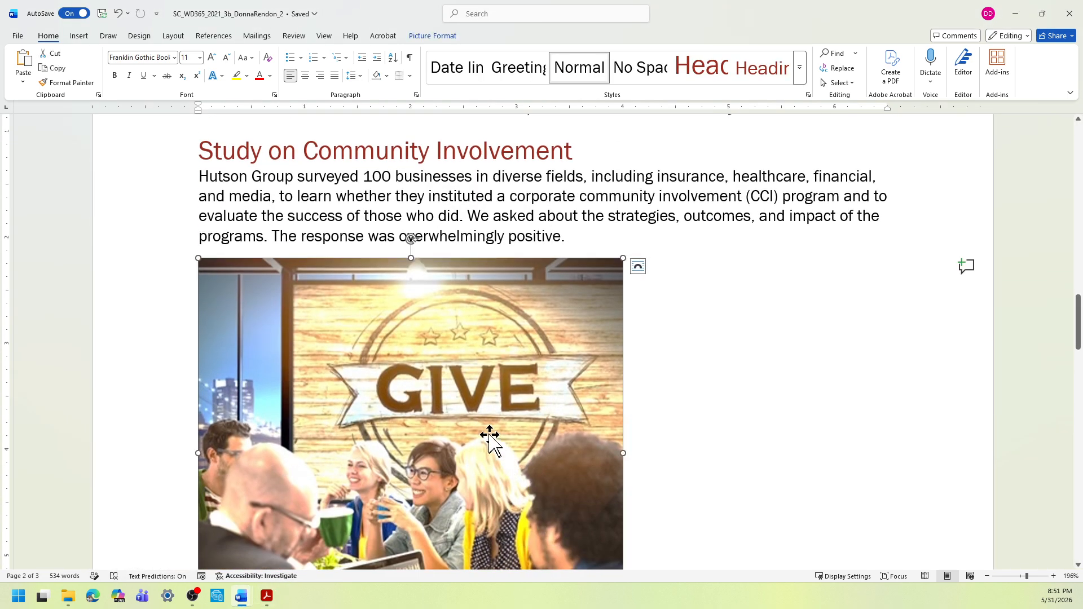
{"action": "scroll", "coordinate": [490, 436], "scroll_direction": "down", "scroll_amount": 5}
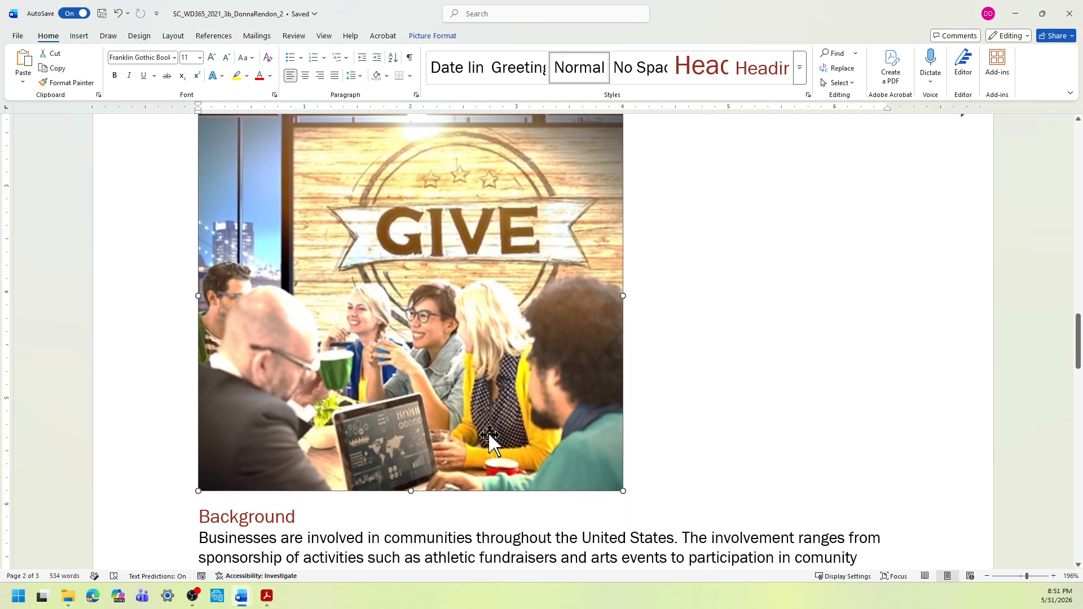
{"action": "scroll", "coordinate": [489, 440], "scroll_direction": "up", "scroll_amount": 6}
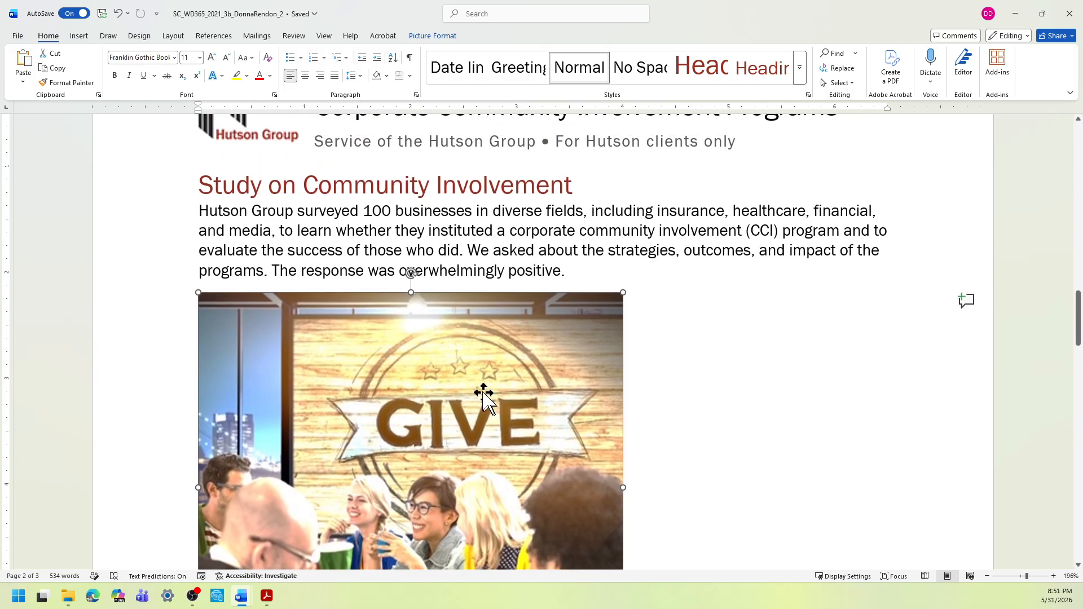
{"action": "left_click", "coordinate": [432, 37]}
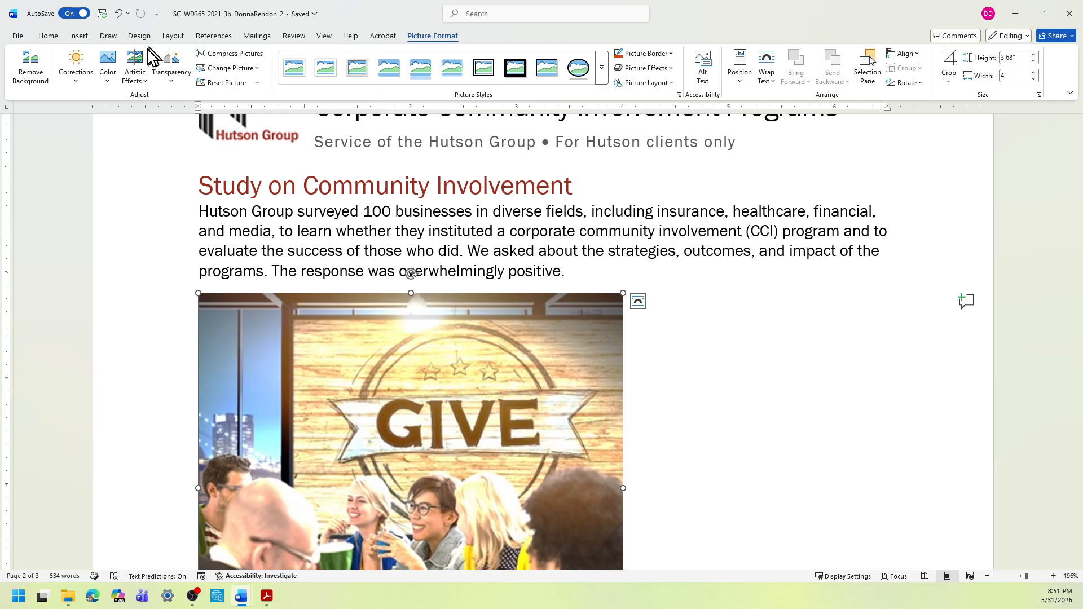
{"action": "left_click", "coordinate": [74, 82]}
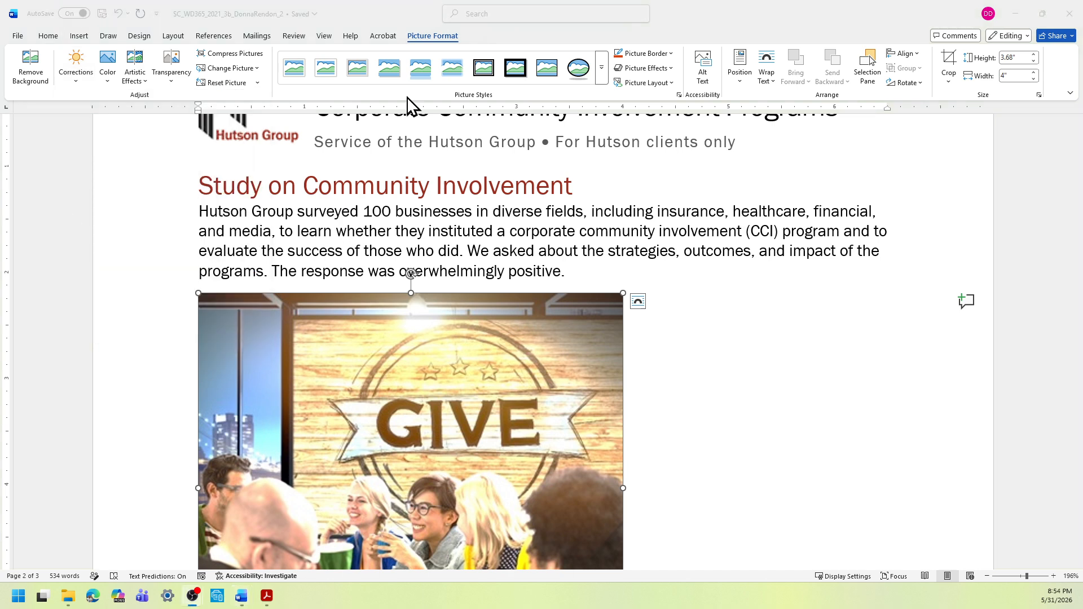
{"action": "left_click", "coordinate": [423, 46]}
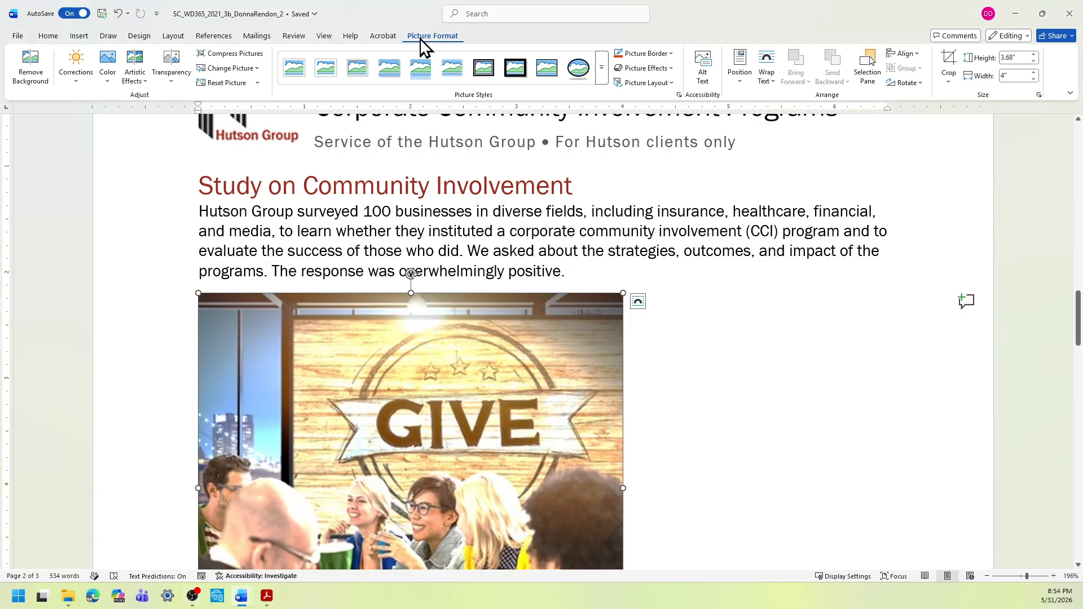
{"action": "left_click", "coordinate": [72, 79]}
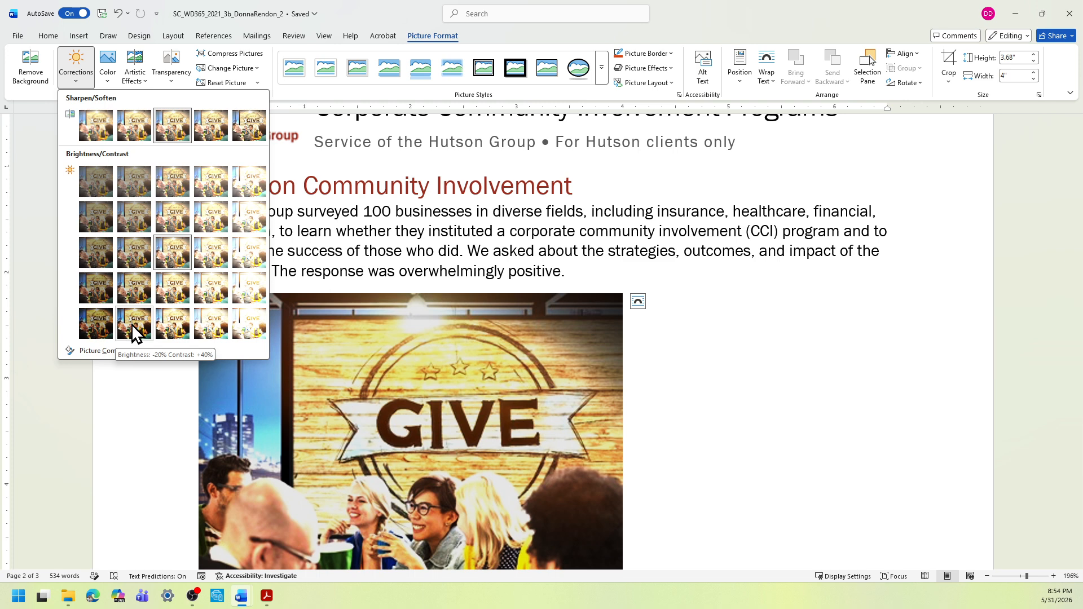
{"action": "left_click", "coordinate": [131, 323]}
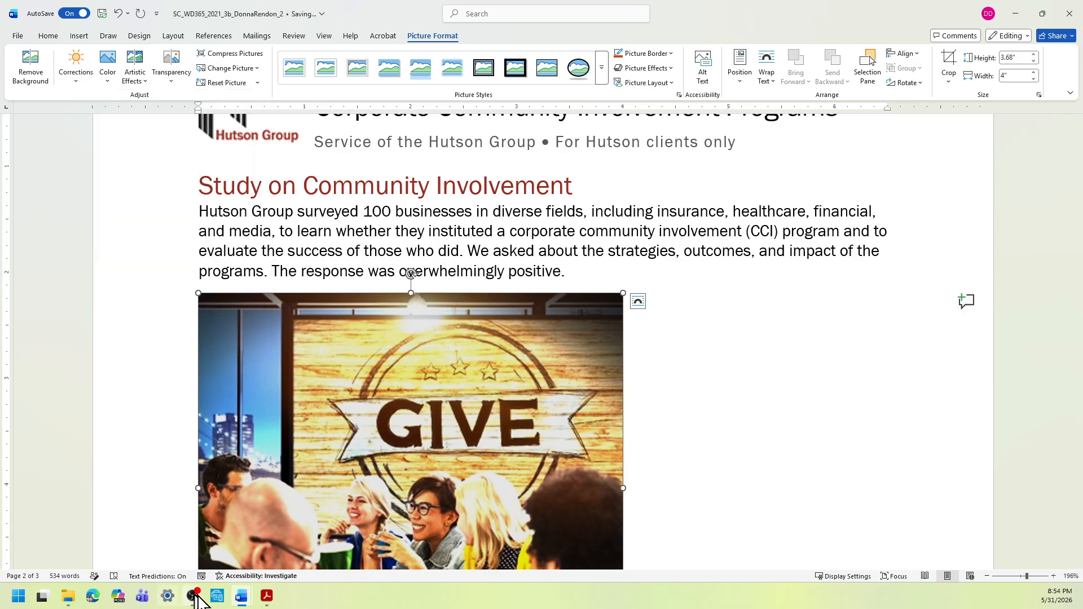
Step: Highlight project step 8b about adding the picture's alt text in yellow in the instructions document
{"action": "left_click", "coordinate": [242, 599]}
{"action": "left_click", "coordinate": [201, 561]}
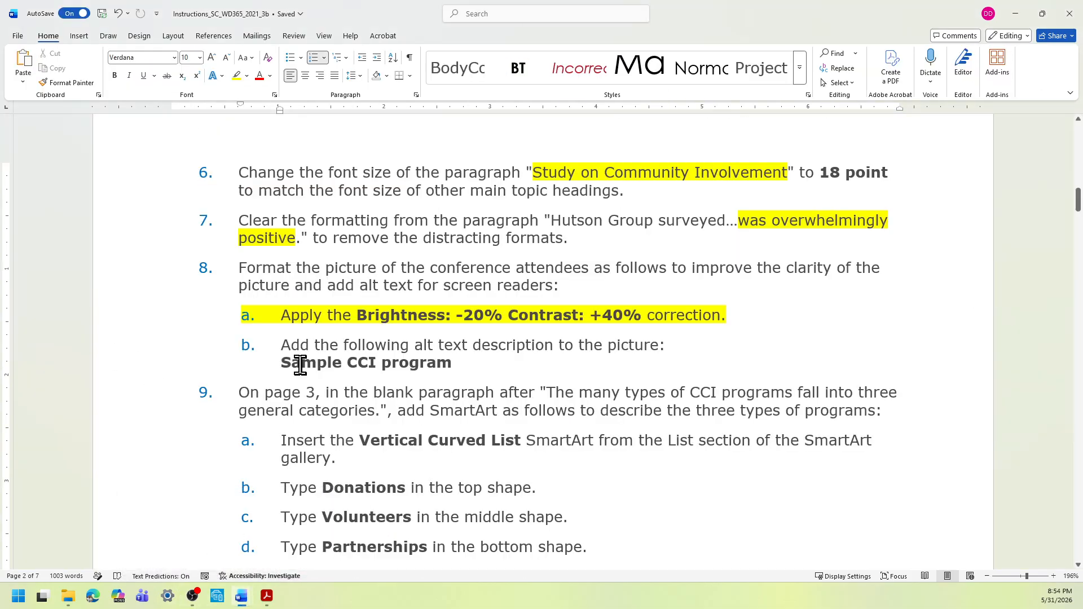
{"action": "left_click", "coordinate": [327, 364]}
{"action": "left_click_drag", "start_coordinate": [472, 363], "coordinate": [290, 347]}
{"action": "left_click", "coordinate": [341, 328]}
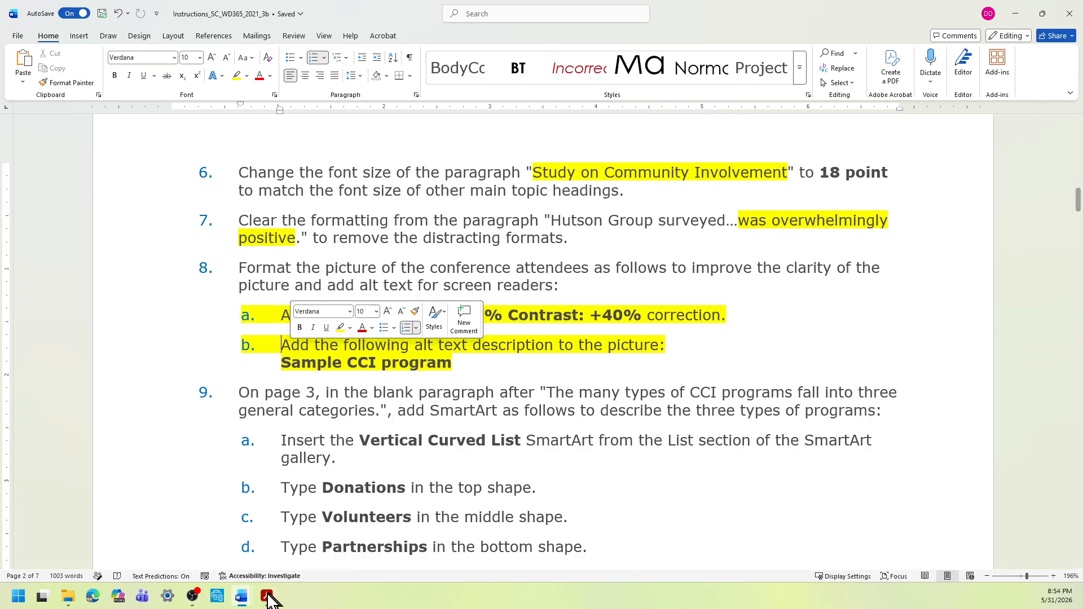
Step: In the letter document, add the alt text "Sample CCI program" to the picture of the conference attendees
{"action": "left_click", "coordinate": [242, 594]}
{"action": "left_click", "coordinate": [290, 555]}
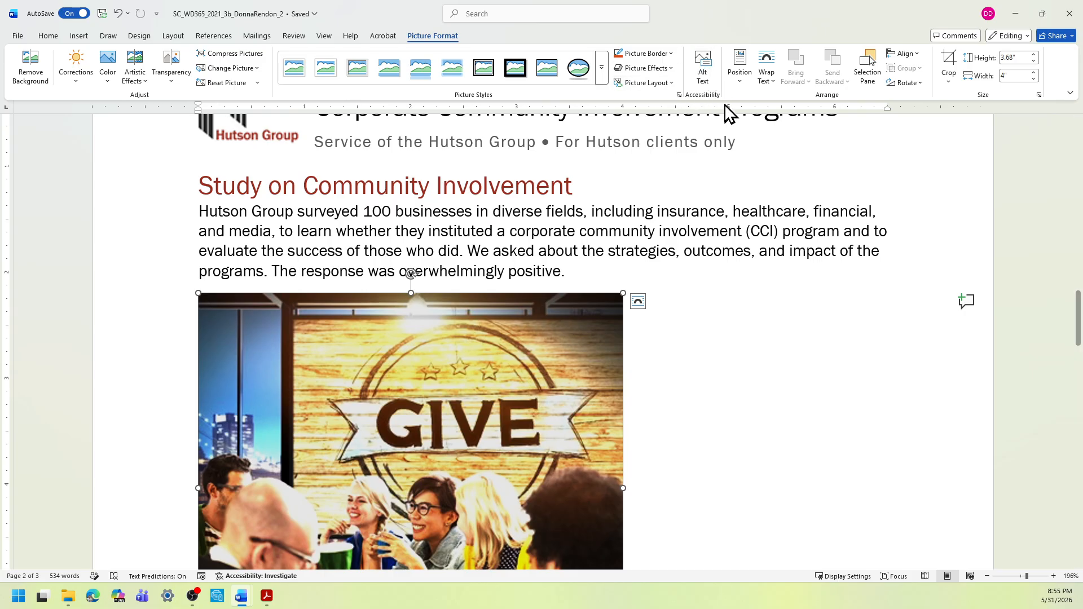
{"action": "left_click", "coordinate": [699, 82]}
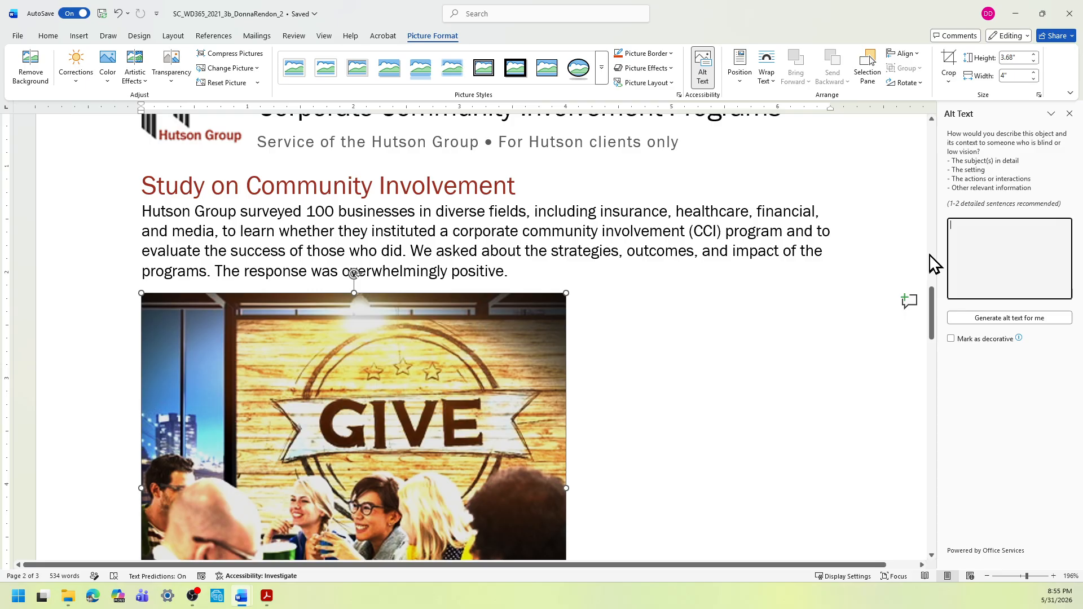
{"action": "type", "text": "Sample CCI Pprogram"}
{"action": "left_click", "coordinate": [1069, 113]}
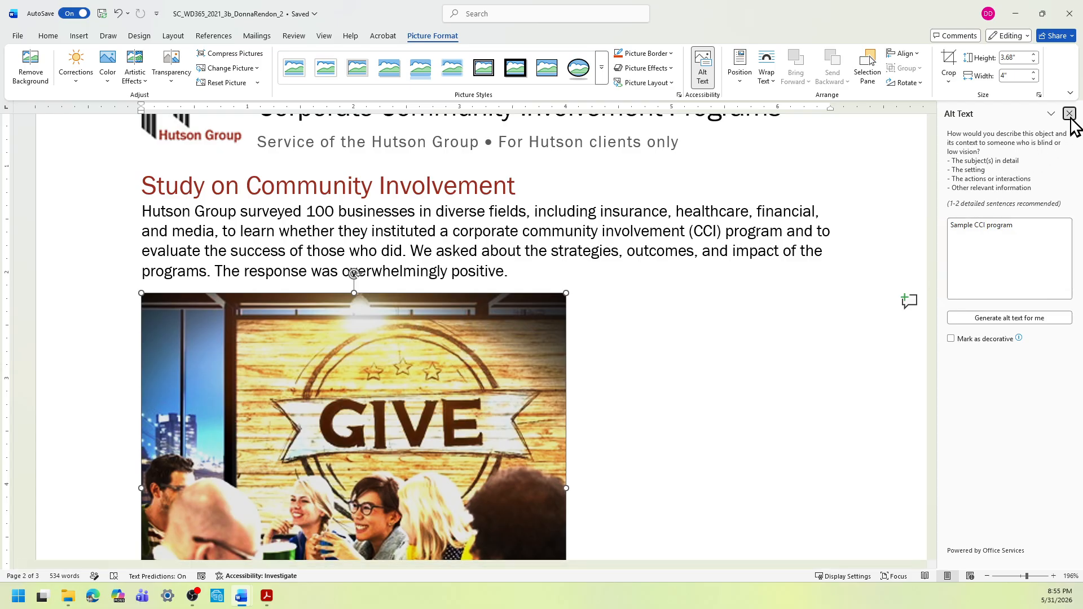
Step: Reopen the conference picture's alt text to check its description, and close it again
{"action": "scroll", "coordinate": [724, 431], "scroll_direction": "down", "scroll_amount": 2}
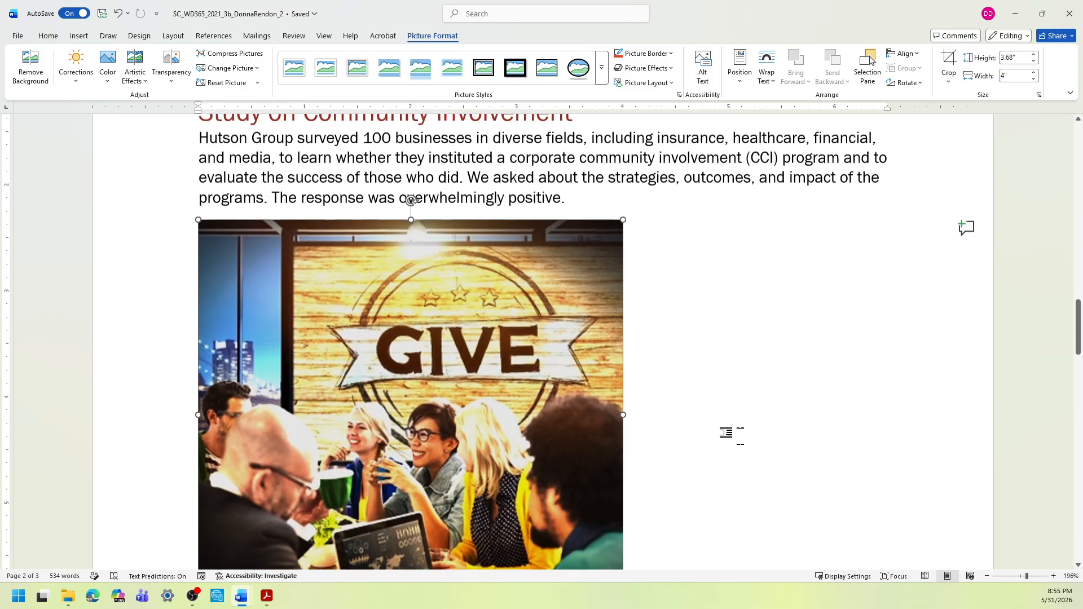
{"action": "scroll", "coordinate": [725, 432], "scroll_direction": "down", "scroll_amount": 2}
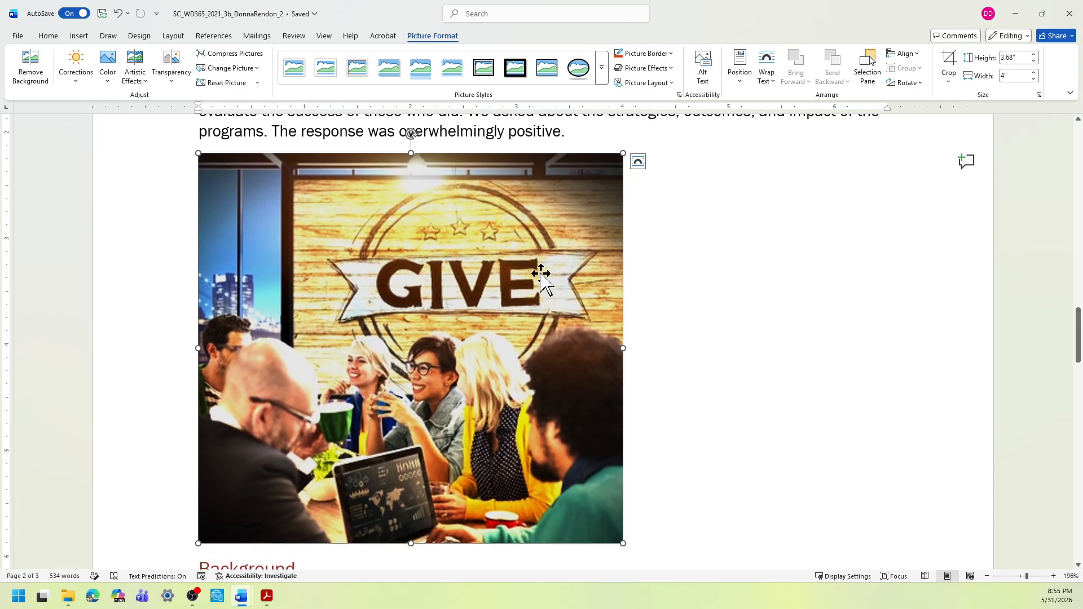
{"action": "right_click", "coordinate": [552, 282]}
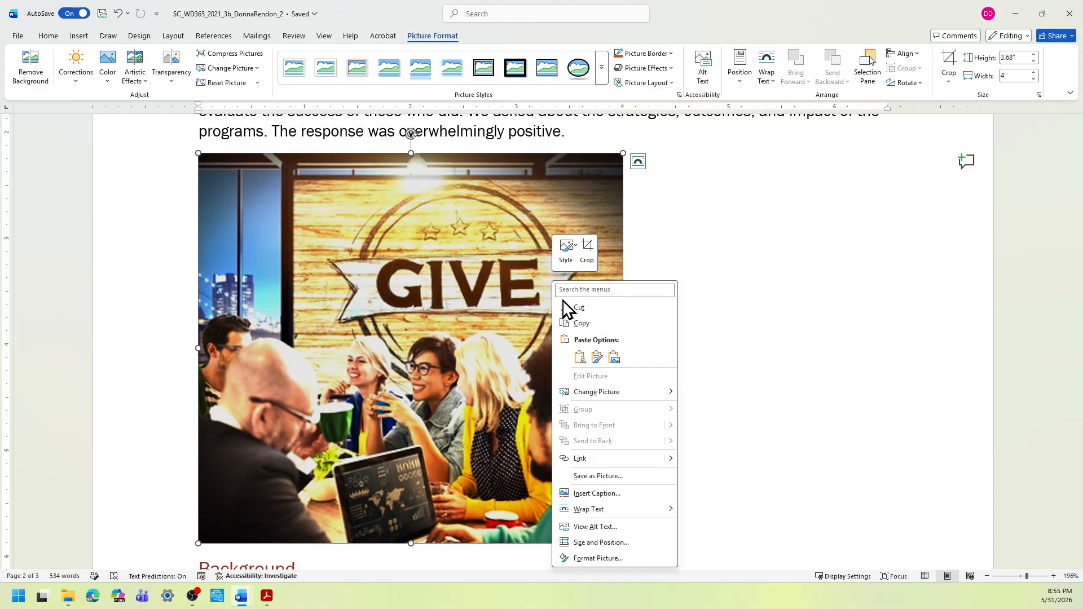
{"action": "left_click", "coordinate": [595, 526]}
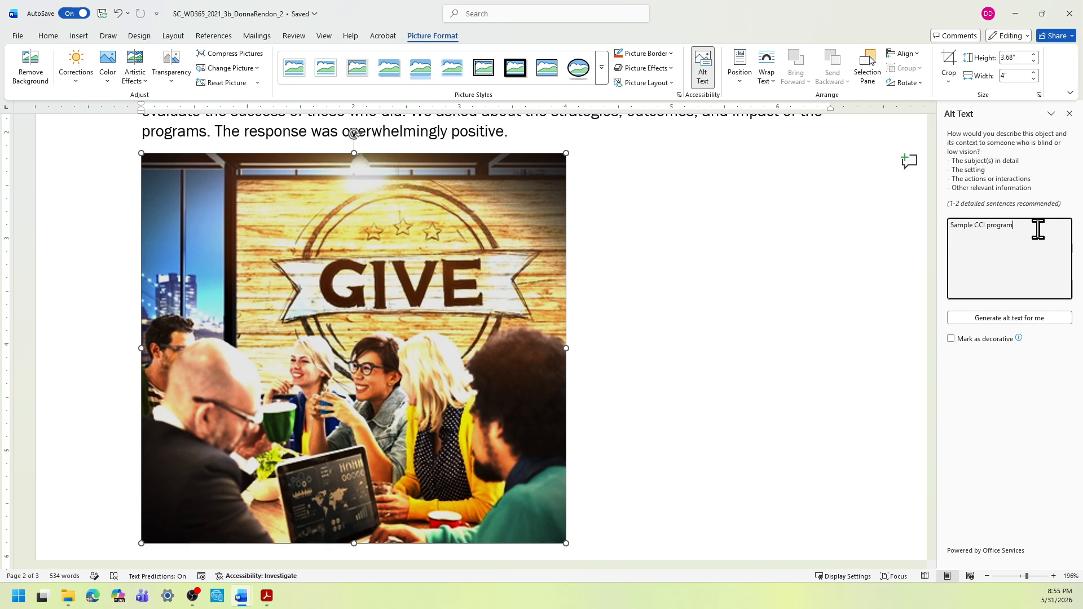
{"action": "left_click_drag", "start_coordinate": [1039, 226], "coordinate": [946, 221]}
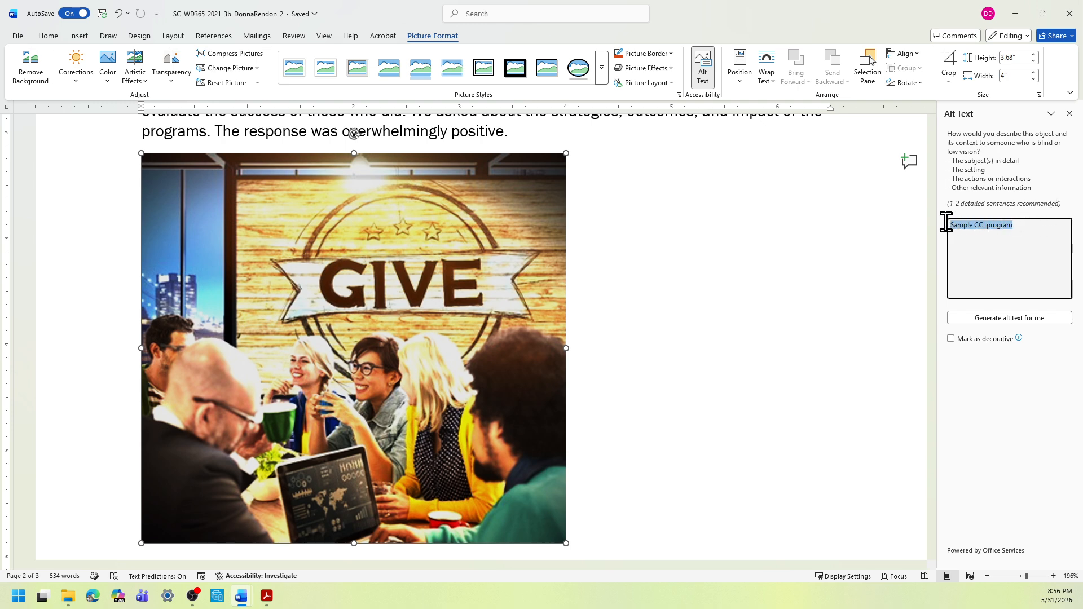
{"action": "left_click", "coordinate": [1070, 115]}
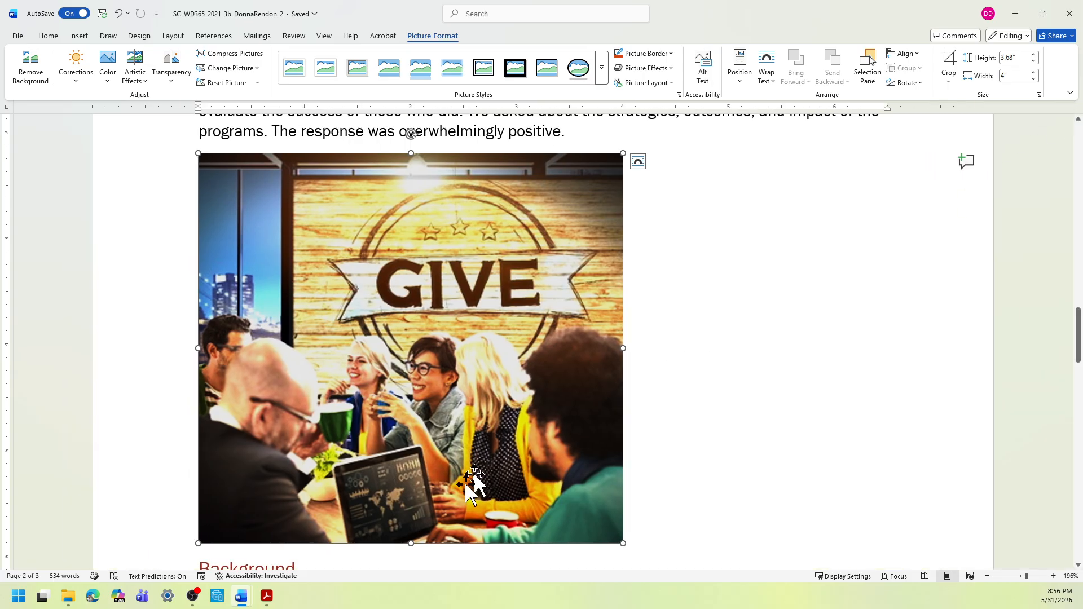
Step: Highlight project steps 9 and 9a about inserting the Vertical Curved List SmartArt in yellow in the instructions document
{"action": "mouse_move", "coordinate": [241, 595]}
{"action": "left_click", "coordinate": [210, 545]}
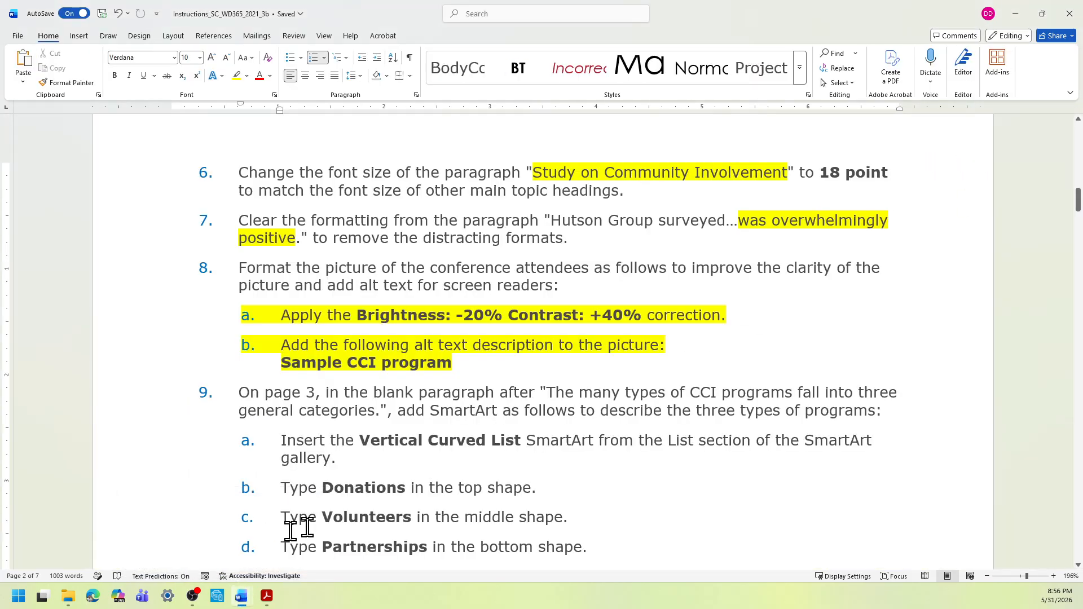
{"action": "scroll", "coordinate": [415, 515], "scroll_direction": "down", "scroll_amount": 2}
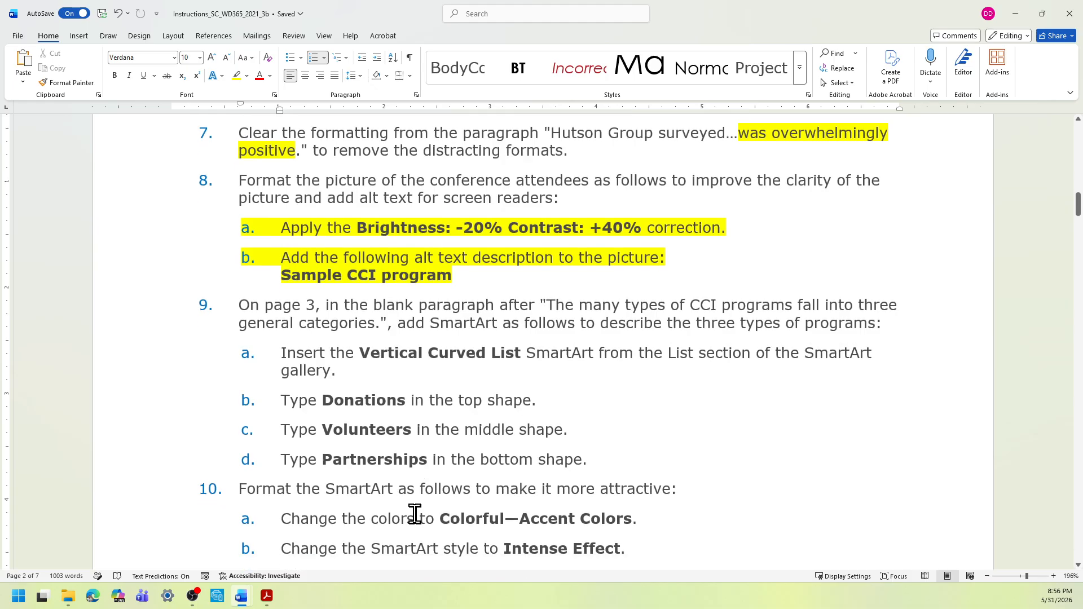
{"action": "scroll", "coordinate": [414, 515], "scroll_direction": "down", "scroll_amount": 1}
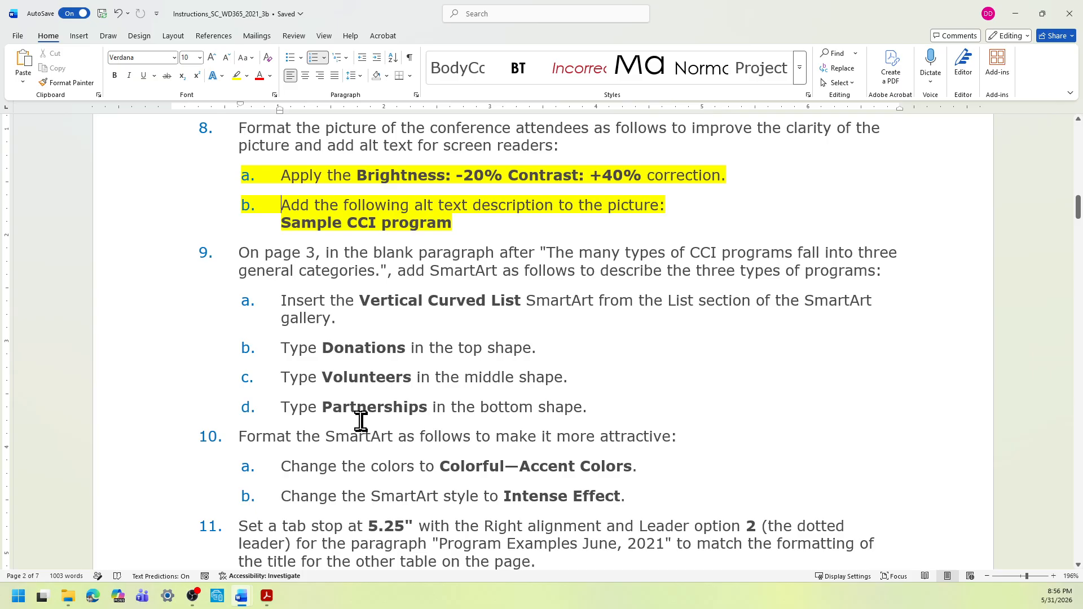
{"action": "left_click_drag", "start_coordinate": [309, 310], "coordinate": [242, 251]}
{"action": "left_click", "coordinate": [295, 236]}
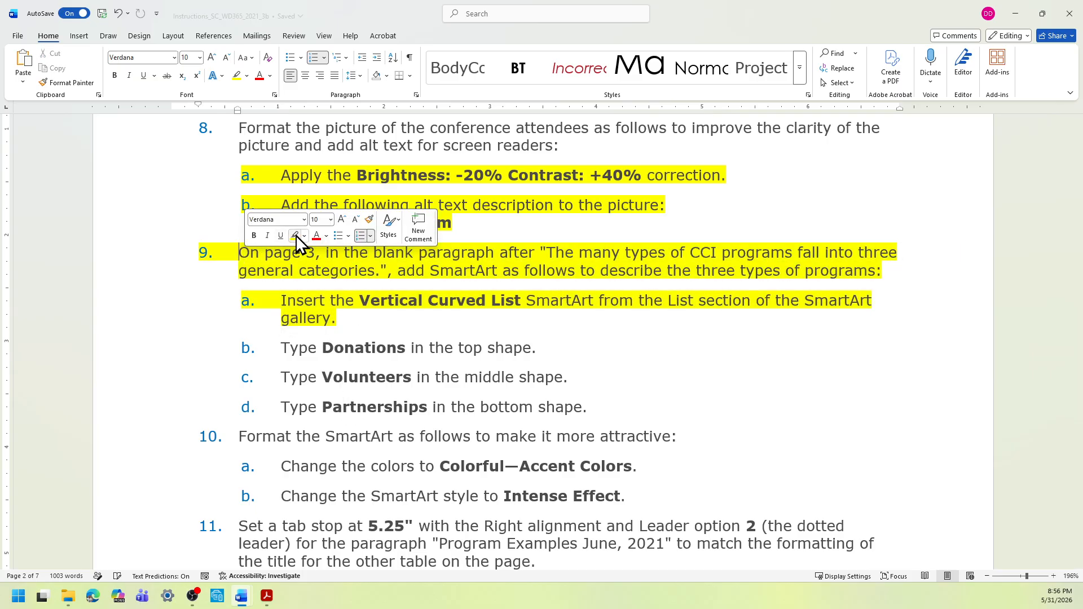
Step: In the letter document, place the insertion point in the blank paragraph after "The many types of CCI programs fall into three general categories."
{"action": "mouse_move", "coordinate": [245, 603]}
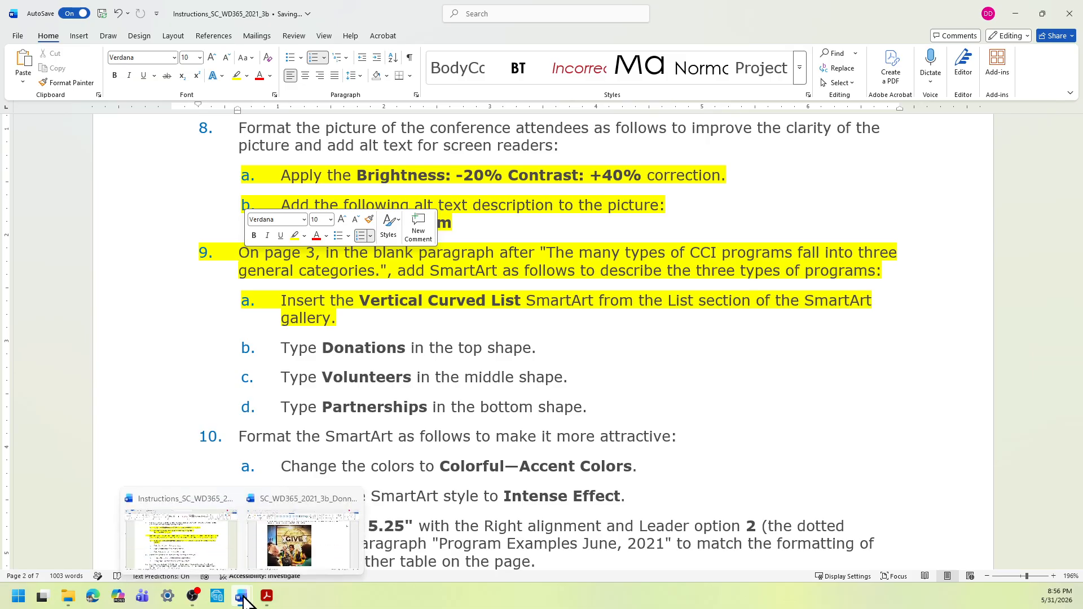
{"action": "left_click", "coordinate": [297, 537]}
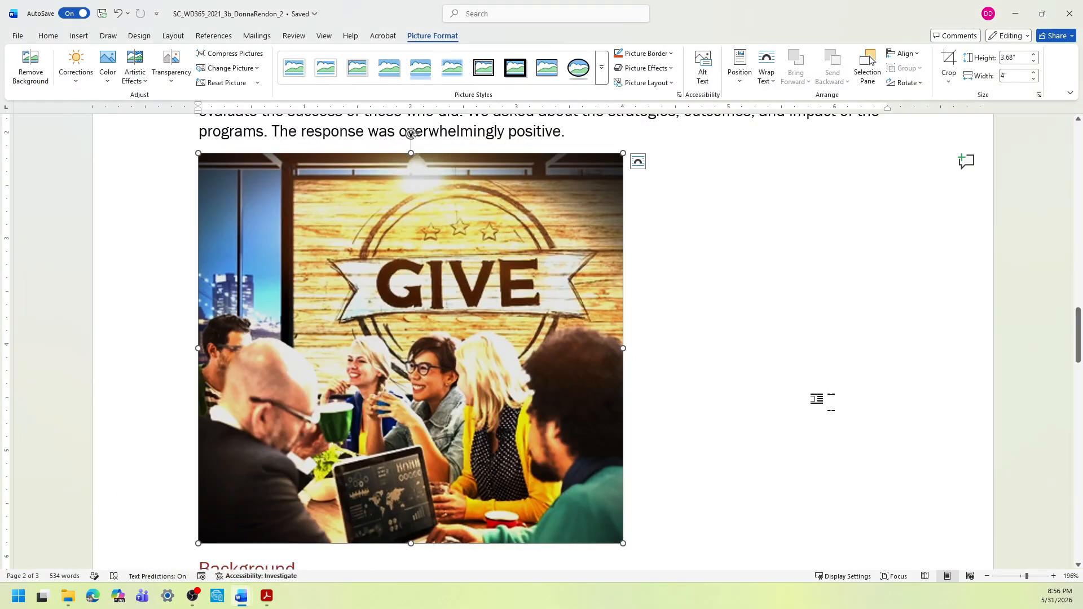
{"action": "left_click_drag", "start_coordinate": [1077, 341], "coordinate": [1061, 451]}
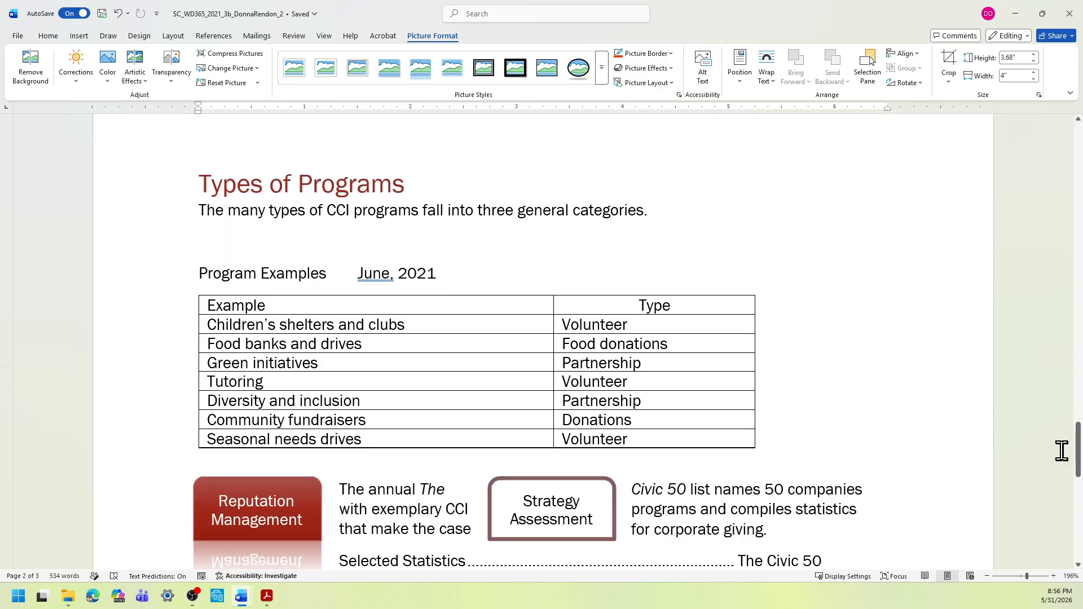
{"action": "left_click", "coordinate": [239, 233]}
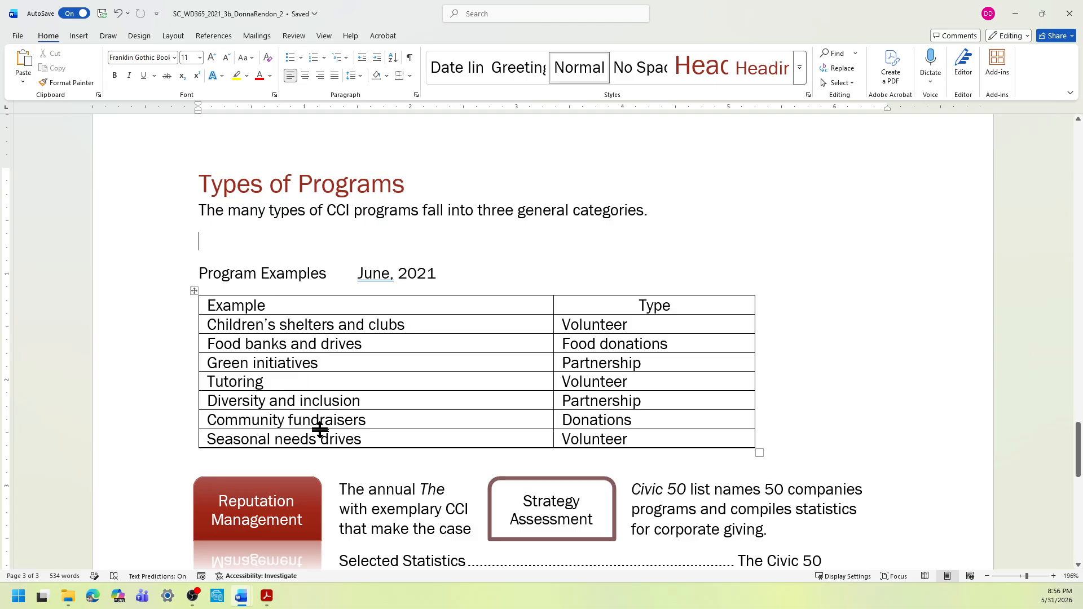
Step: In the instructions document, examine the finished SmartArt in the sample solution under Types of Programs, and return to project step 9
{"action": "mouse_move", "coordinate": [242, 593]}
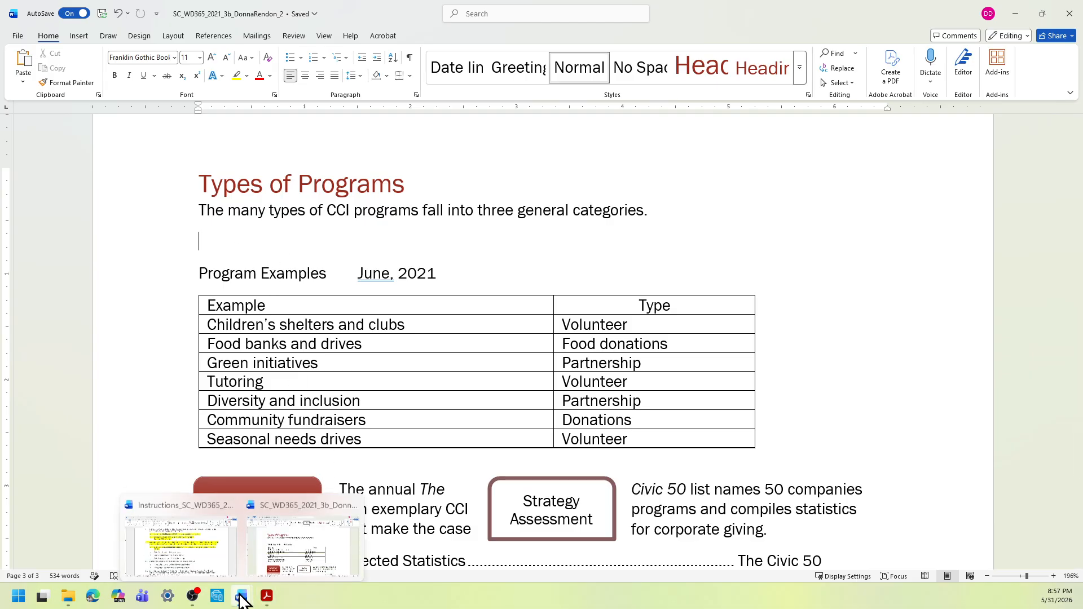
{"action": "left_click", "coordinate": [211, 567]}
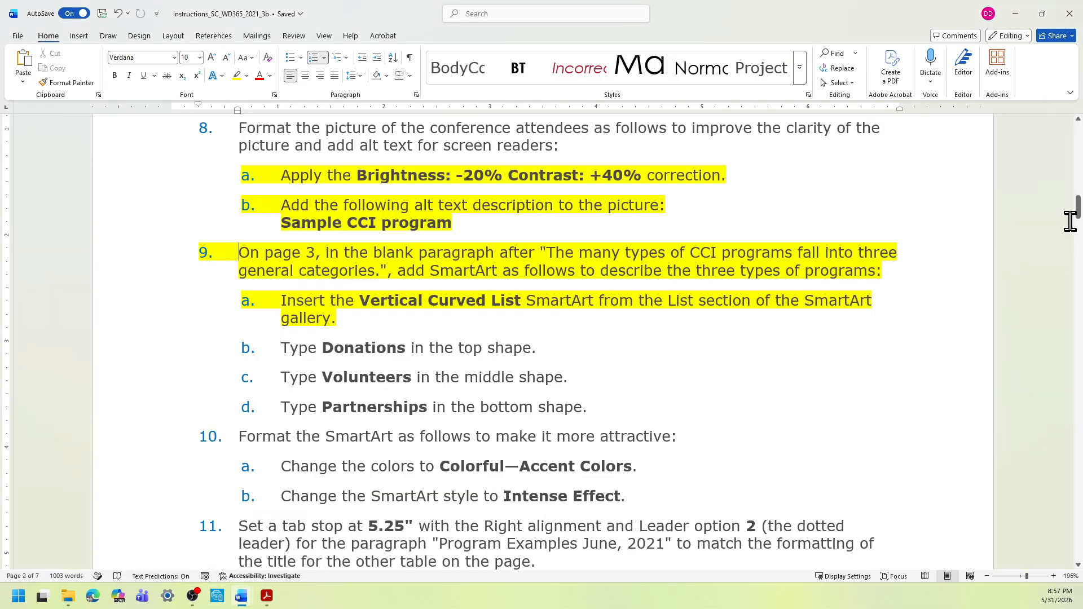
{"action": "left_click_drag", "start_coordinate": [1078, 217], "coordinate": [1031, 461]}
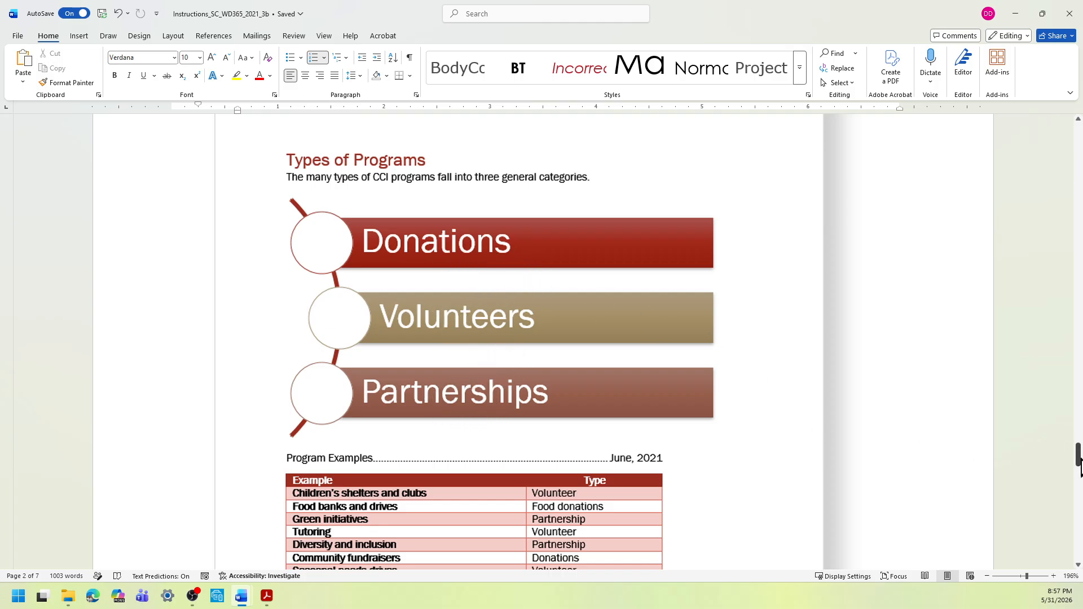
{"action": "left_click_drag", "start_coordinate": [1079, 462], "coordinate": [1050, 204]}
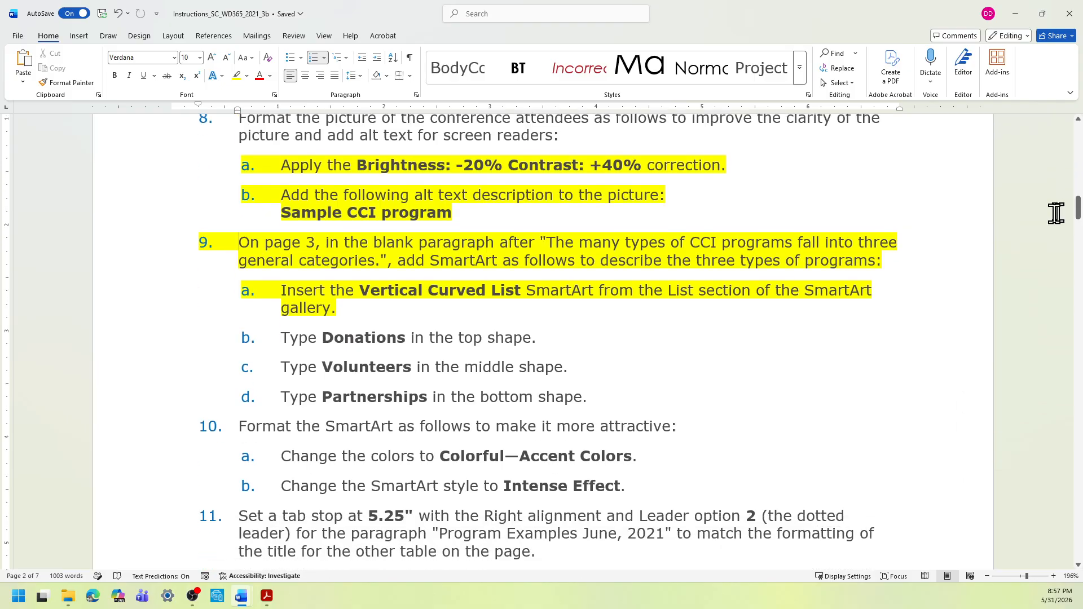
Step: Insert a Vertical Curved List SmartArt graphic from the List category in the blank paragraph under Types of Programs in the letter document
{"action": "left_click", "coordinate": [241, 596]}
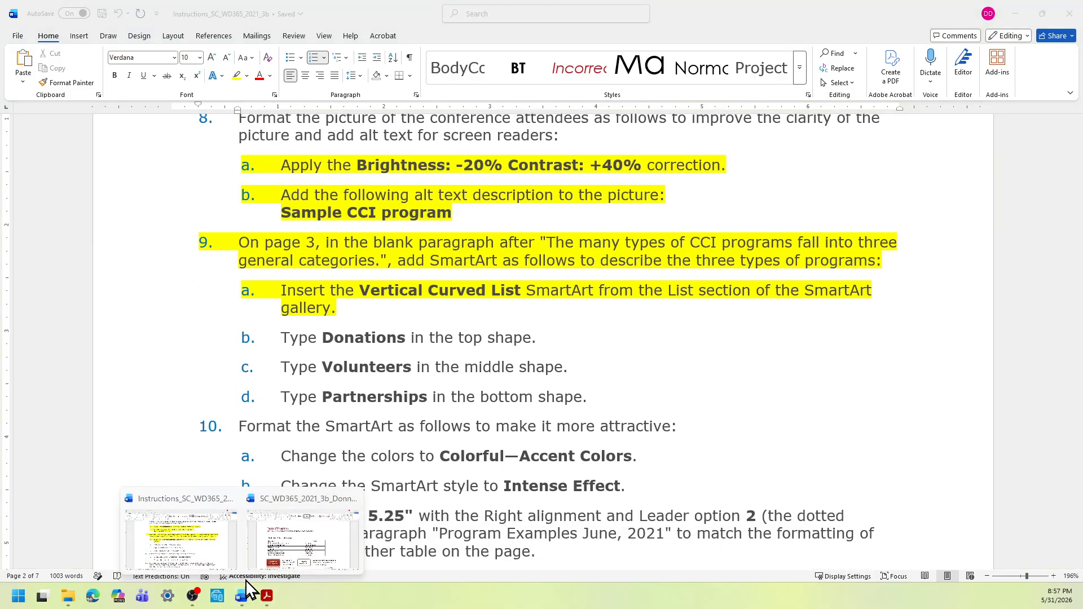
{"action": "left_click", "coordinate": [270, 553]}
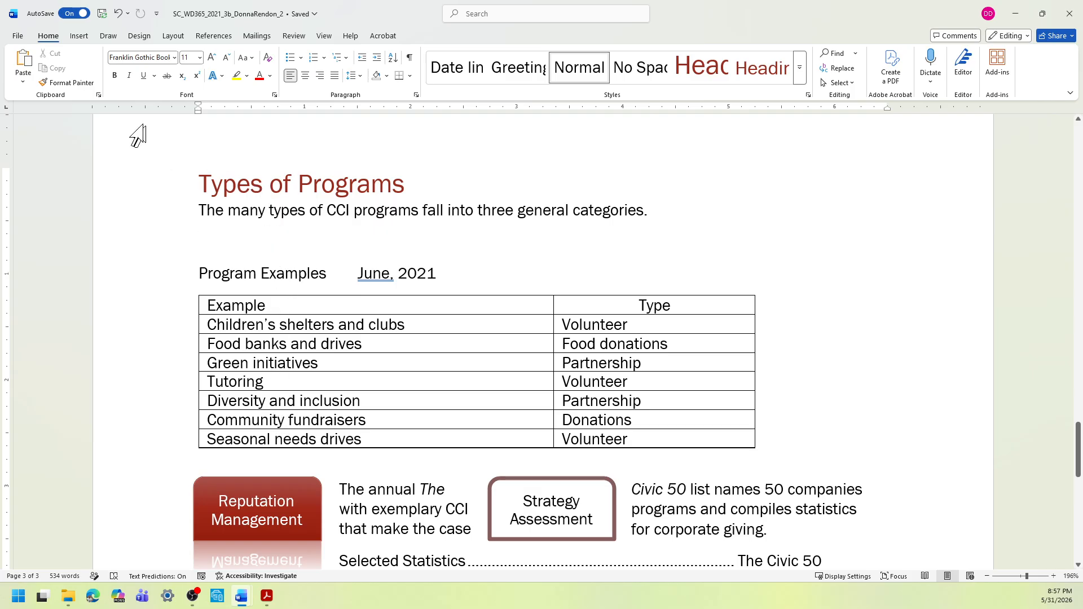
{"action": "left_click", "coordinate": [78, 36]}
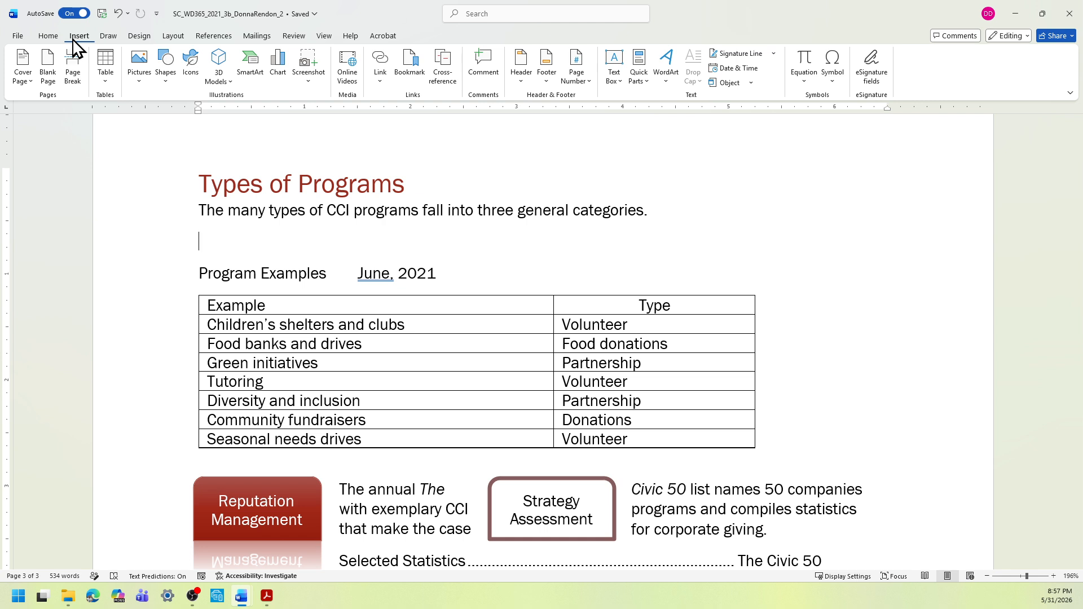
{"action": "left_click", "coordinate": [251, 66]}
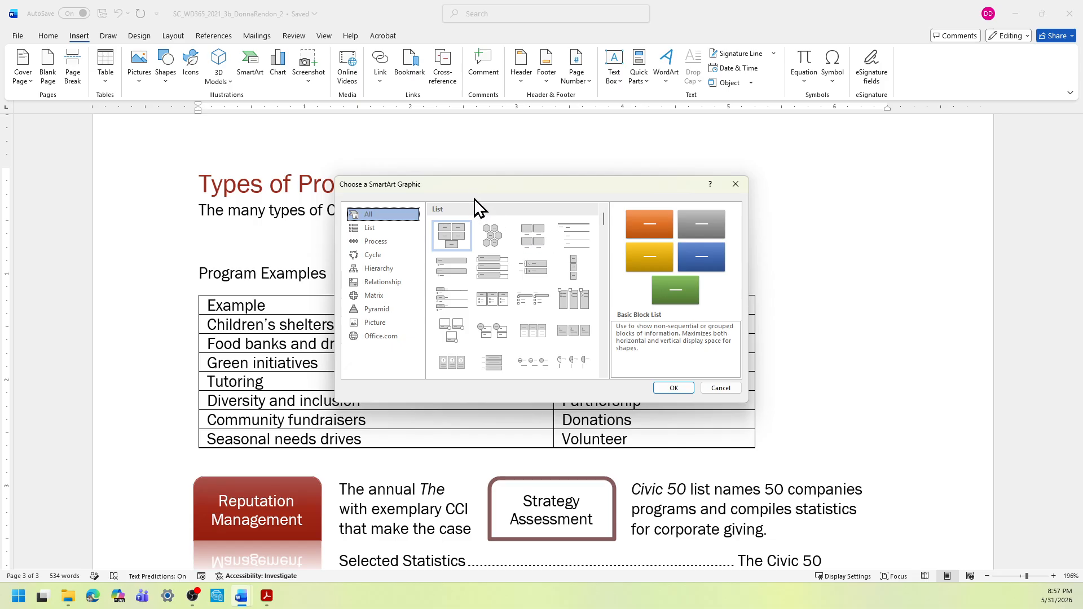
{"action": "left_click", "coordinate": [367, 228]}
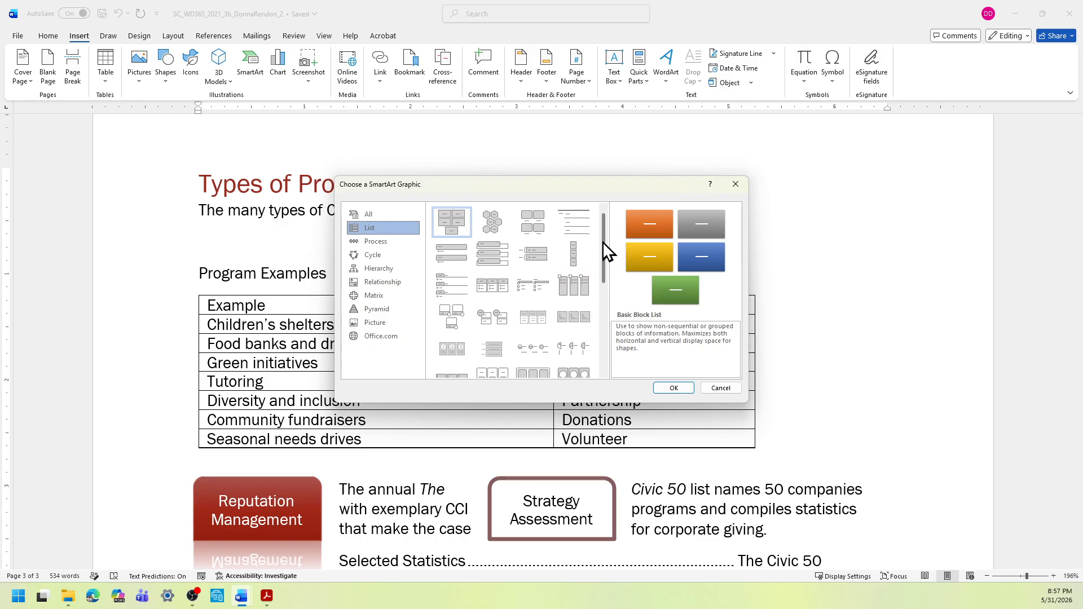
{"action": "left_click_drag", "start_coordinate": [602, 242], "coordinate": [596, 289]}
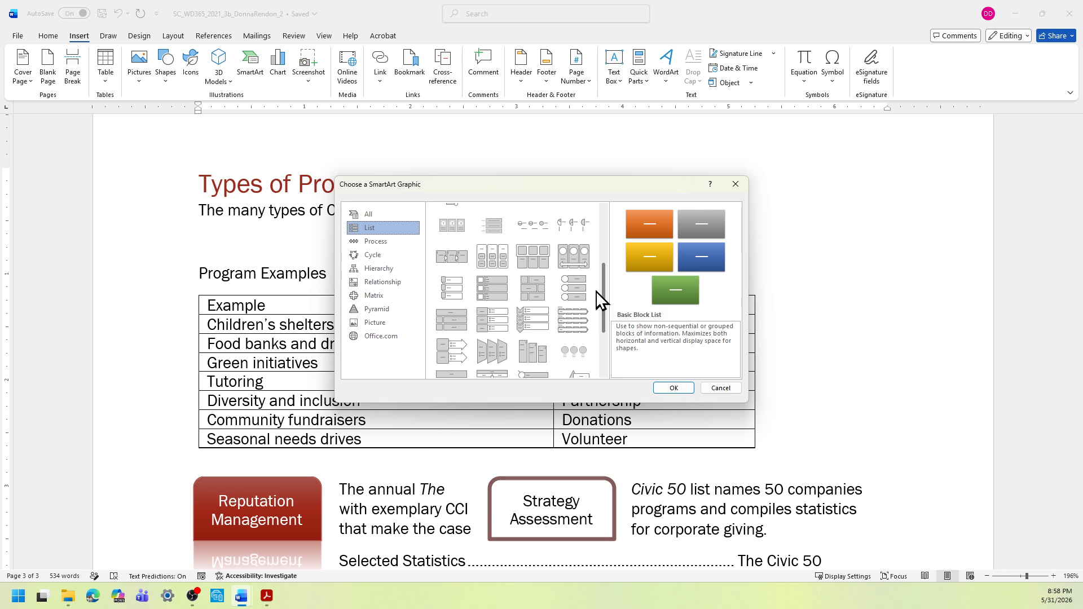
{"action": "left_click_drag", "start_coordinate": [596, 290], "coordinate": [588, 333]}
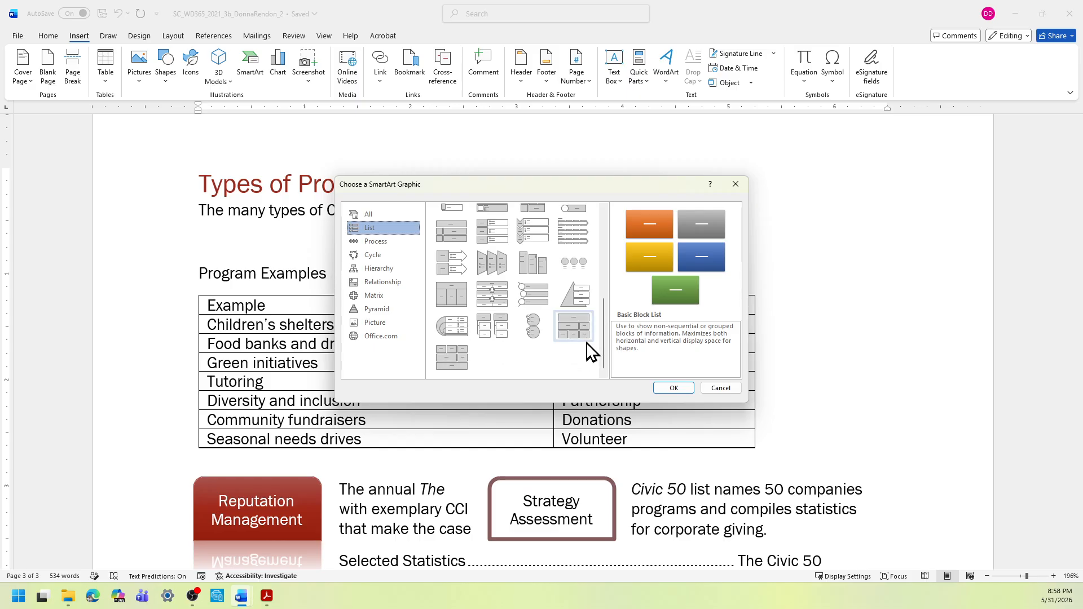
{"action": "scroll", "coordinate": [564, 336], "scroll_direction": "up", "scroll_amount": 1}
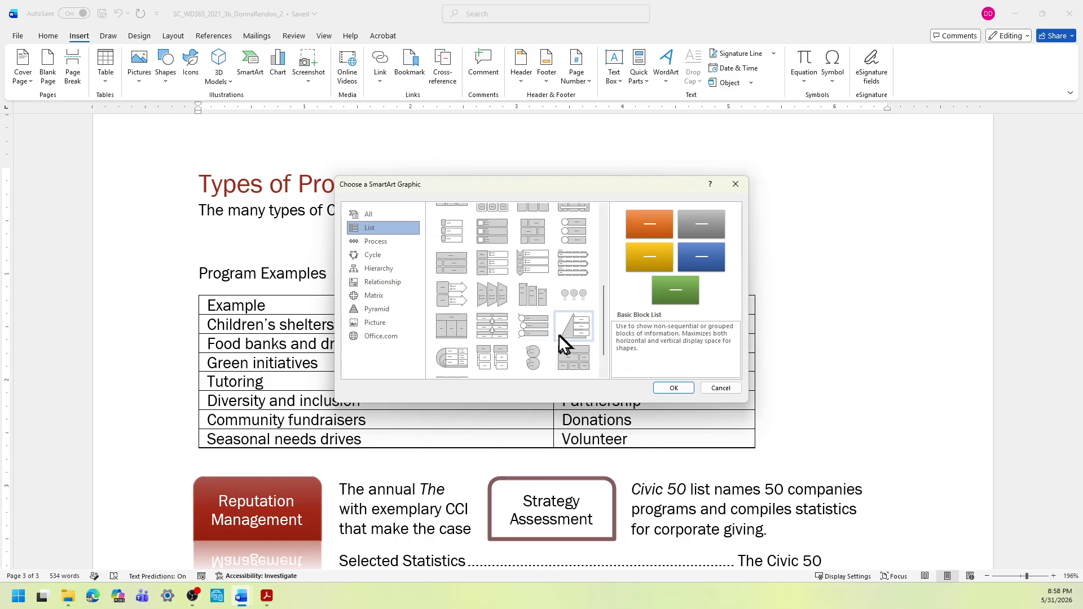
{"action": "left_click", "coordinate": [543, 327]}
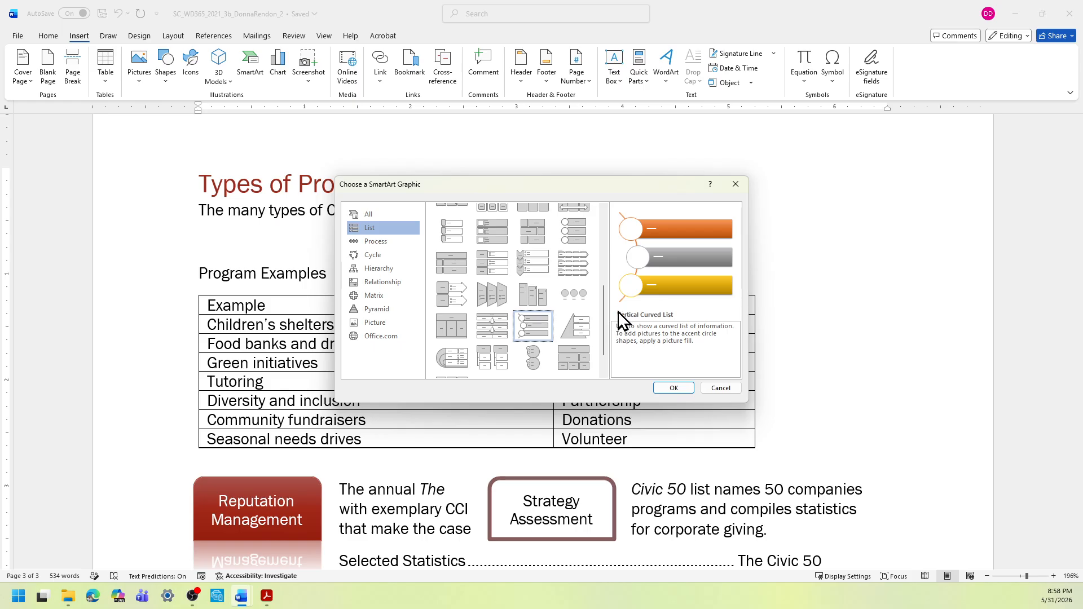
{"action": "left_click", "coordinate": [670, 390]}
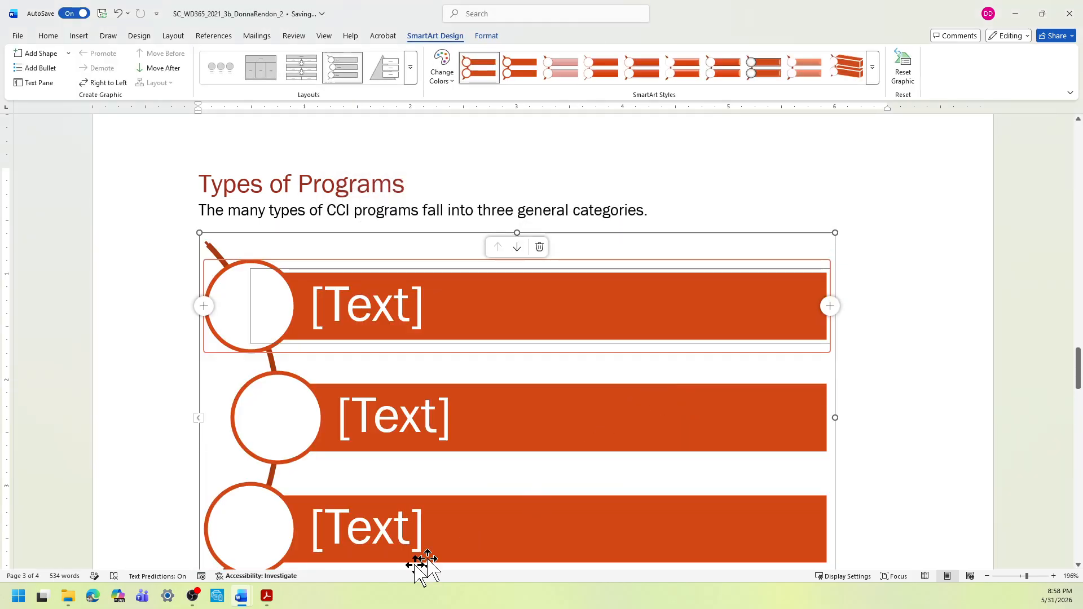
Step: In the instructions document, highlight project steps 9b to 9d about the Donations, Volunteers and Partnerships shape text in yellow
{"action": "left_click", "coordinate": [241, 595]}
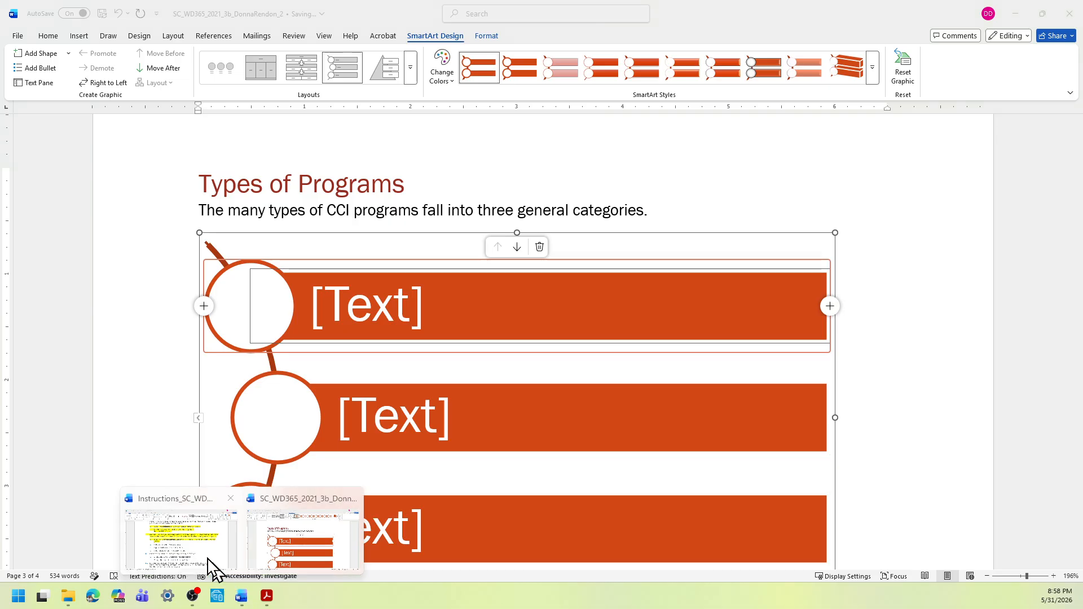
{"action": "left_click", "coordinate": [213, 569]}
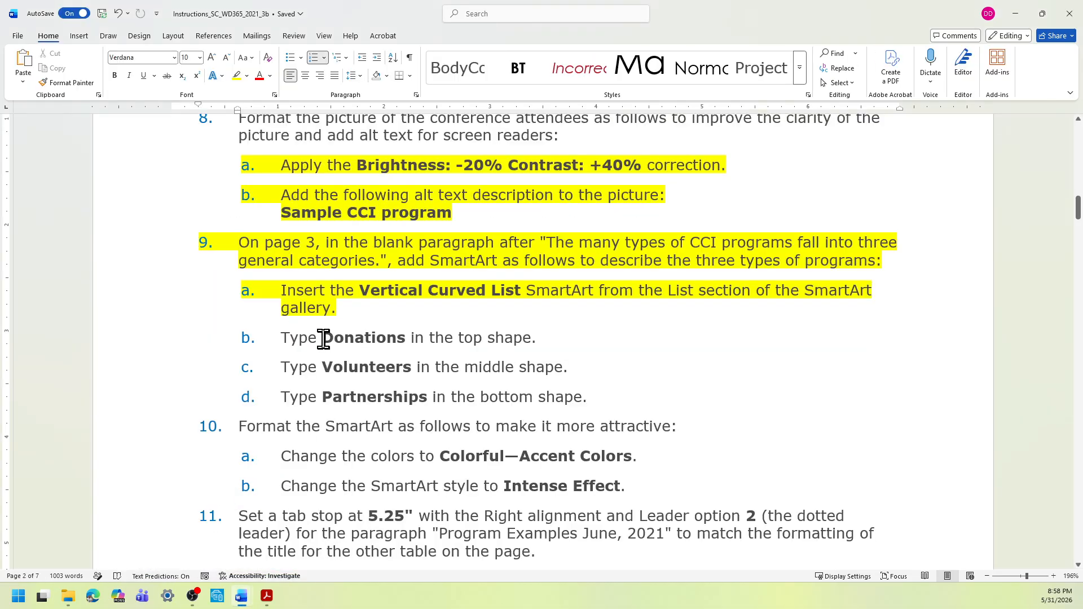
{"action": "left_click_drag", "start_coordinate": [323, 339], "coordinate": [405, 339]}
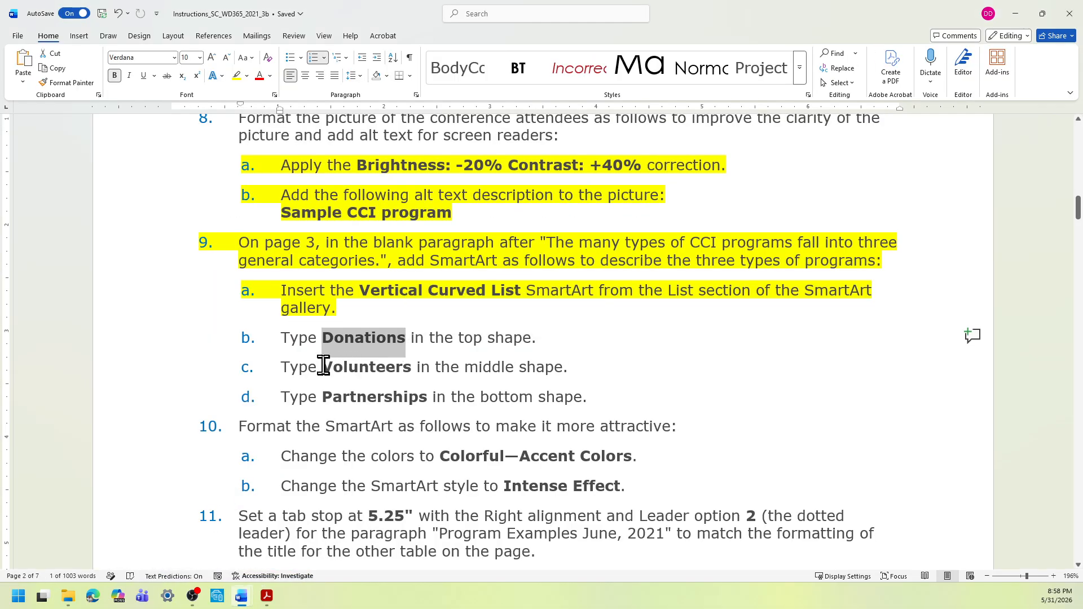
{"action": "left_click_drag", "start_coordinate": [323, 366], "coordinate": [394, 365]}
{"action": "left_click", "coordinate": [438, 396]}
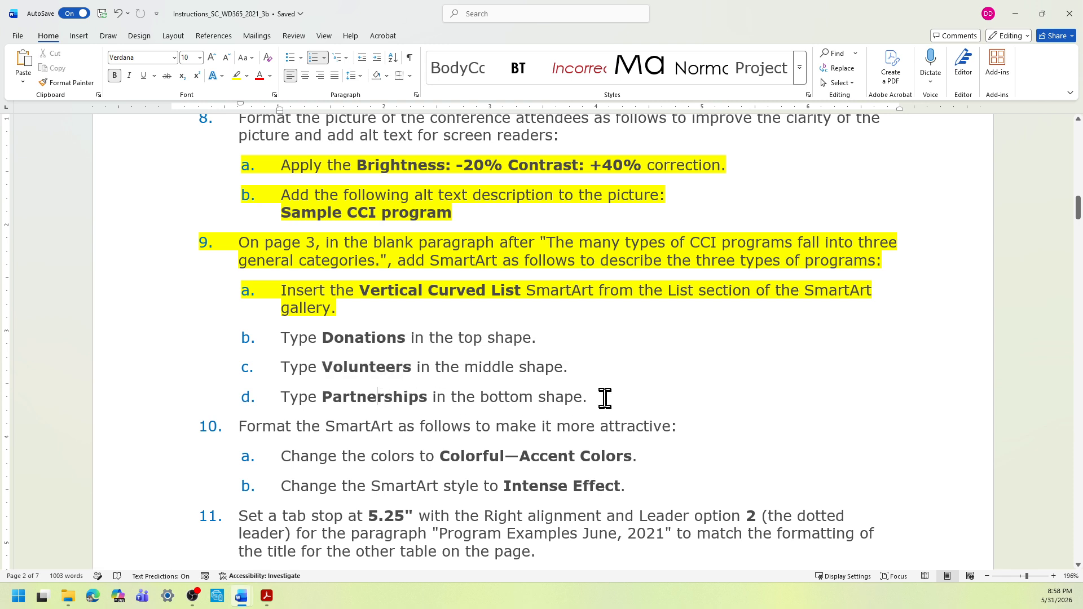
{"action": "left_click_drag", "start_coordinate": [596, 397], "coordinate": [275, 338]}
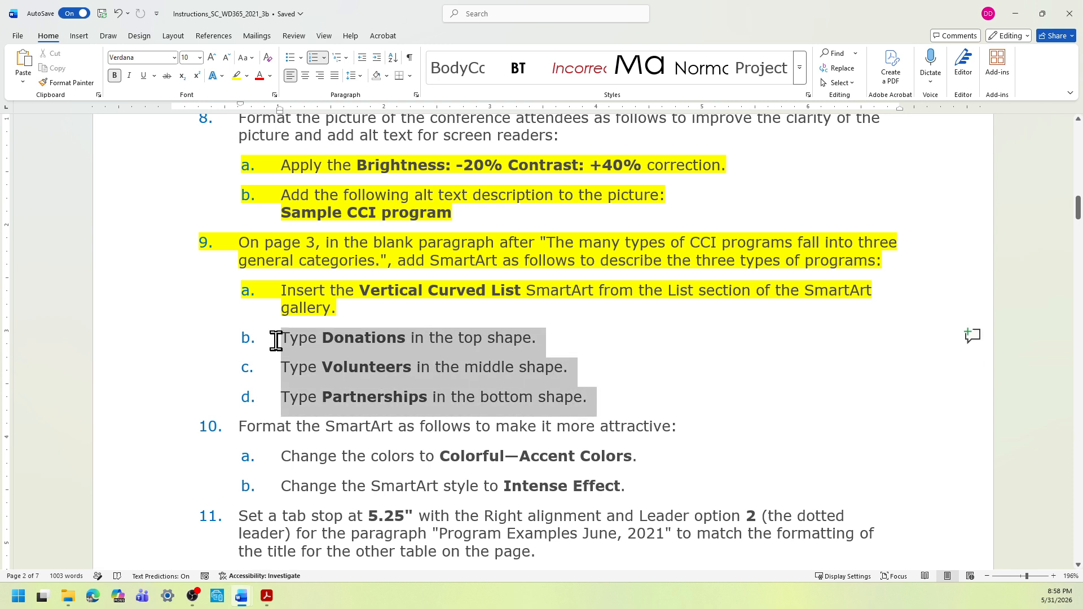
{"action": "left_click", "coordinate": [326, 321]}
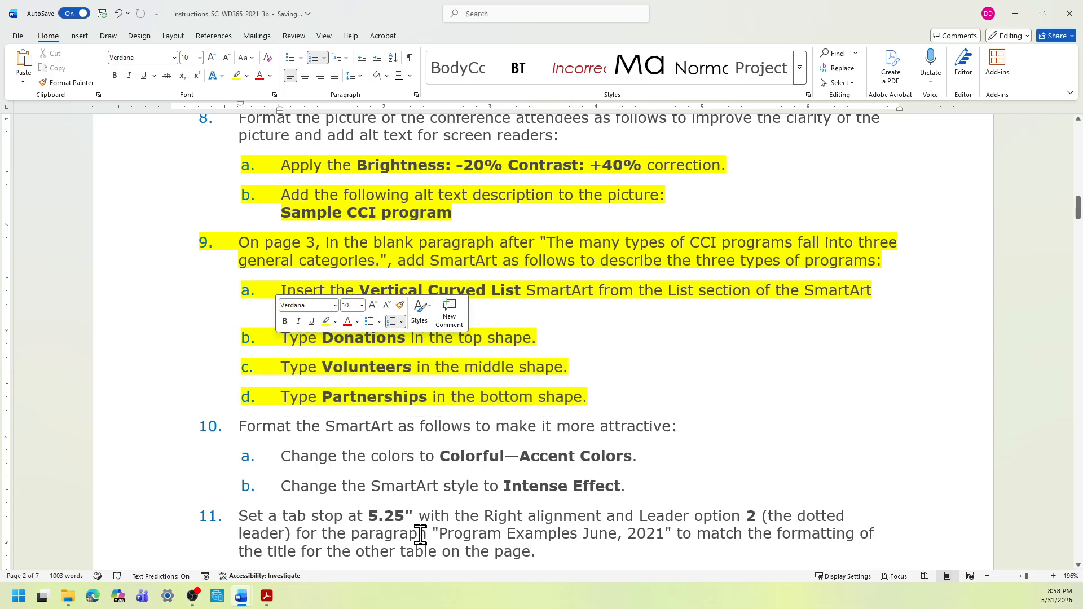
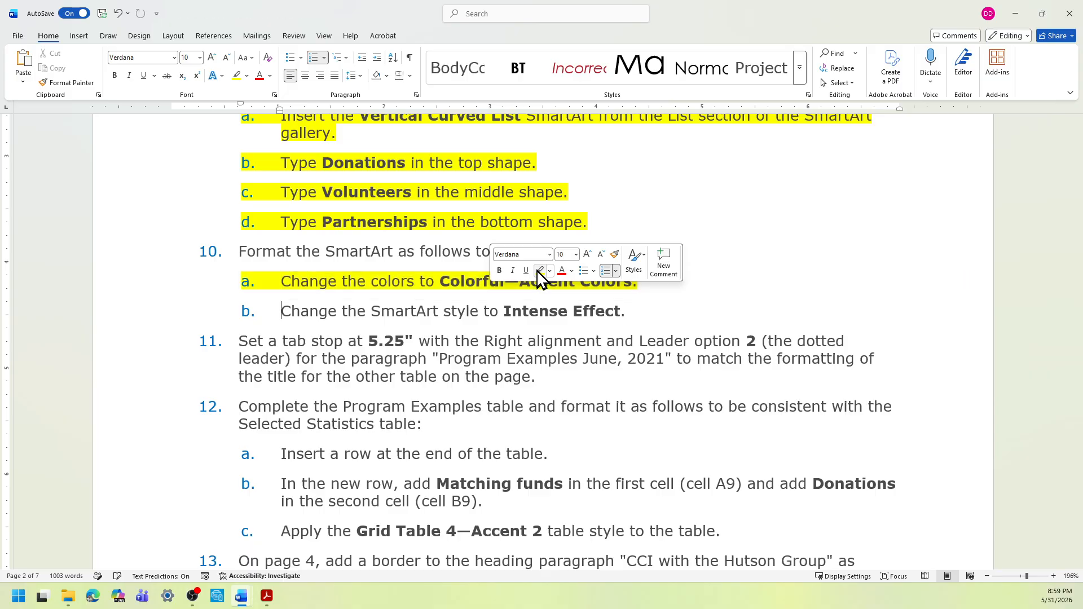
Step: In the letter document, change the colors of the whole SmartArt graphic under Types of Programs to Colorful - Accent Colors
{"action": "mouse_move", "coordinate": [244, 602]}
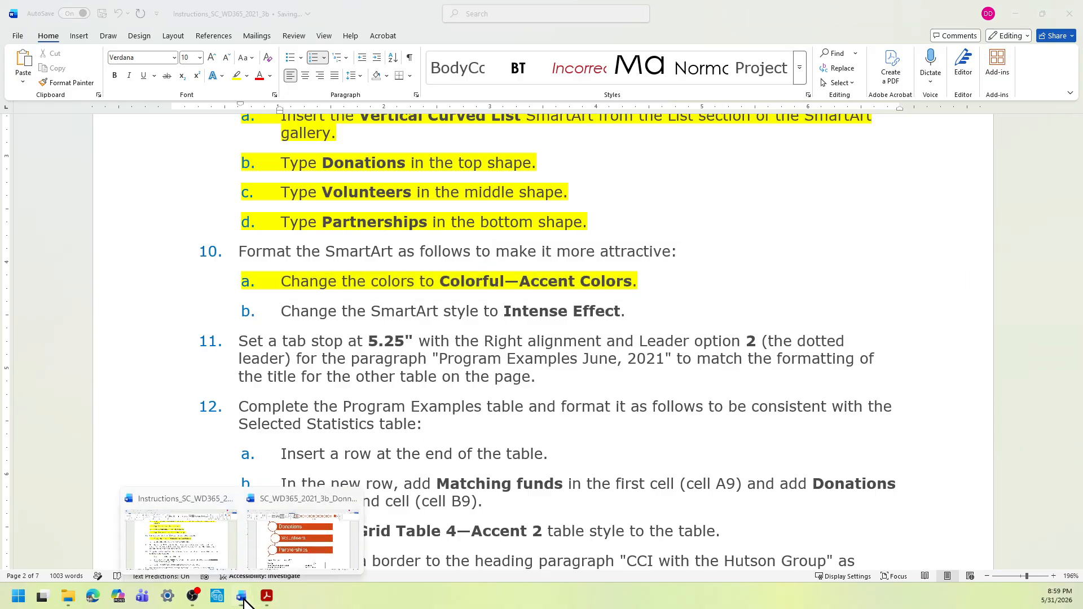
{"action": "left_click", "coordinate": [278, 551]}
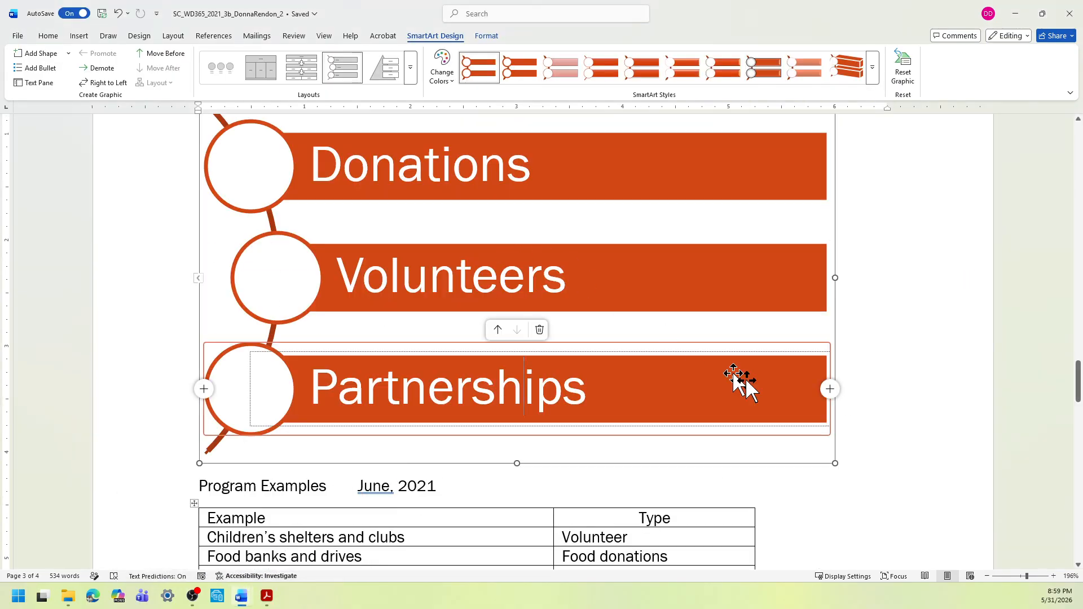
{"action": "scroll", "coordinate": [739, 381], "scroll_direction": "up", "scroll_amount": 2}
{"action": "left_click", "coordinate": [805, 203]}
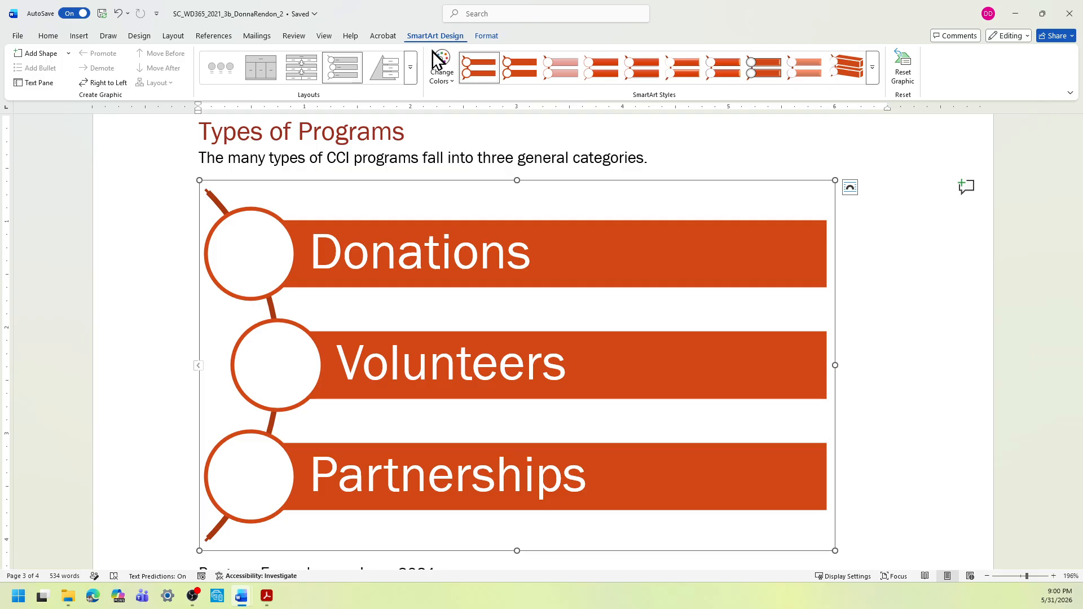
{"action": "left_click", "coordinate": [441, 72]}
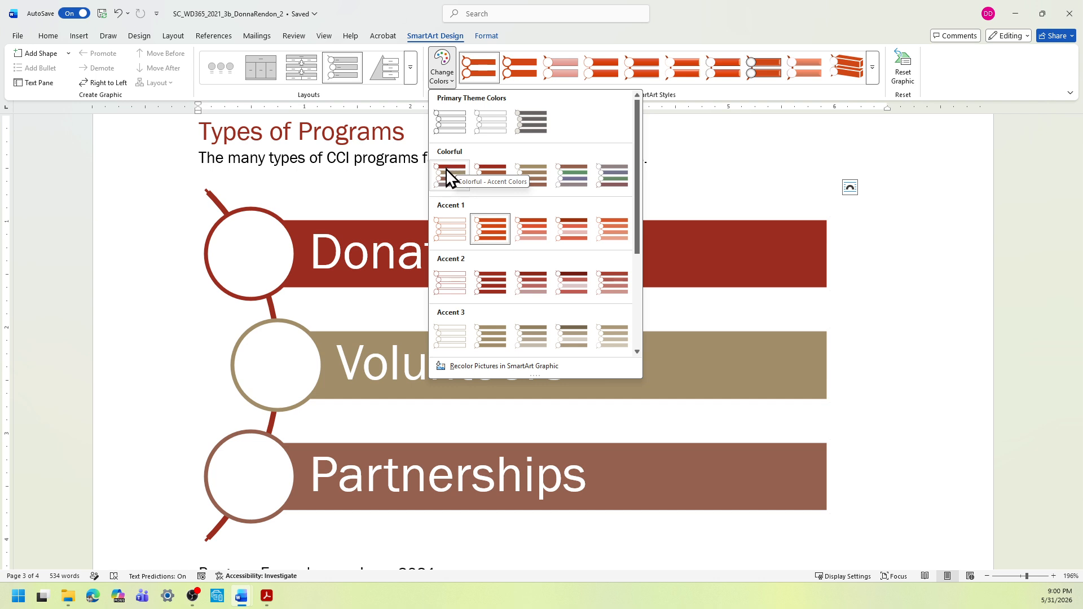
{"action": "left_click", "coordinate": [446, 168]}
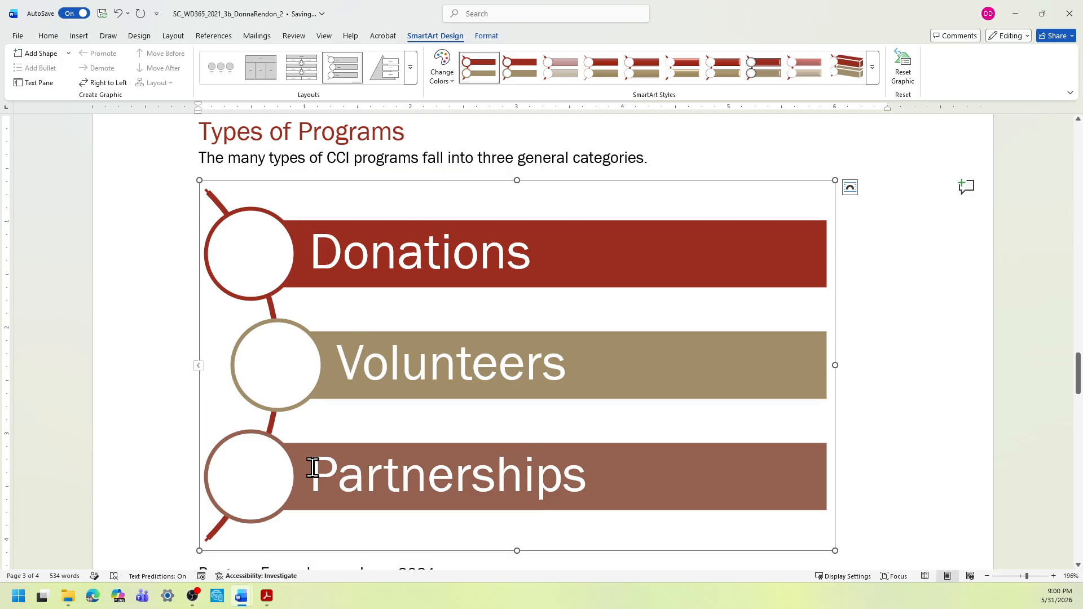
Step: In the instructions document, highlight project step 10b about the Intense Effect SmartArt style in yellow
{"action": "left_click", "coordinate": [241, 595]}
{"action": "left_click", "coordinate": [212, 543]}
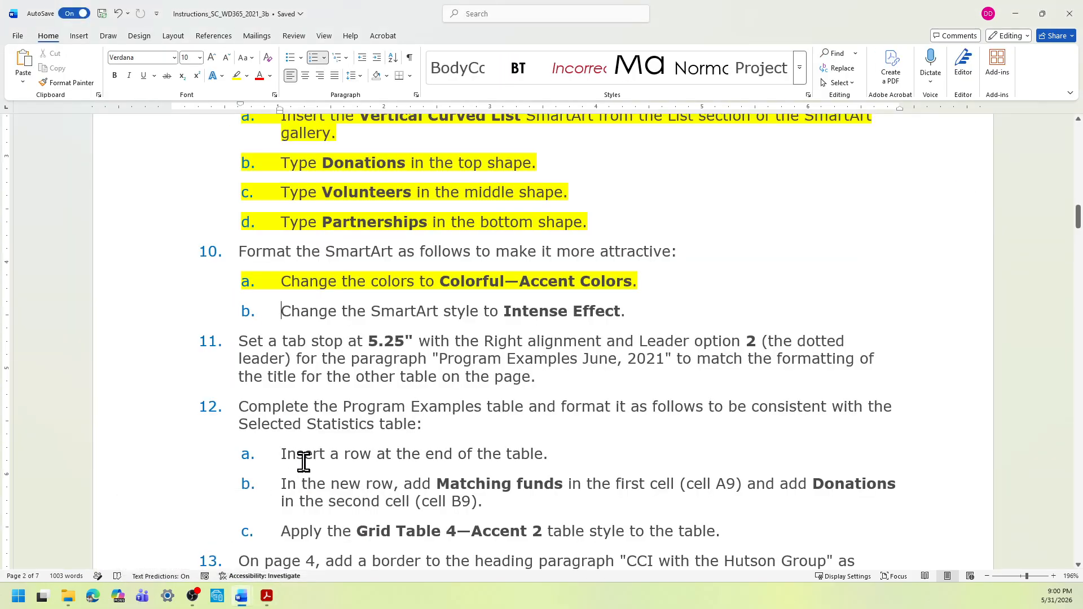
{"action": "triple_click", "coordinate": [367, 316]}
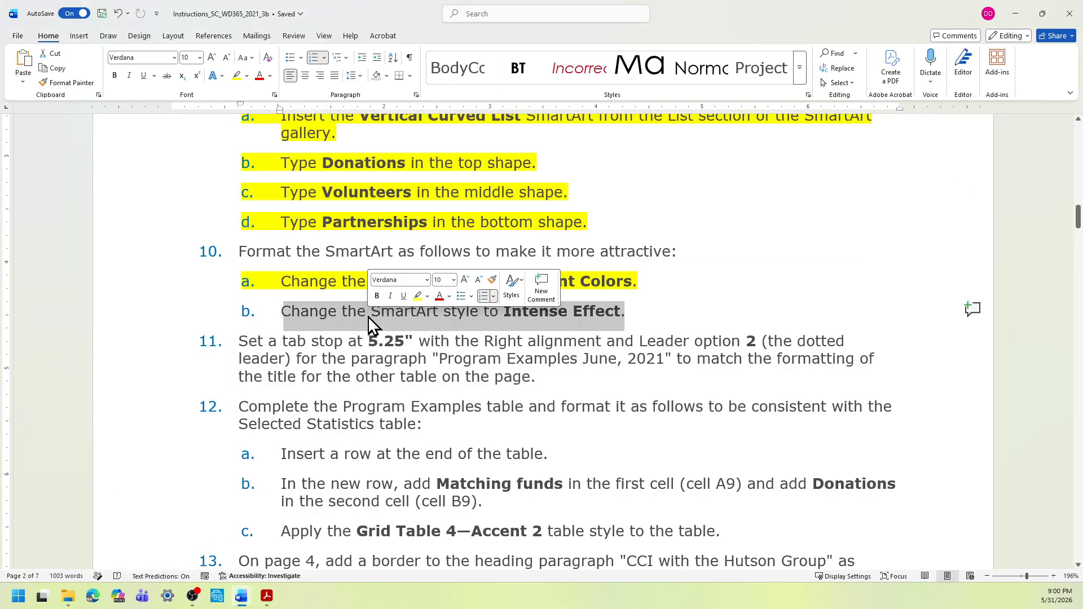
{"action": "left_click", "coordinate": [417, 294]}
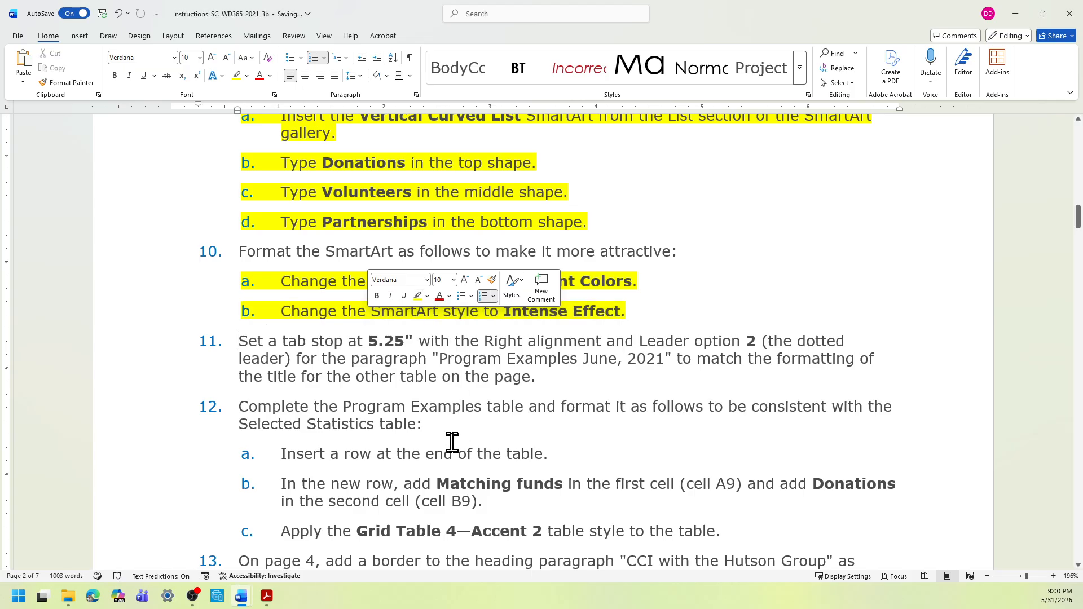
Step: Apply the Intense Effect SmartArt style to the program types graphic in the letter document
{"action": "mouse_move", "coordinate": [242, 599]}
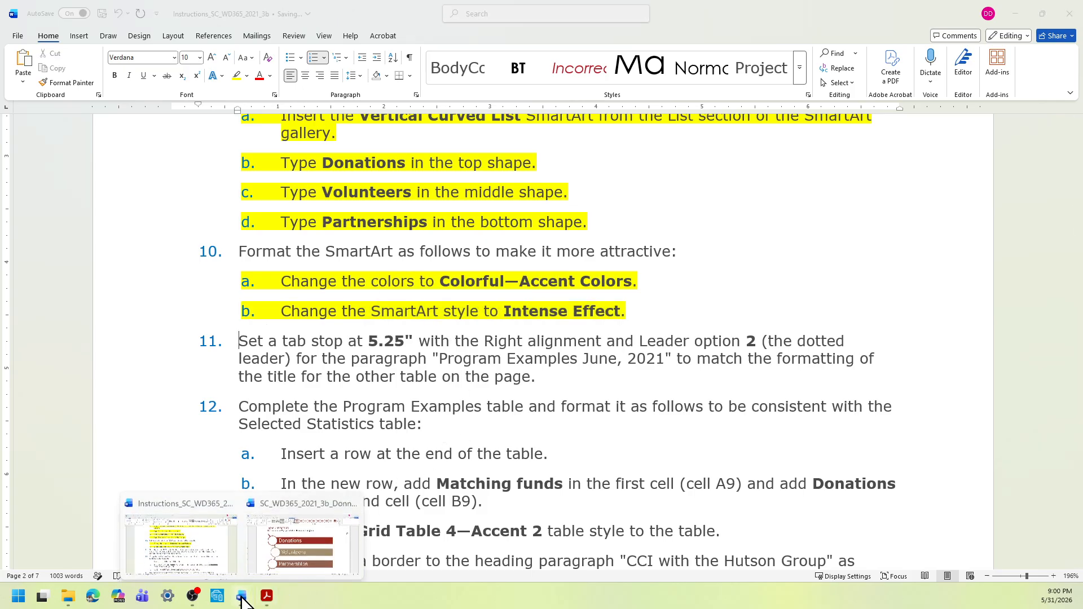
{"action": "left_click", "coordinate": [282, 553]}
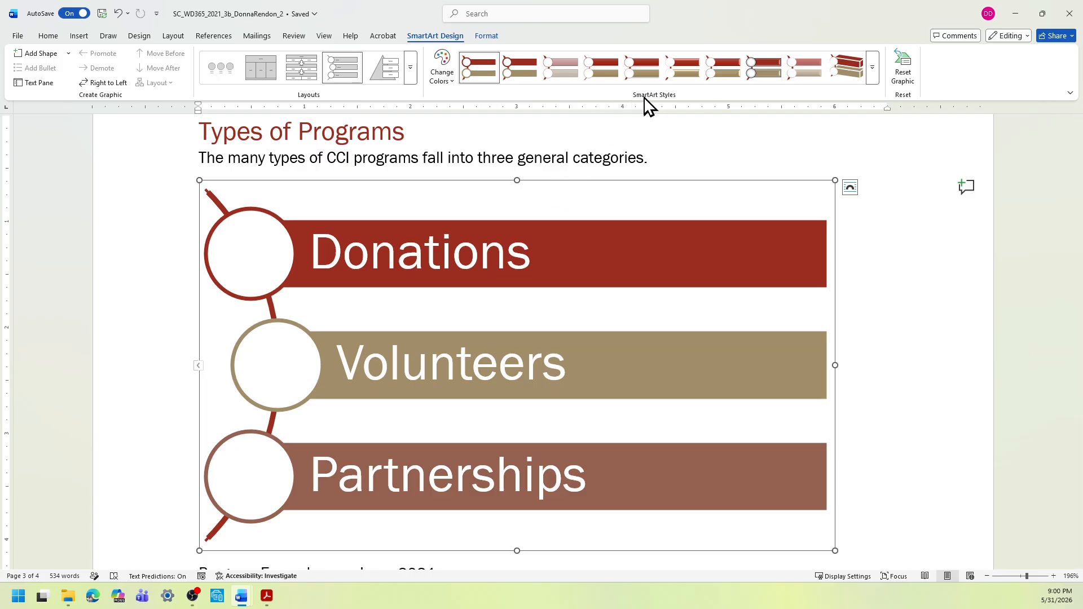
{"action": "left_click", "coordinate": [872, 68]}
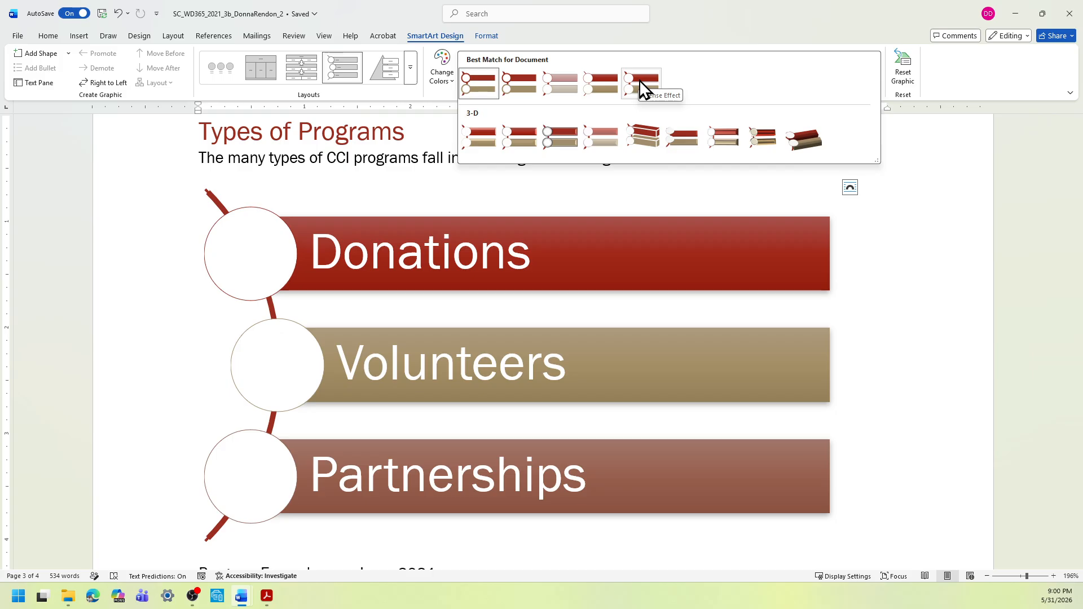
{"action": "left_click", "coordinate": [638, 80]}
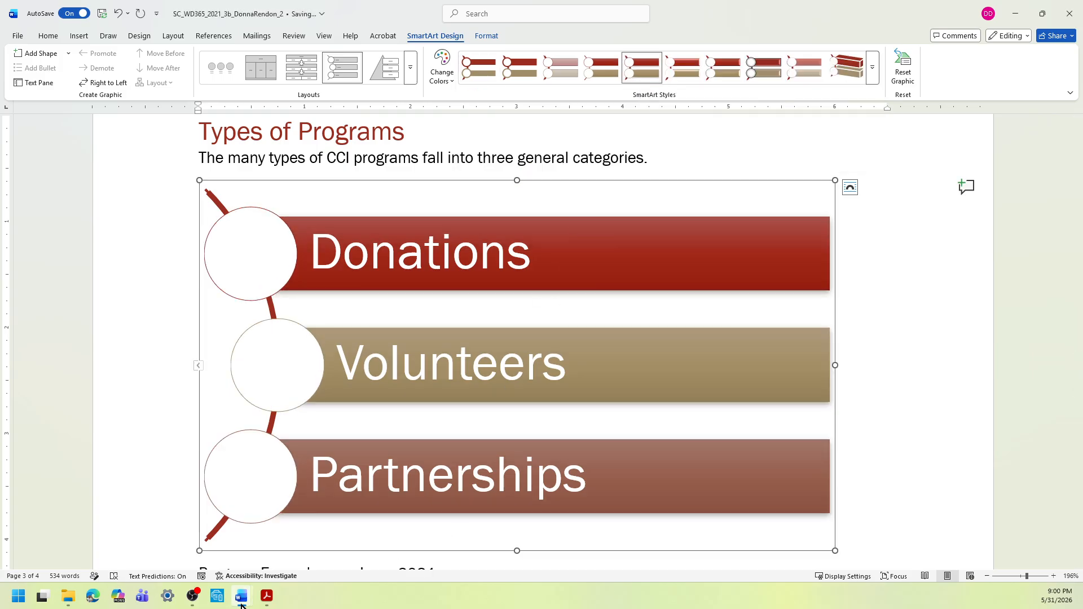
Step: In the instructions document, highlight project step 11 about the 5.25" right tab stop with dotted leader in yellow
{"action": "mouse_move", "coordinate": [241, 604]}
{"action": "left_click", "coordinate": [230, 555]}
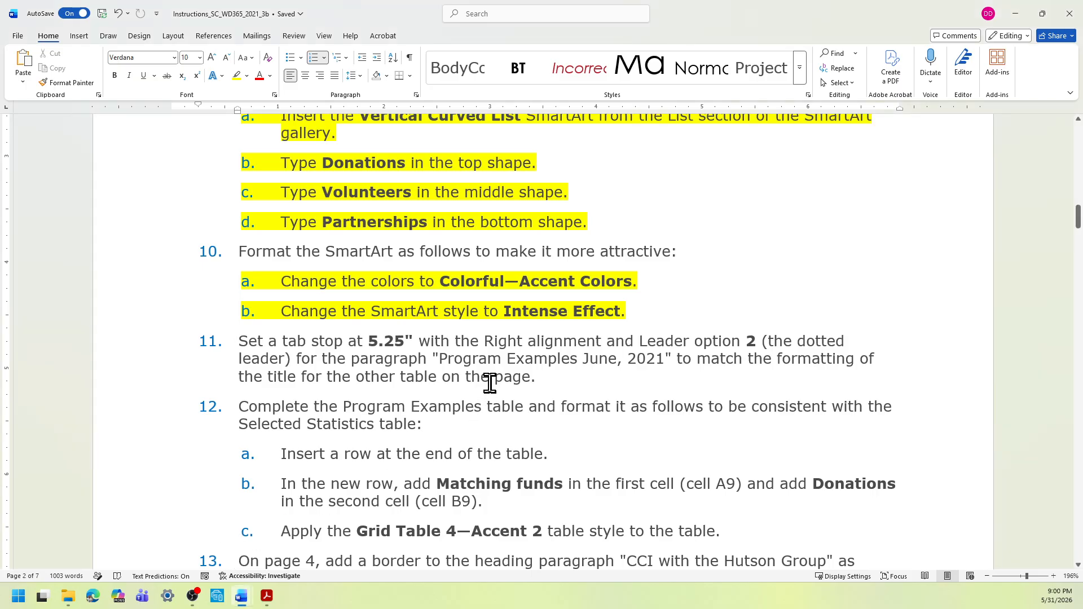
{"action": "scroll", "coordinate": [490, 384], "scroll_direction": "down", "scroll_amount": 5}
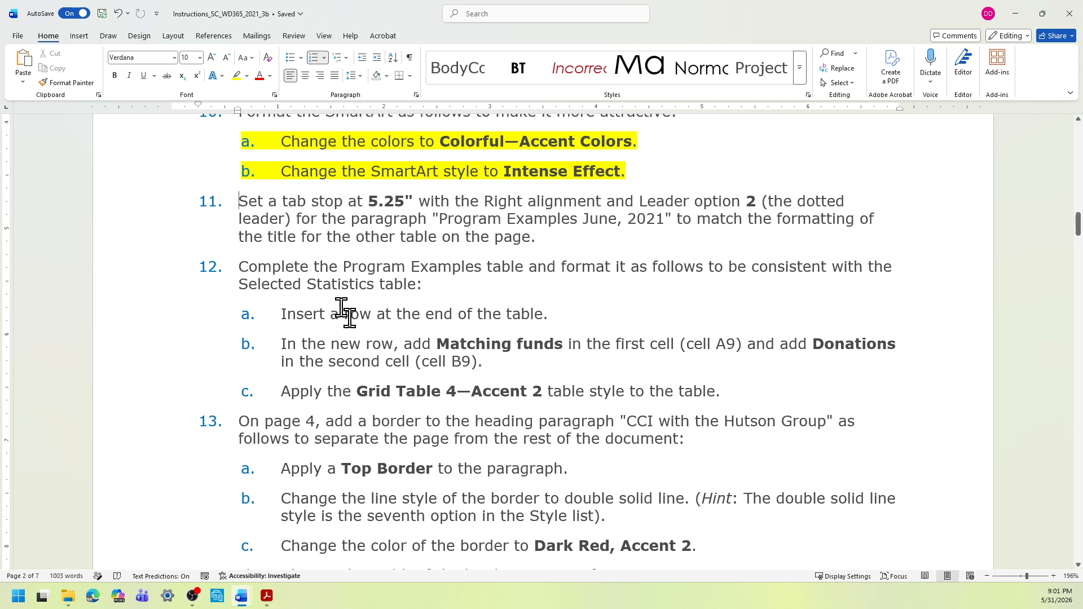
{"action": "left_click_drag", "start_coordinate": [241, 201], "coordinate": [550, 237]}
{"action": "left_click", "coordinate": [595, 221]}
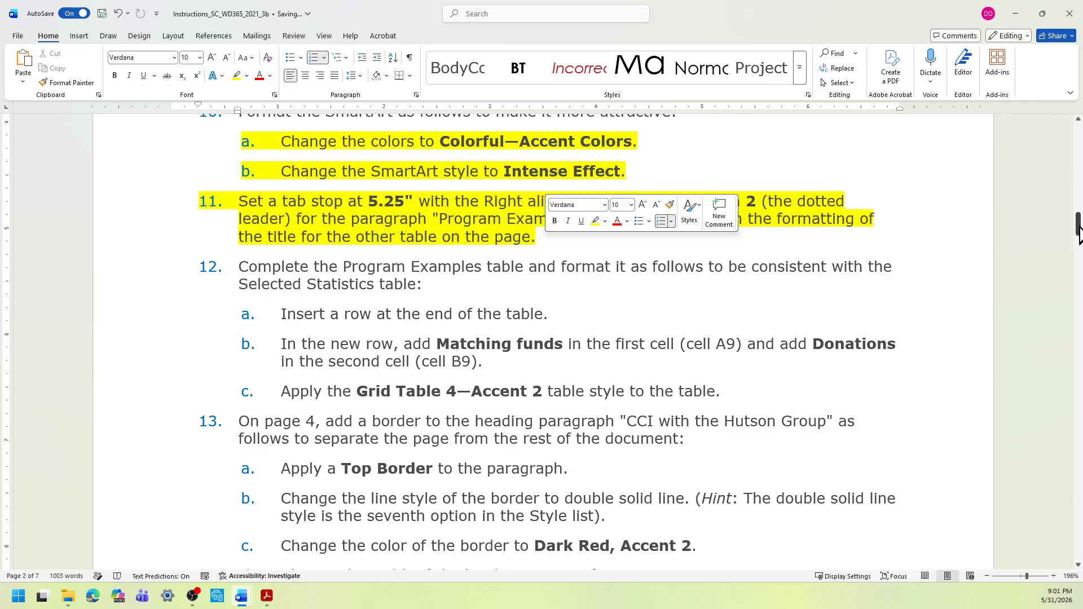
Step: Examine the Program Examples title in the sample solution, and compare the Program Examples and Selected Statistics title lines in the letter document
{"action": "left_click_drag", "start_coordinate": [1077, 228], "coordinate": [1073, 464]}
{"action": "scroll", "coordinate": [715, 459], "scroll_direction": "down", "scroll_amount": 3}
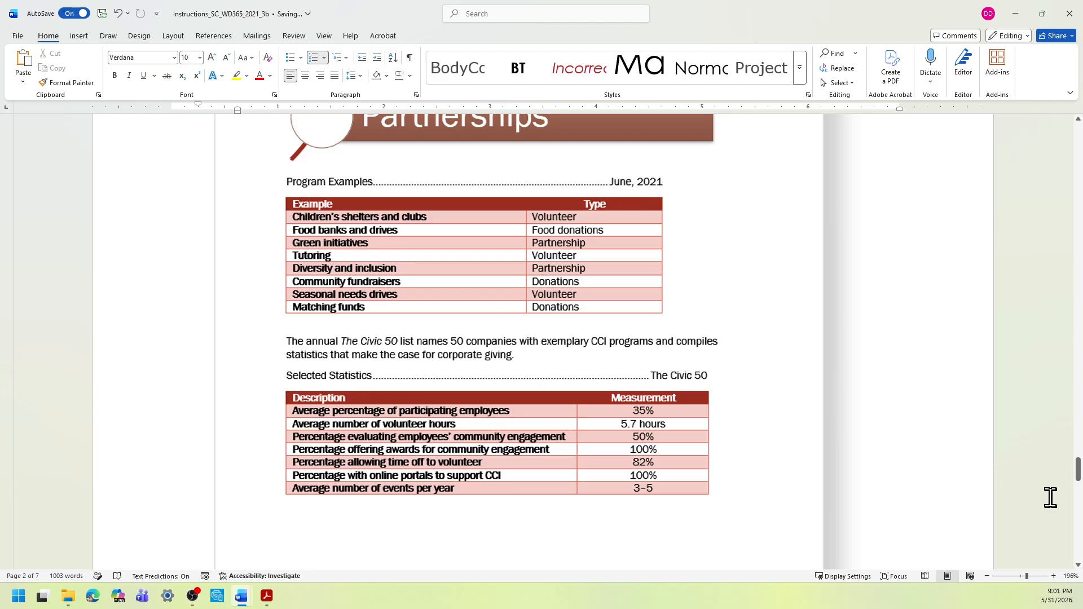
{"action": "left_click_drag", "start_coordinate": [1077, 486], "coordinate": [1033, 227]}
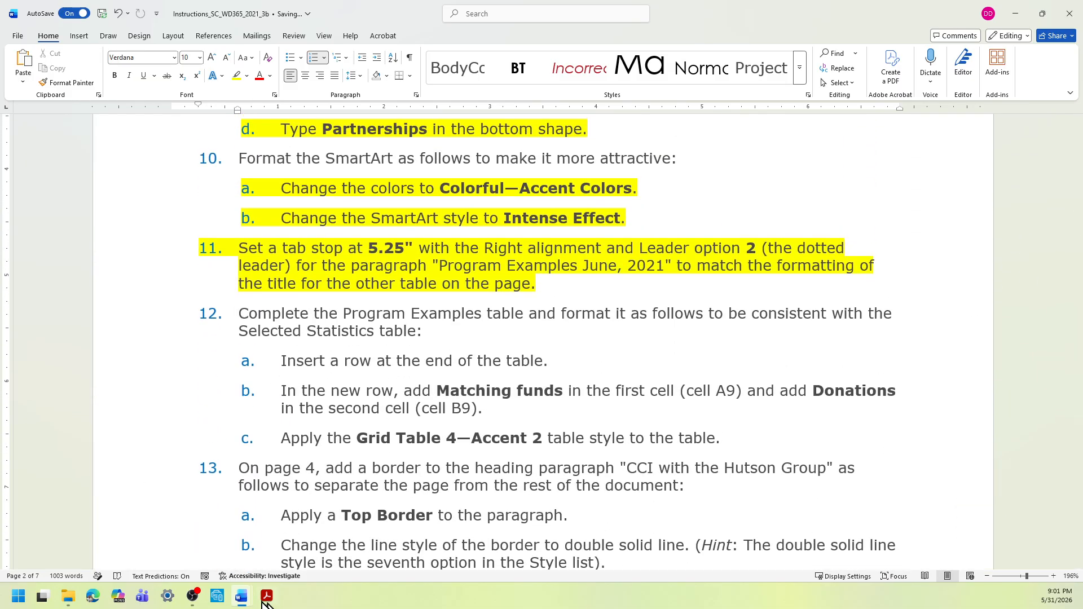
{"action": "mouse_move", "coordinate": [238, 602]}
{"action": "left_click", "coordinate": [250, 567]}
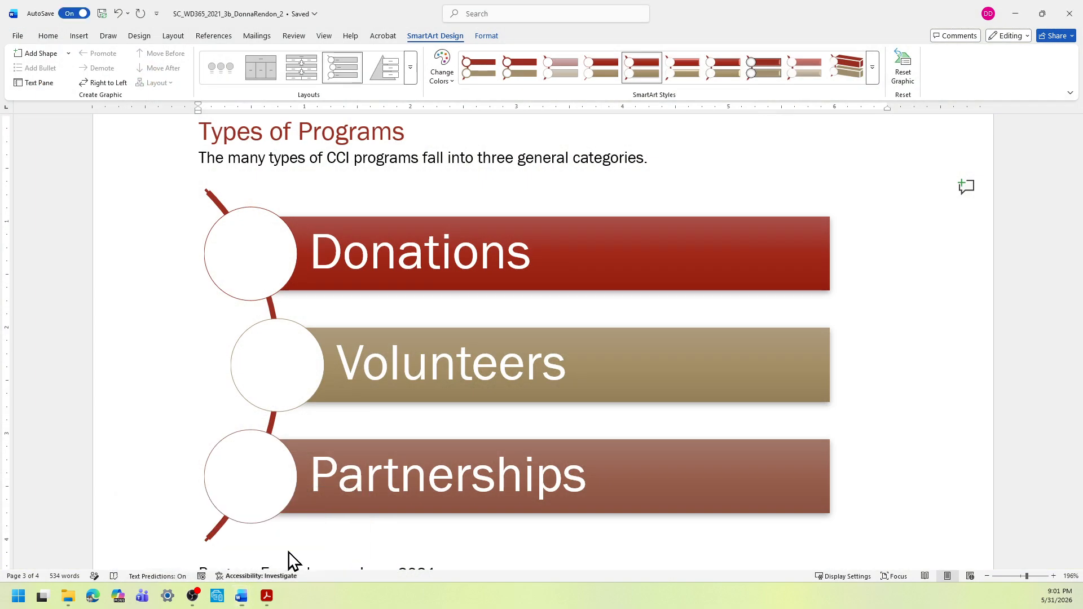
{"action": "scroll", "coordinate": [460, 533], "scroll_direction": "down", "scroll_amount": 8}
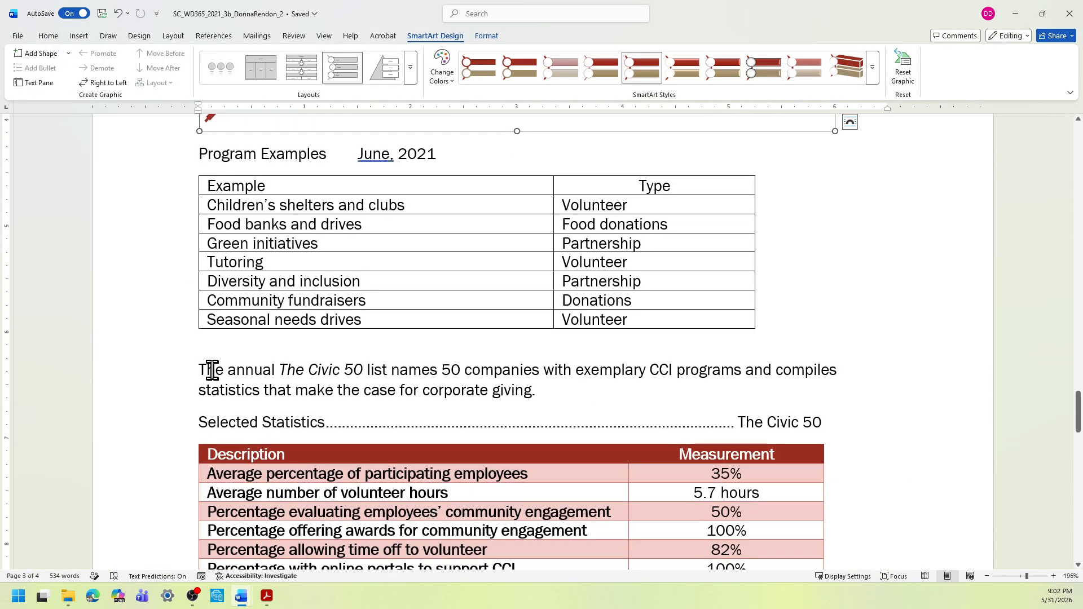
{"action": "left_click_drag", "start_coordinate": [198, 153], "coordinate": [427, 162]}
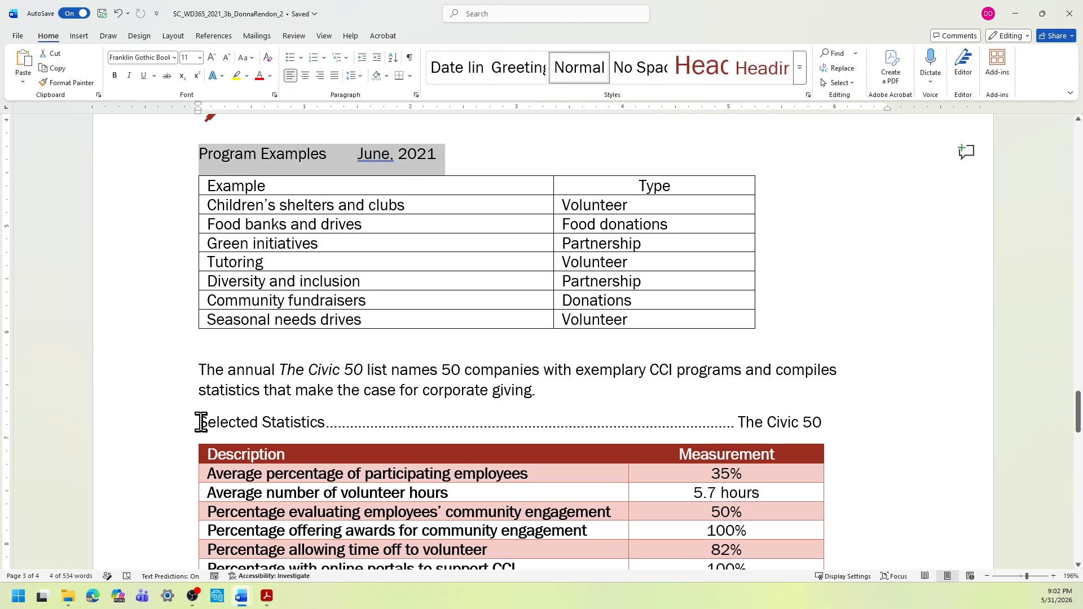
{"action": "left_click_drag", "start_coordinate": [201, 421], "coordinate": [819, 423]}
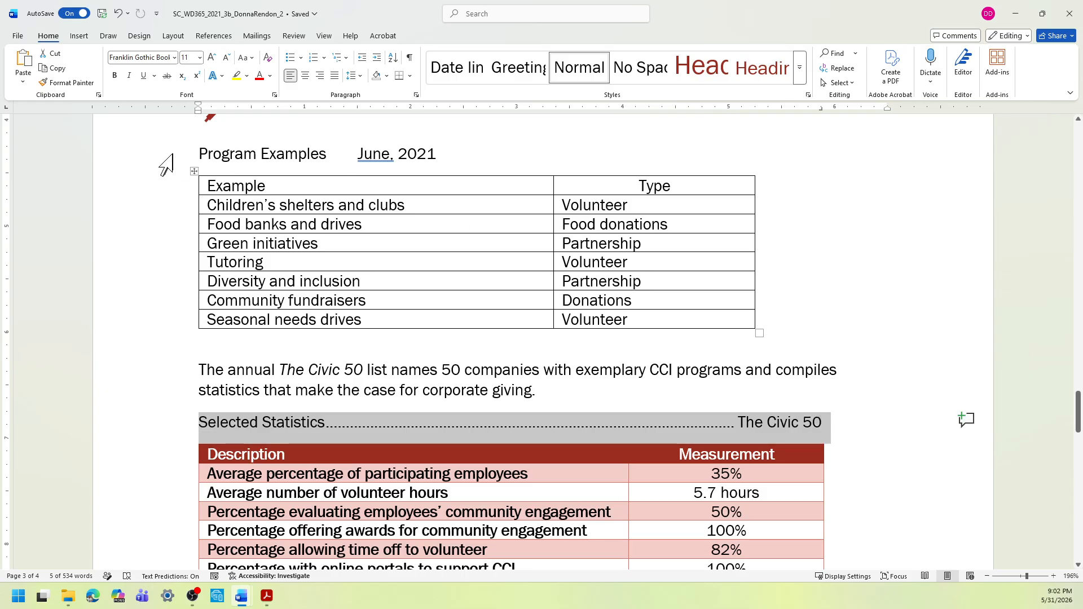
Step: Set a tab stop at 5.25" with Right alignment and dotted leader option 2 for the "Program Examples June, 2021" paragraph
{"action": "left_click_drag", "start_coordinate": [200, 153], "coordinate": [430, 159]}
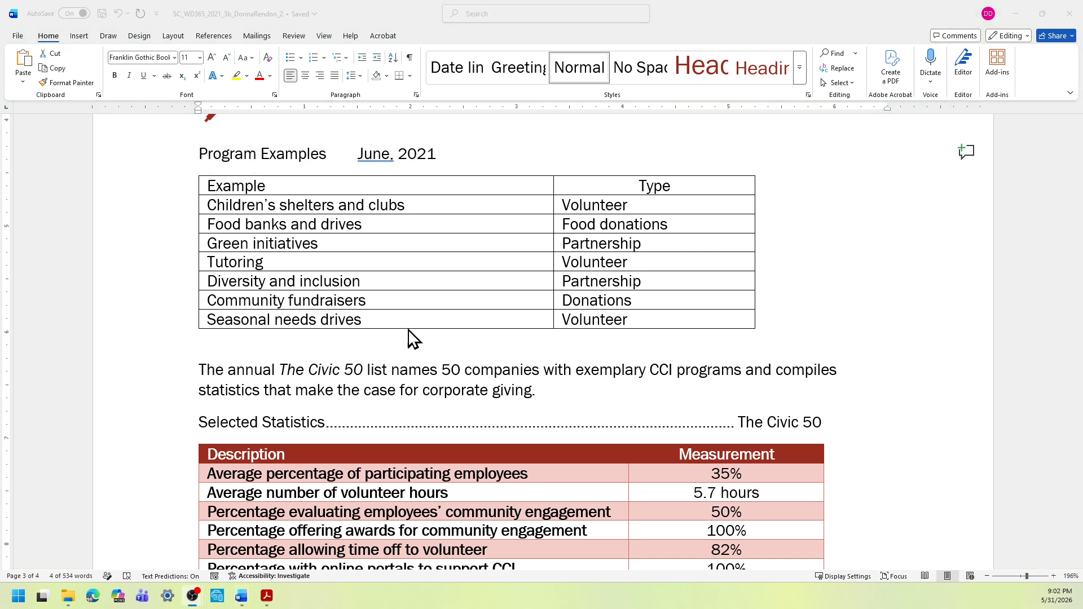
{"action": "left_click", "coordinate": [441, 153]}
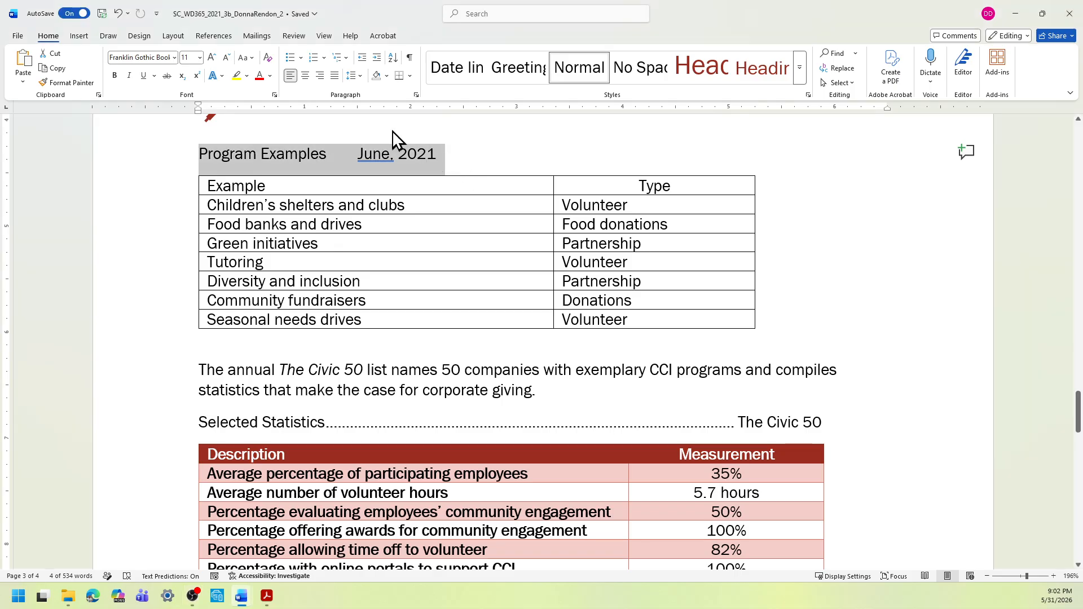
{"action": "left_click", "coordinate": [416, 96]}
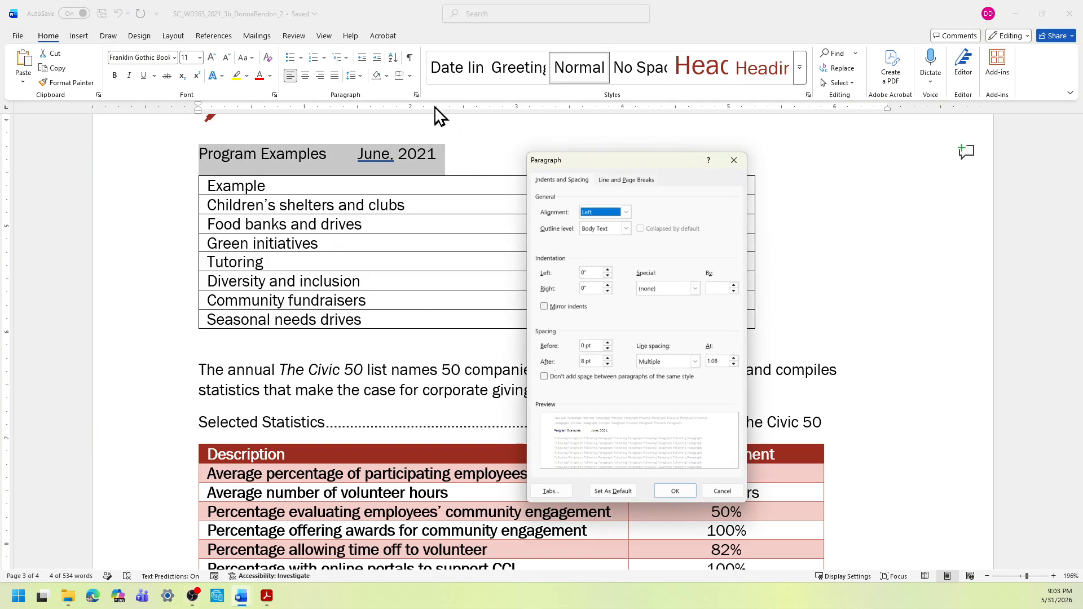
{"action": "left_click", "coordinate": [550, 491]}
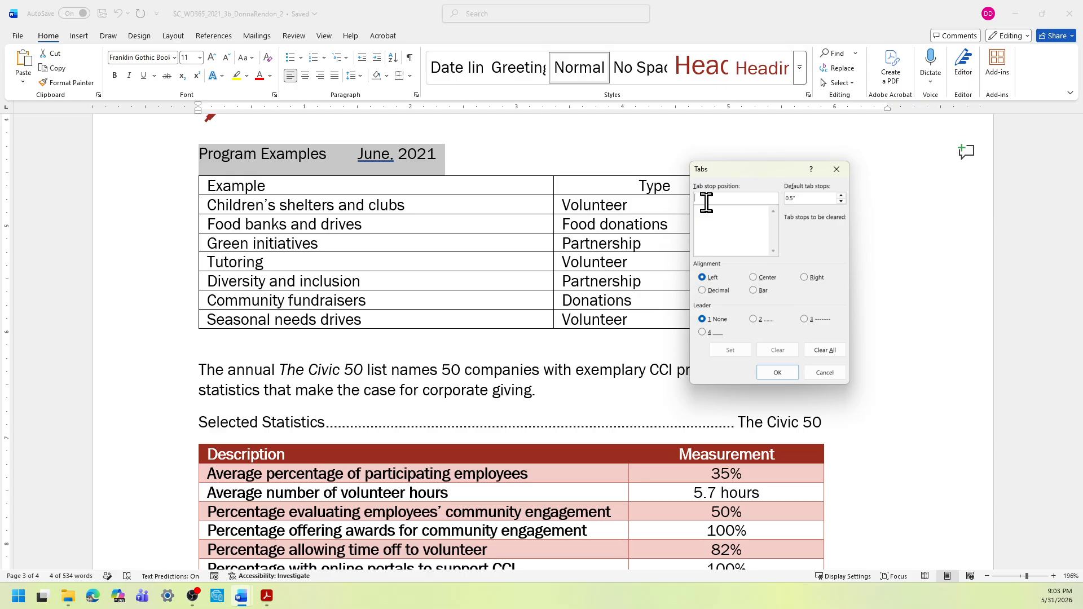
{"action": "type", "text": "5.25"}
{"action": "left_click", "coordinate": [804, 277]}
{"action": "left_click", "coordinate": [753, 319]}
{"action": "left_click", "coordinate": [776, 373]}
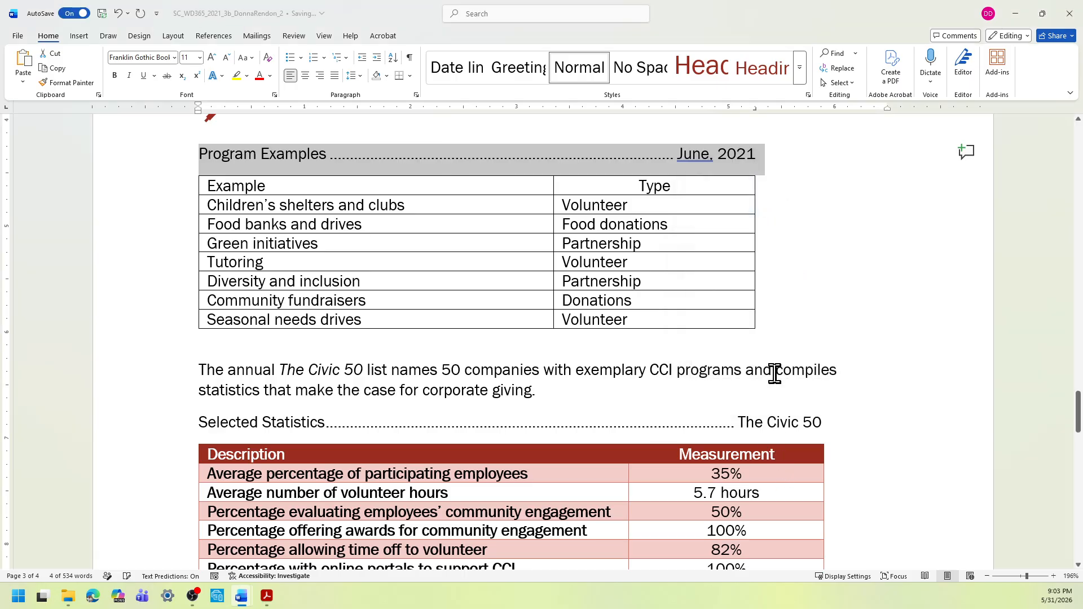
{"action": "left_click", "coordinate": [650, 162]}
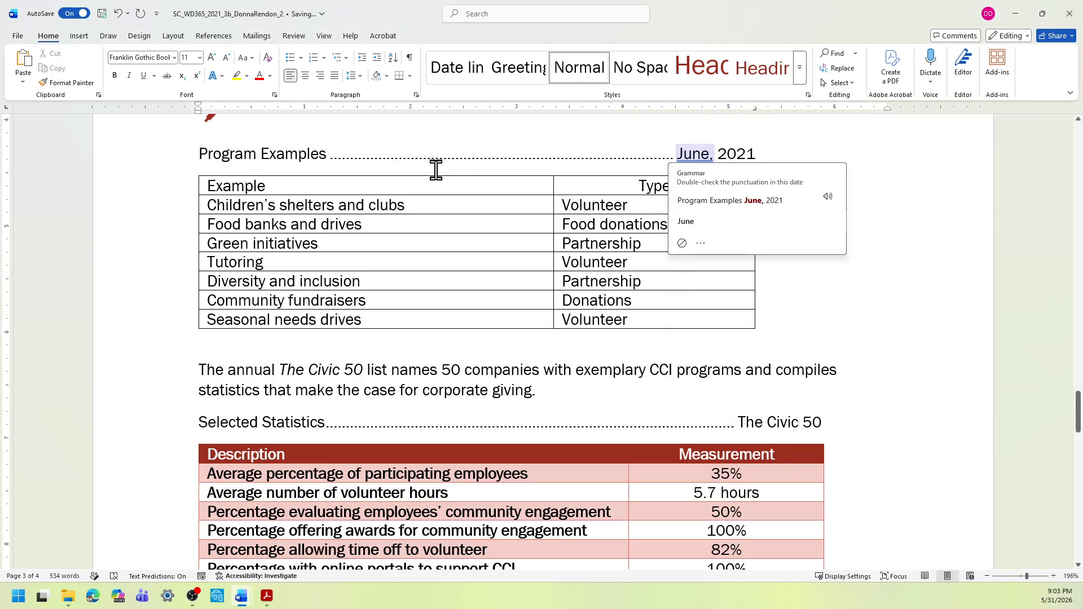
{"action": "left_click", "coordinate": [814, 319]}
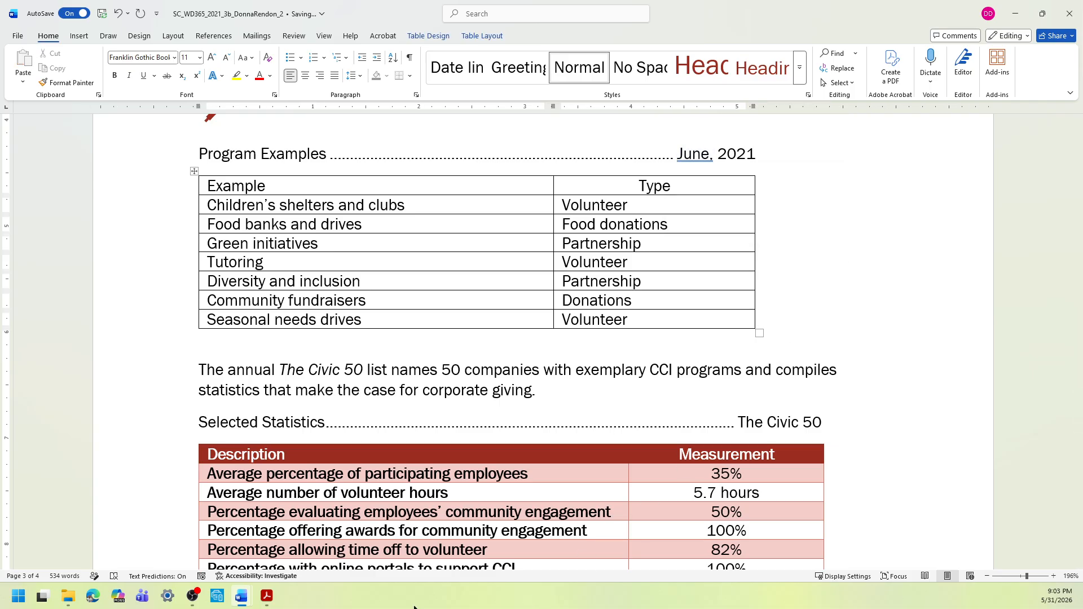
Step: In the instructions document, highlight project step 12 with substeps a and b, about completing the Program Examples table, in yellow
{"action": "left_click", "coordinate": [242, 598]}
{"action": "left_click", "coordinate": [202, 571]}
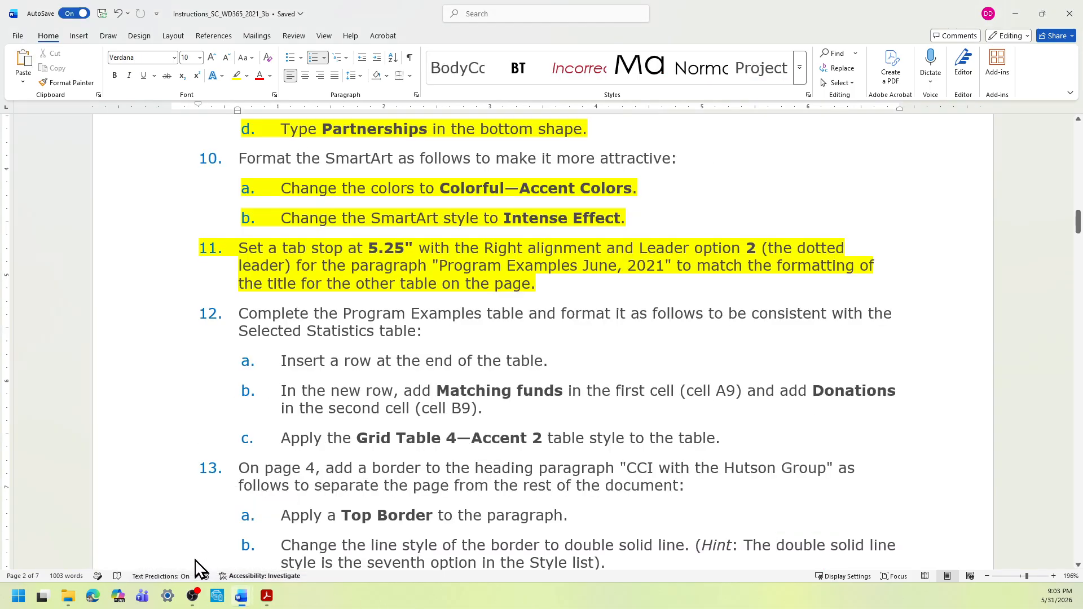
{"action": "scroll", "coordinate": [437, 454], "scroll_direction": "down", "scroll_amount": 1}
{"action": "scroll", "coordinate": [437, 454], "scroll_direction": "down", "scroll_amount": 1}
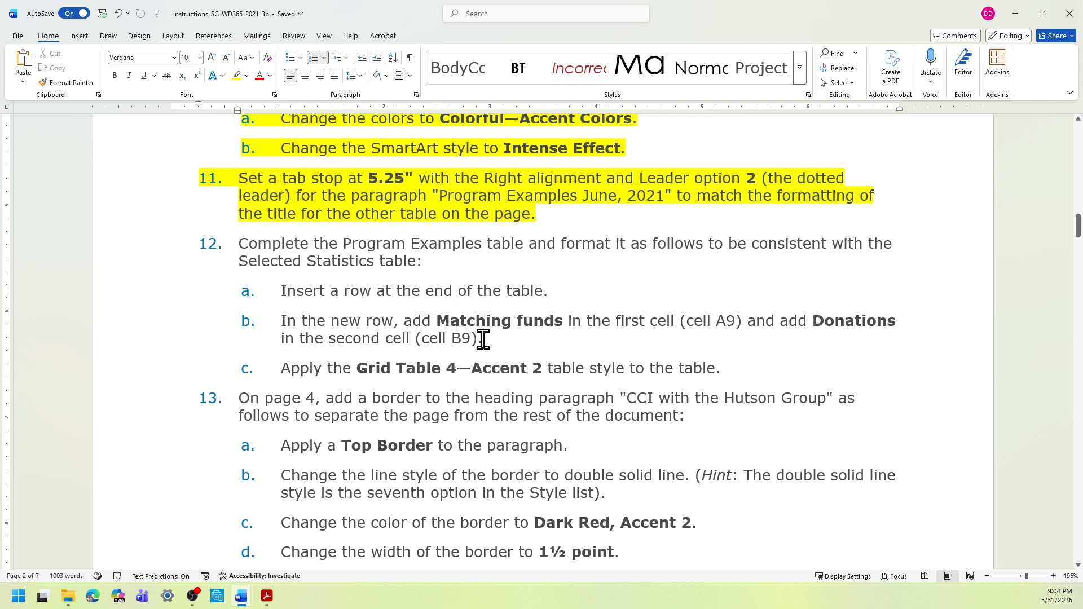
{"action": "left_click_drag", "start_coordinate": [483, 338], "coordinate": [242, 244]}
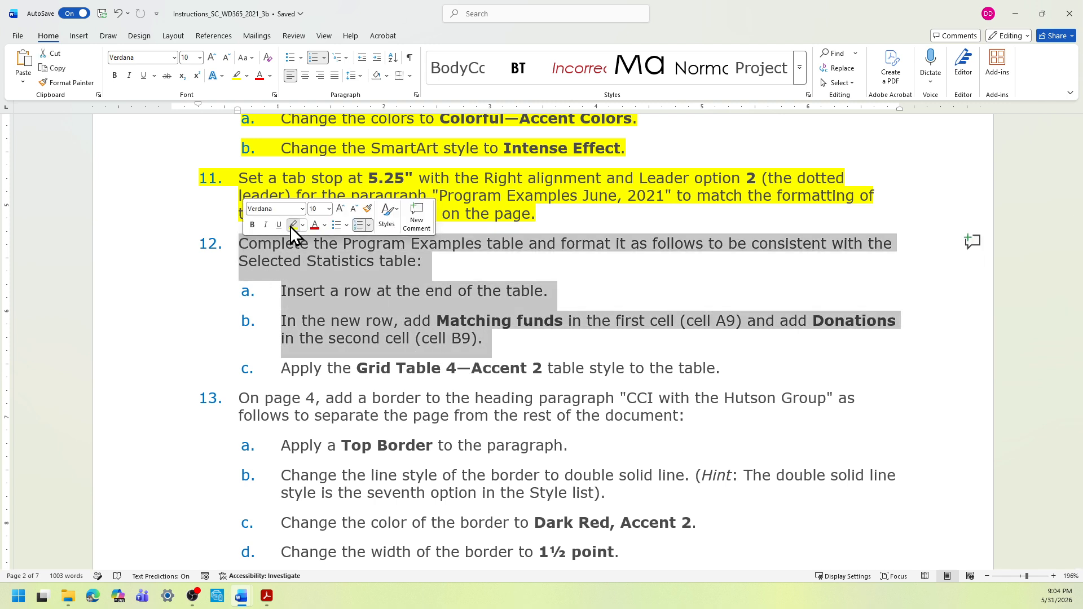
{"action": "left_click", "coordinate": [292, 225]}
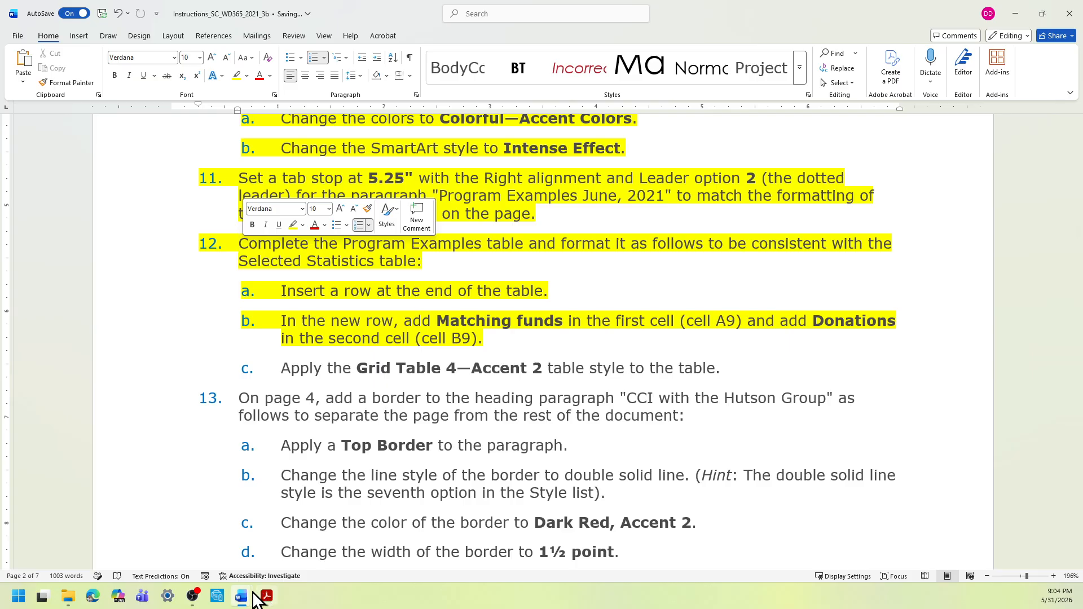
Step: In the letter document, insert a row at the end of the Program Examples table, below "Seasonal needs drives"
{"action": "mouse_move", "coordinate": [244, 596]}
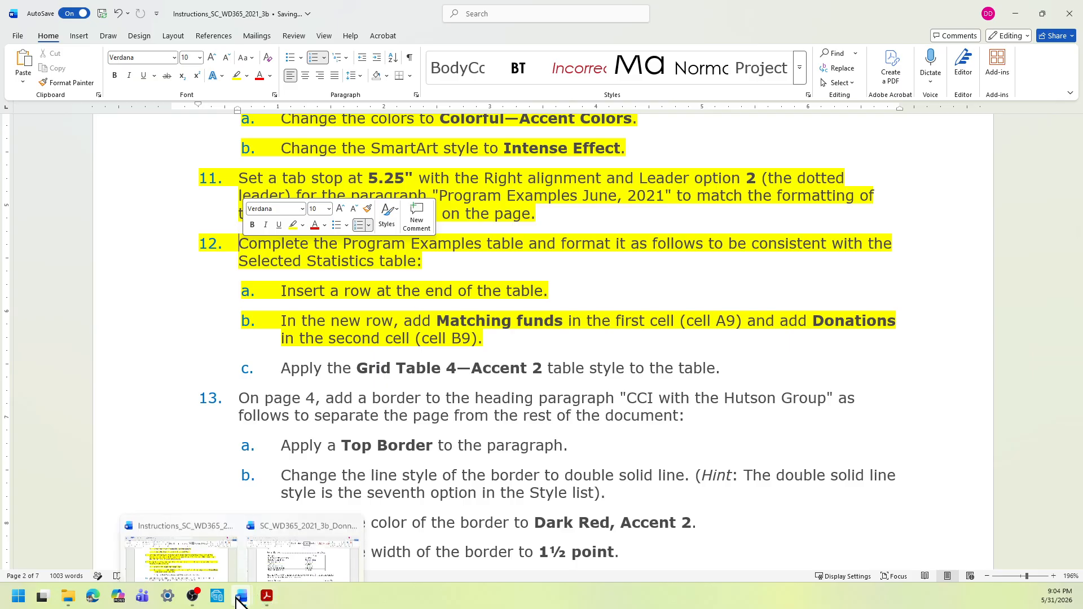
{"action": "left_click", "coordinate": [285, 560]}
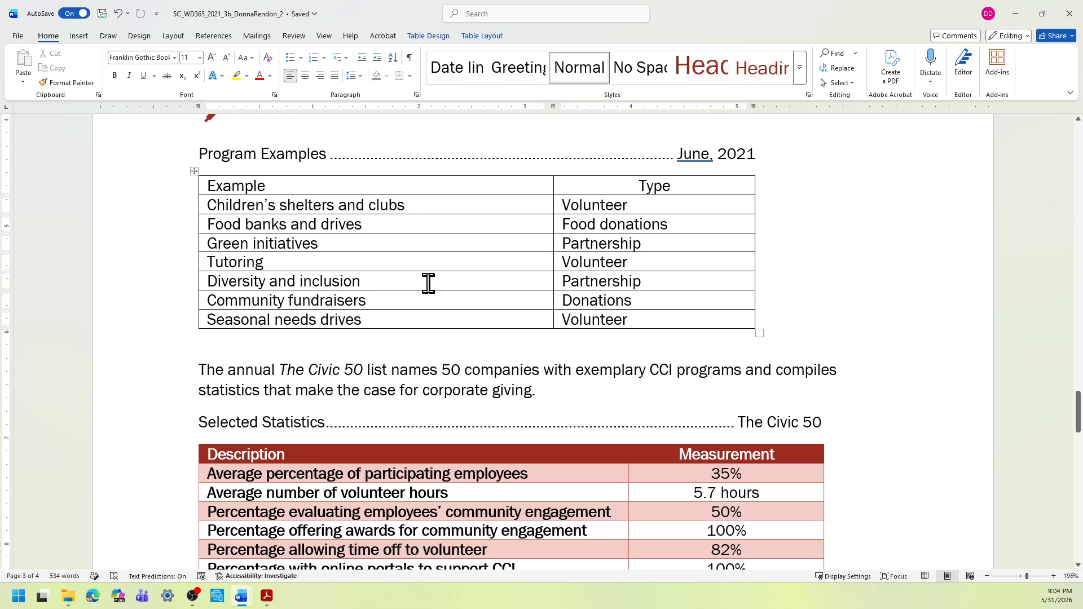
{"action": "left_click", "coordinate": [299, 154]}
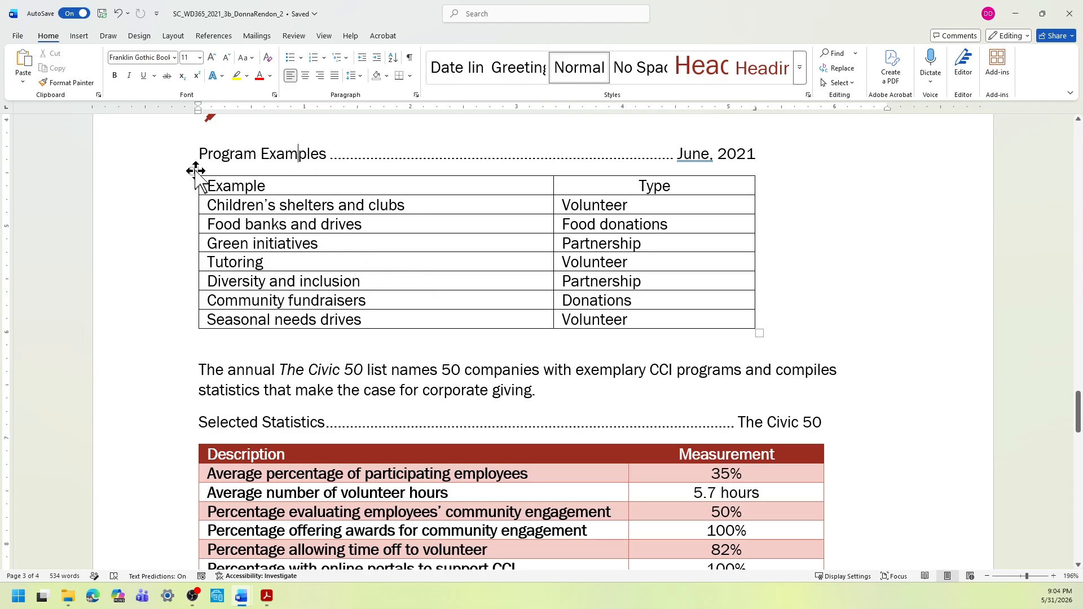
{"action": "left_click", "coordinate": [194, 171]}
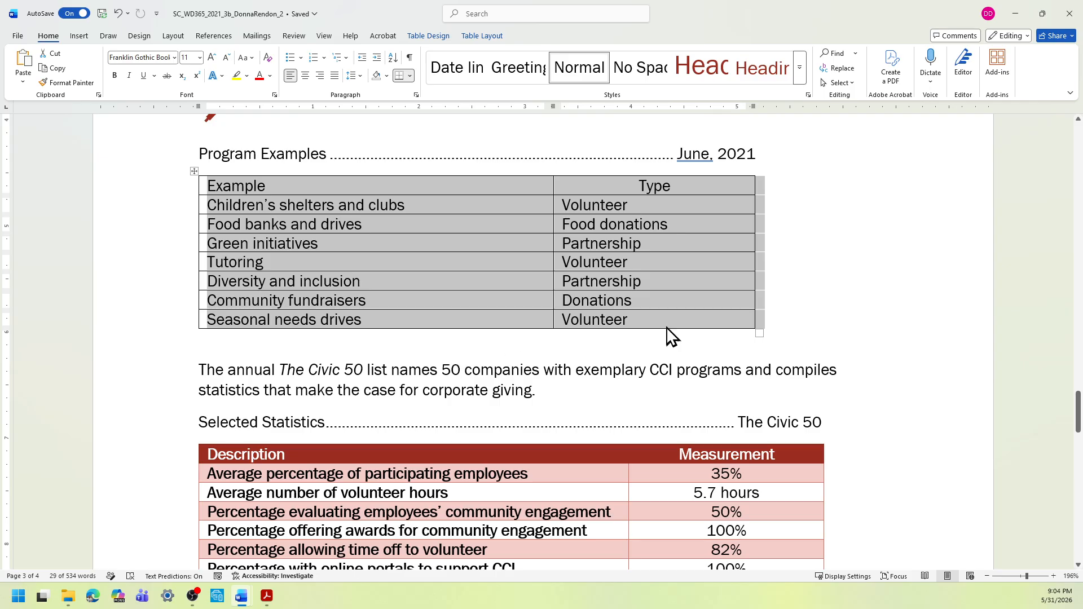
{"action": "left_click", "coordinate": [650, 319]}
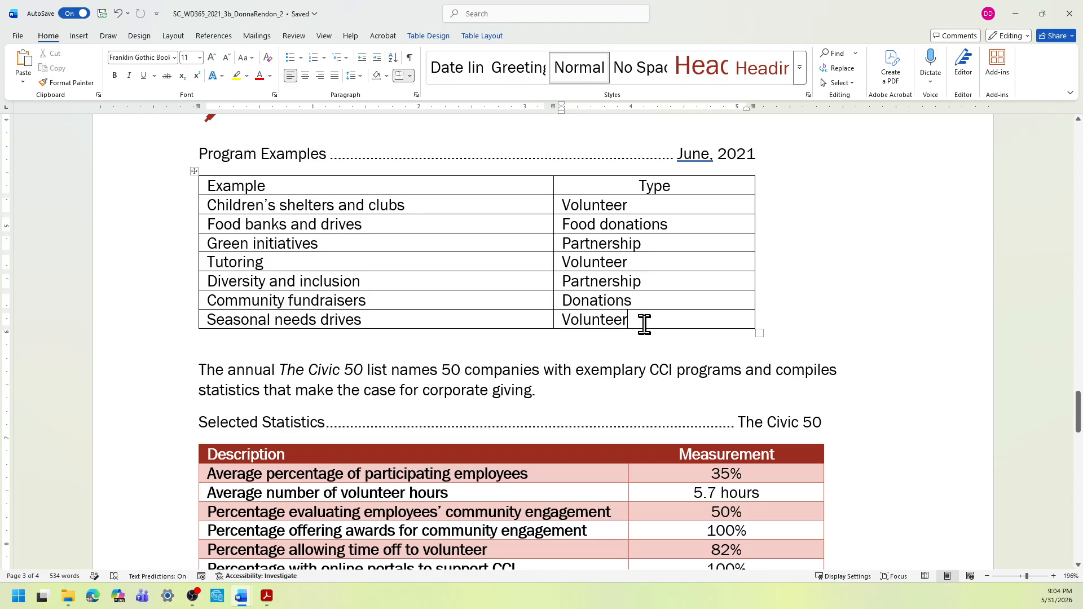
{"action": "left_click", "coordinate": [376, 324]}
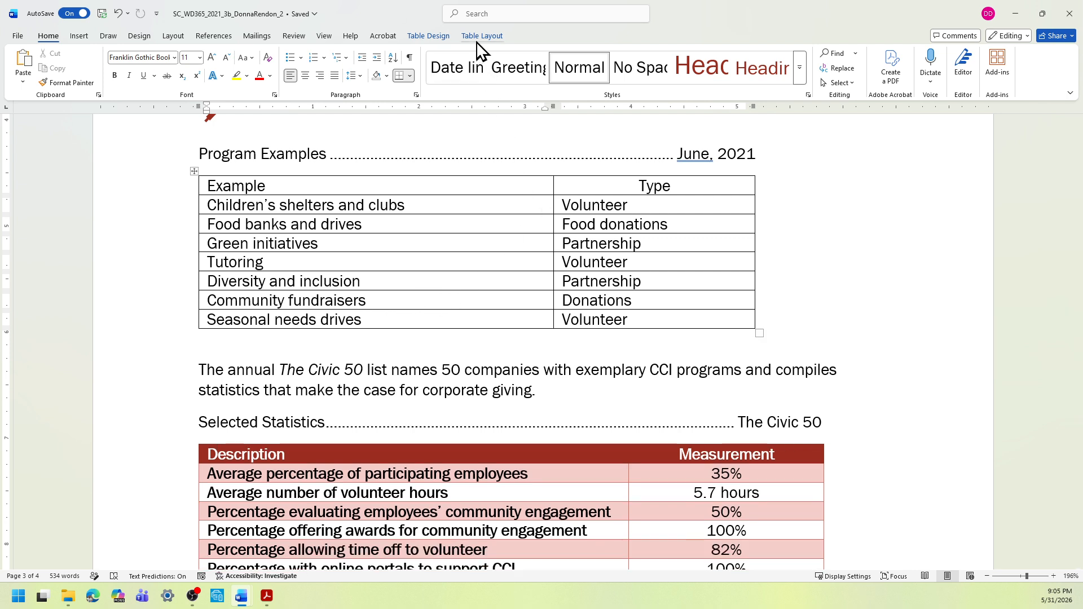
{"action": "left_click", "coordinate": [479, 37]}
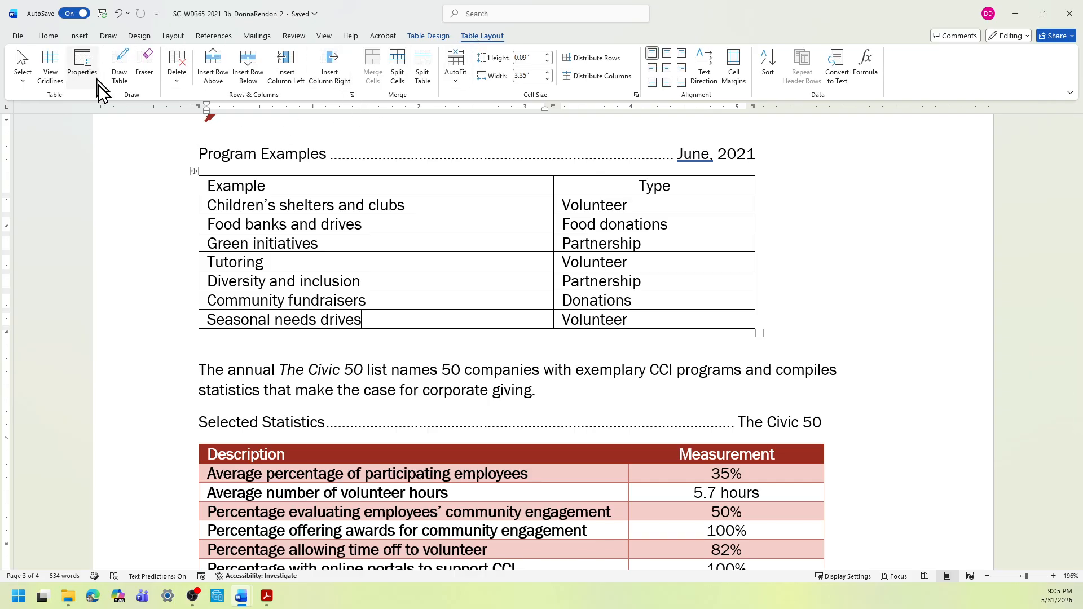
{"action": "left_click", "coordinate": [250, 73]}
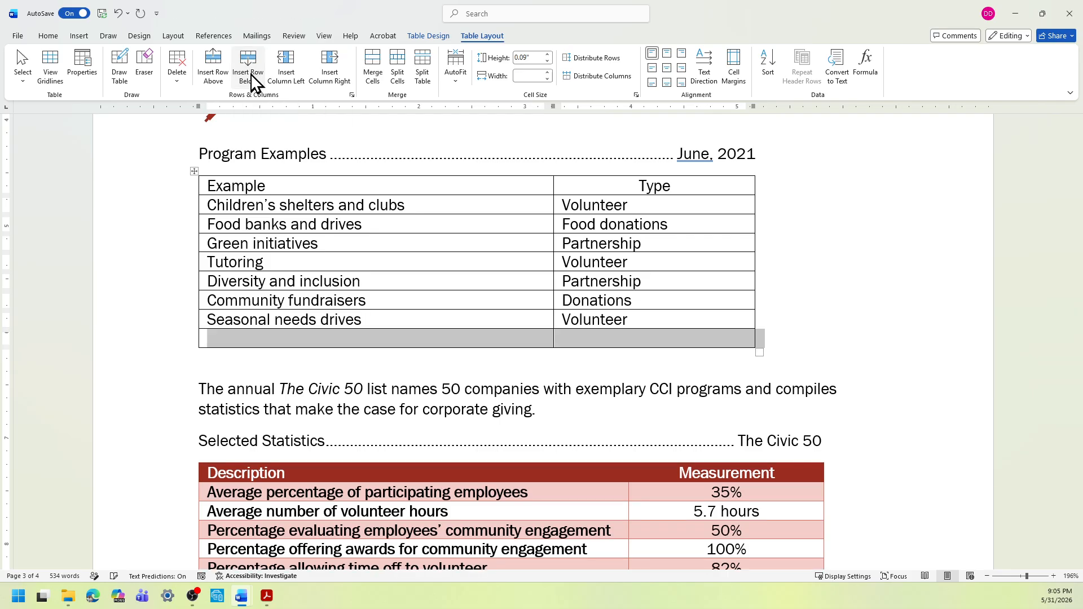
Step: Fill the new last row of the Program Examples table with "Matching funds" in the first cell and "Donations" in the second
{"action": "left_click", "coordinate": [227, 338]}
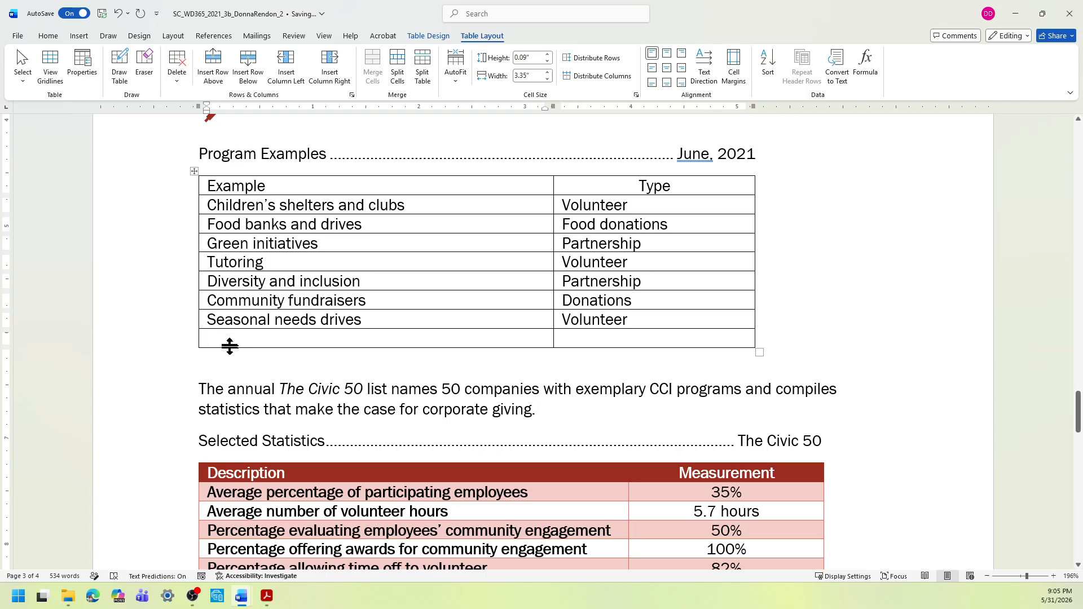
{"action": "type", "text": "M"}
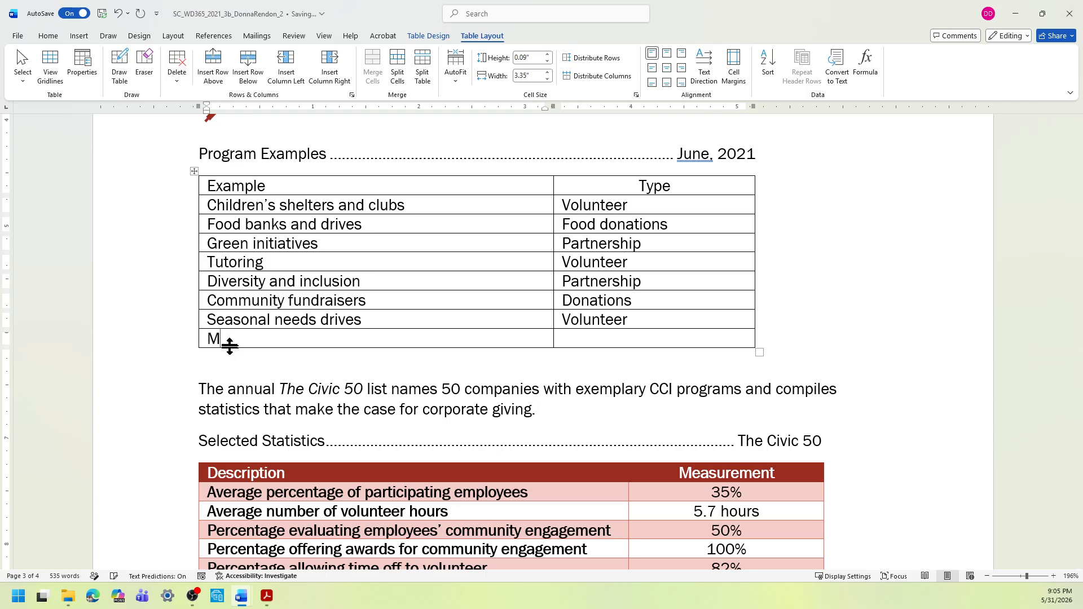
{"action": "type", "text": "a"}
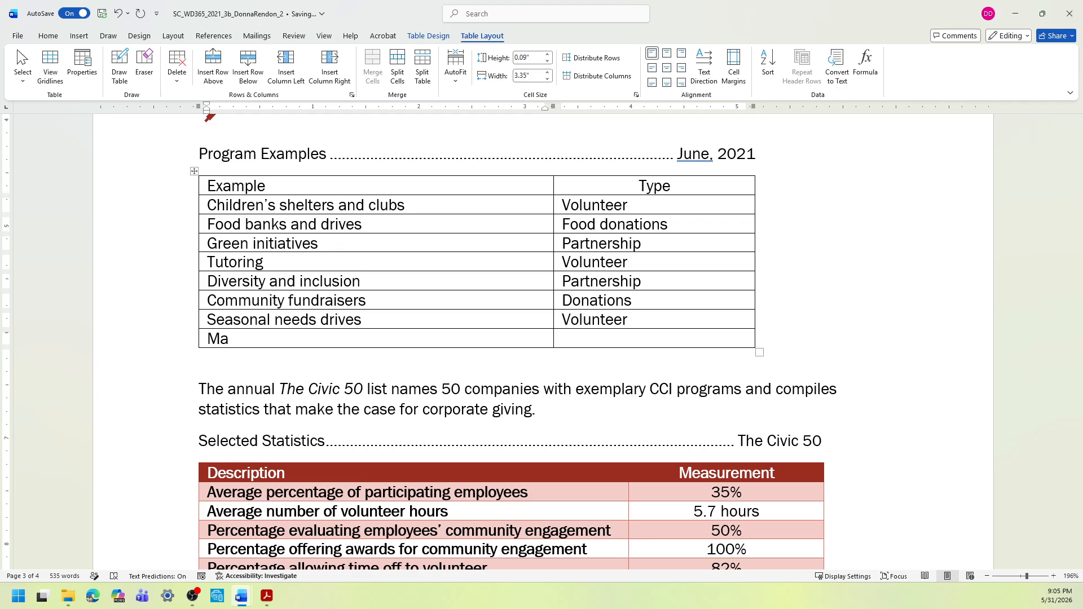
{"action": "type", "text": "tching funds"}
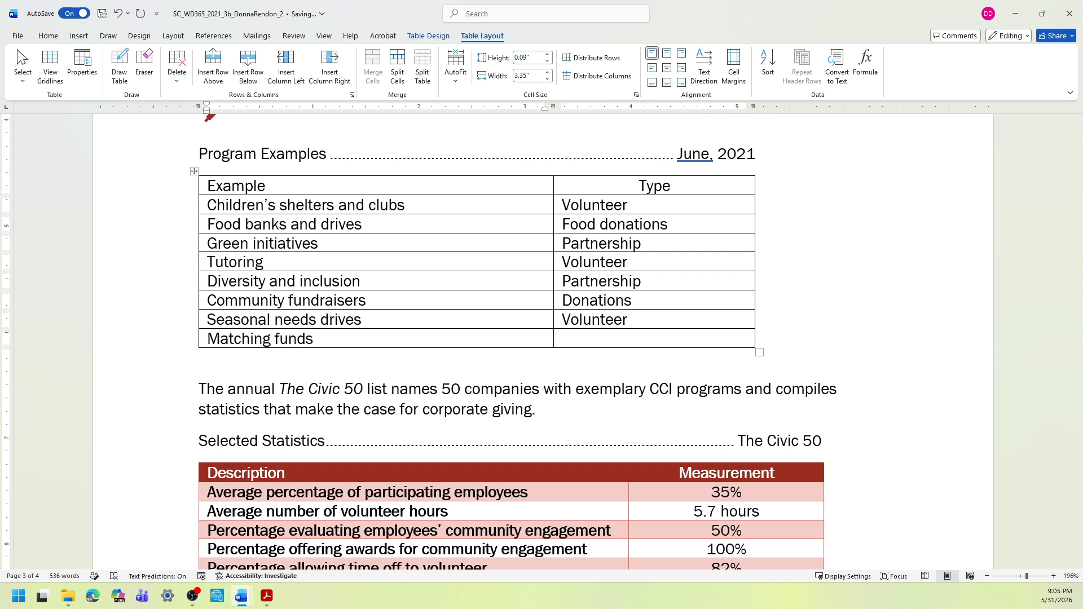
{"action": "left_click", "coordinate": [569, 339]}
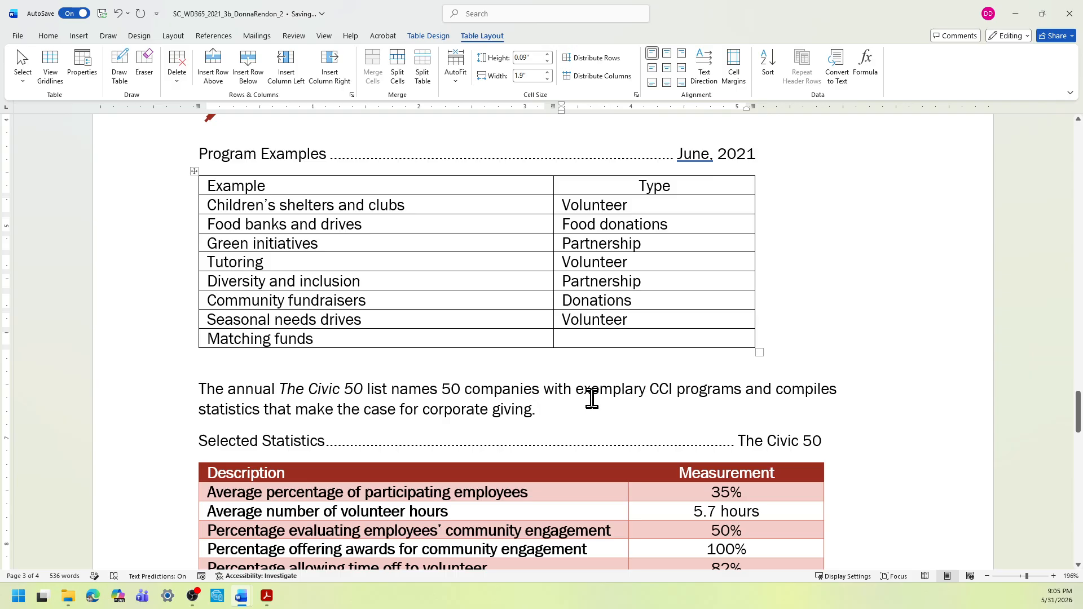
{"action": "type", "text": "Don"}
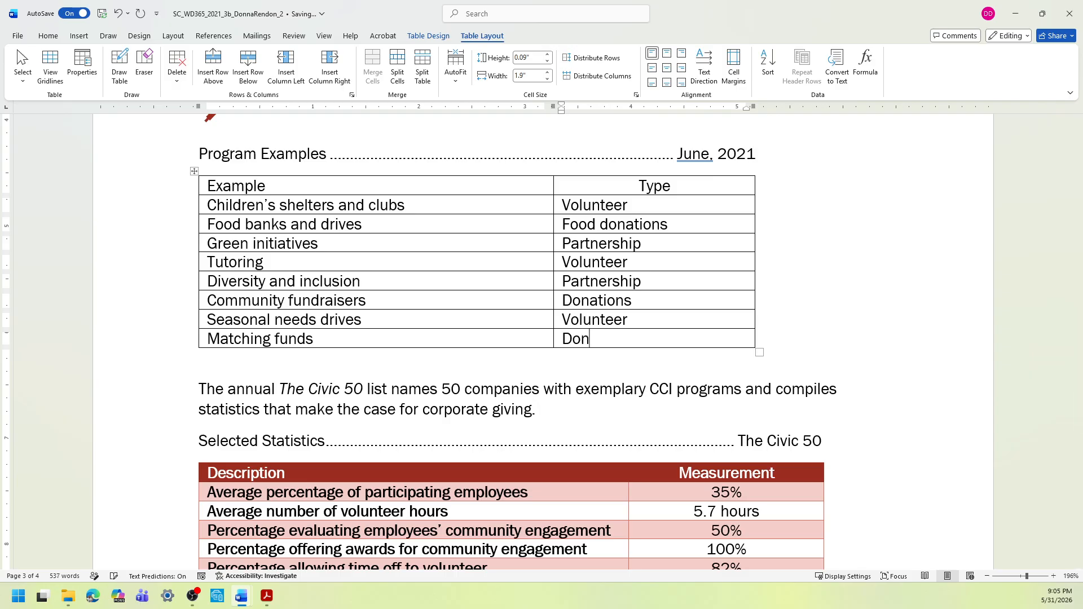
{"action": "type", "text": "ations"}
Step: Check instruction 12c, and apply the Grid Table 4 - Accent 2 style to the whole Program Examples table in the letter document
{"action": "mouse_move", "coordinate": [244, 595]}
{"action": "left_click", "coordinate": [205, 564]}
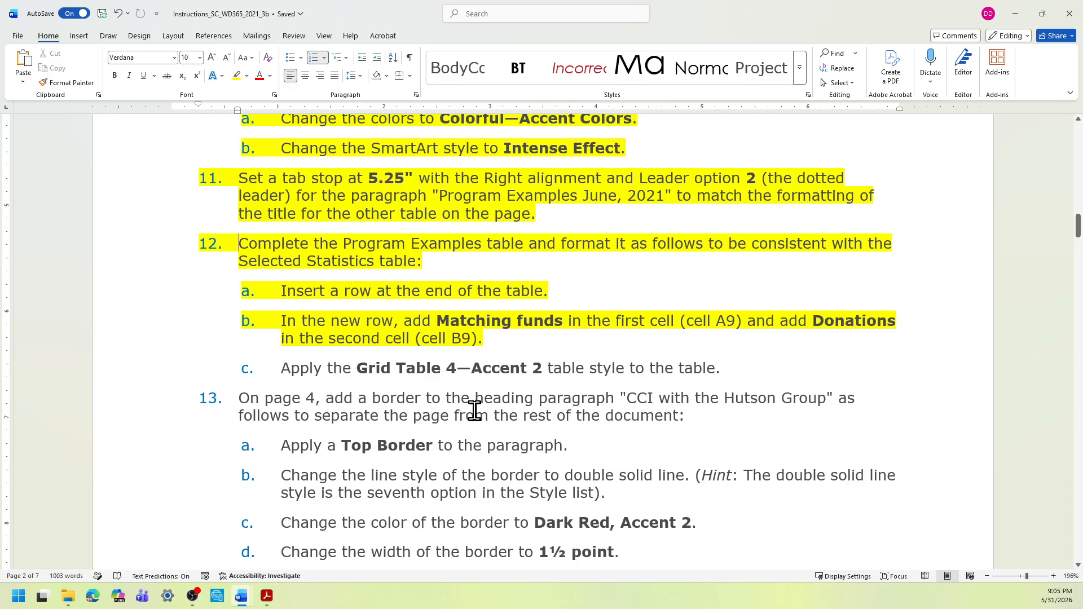
{"action": "triple_click", "coordinate": [508, 370]}
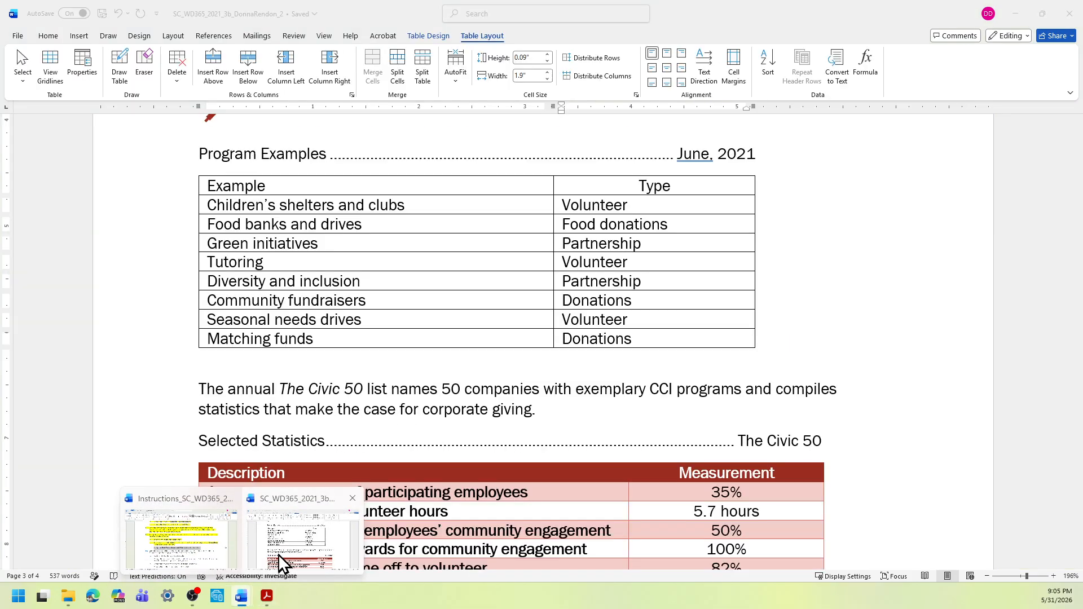
{"action": "left_click", "coordinate": [279, 554]}
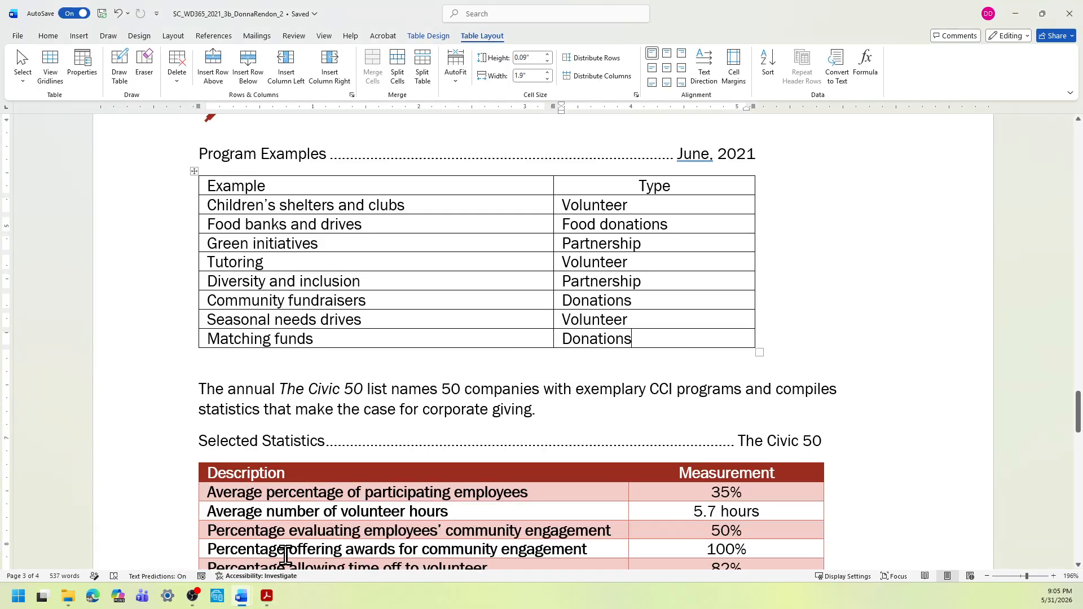
{"action": "left_click", "coordinate": [194, 171]}
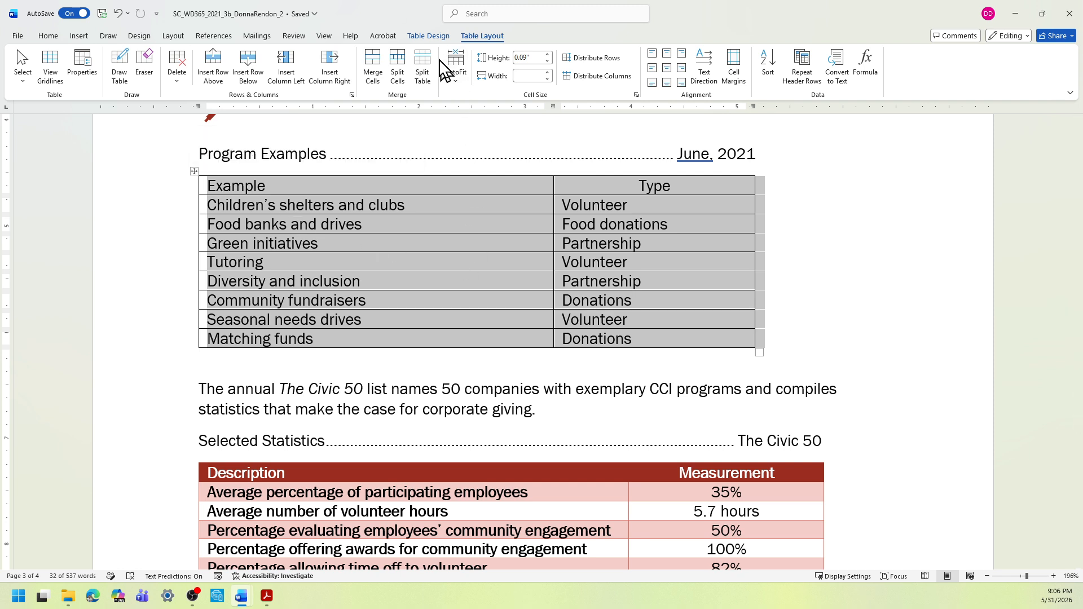
{"action": "left_click", "coordinate": [422, 38]}
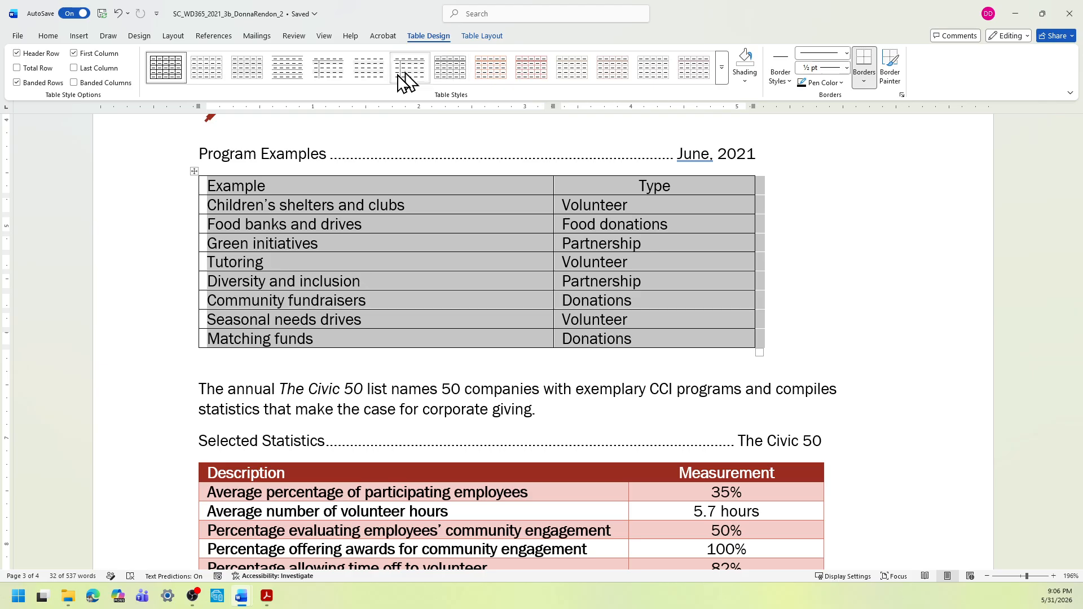
{"action": "left_click", "coordinate": [721, 77]}
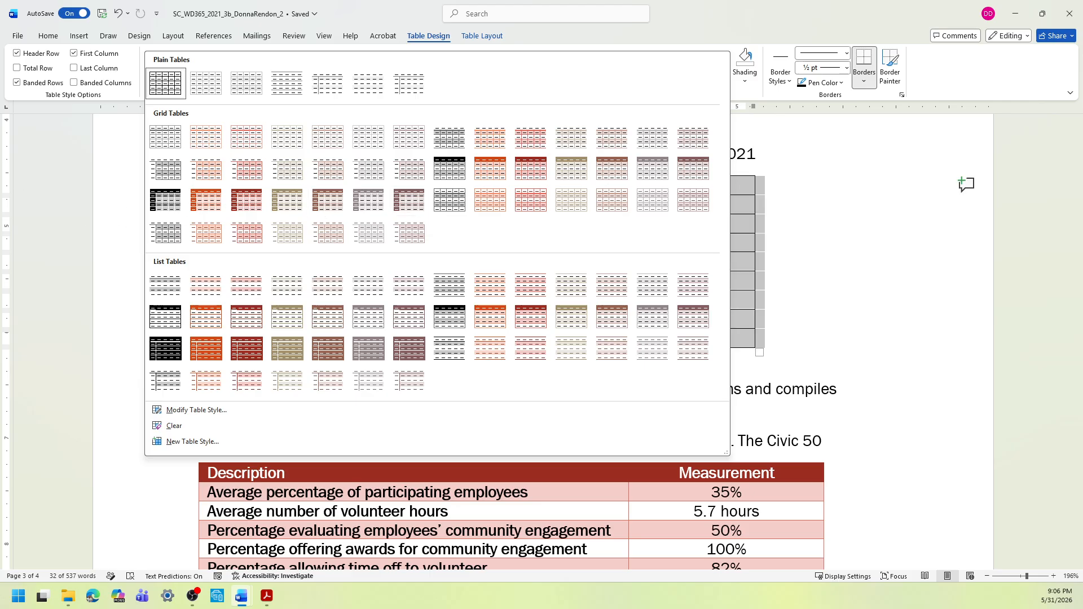
{"action": "left_click", "coordinate": [165, 82]}
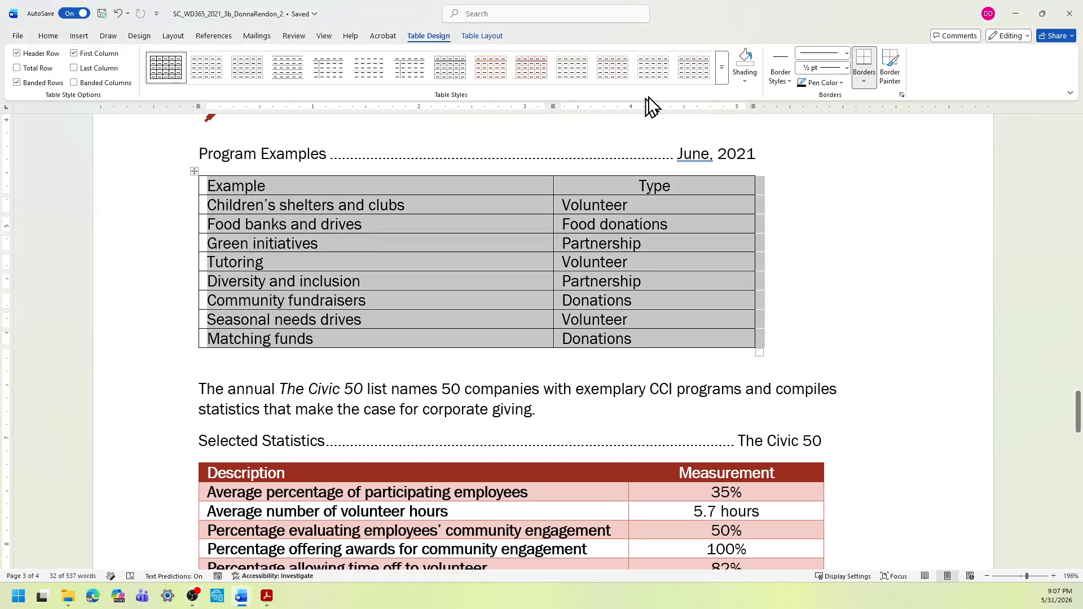
{"action": "left_click", "coordinate": [722, 73]}
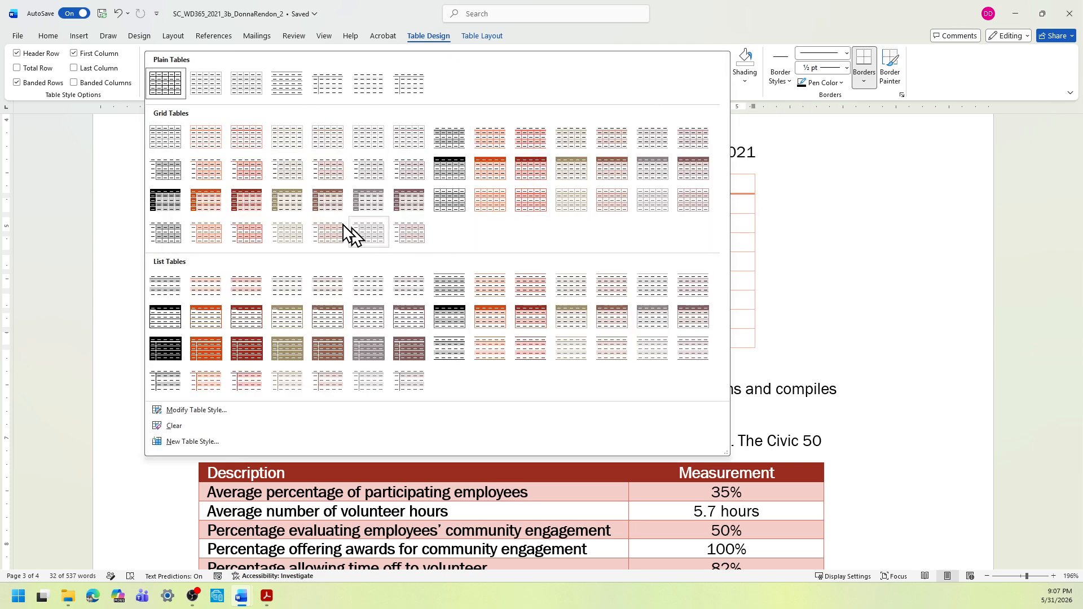
{"action": "left_click", "coordinate": [529, 165]}
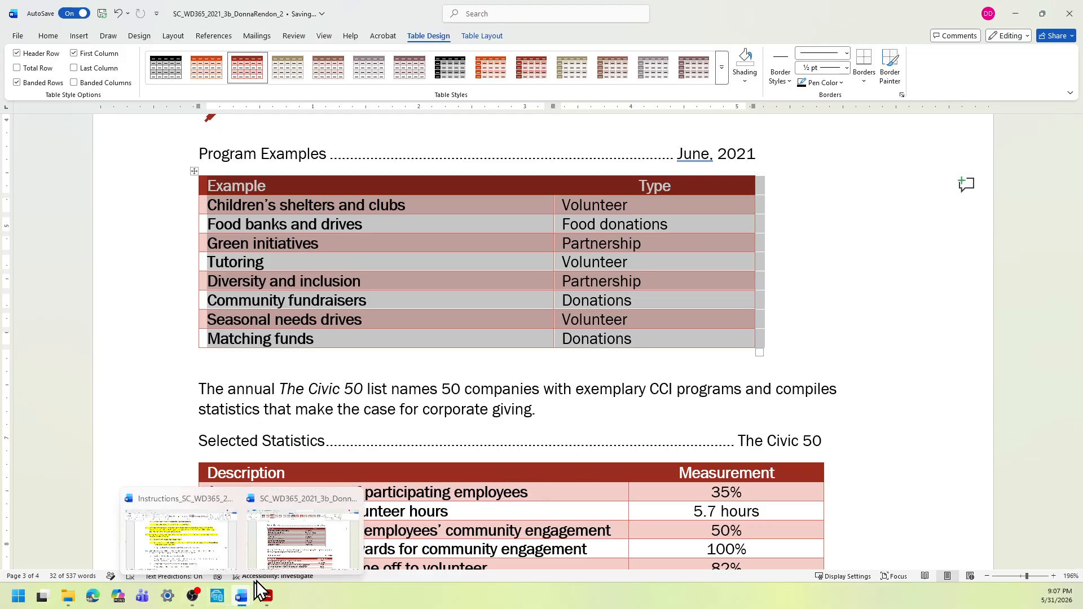
{"action": "left_click", "coordinate": [439, 314]}
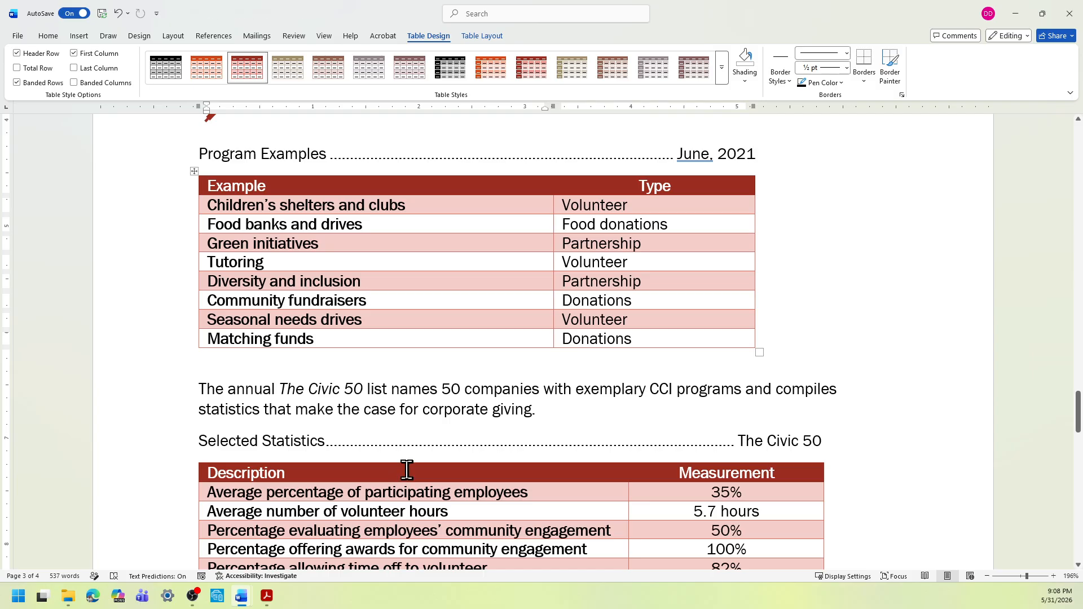
Step: In the instructions document, highlight substep 12c about the Grid Table 4—Accent 2 table style in yellow
{"action": "mouse_move", "coordinate": [238, 605]}
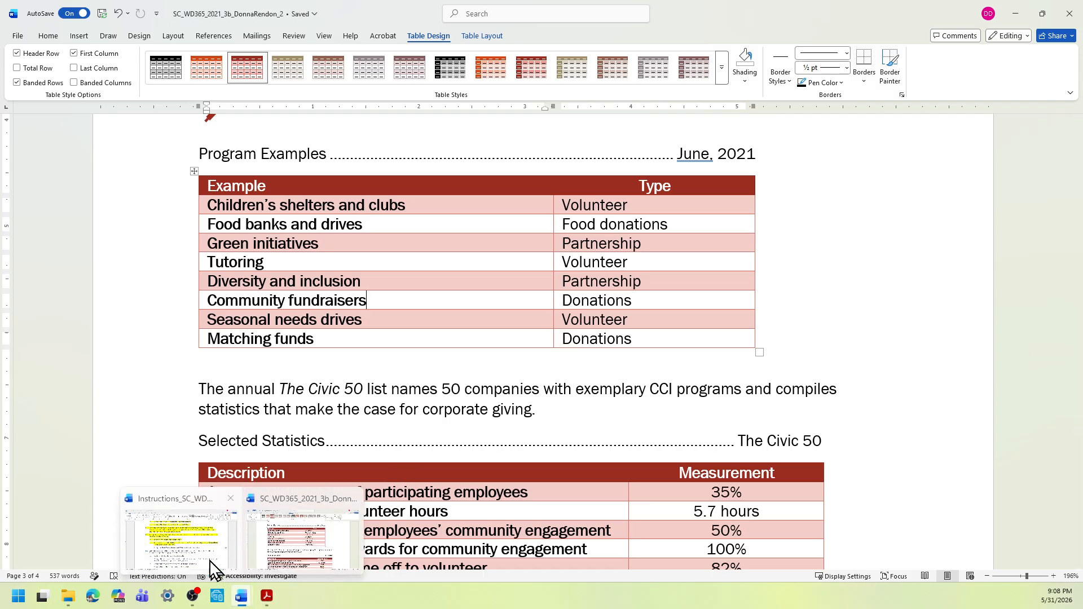
{"action": "left_click", "coordinate": [213, 572]}
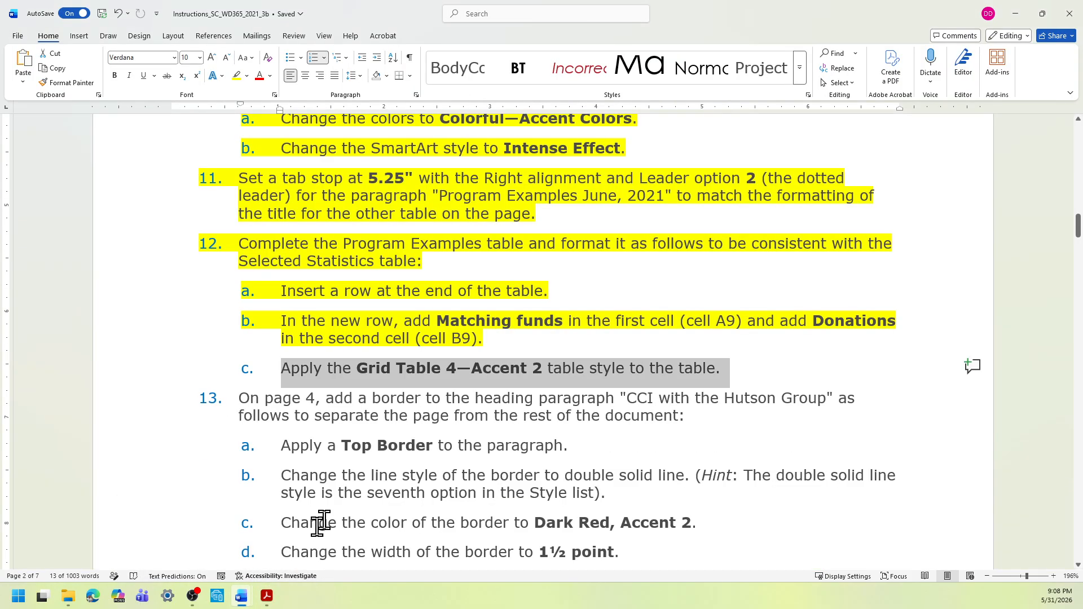
{"action": "left_click", "coordinate": [236, 78]}
Step: Highlight project step 13 and its substeps a through d, about the "CCI with the Hutson Group" heading border, in yellow
{"action": "scroll", "coordinate": [439, 373], "scroll_direction": "down", "scroll_amount": 3}
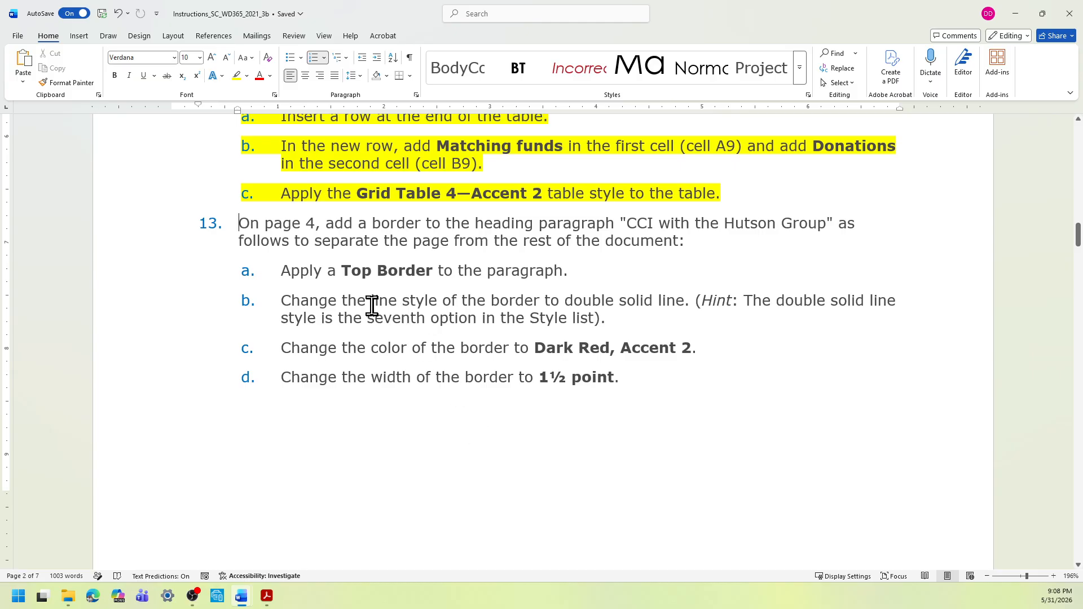
{"action": "triple_click", "coordinate": [365, 278]}
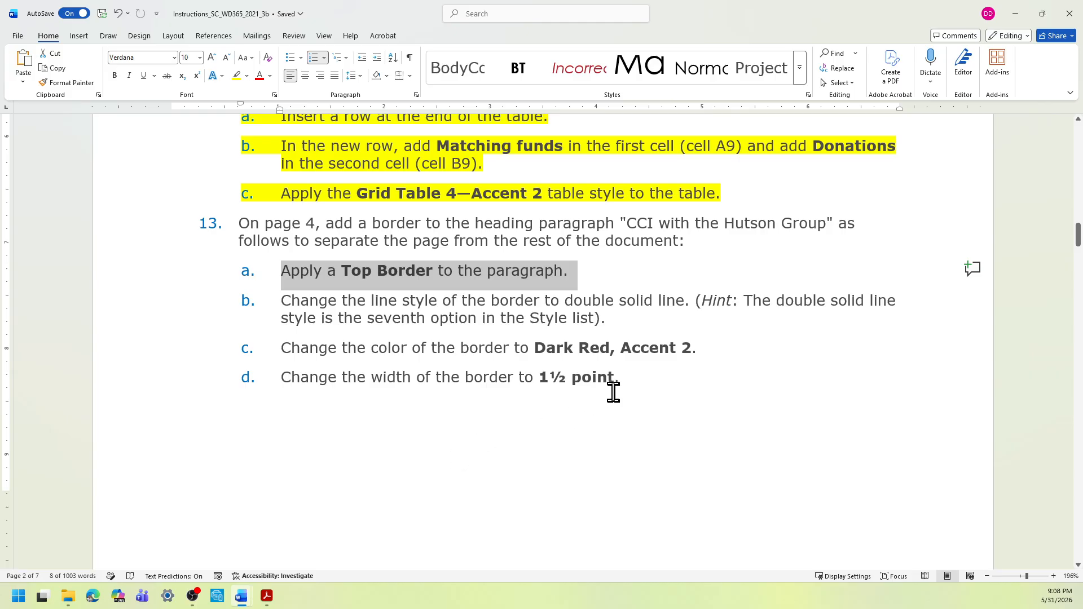
{"action": "left_click_drag", "start_coordinate": [623, 389], "coordinate": [238, 222]}
{"action": "left_click", "coordinate": [283, 208]}
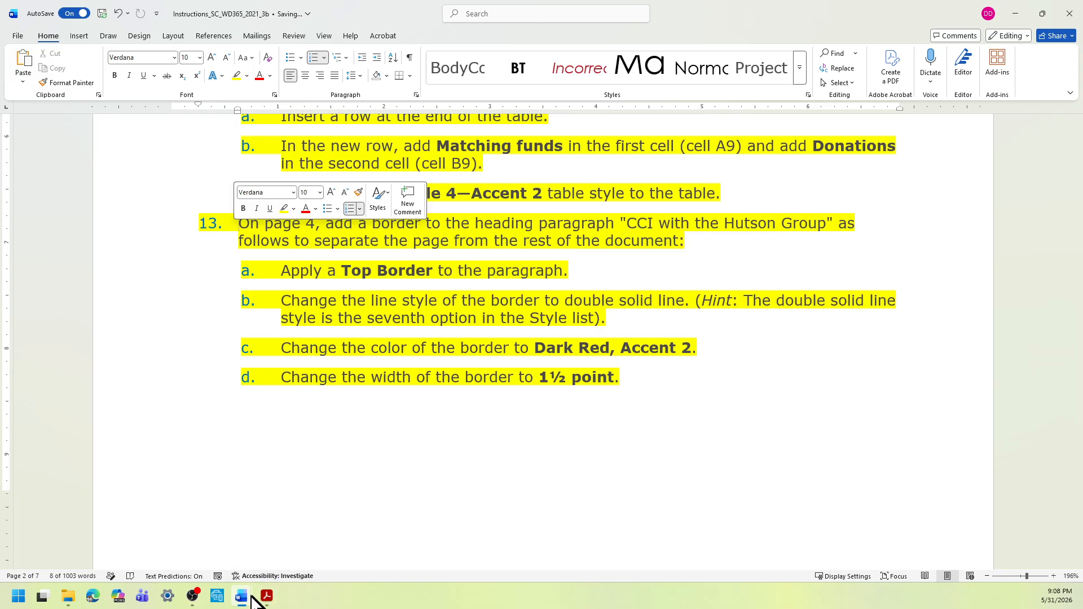
Step: Switch to the letter document and open the Borders and Shading settings for the "CCI with the Hutson Group" heading on page 4
{"action": "mouse_move", "coordinate": [245, 596]}
{"action": "left_click", "coordinate": [281, 568]}
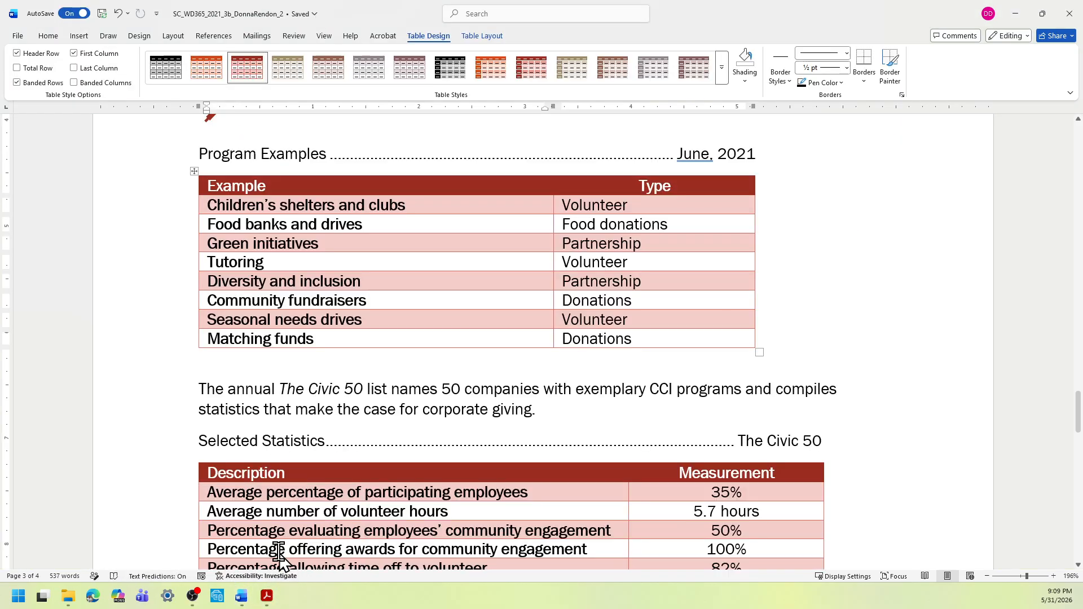
{"action": "scroll", "coordinate": [355, 459], "scroll_direction": "down", "scroll_amount": 3}
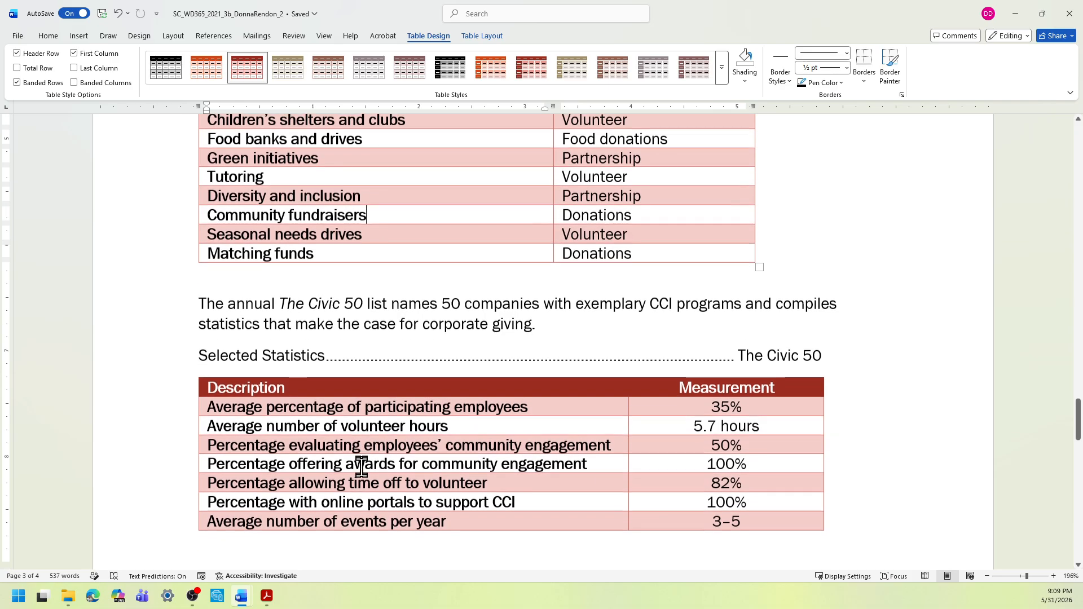
{"action": "scroll", "coordinate": [364, 545], "scroll_direction": "down", "scroll_amount": 6}
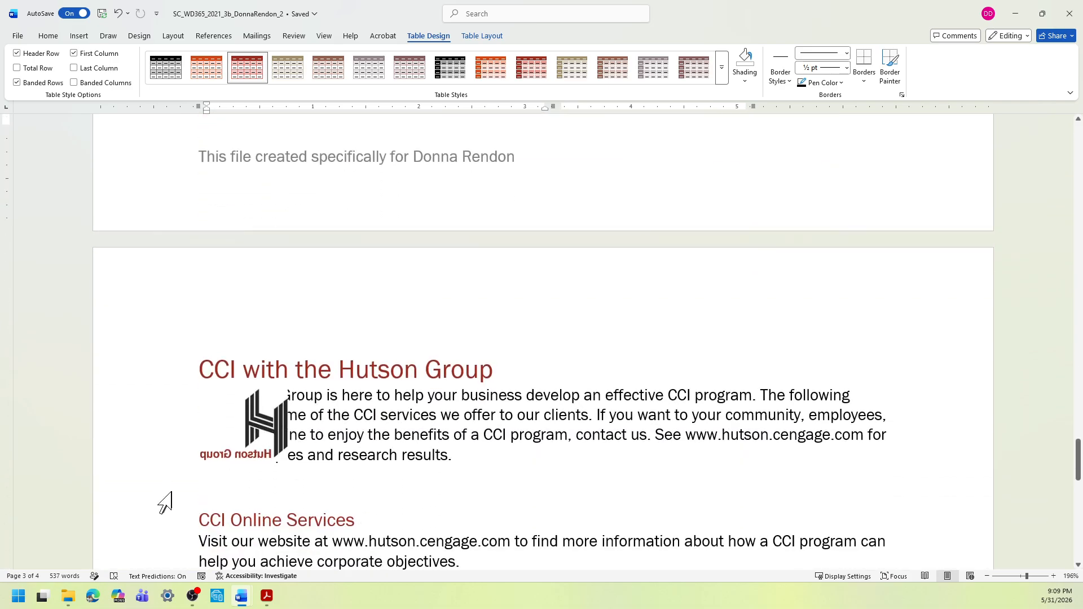
{"action": "left_click", "coordinate": [193, 477]}
{"action": "left_click", "coordinate": [202, 378]}
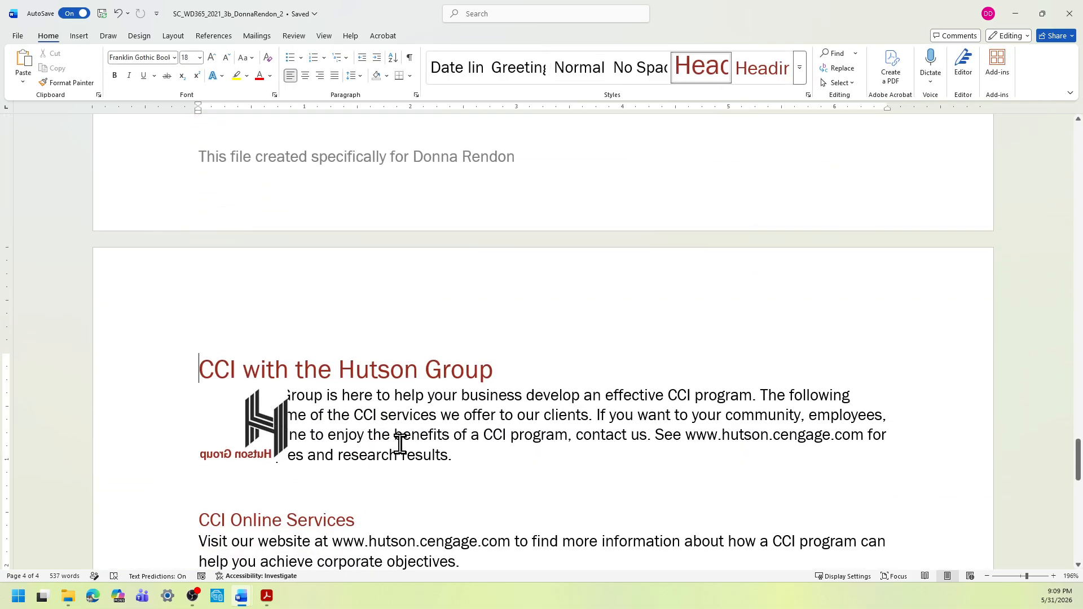
{"action": "left_click", "coordinate": [400, 442]}
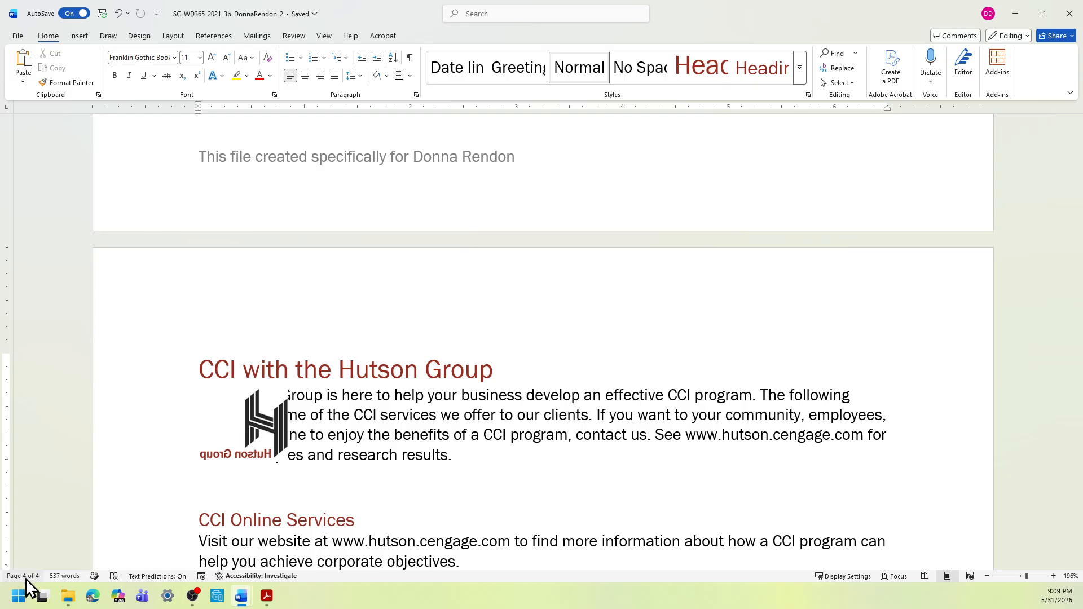
{"action": "left_click", "coordinate": [202, 365]}
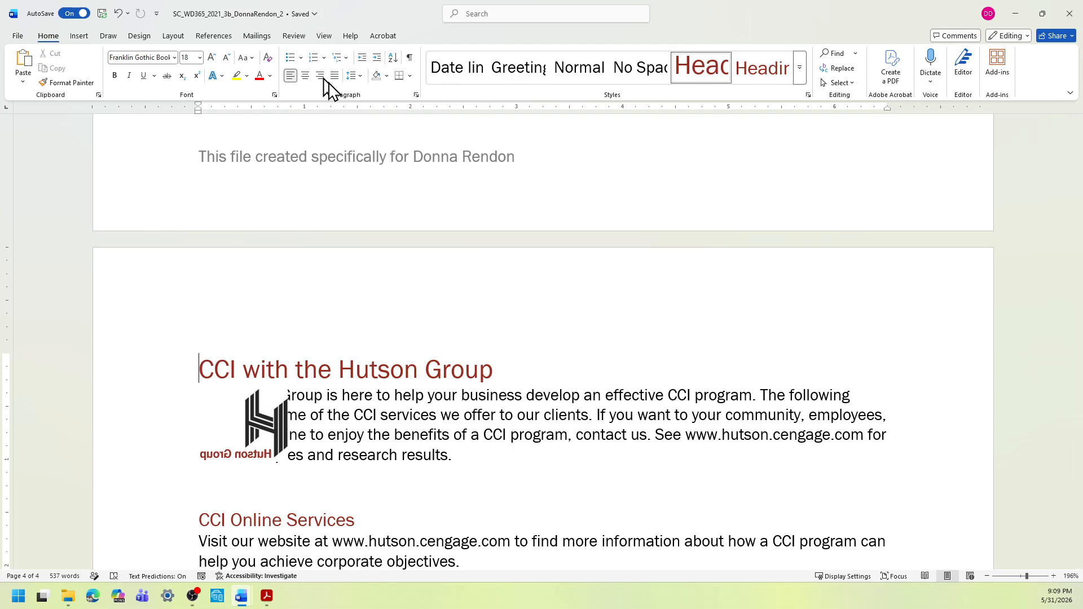
{"action": "left_click", "coordinate": [410, 76]}
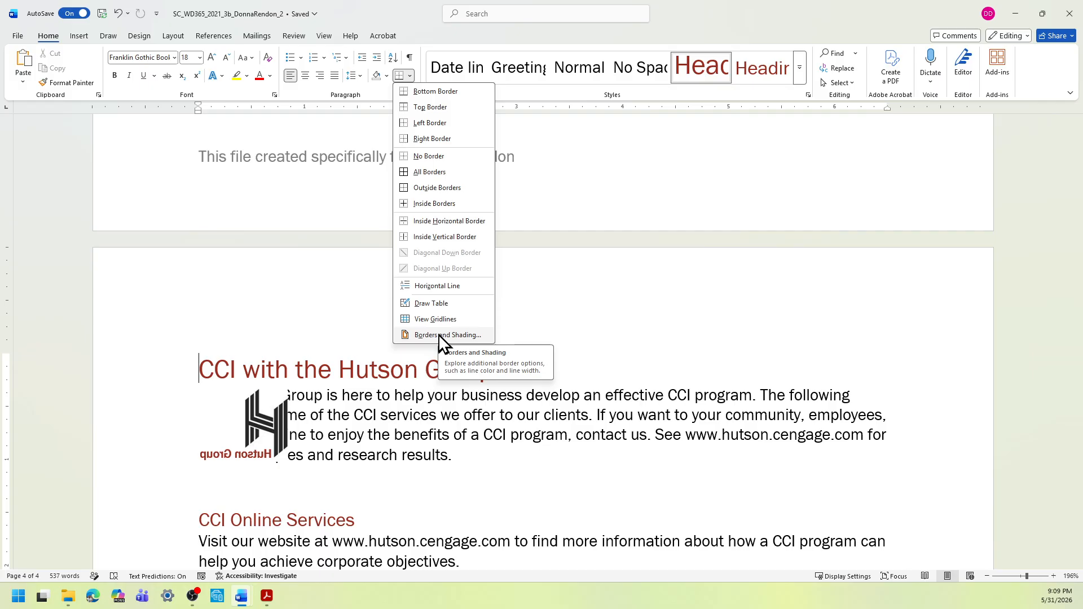
{"action": "left_click", "coordinate": [443, 336]}
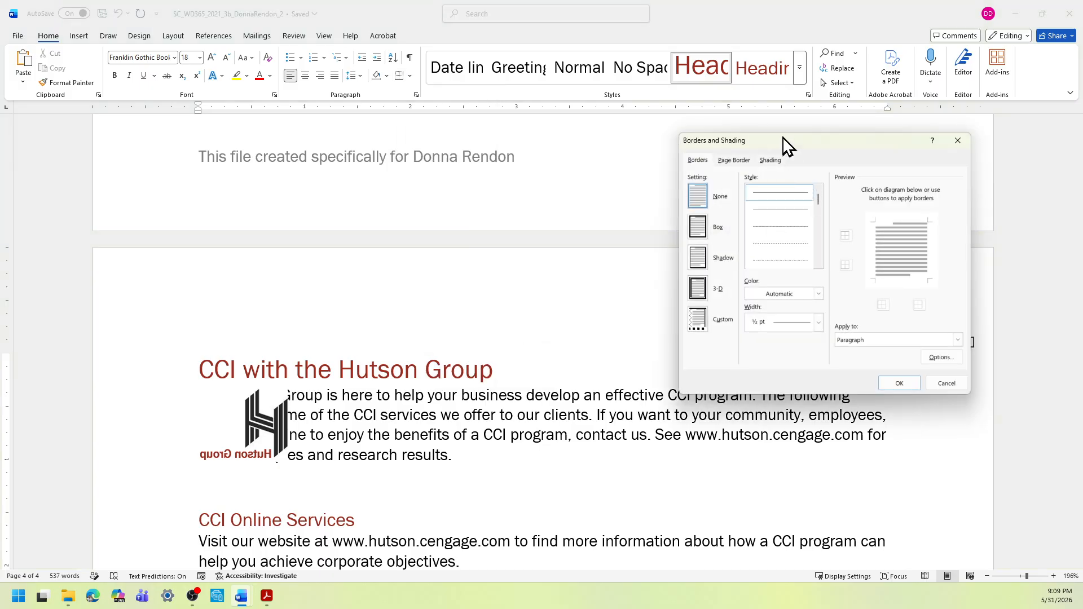
{"action": "left_click_drag", "start_coordinate": [783, 137], "coordinate": [711, 132]}
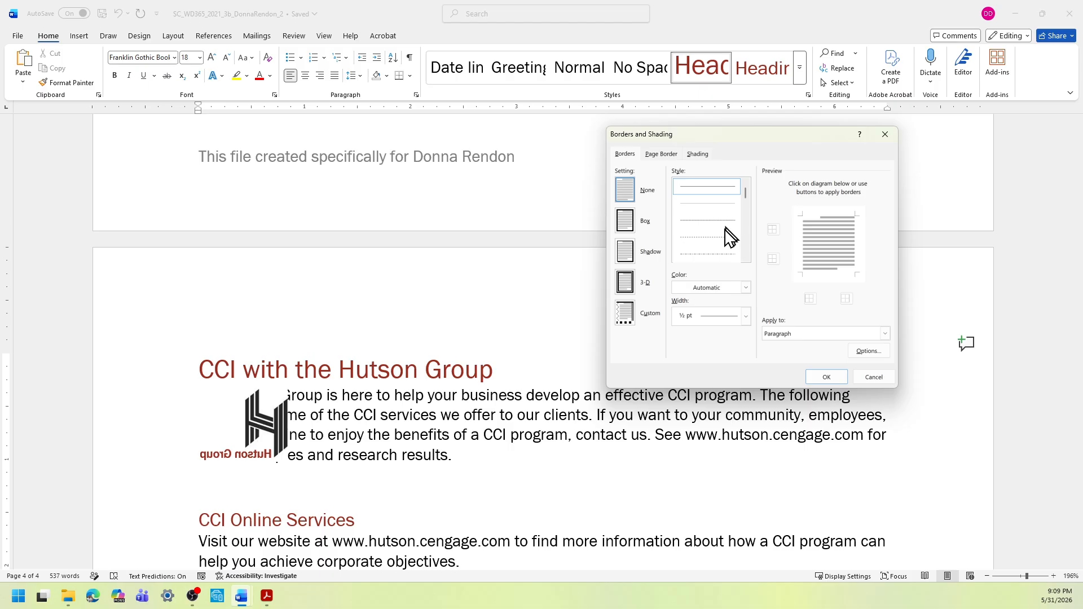
Step: Choose the double solid line style and remove the left, right and bottom borders so only the heading's top border remains
{"action": "left_click", "coordinate": [719, 244]}
{"action": "left_click", "coordinate": [718, 255]}
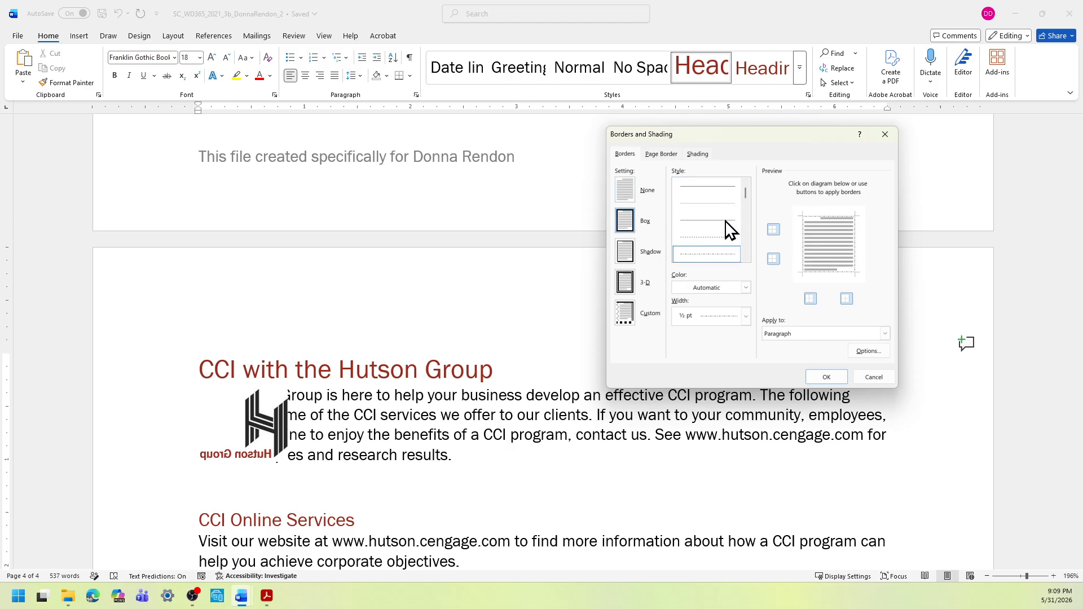
{"action": "left_click", "coordinate": [745, 258]}
{"action": "left_click", "coordinate": [745, 258]}
{"action": "left_click", "coordinate": [745, 258]}
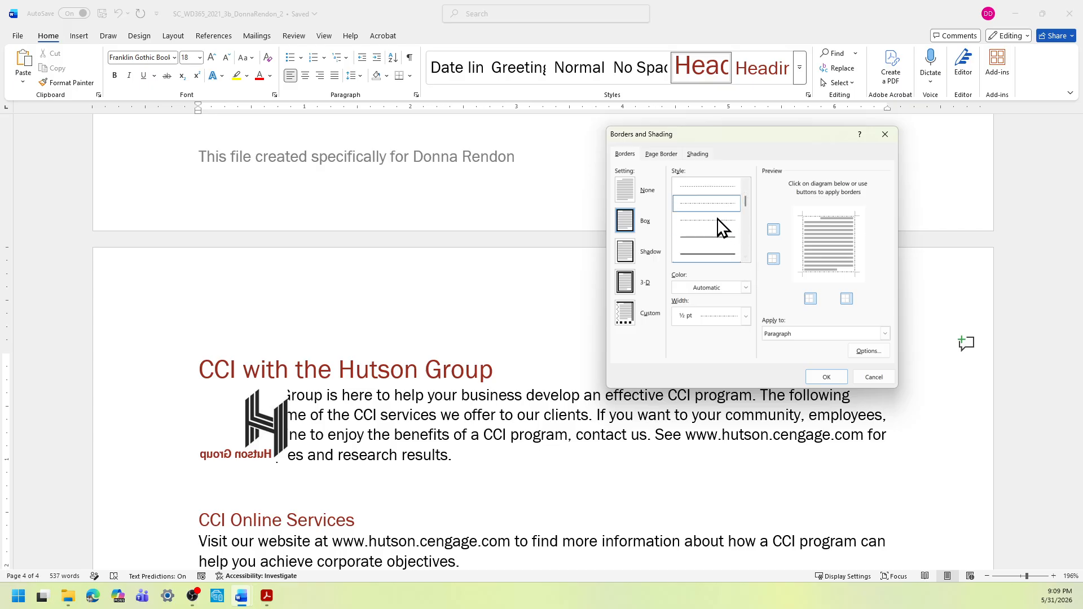
{"action": "left_click", "coordinate": [707, 238]}
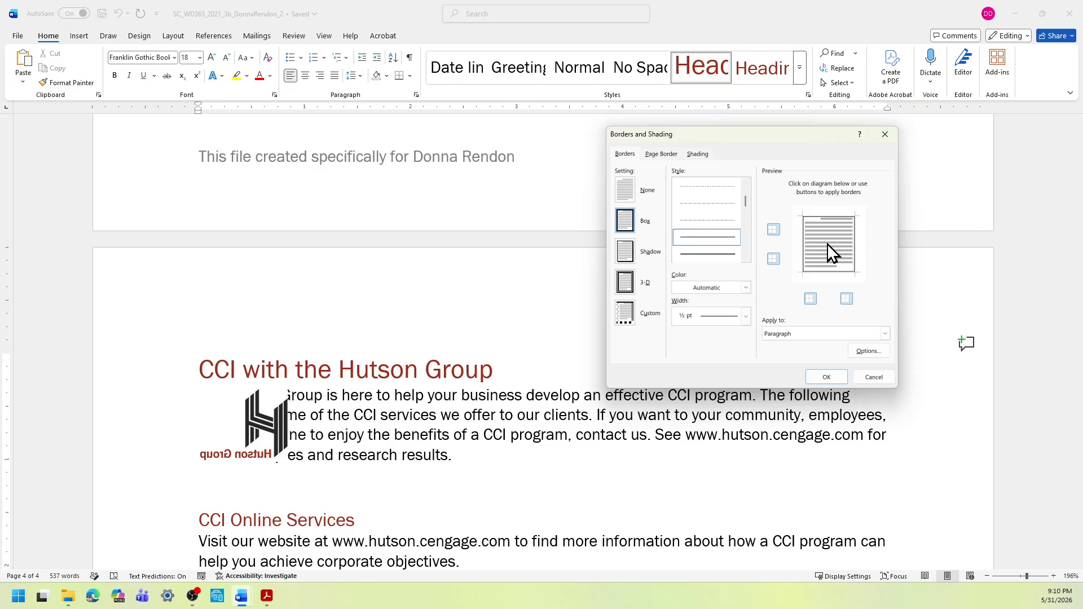
{"action": "left_click", "coordinate": [804, 243]}
{"action": "left_click", "coordinate": [851, 241]}
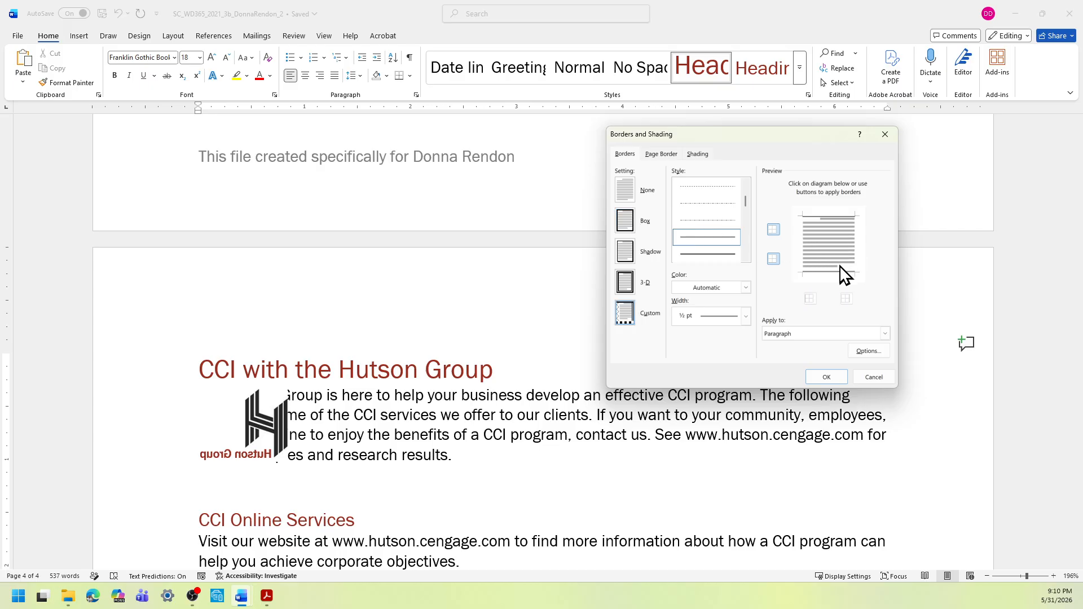
{"action": "left_click", "coordinate": [838, 272]}
Step: Examine the border style list to check the position of the double solid line option
{"action": "left_click", "coordinate": [745, 184]}
{"action": "left_click", "coordinate": [745, 183]}
{"action": "left_click", "coordinate": [745, 184]}
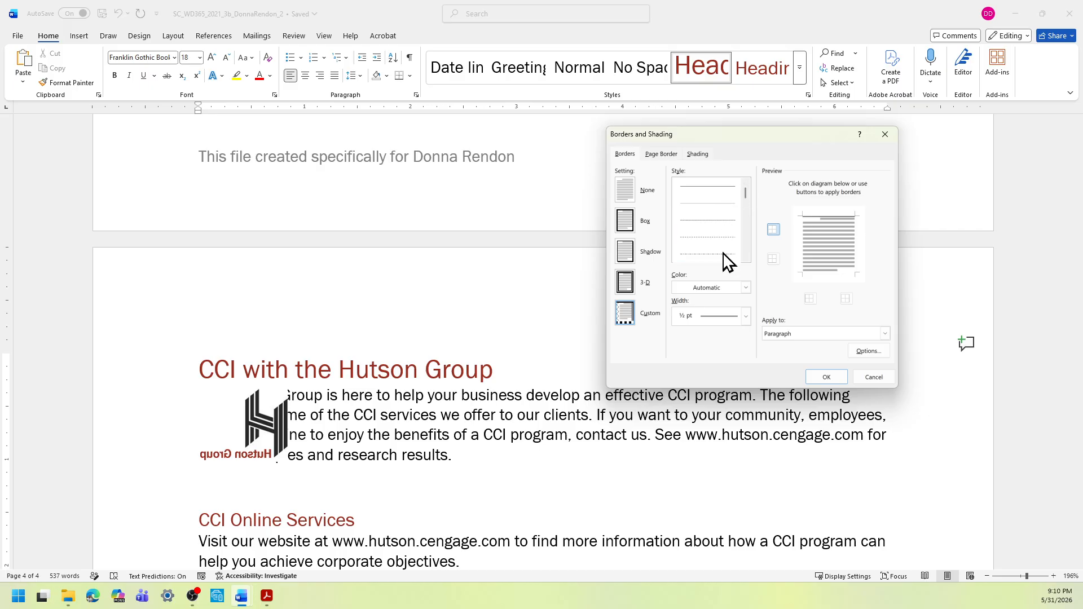
{"action": "left_click", "coordinate": [745, 258]}
{"action": "left_click", "coordinate": [745, 258]}
{"action": "left_click", "coordinate": [746, 258]}
{"action": "left_click", "coordinate": [746, 258]}
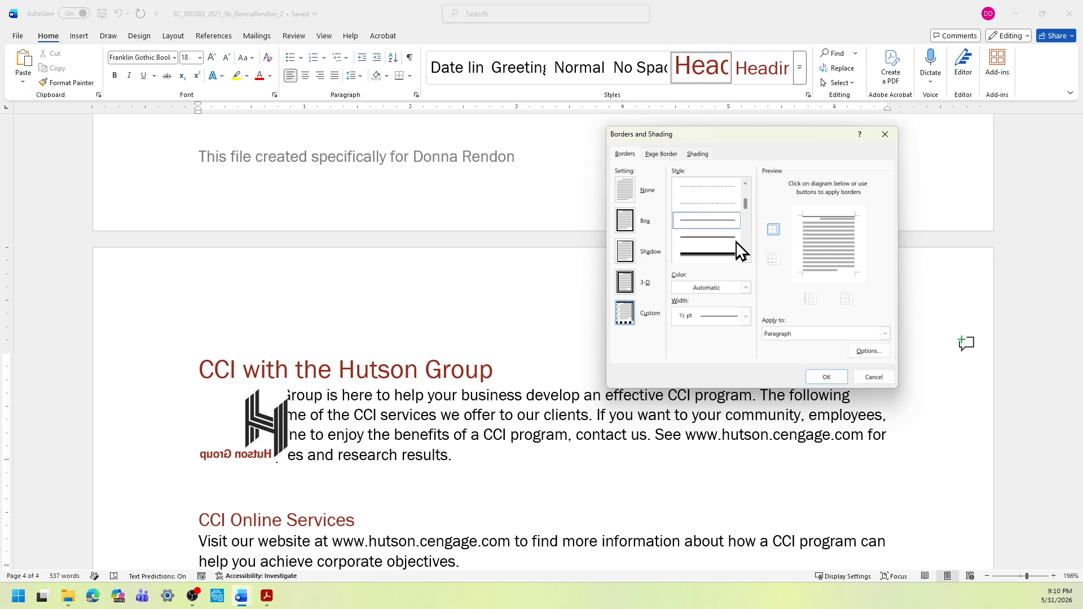
{"action": "left_click_drag", "start_coordinate": [744, 205], "coordinate": [744, 193]}
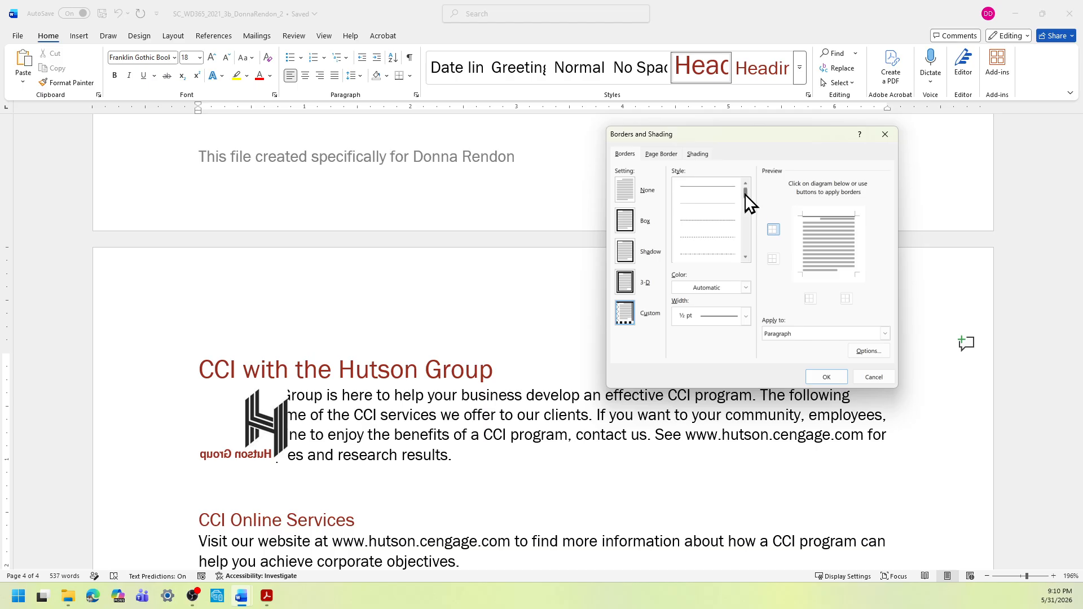
{"action": "left_click", "coordinate": [745, 257]}
{"action": "left_click", "coordinate": [745, 258]}
{"action": "left_click", "coordinate": [746, 257]}
{"action": "left_click", "coordinate": [746, 257]}
{"action": "left_click", "coordinate": [745, 185]}
{"action": "left_click", "coordinate": [745, 185]}
{"action": "left_click", "coordinate": [745, 185]}
Step: Choose a 1½ pt width and the Dark Red, Accent 2 color in the border settings, and apply the heading's top border
{"action": "left_click", "coordinate": [745, 316]}
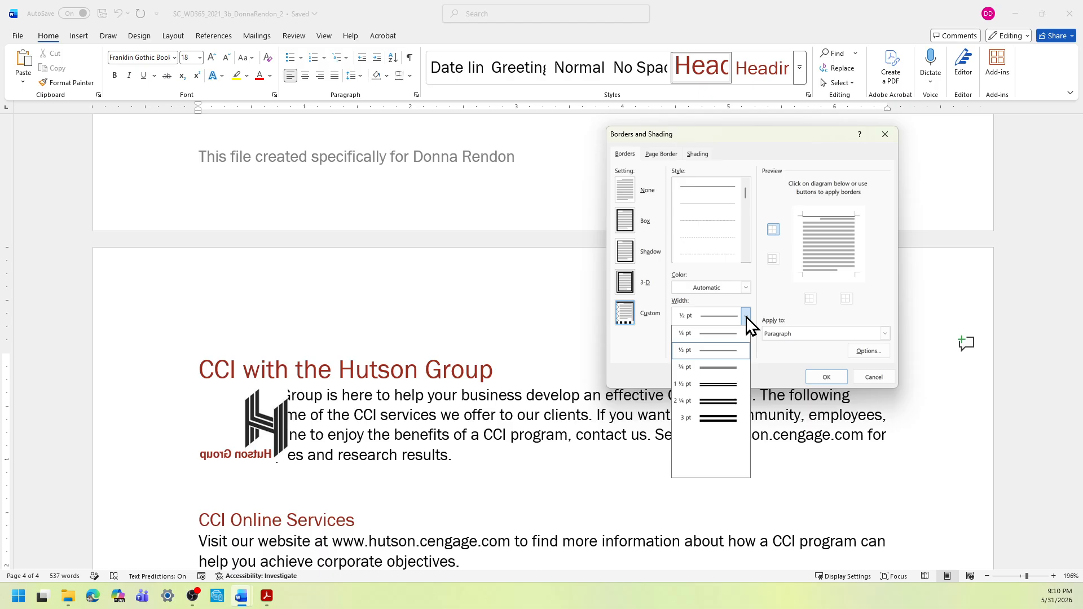
{"action": "left_click", "coordinate": [716, 384]}
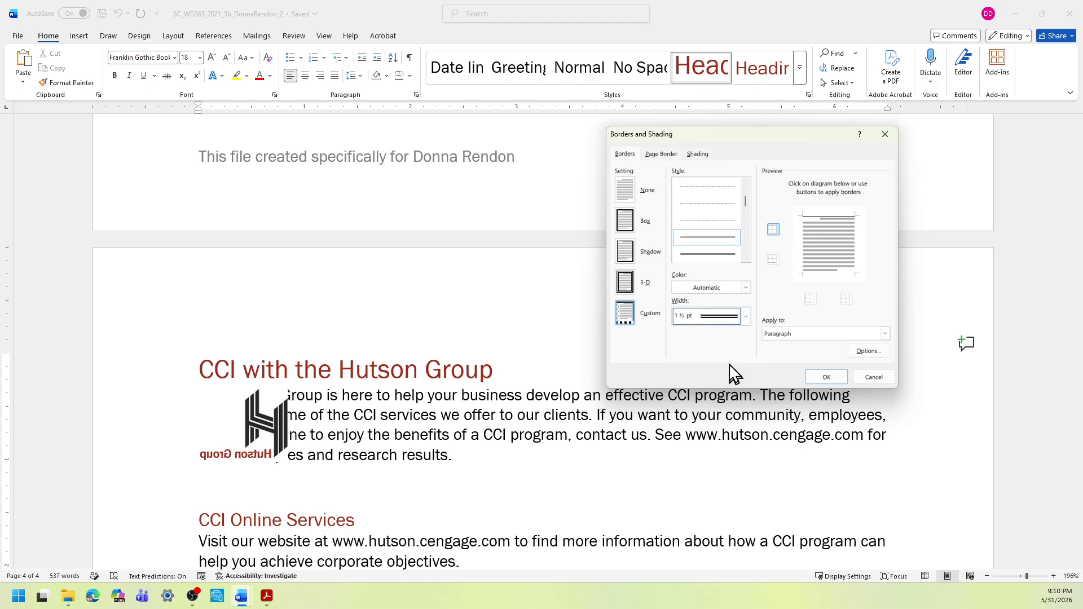
{"action": "left_click", "coordinate": [745, 287]}
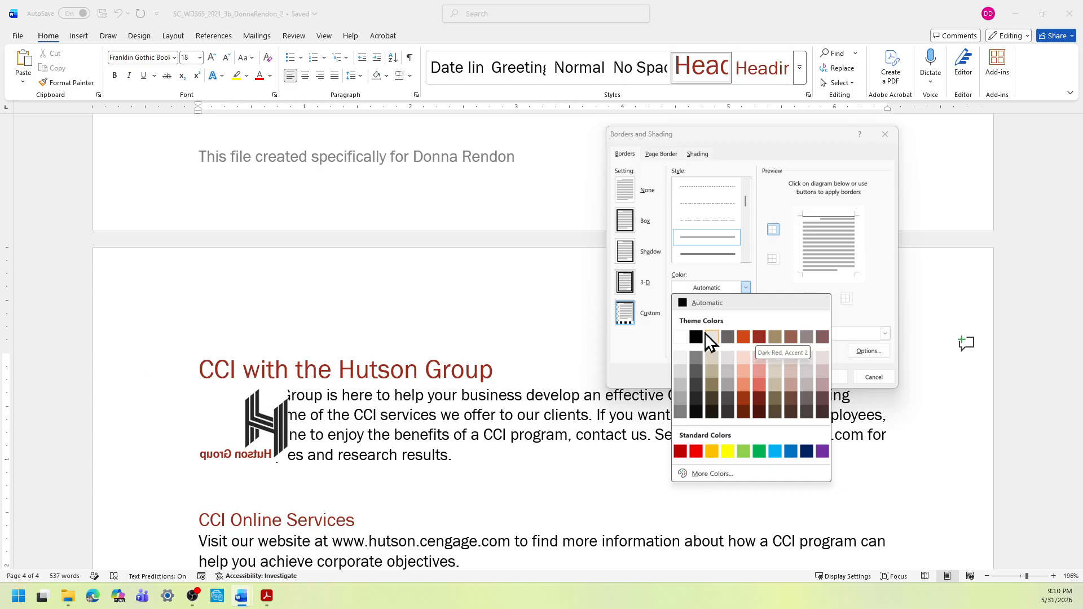
{"action": "left_click", "coordinate": [758, 336]}
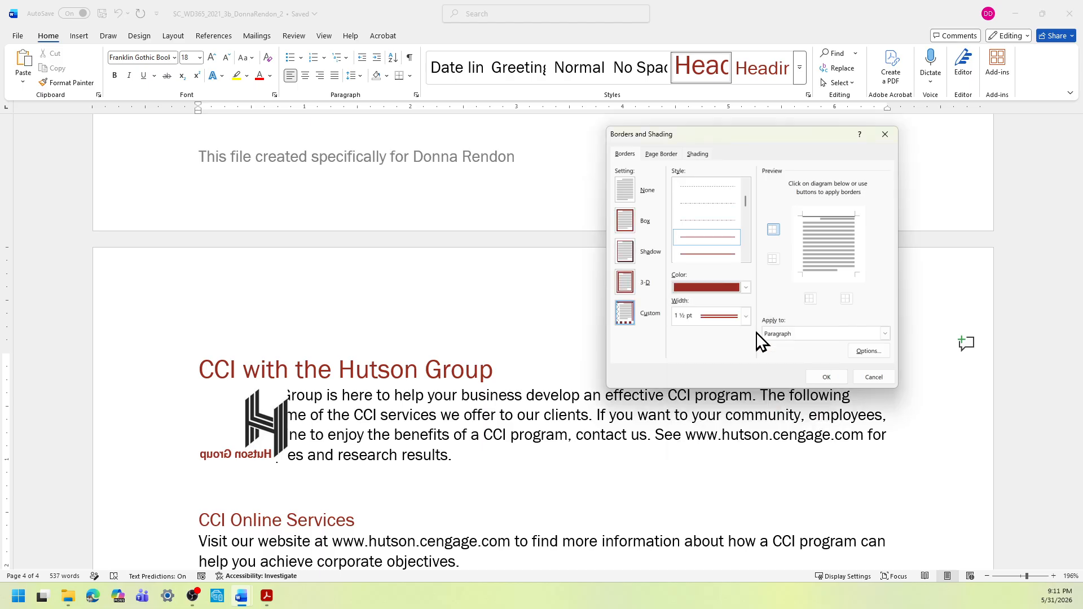
{"action": "left_click", "coordinate": [819, 377]}
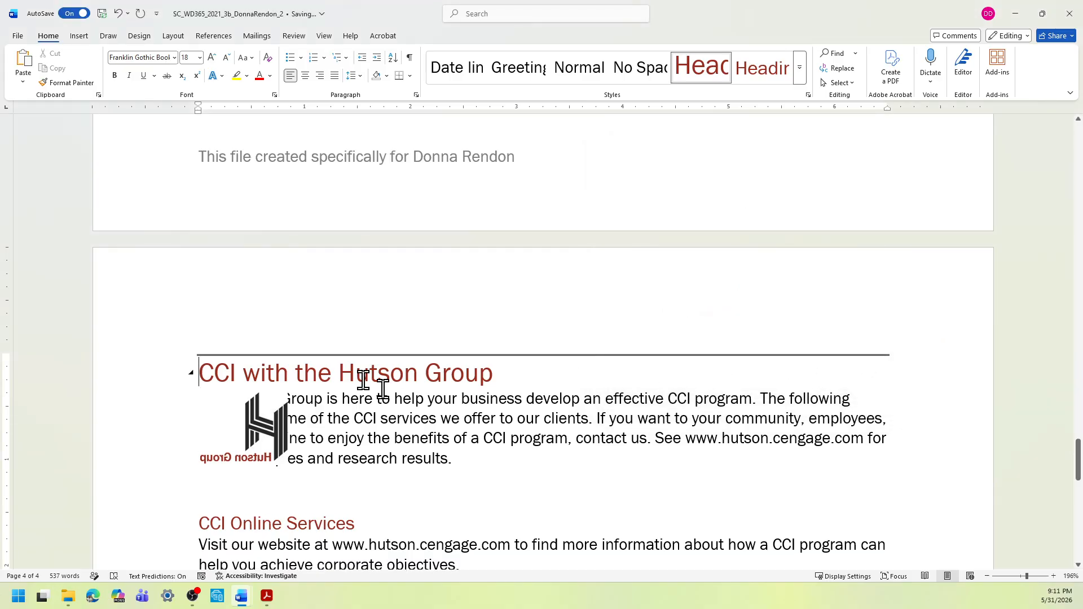
Step: Reopen the heading's border settings and reapply its top border with the Dark Red, Accent 2 color and a 1½ pt width
{"action": "left_click", "coordinate": [410, 77]}
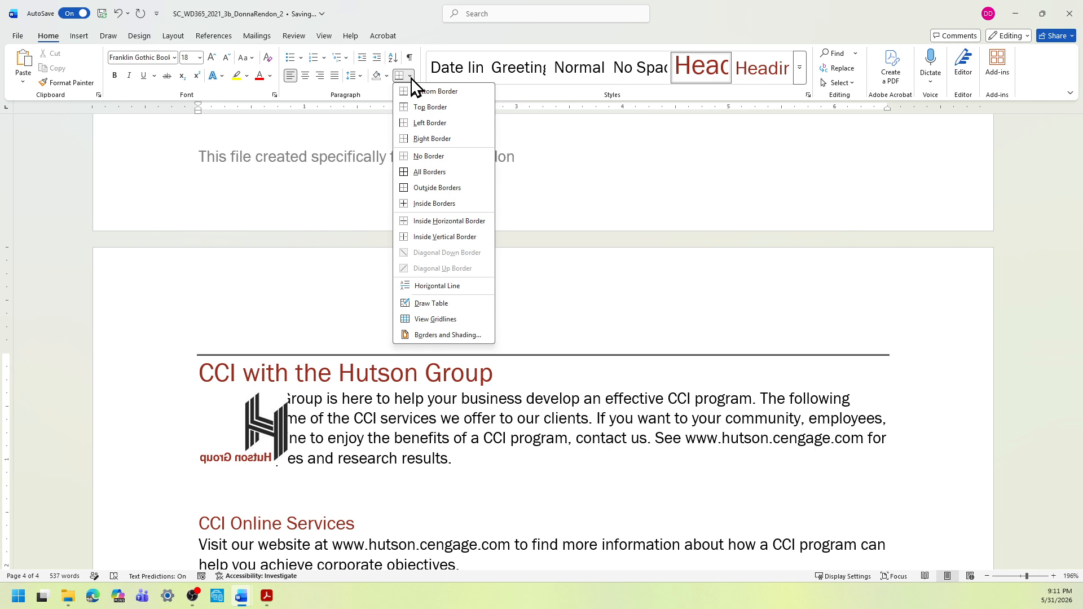
{"action": "left_click", "coordinate": [429, 334]}
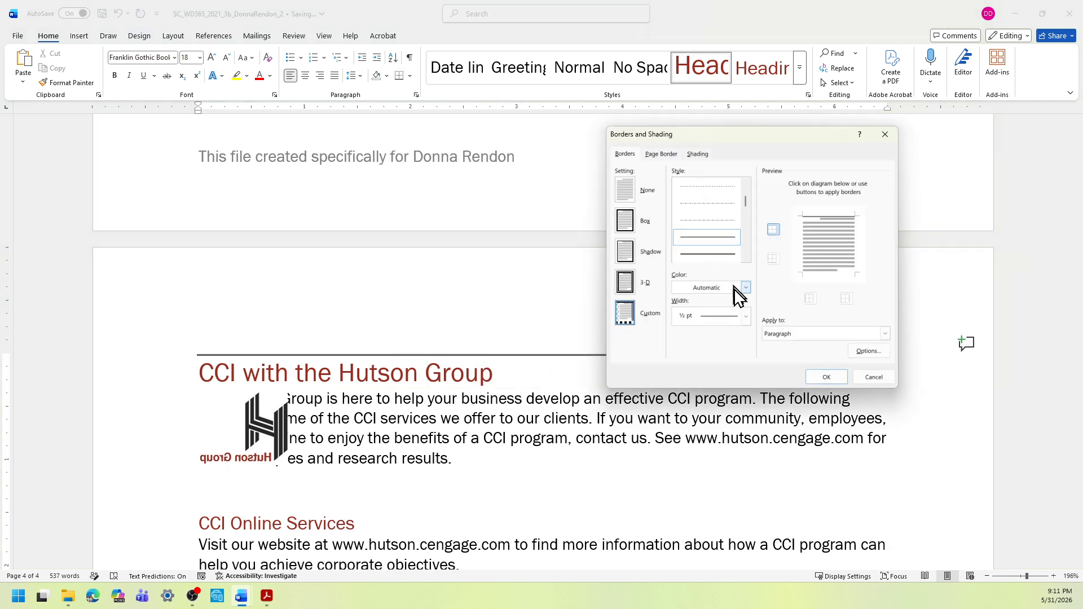
{"action": "left_click", "coordinate": [745, 287]}
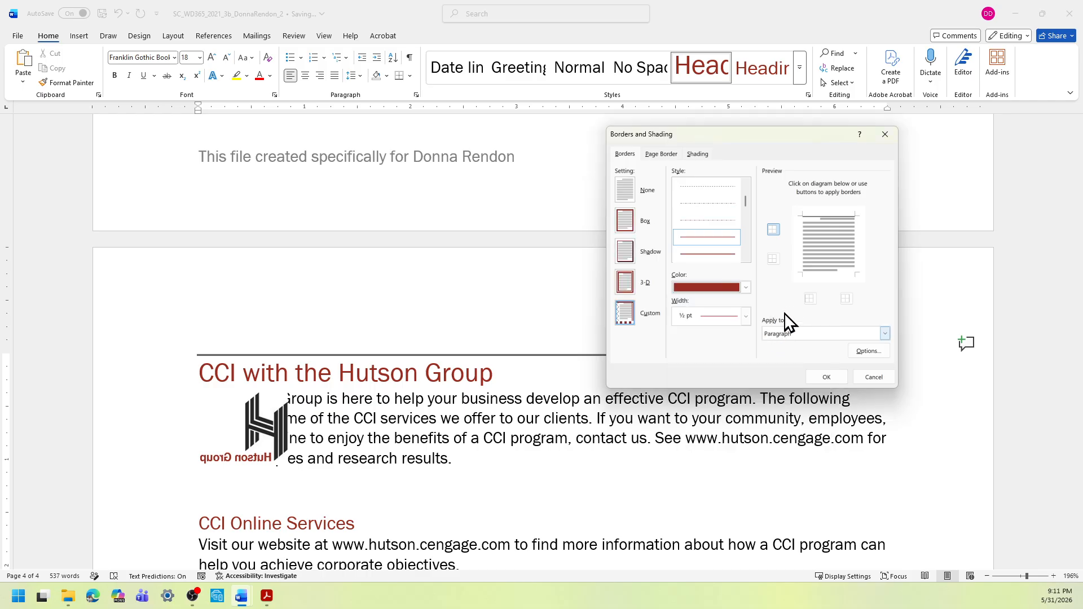
{"action": "left_click", "coordinate": [746, 318]}
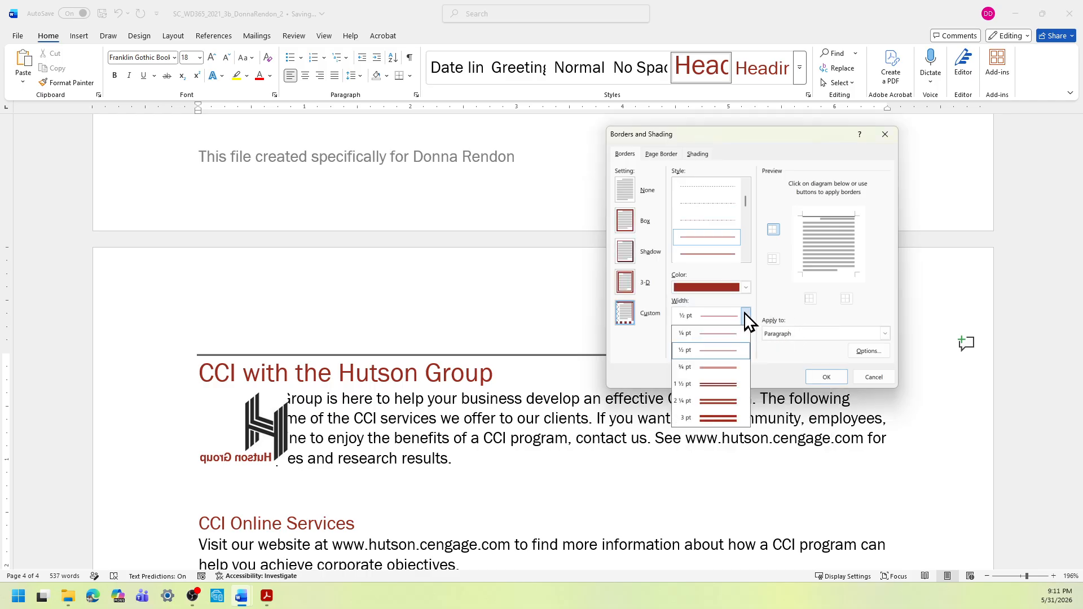
{"action": "left_click", "coordinate": [715, 384]}
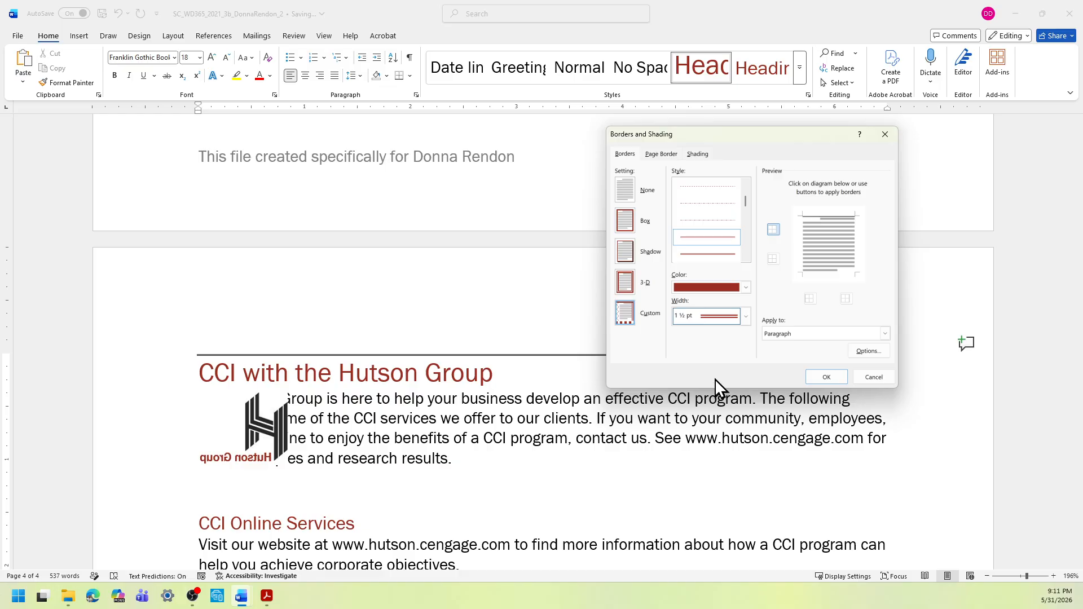
{"action": "left_click", "coordinate": [828, 217]}
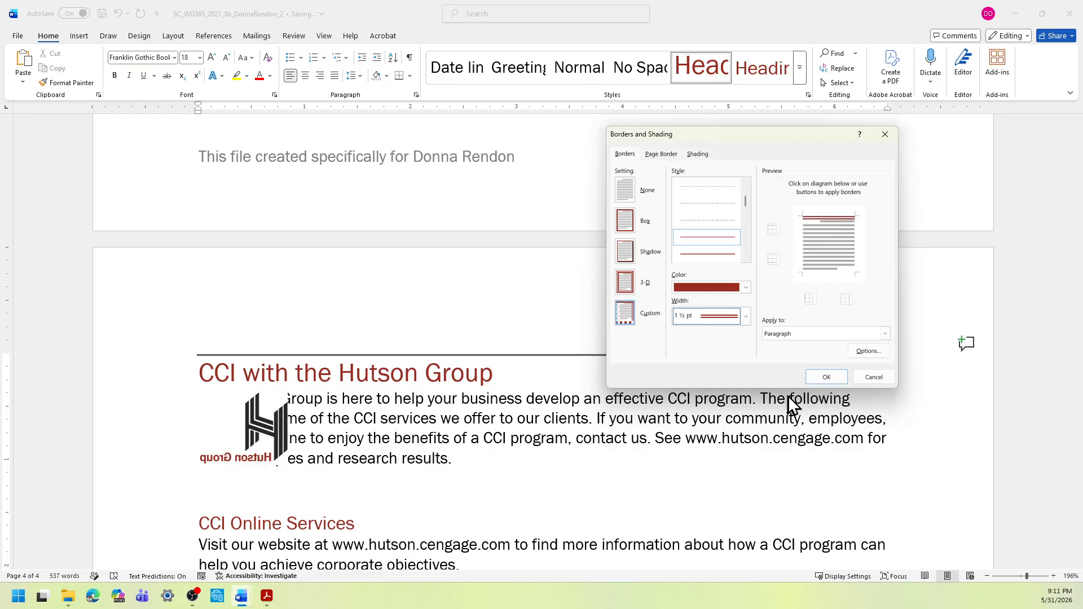
{"action": "left_click", "coordinate": [824, 376]}
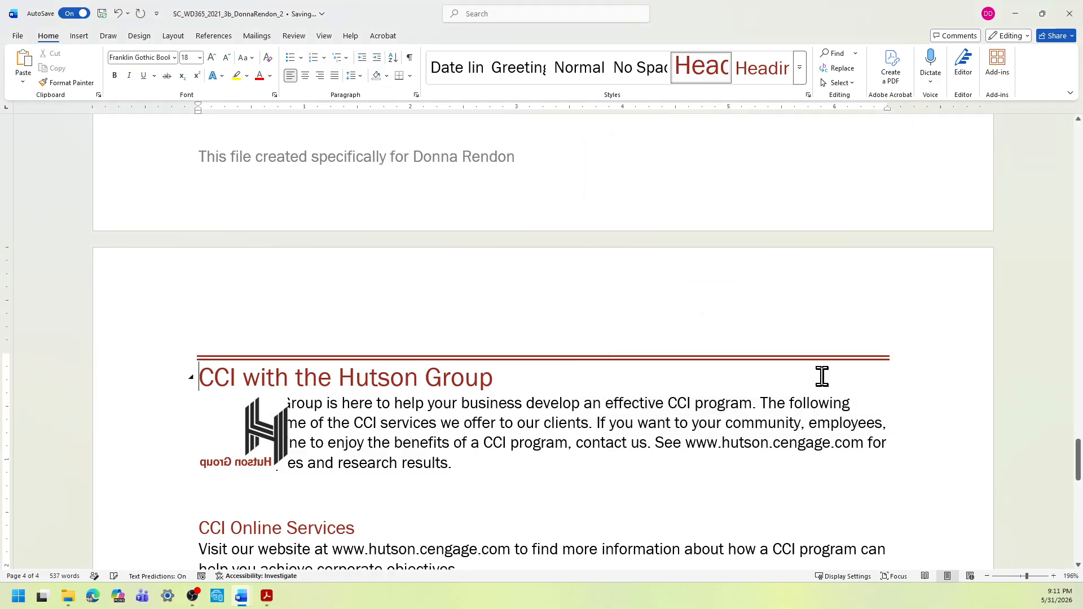
{"action": "left_click", "coordinate": [735, 456]}
Step: In the instructions document, highlight substep 14a about flipping the Hutson Group picture in yellow, and return to the letter document
{"action": "mouse_move", "coordinate": [243, 597]}
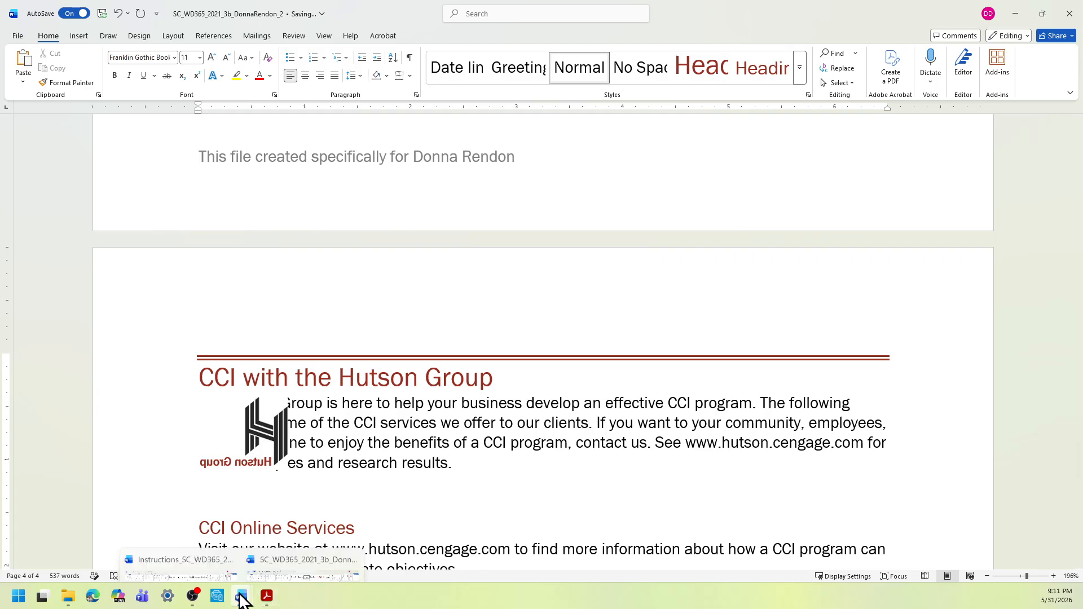
{"action": "left_click", "coordinate": [215, 568]}
{"action": "scroll", "coordinate": [551, 435], "scroll_direction": "down", "scroll_amount": 5}
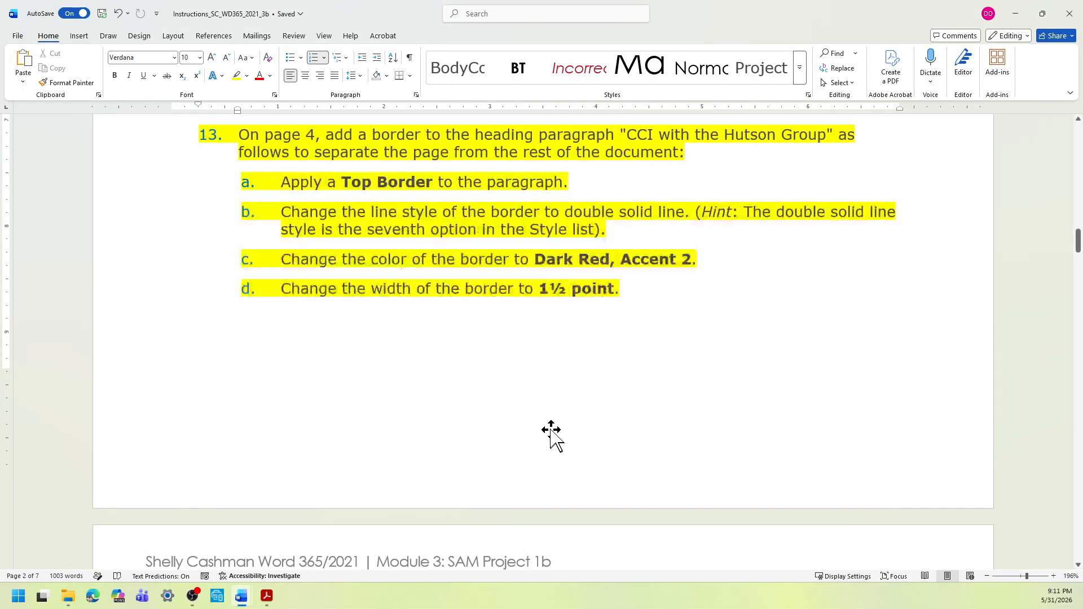
{"action": "scroll", "coordinate": [557, 434], "scroll_direction": "down", "scroll_amount": 4}
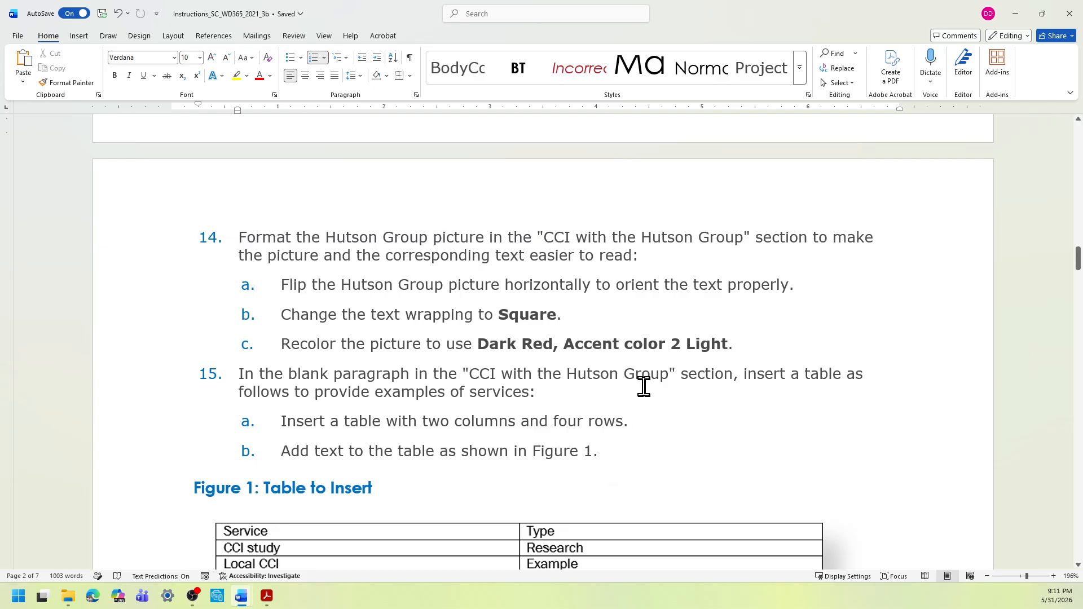
{"action": "triple_click", "coordinate": [643, 296]}
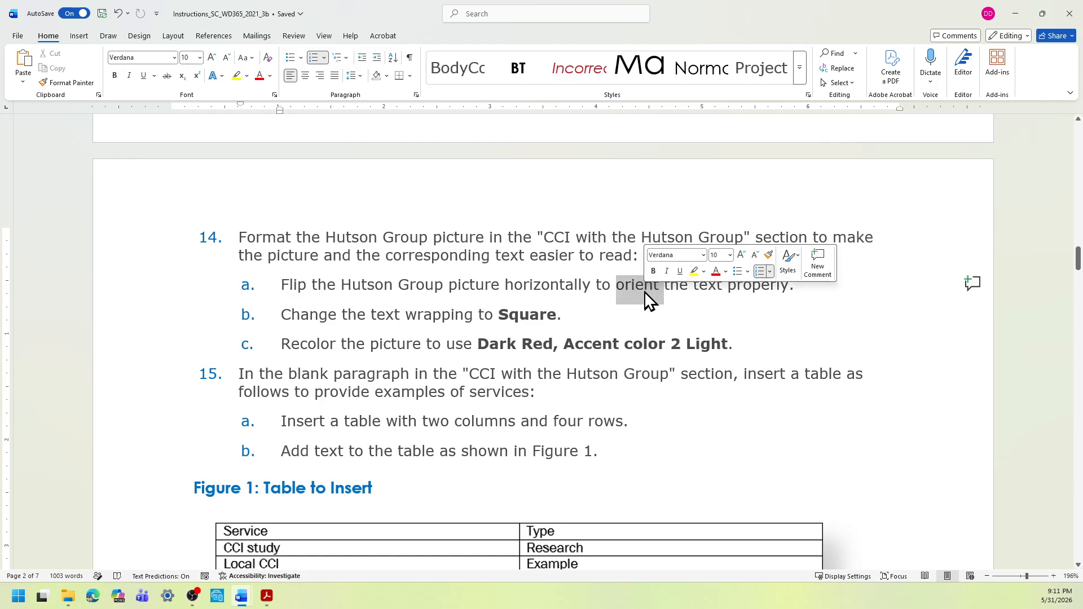
{"action": "left_click", "coordinate": [694, 273]}
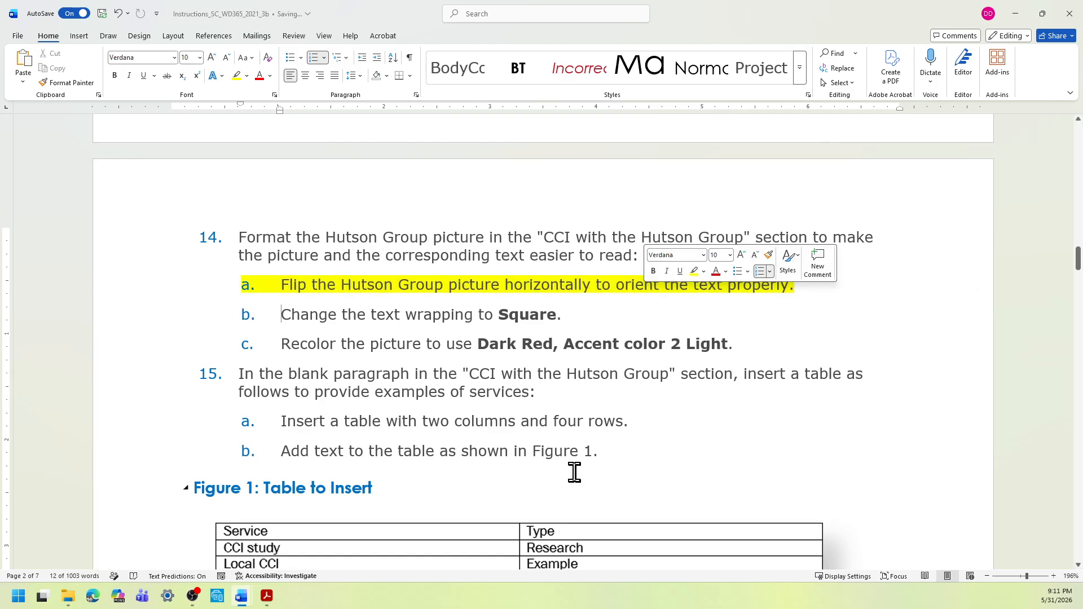
{"action": "mouse_move", "coordinate": [237, 597]}
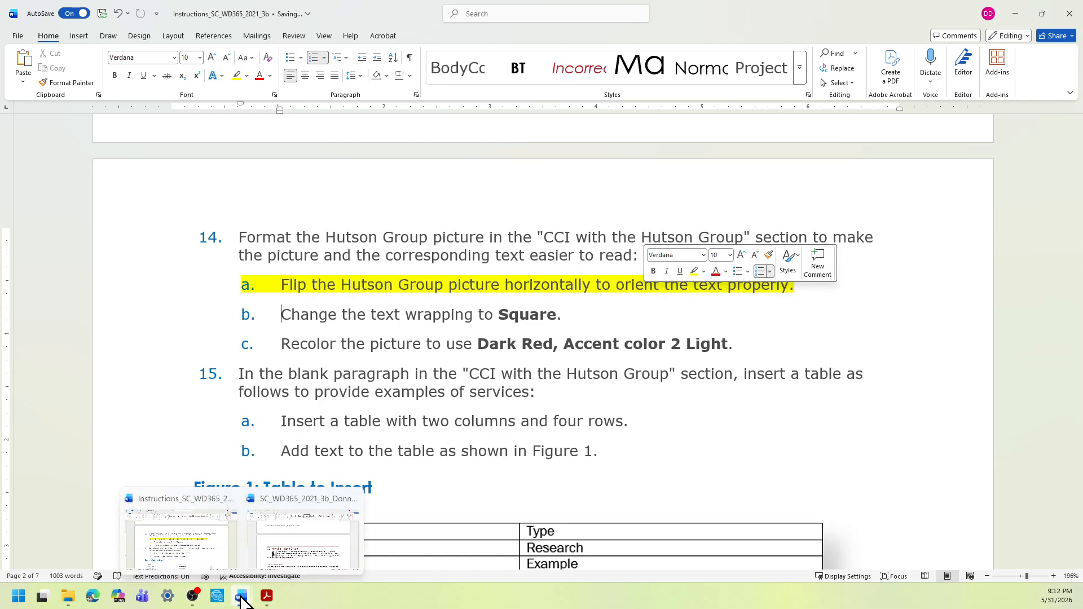
{"action": "left_click", "coordinate": [285, 547]}
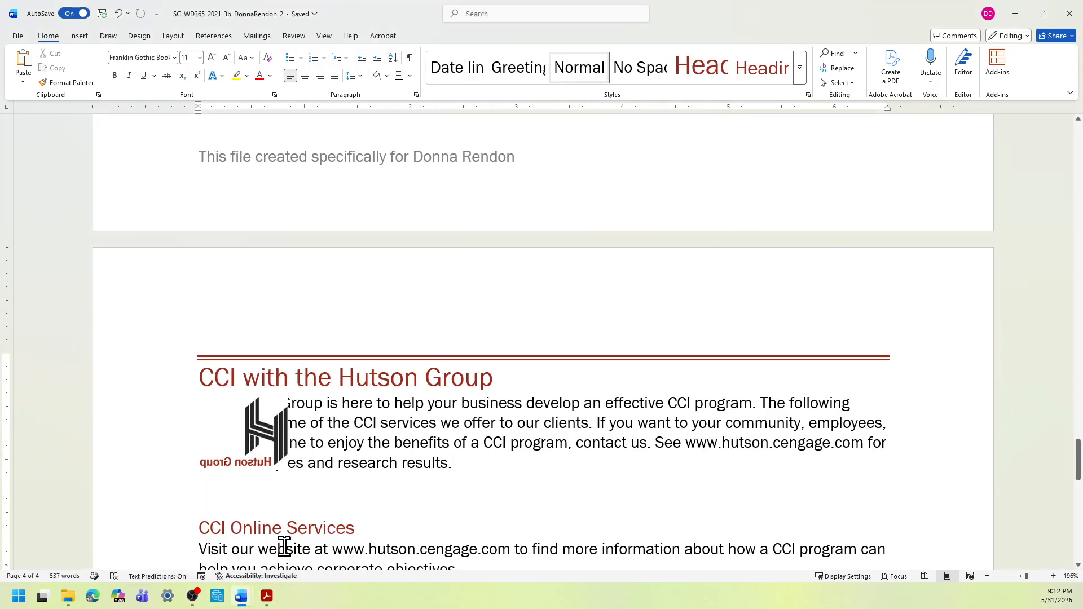
Step: Flip the Hutson Group picture in the "CCI with the Hutson Group" section horizontally
{"action": "left_click", "coordinate": [274, 451]}
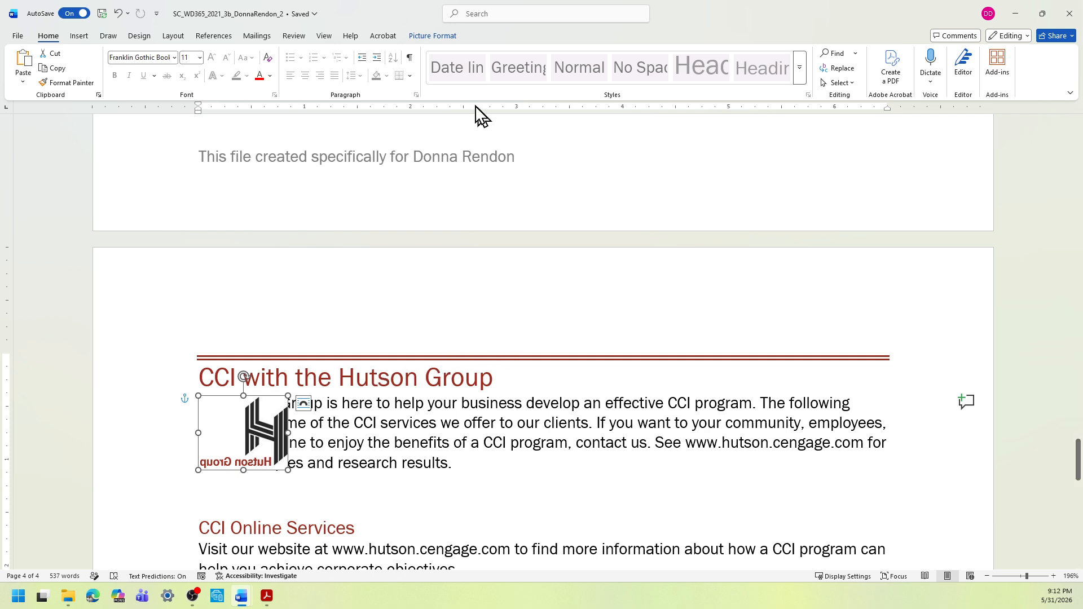
{"action": "left_click", "coordinate": [435, 40]}
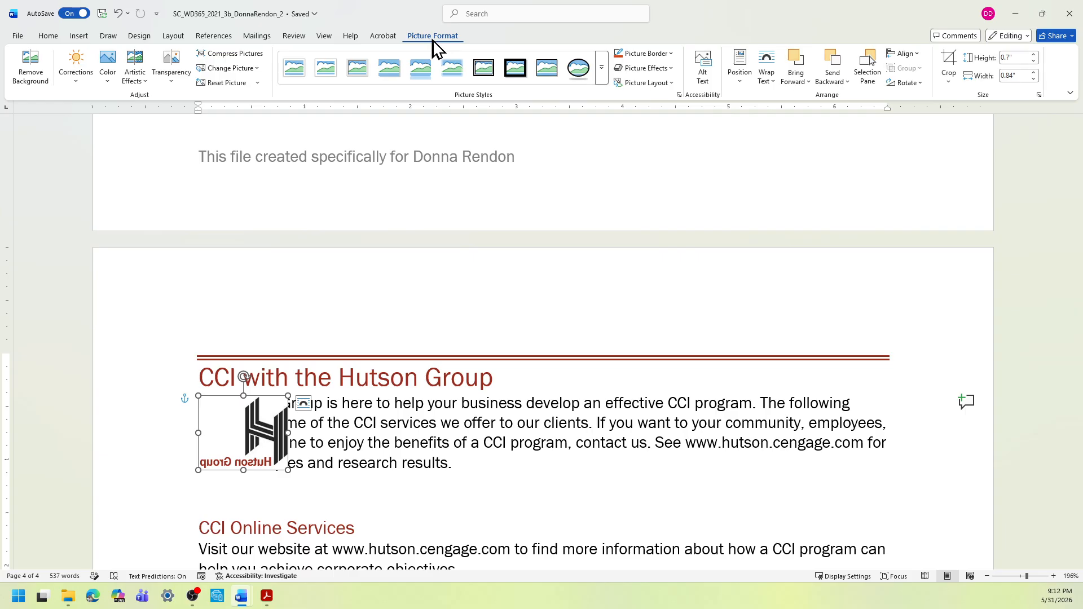
{"action": "left_click", "coordinate": [921, 85]}
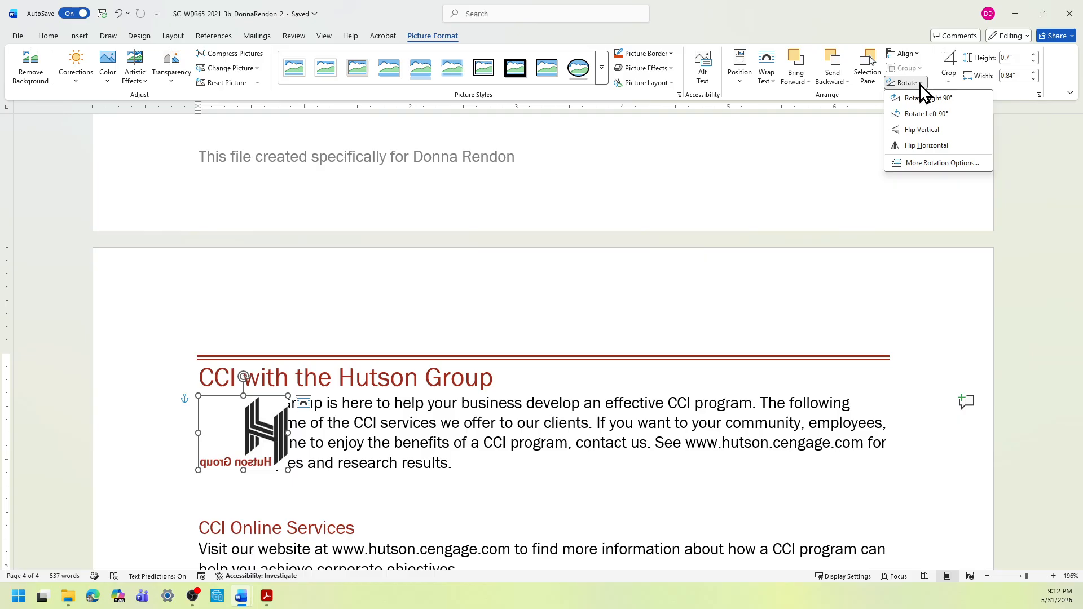
{"action": "left_click", "coordinate": [925, 145]}
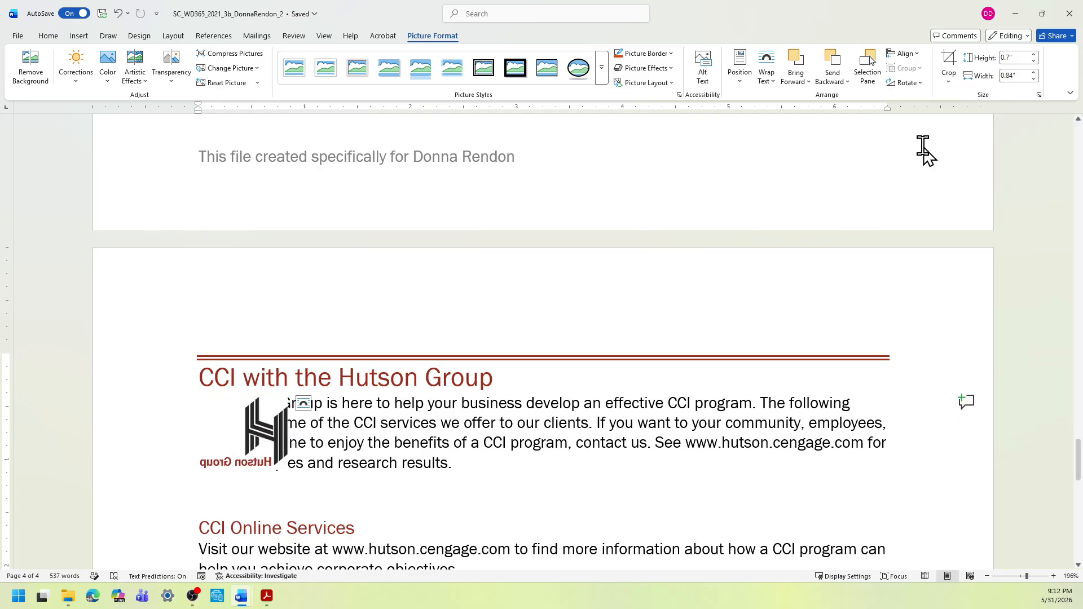
{"action": "key", "text": "ctrl+z"}
Step: In the instructions document, highlight substep 14b about changing the text wrapping in yellow
{"action": "mouse_move", "coordinate": [241, 599]}
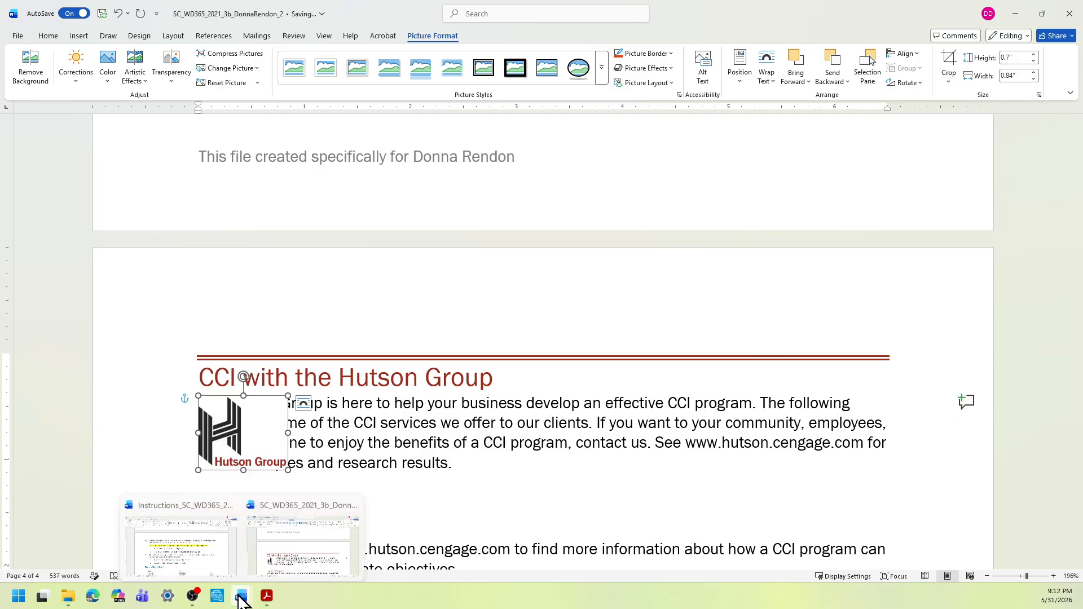
{"action": "left_click", "coordinate": [185, 548]}
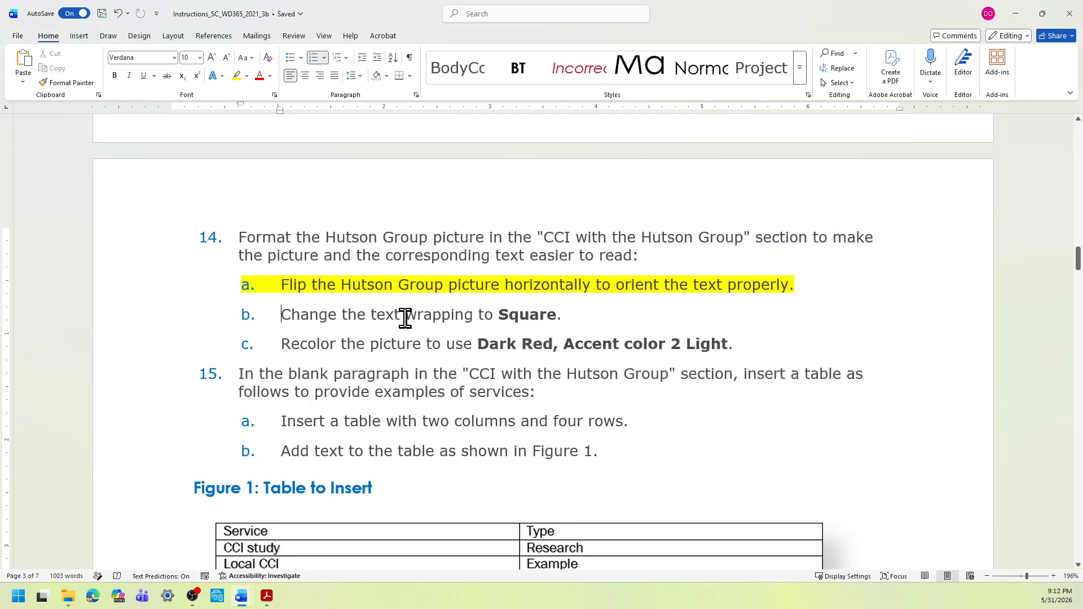
{"action": "triple_click", "coordinate": [405, 319]}
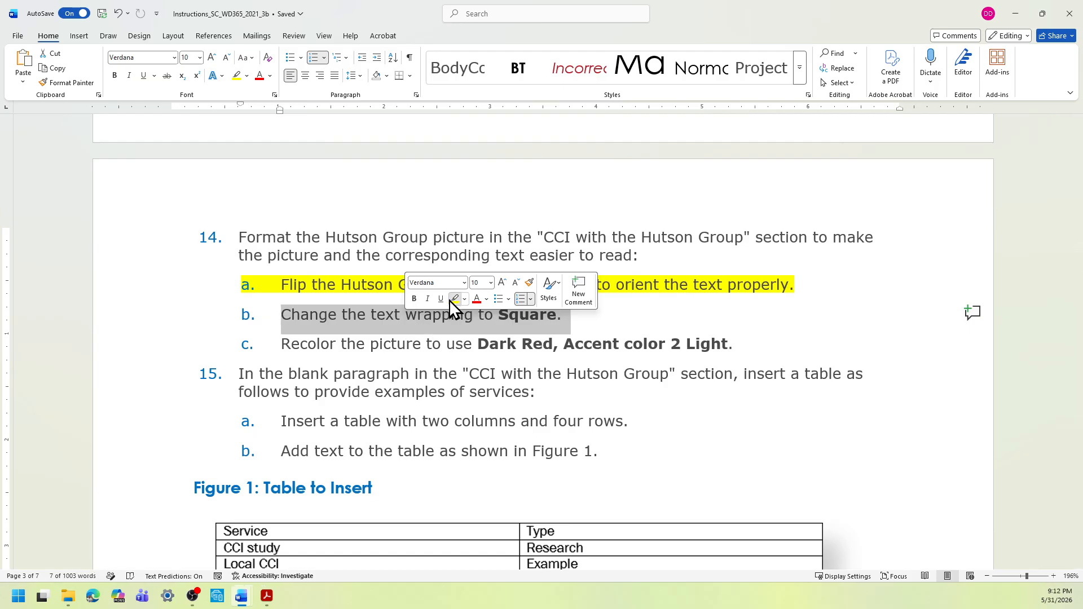
{"action": "left_click", "coordinate": [450, 299]}
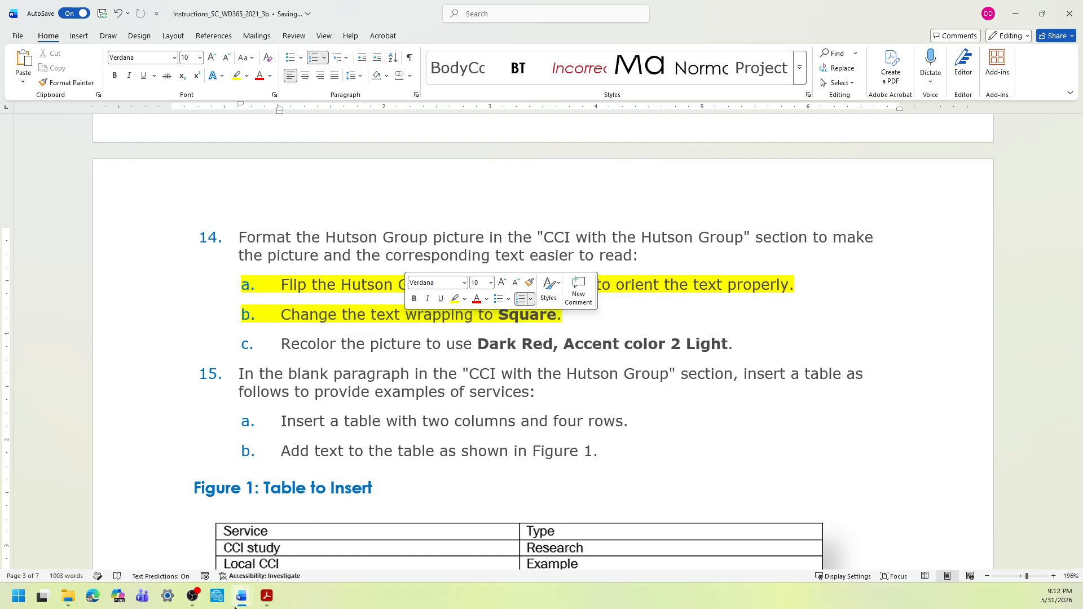
Step: Return to the letter document and set the Hutson Group picture's text wrapping to Square
{"action": "mouse_move", "coordinate": [242, 596]}
{"action": "left_click", "coordinate": [279, 564]}
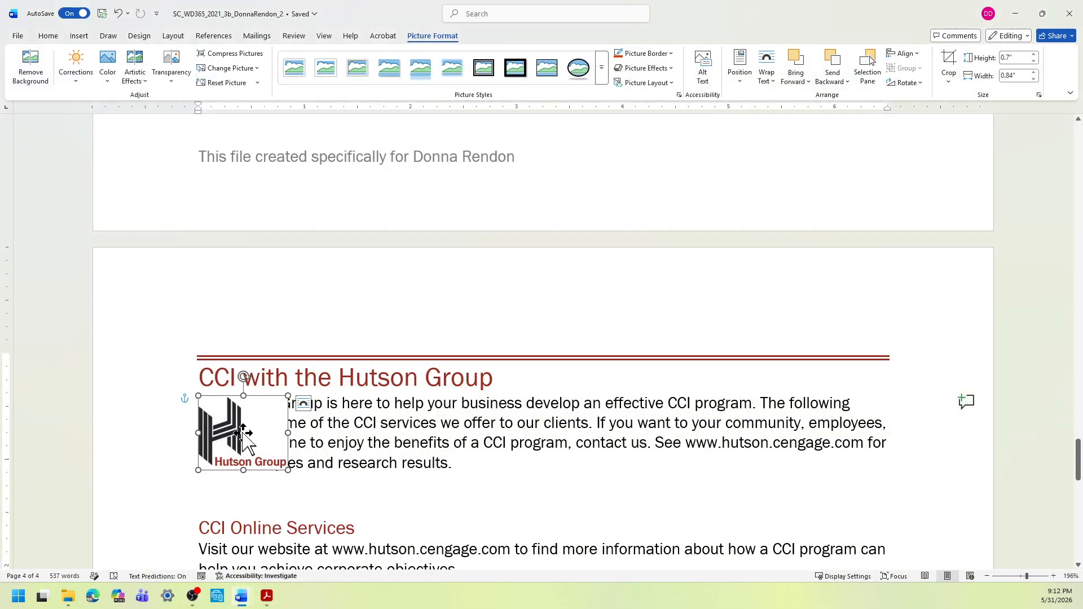
{"action": "left_click", "coordinate": [772, 85]}
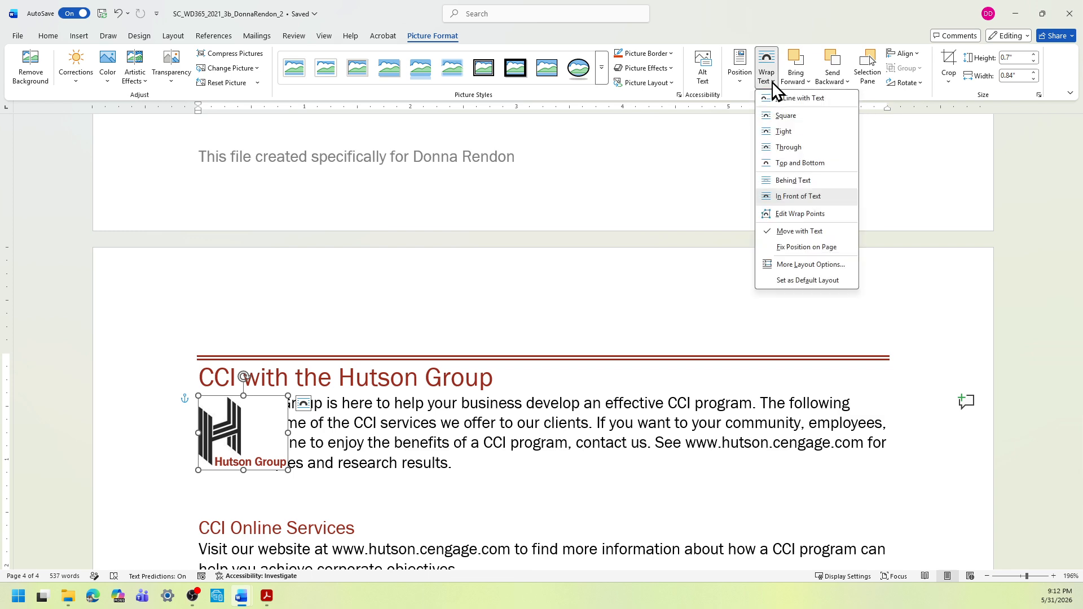
{"action": "left_click", "coordinate": [784, 116]}
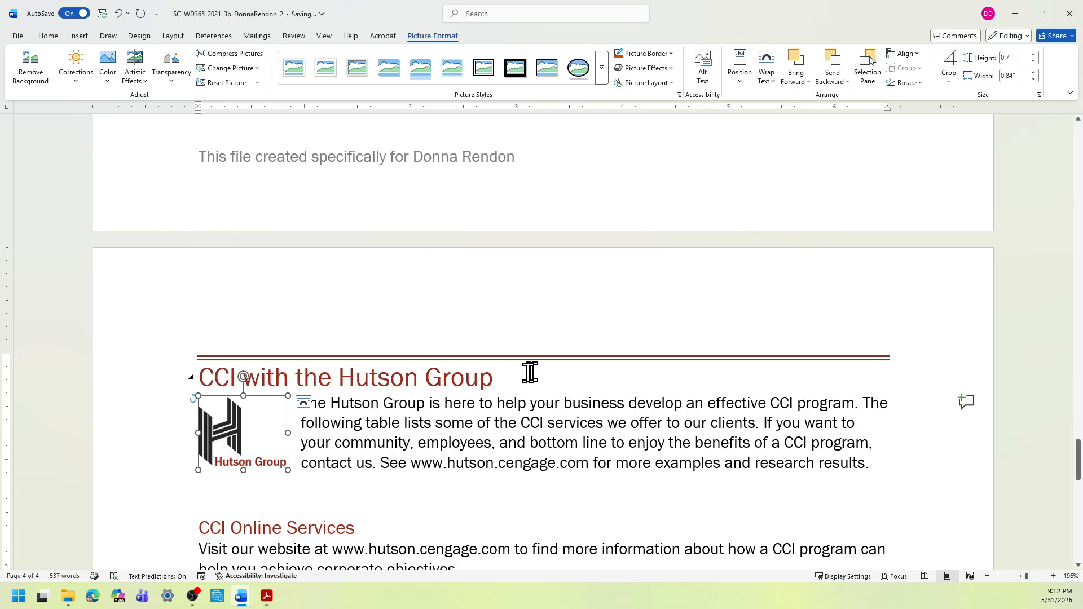
Step: In the instructions document, highlight substep 14c about recoloring the picture in yellow
{"action": "mouse_move", "coordinate": [242, 596]}
{"action": "left_click", "coordinate": [192, 548]}
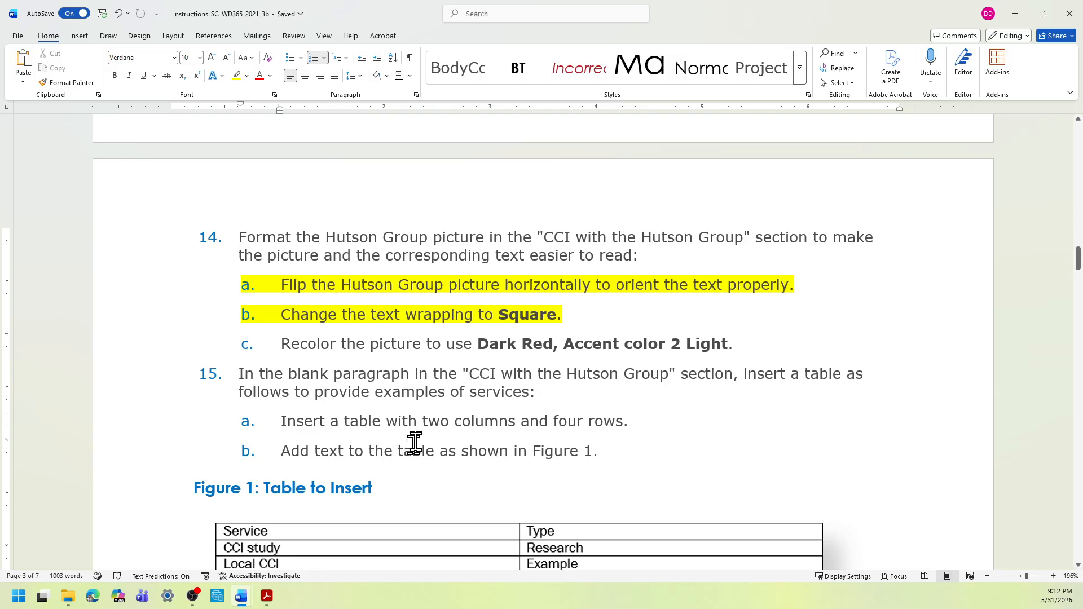
{"action": "triple_click", "coordinate": [518, 348]}
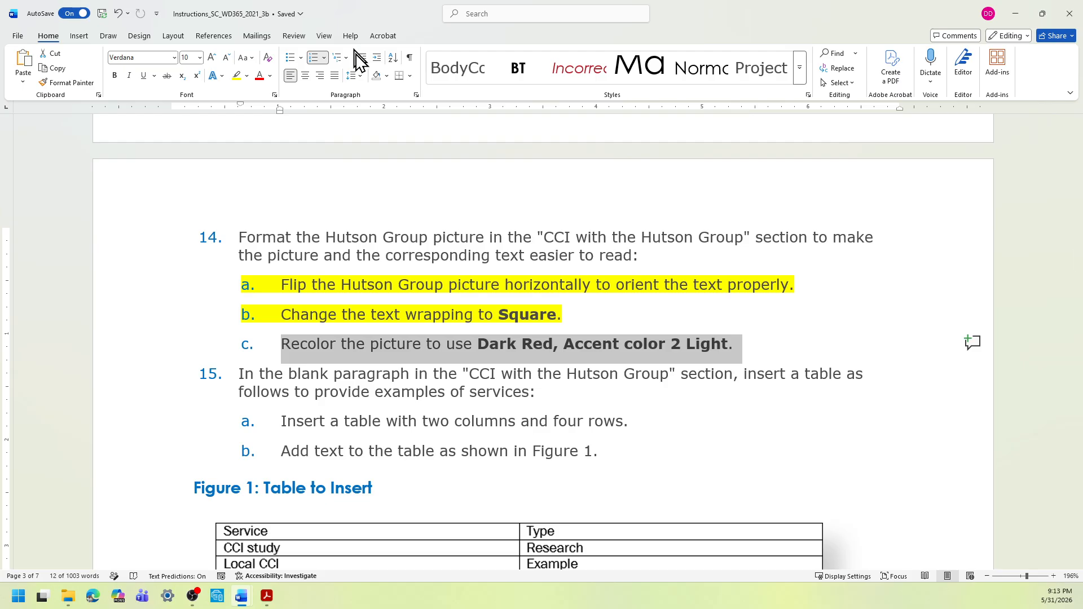
{"action": "left_click", "coordinate": [237, 75]}
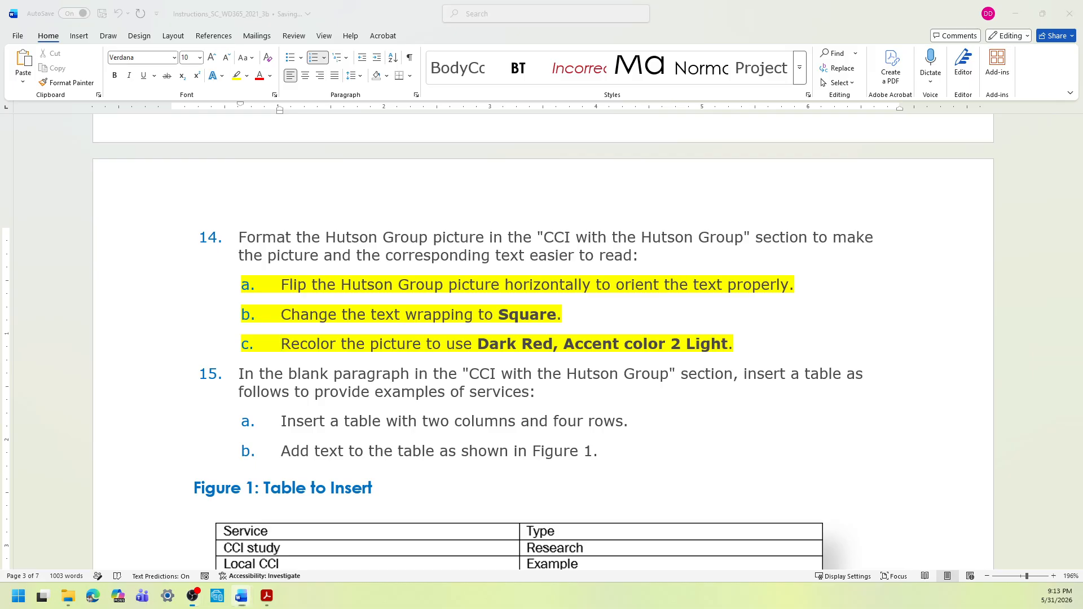
Step: Return to the letter document and recolor the Hutson Group picture with Dark Red, Accent color 2 Light
{"action": "key", "text": "alt+Tab"}
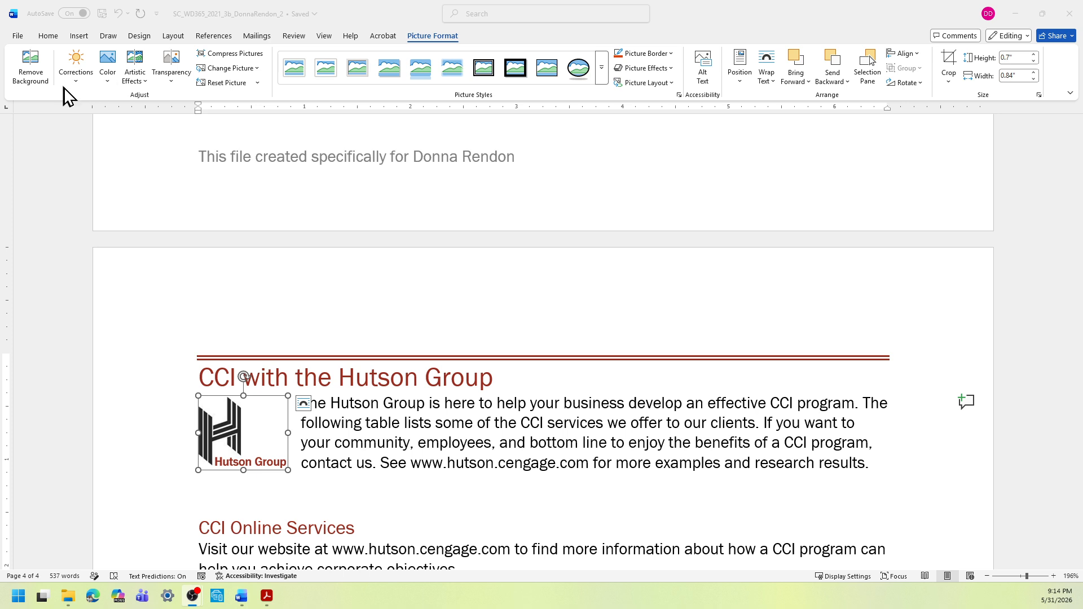
{"action": "left_click", "coordinate": [106, 80]}
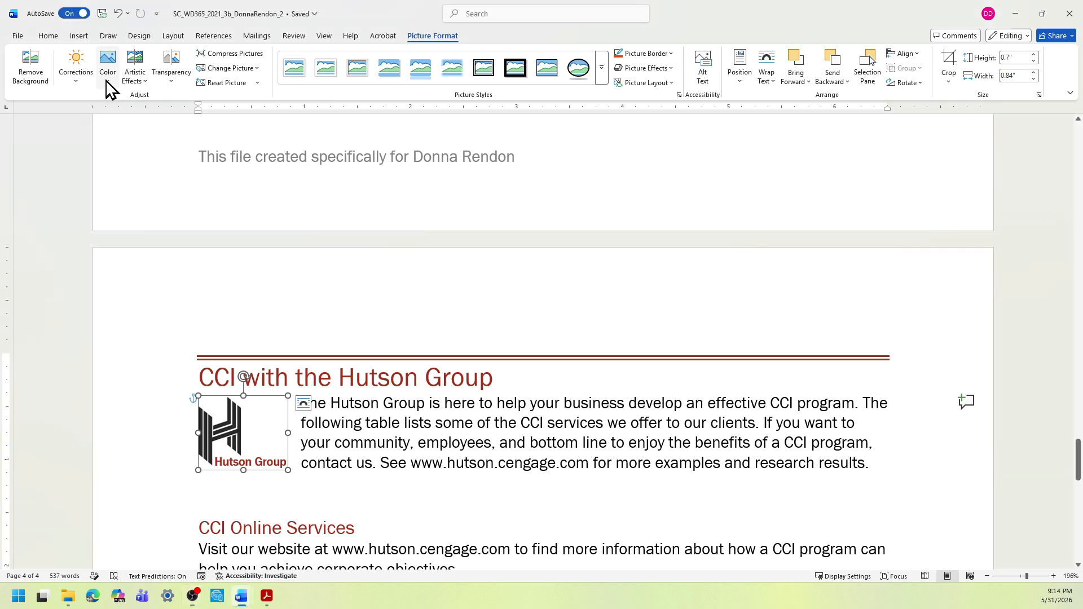
{"action": "left_click", "coordinate": [106, 81]}
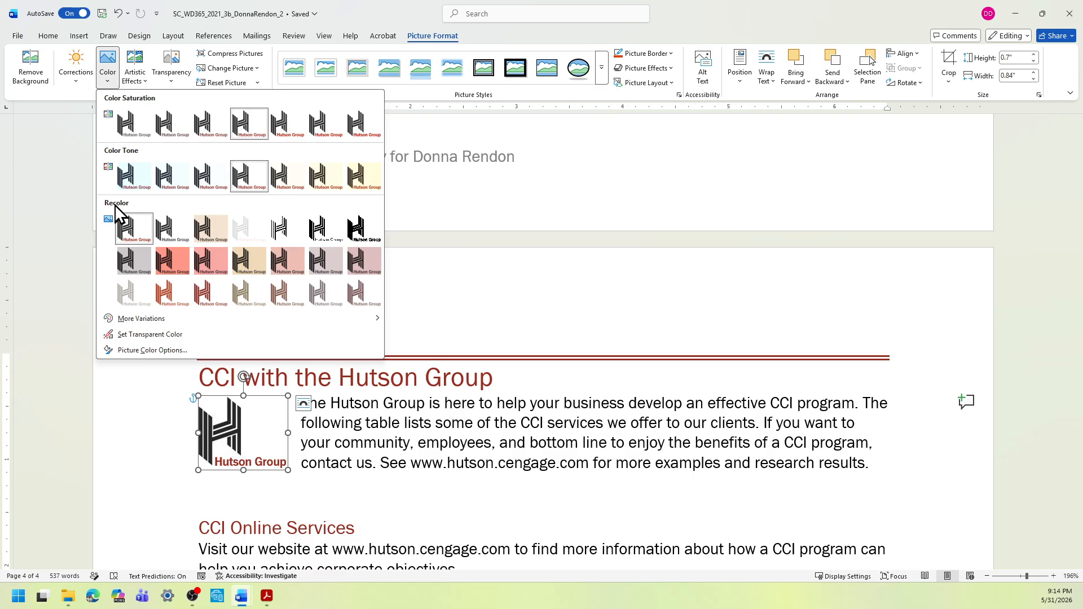
{"action": "left_click", "coordinate": [203, 297]}
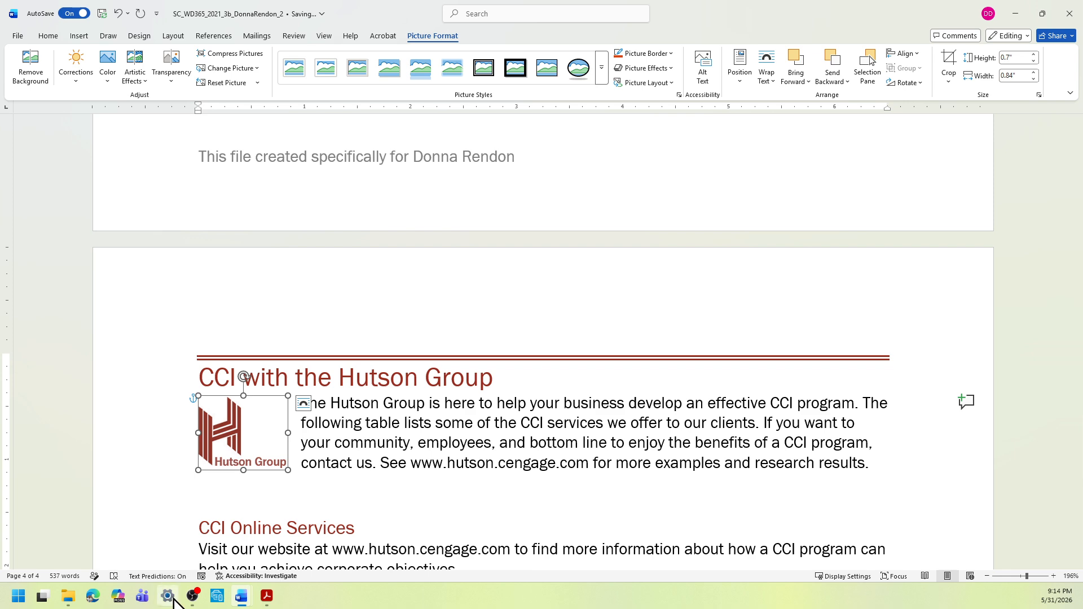
Step: In the instructions document, highlight step 15 with its substeps and the "Figure 1: Table to Insert" heading in yellow
{"action": "left_click", "coordinate": [242, 595]}
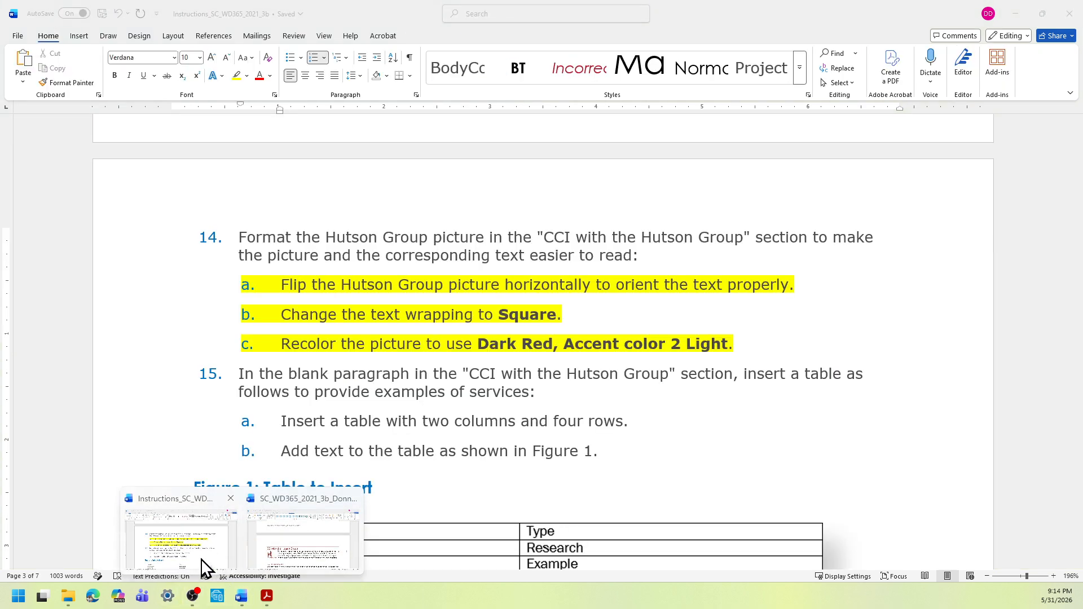
{"action": "left_click", "coordinate": [202, 558]}
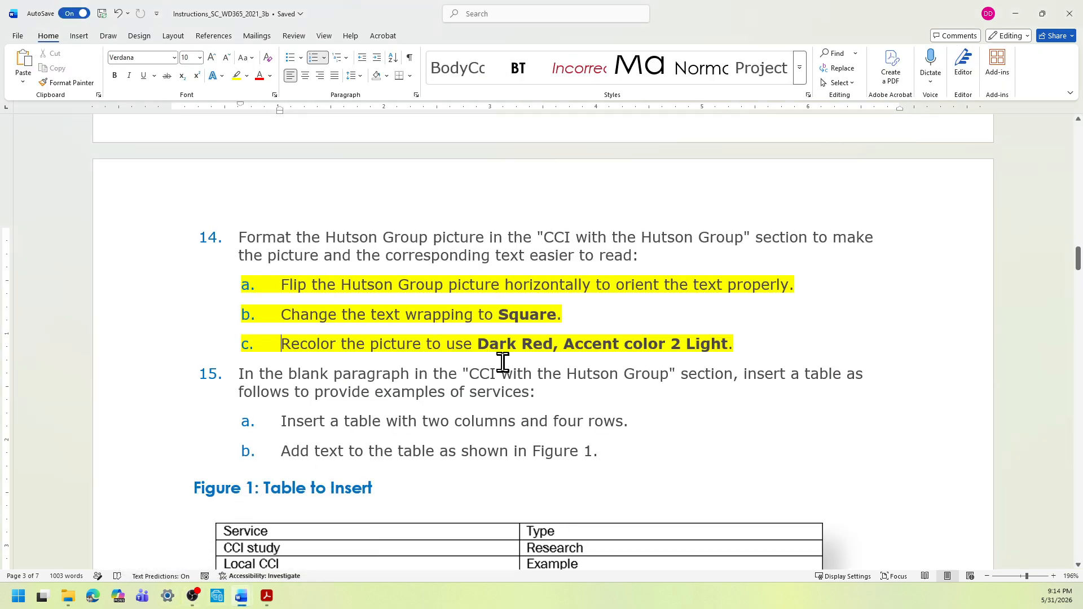
{"action": "scroll", "coordinate": [459, 365], "scroll_direction": "down", "scroll_amount": 3}
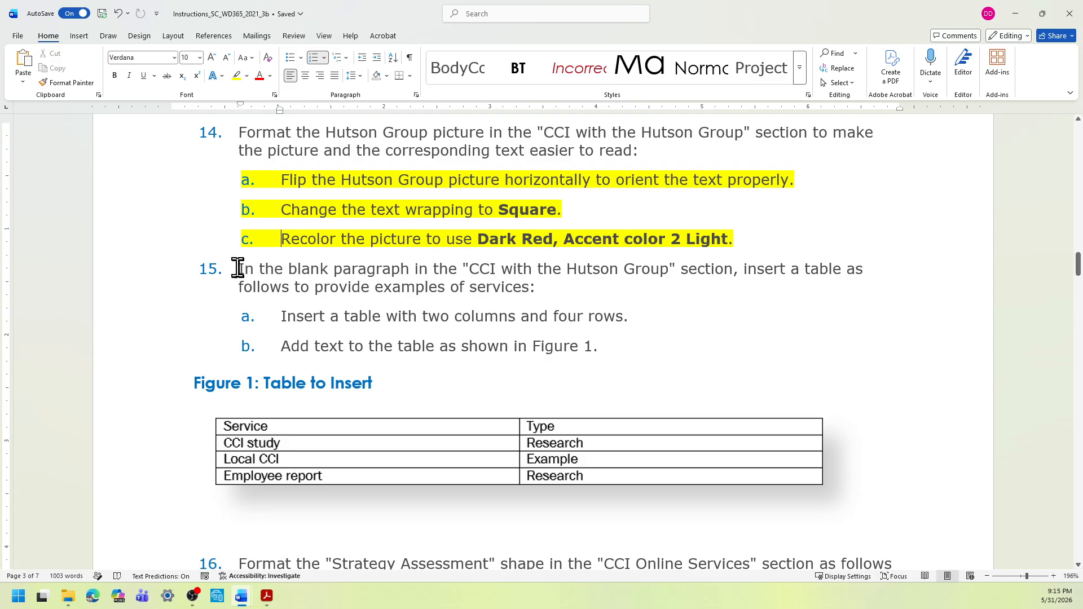
{"action": "left_click_drag", "start_coordinate": [237, 268], "coordinate": [546, 449]}
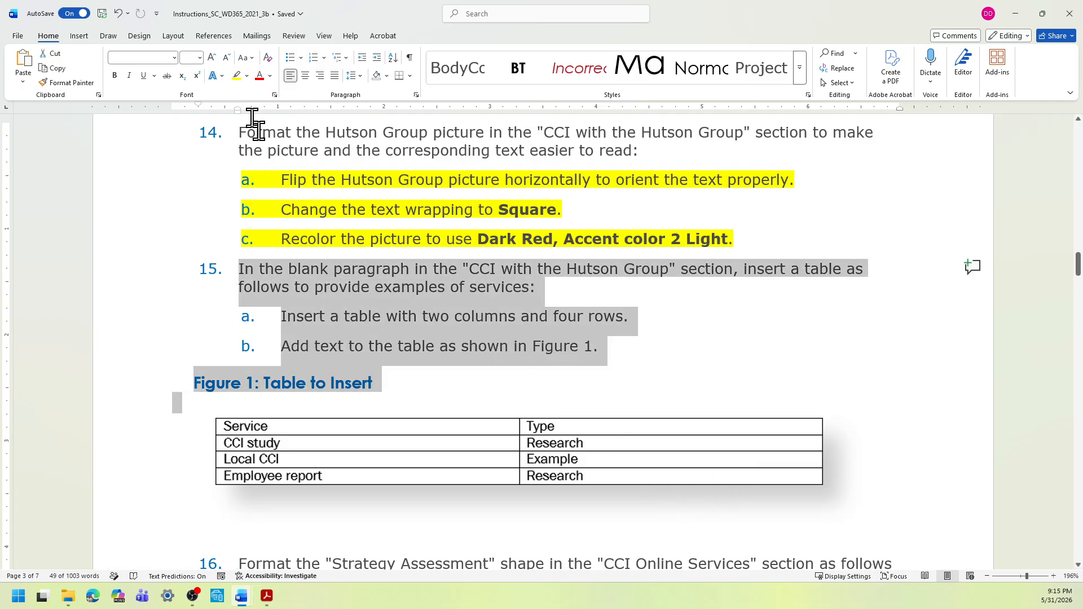
{"action": "left_click", "coordinate": [236, 75]}
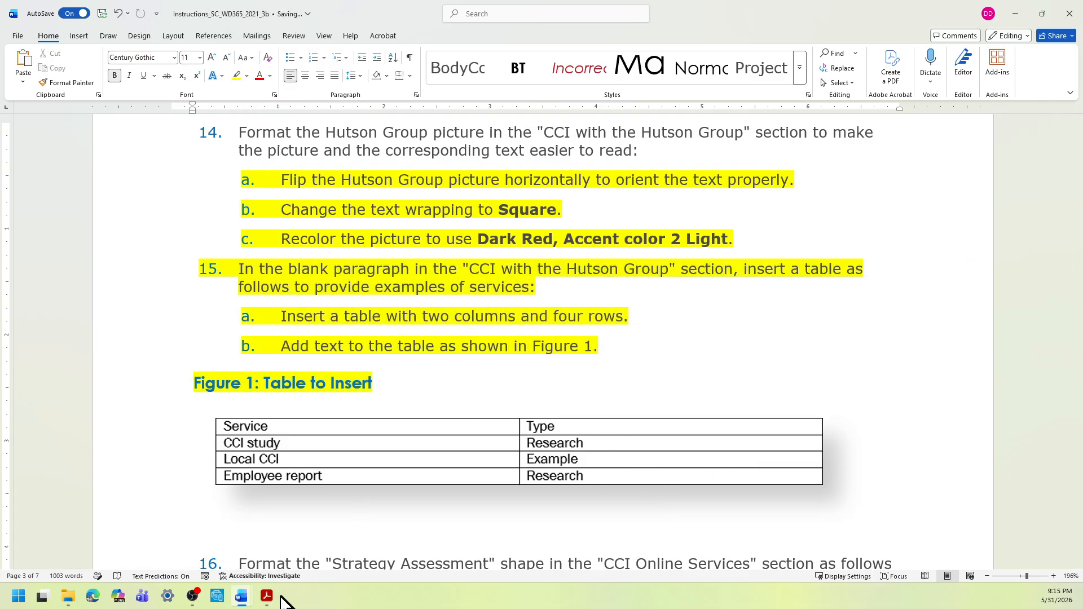
Step: Return to the letter document and place the cursor in the blank paragraph above the "CCI Online Services" heading
{"action": "mouse_move", "coordinate": [243, 600]}
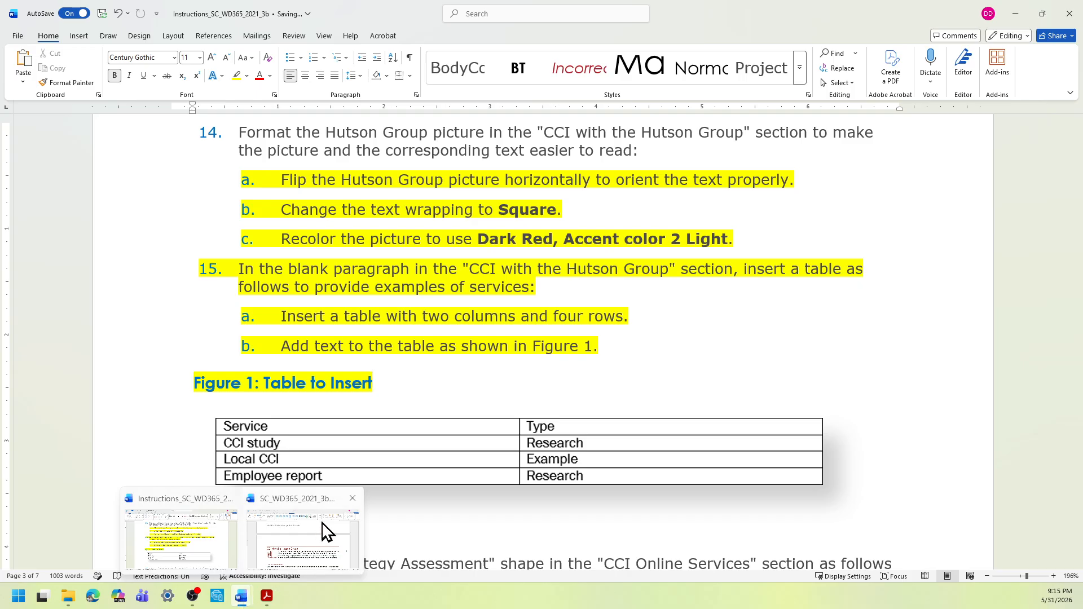
{"action": "left_click", "coordinate": [320, 538]}
{"action": "left_click", "coordinate": [189, 553]}
{"action": "left_click", "coordinate": [298, 545]}
{"action": "scroll", "coordinate": [348, 522], "scroll_direction": "down", "scroll_amount": 2}
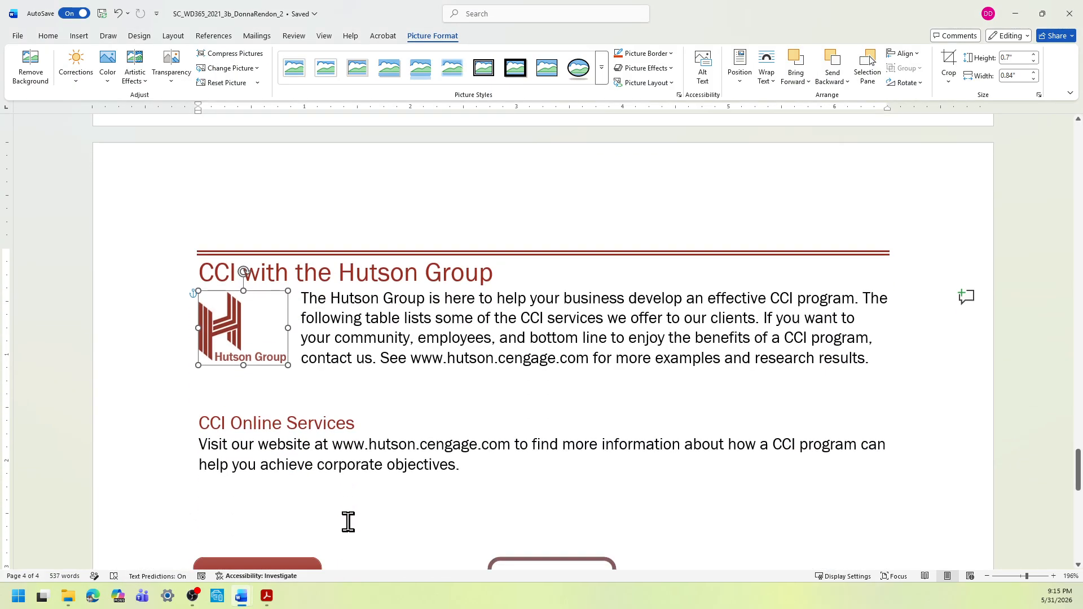
{"action": "scroll", "coordinate": [348, 522], "scroll_direction": "down", "scroll_amount": 2}
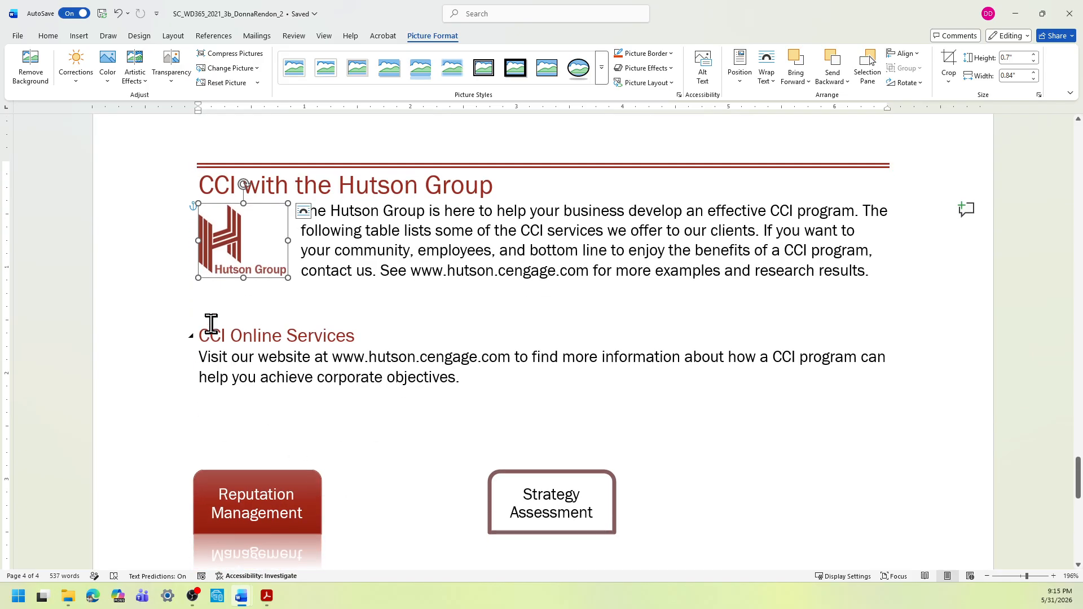
{"action": "left_click", "coordinate": [226, 298]}
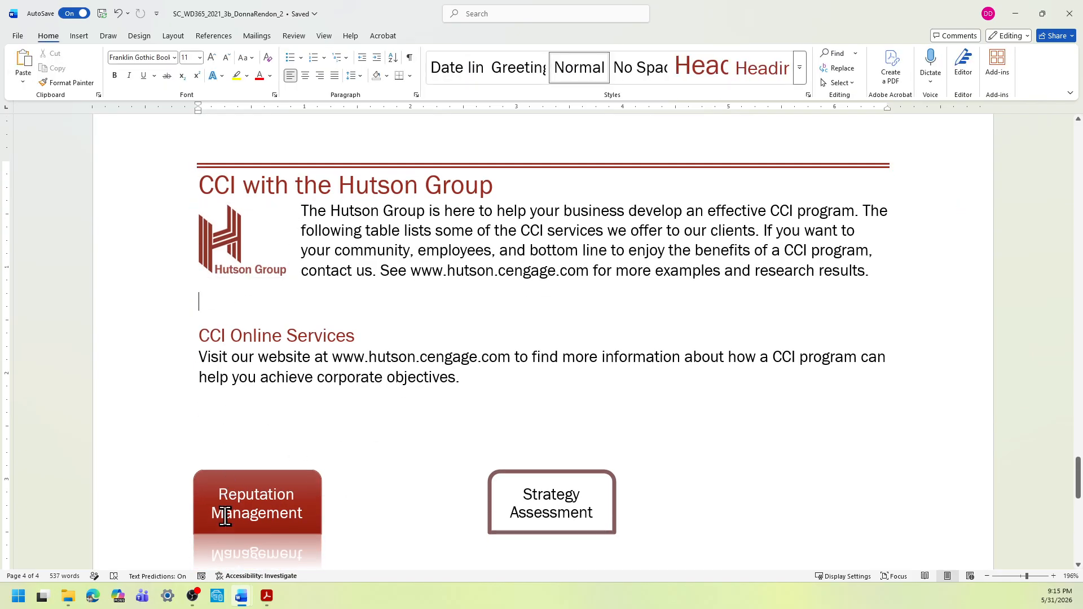
Step: In the instructions document, examine the Figure 1 table and its placement in the sample of the finished "CCI with the Hutson Group" section
{"action": "mouse_move", "coordinate": [236, 599]}
{"action": "left_click", "coordinate": [201, 569]}
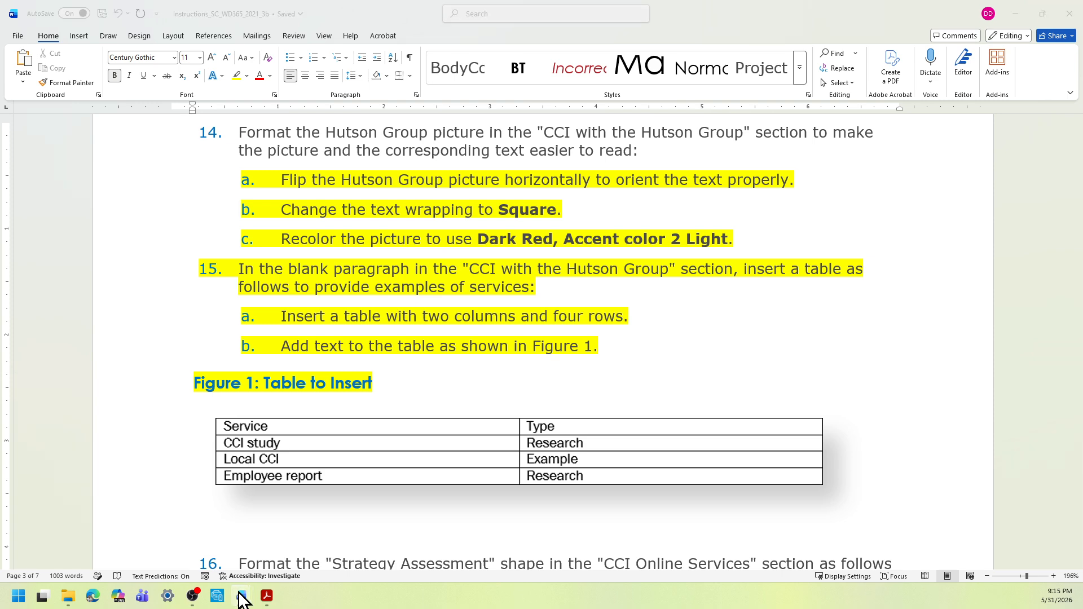
{"action": "mouse_move", "coordinate": [240, 597]}
{"action": "left_click", "coordinate": [256, 557]}
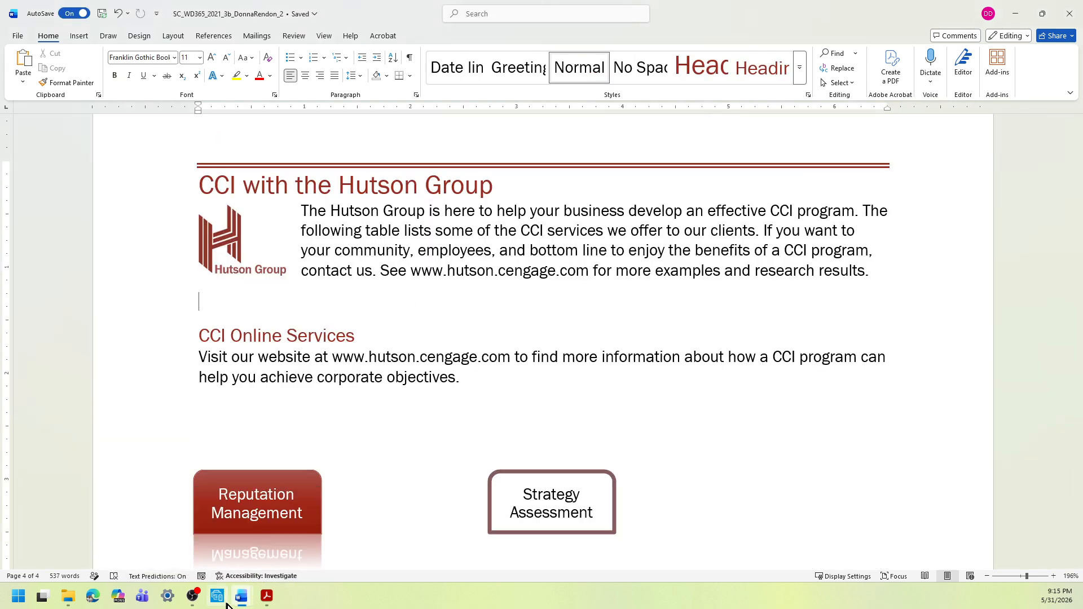
{"action": "left_click", "coordinate": [193, 567]}
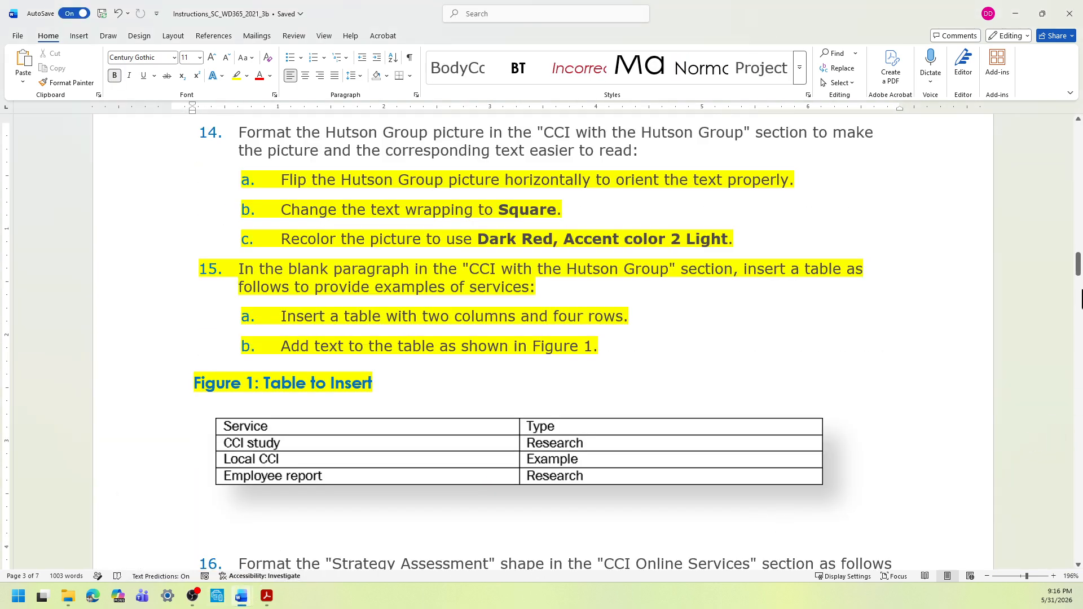
{"action": "left_click_drag", "start_coordinate": [1078, 262], "coordinate": [1078, 260]}
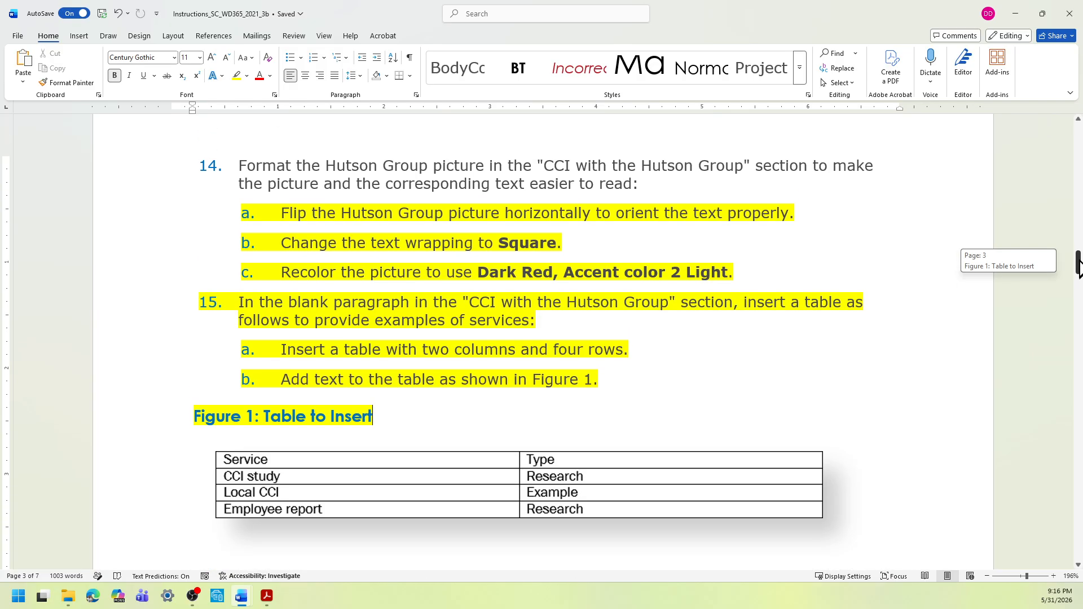
{"action": "left_click_drag", "start_coordinate": [1078, 262], "coordinate": [1020, 515]}
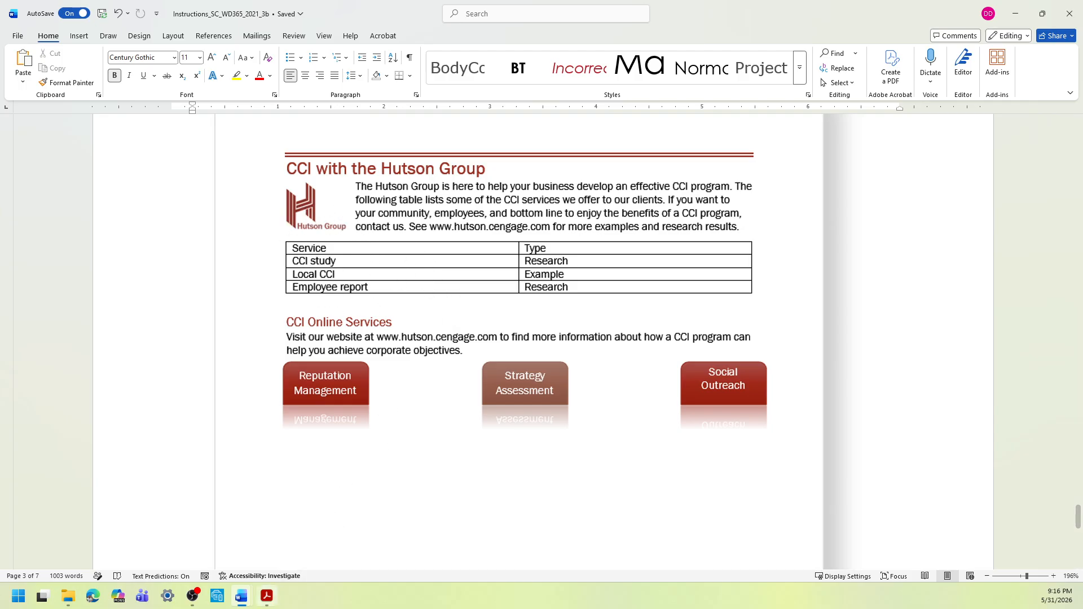
Step: Return to the letter document and open the Insert Table size choices for the blank paragraph above "CCI Online Services"
{"action": "mouse_move", "coordinate": [243, 598]}
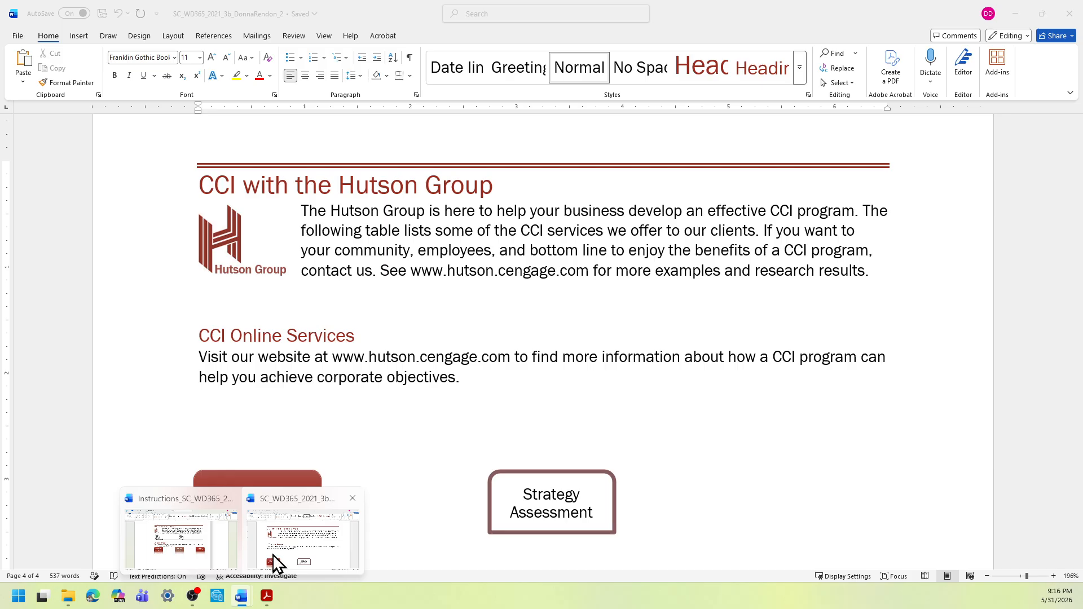
{"action": "left_click", "coordinate": [273, 554]}
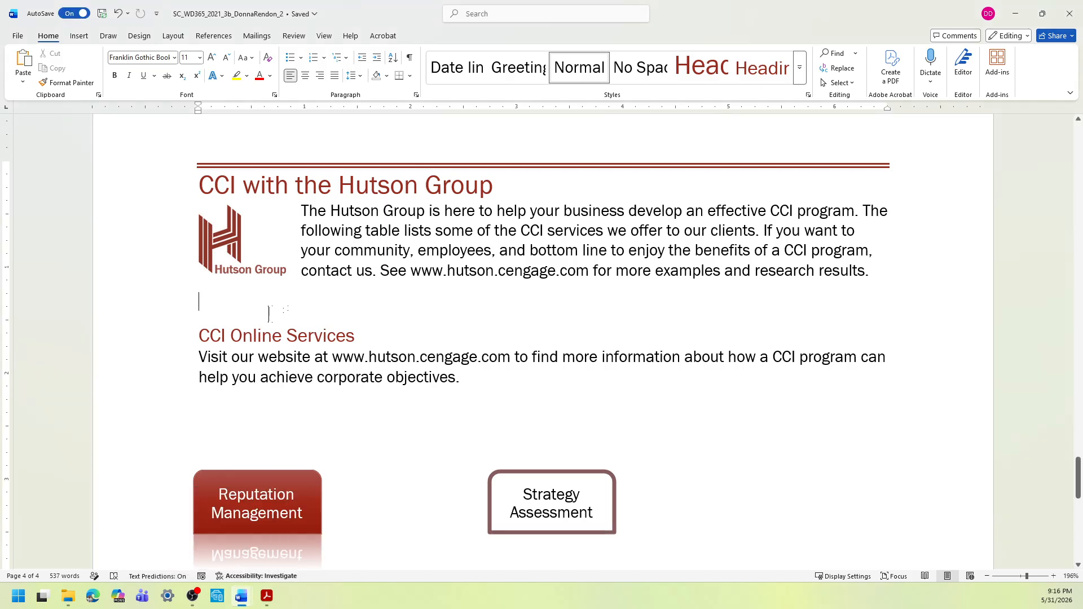
{"action": "left_click", "coordinate": [79, 37]}
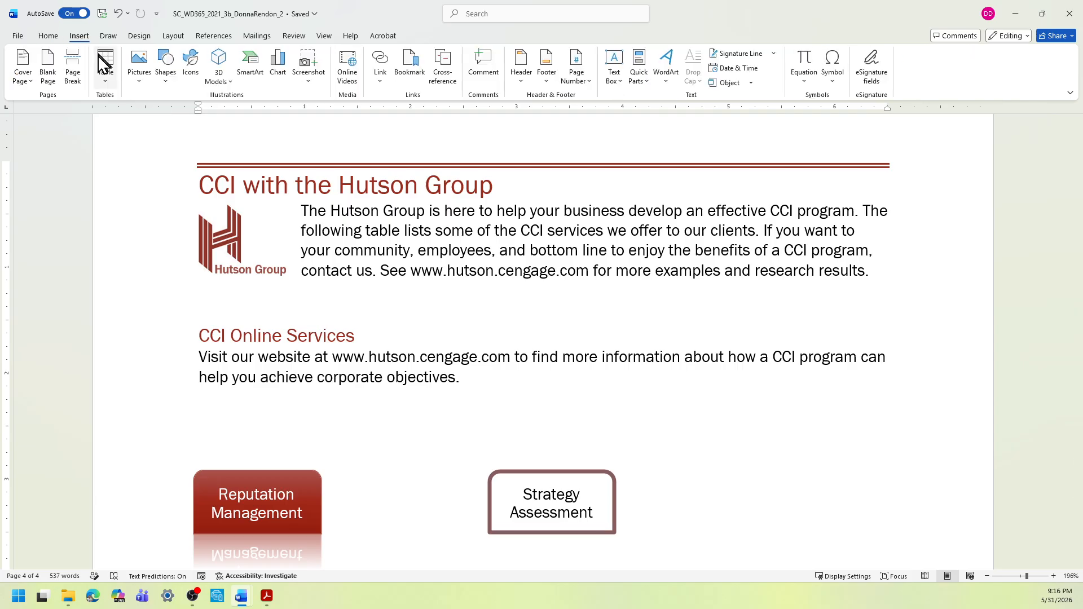
{"action": "left_click", "coordinate": [105, 79]}
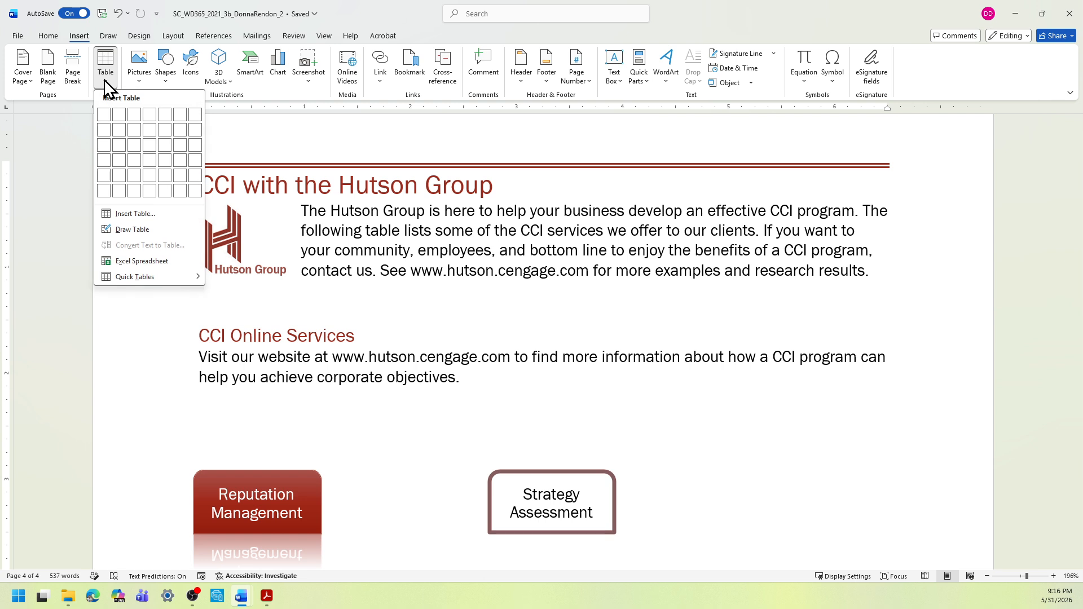
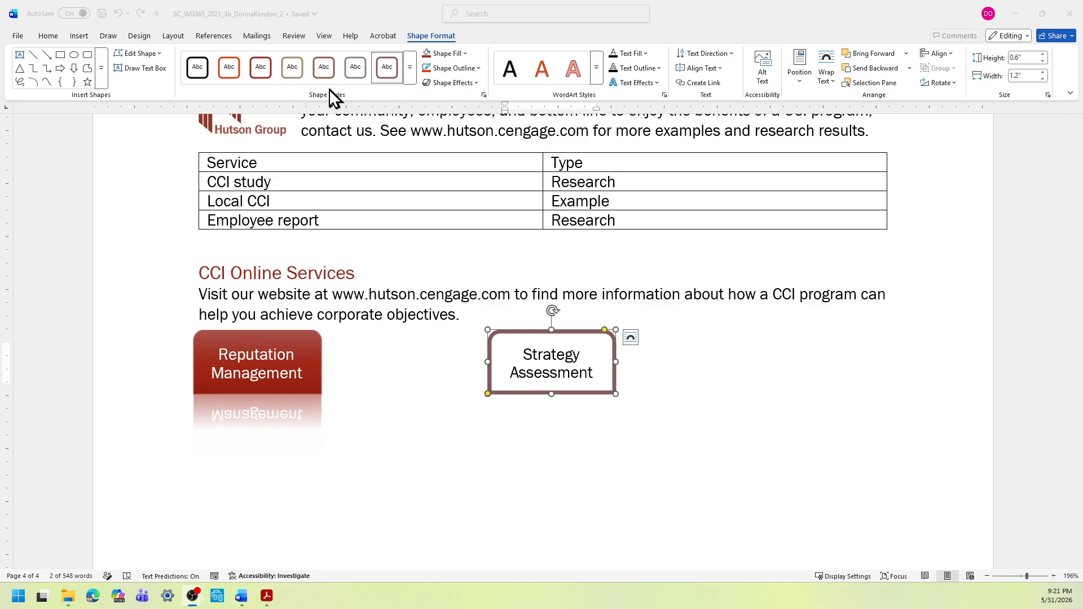
Step: Give the "Strategy Assessment" shape the Moderate Effect - Brown, Accent 4 style and the Half Reflection: Touching effect
{"action": "left_click", "coordinate": [410, 80]}
{"action": "left_click", "coordinate": [410, 81]}
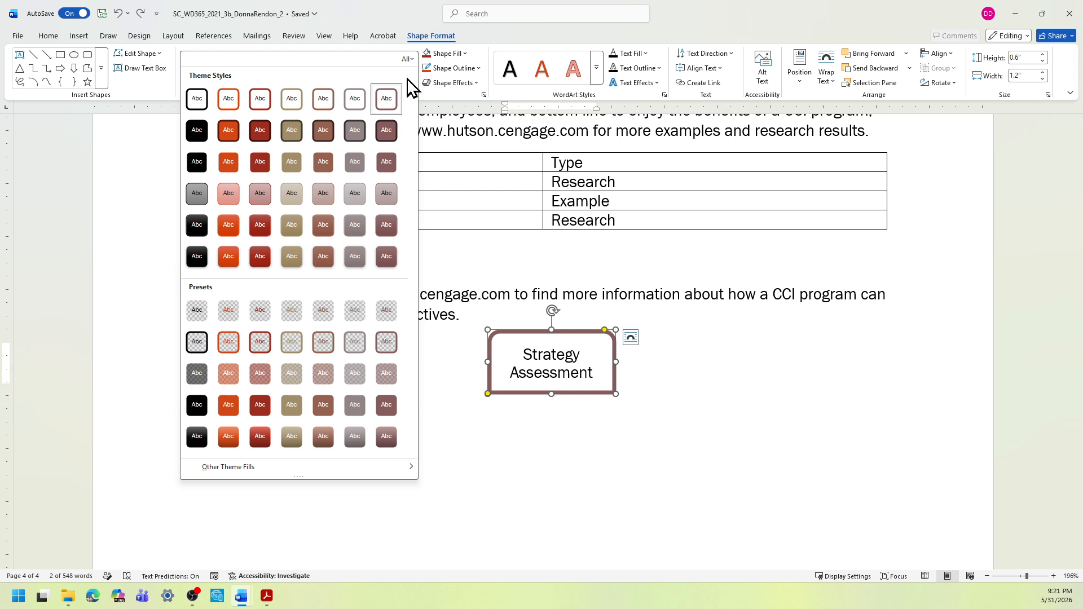
{"action": "left_click", "coordinate": [317, 225]}
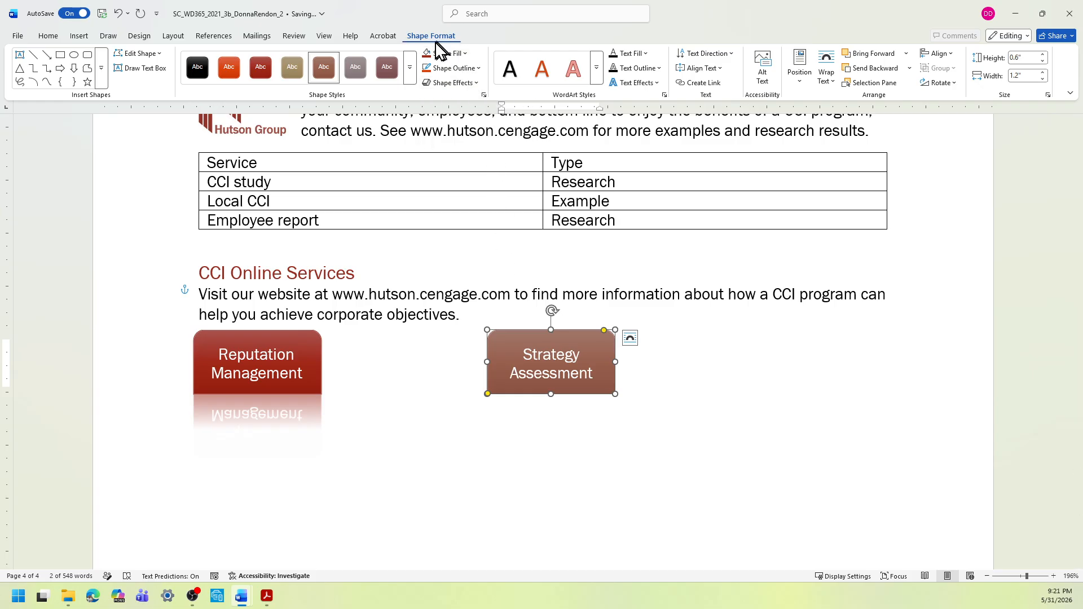
{"action": "left_click", "coordinate": [476, 84]}
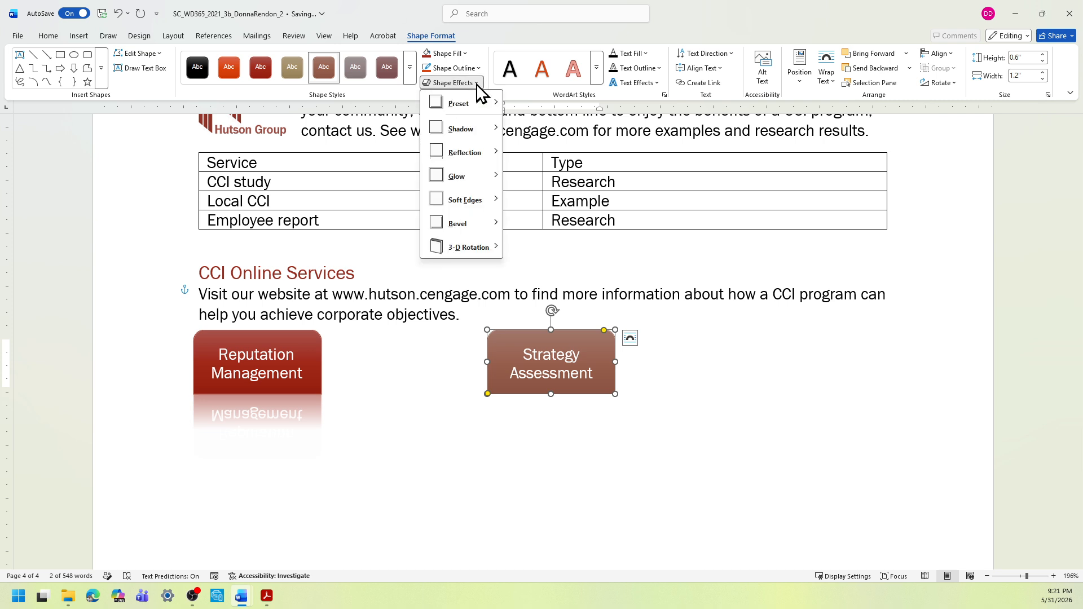
{"action": "mouse_move", "coordinate": [475, 155]}
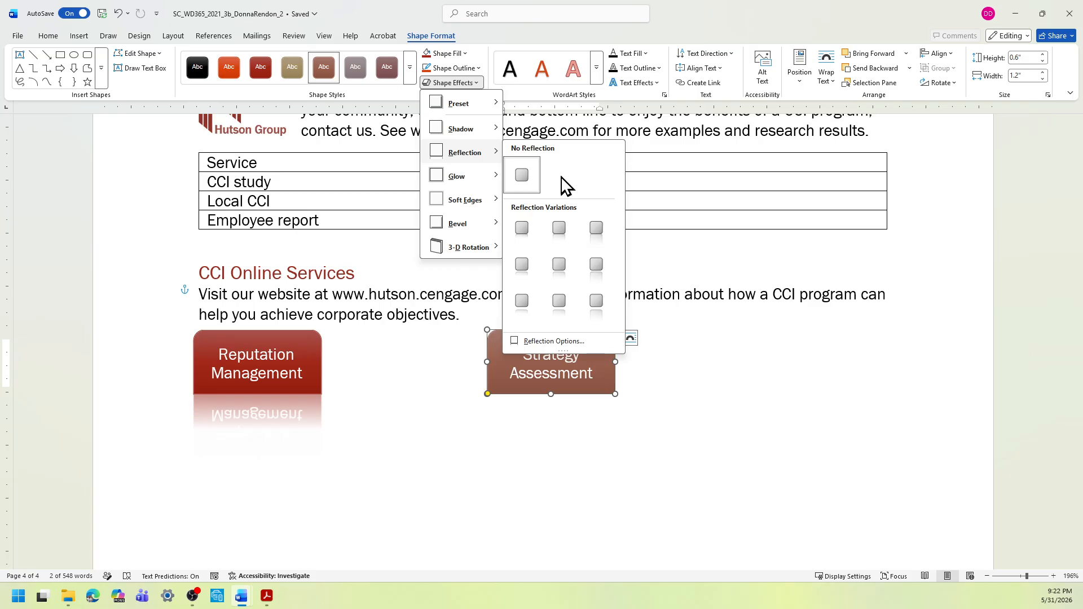
{"action": "left_click", "coordinate": [553, 223]}
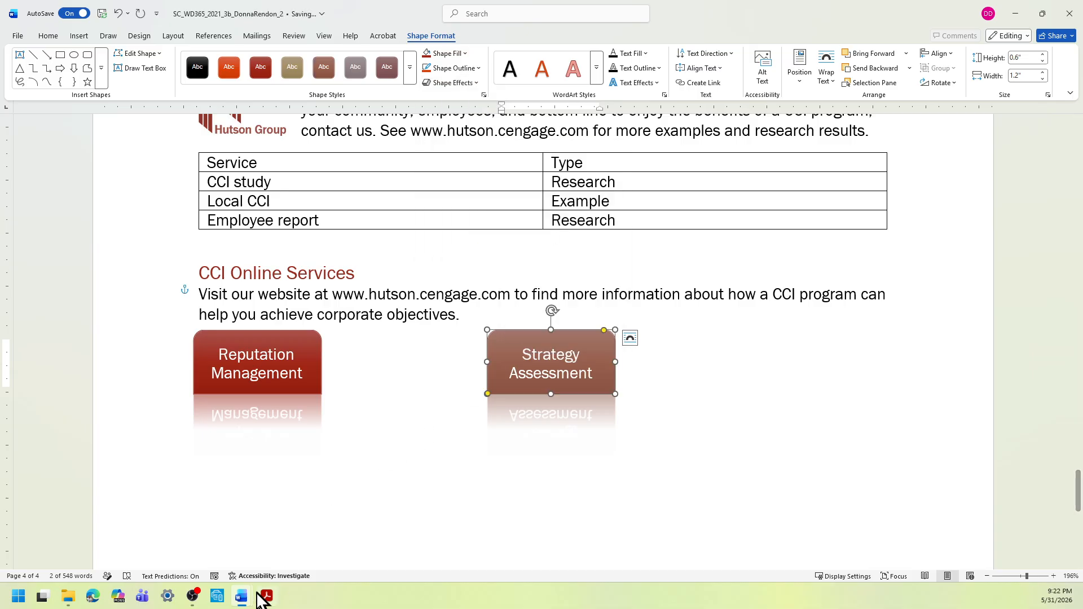
Step: In the instructions document, highlight step 16 with its substeps a and b in yellow
{"action": "mouse_move", "coordinate": [241, 598]}
{"action": "left_click", "coordinate": [169, 564]}
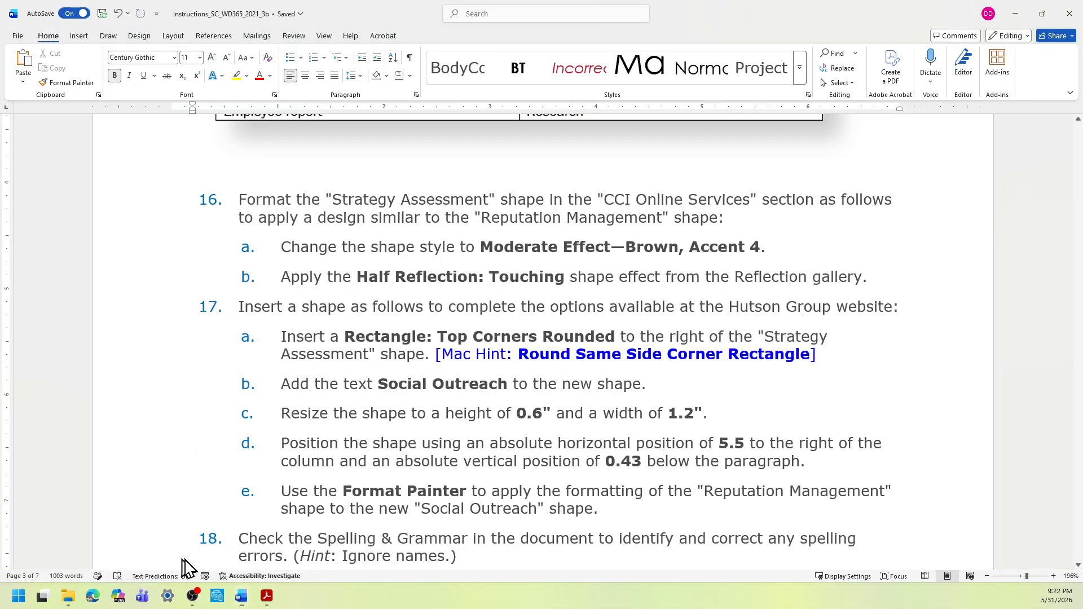
{"action": "left_click", "coordinate": [238, 201]}
{"action": "left_click", "coordinate": [625, 297], "text": "shift"}
{"action": "left_click", "coordinate": [889, 278], "text": "shift"}
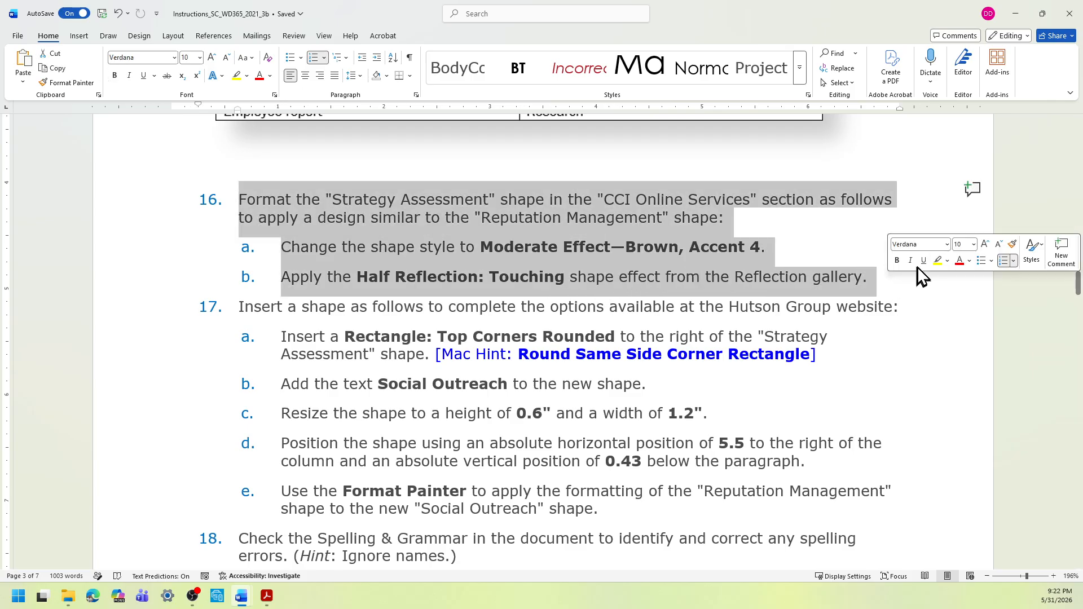
{"action": "left_click", "coordinate": [939, 258]}
Step: Highlight substeps 17a and 17b, including the Mac hint, in yellow
{"action": "scroll", "coordinate": [914, 468], "scroll_direction": "down", "scroll_amount": 2}
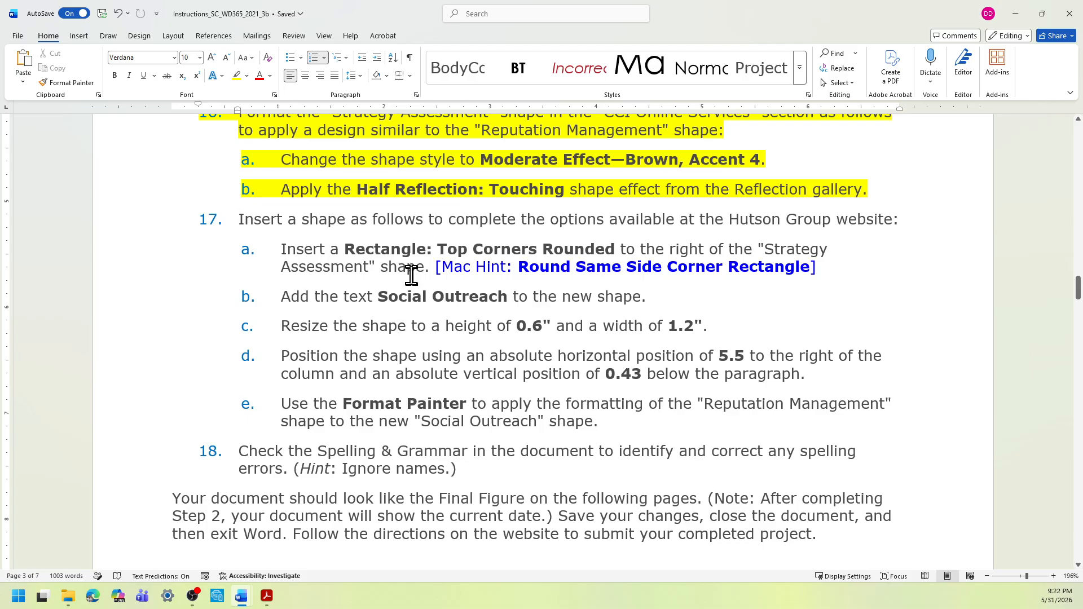
{"action": "left_click_drag", "start_coordinate": [423, 270], "coordinate": [282, 248]}
{"action": "left_click", "coordinate": [333, 228]}
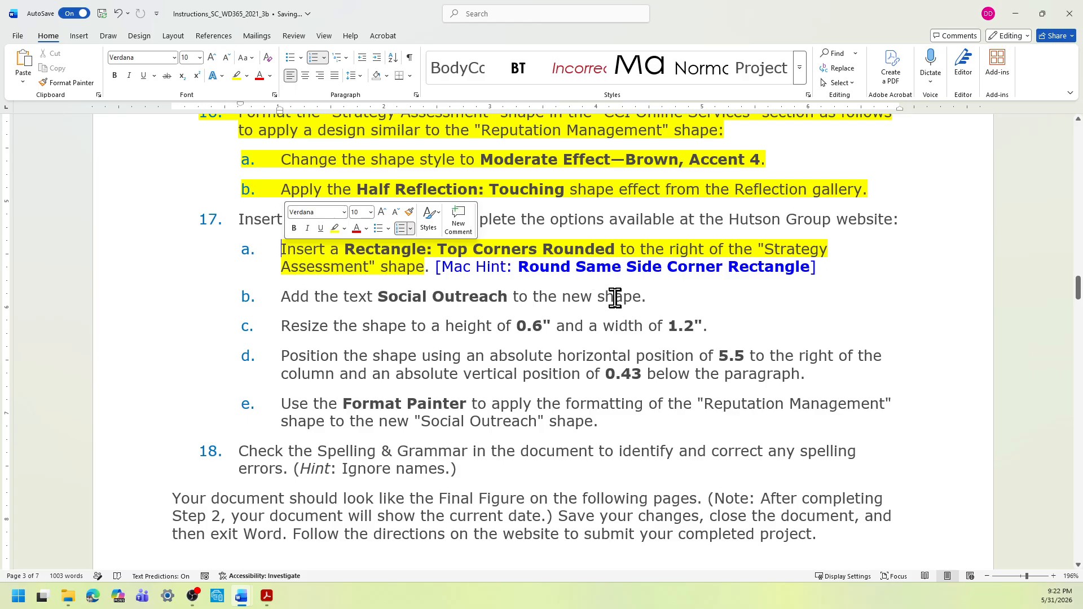
{"action": "left_click_drag", "start_coordinate": [643, 297], "coordinate": [294, 251]}
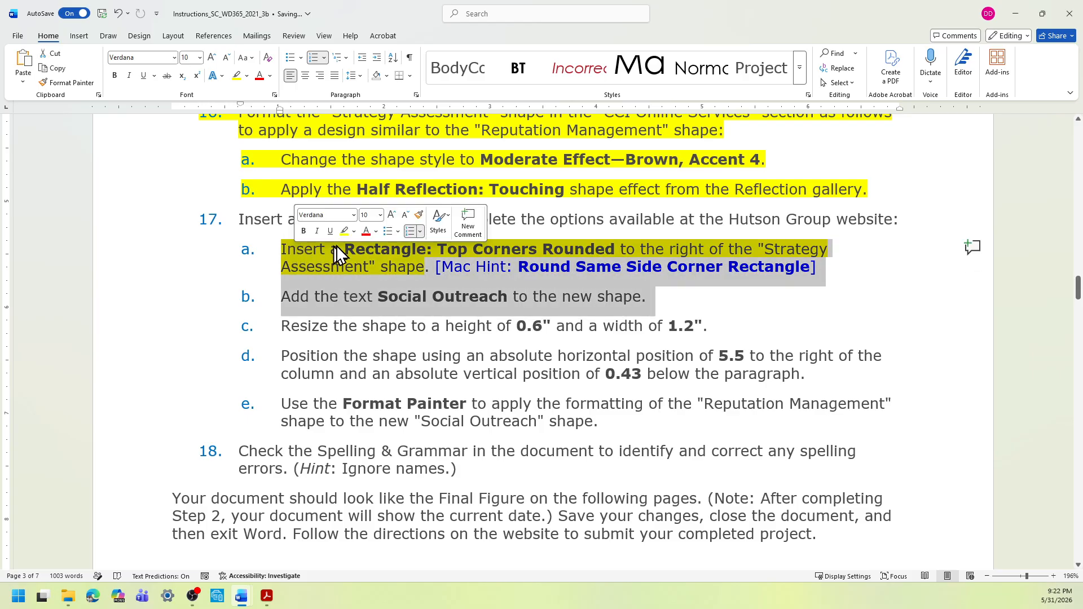
{"action": "left_click", "coordinate": [348, 232]}
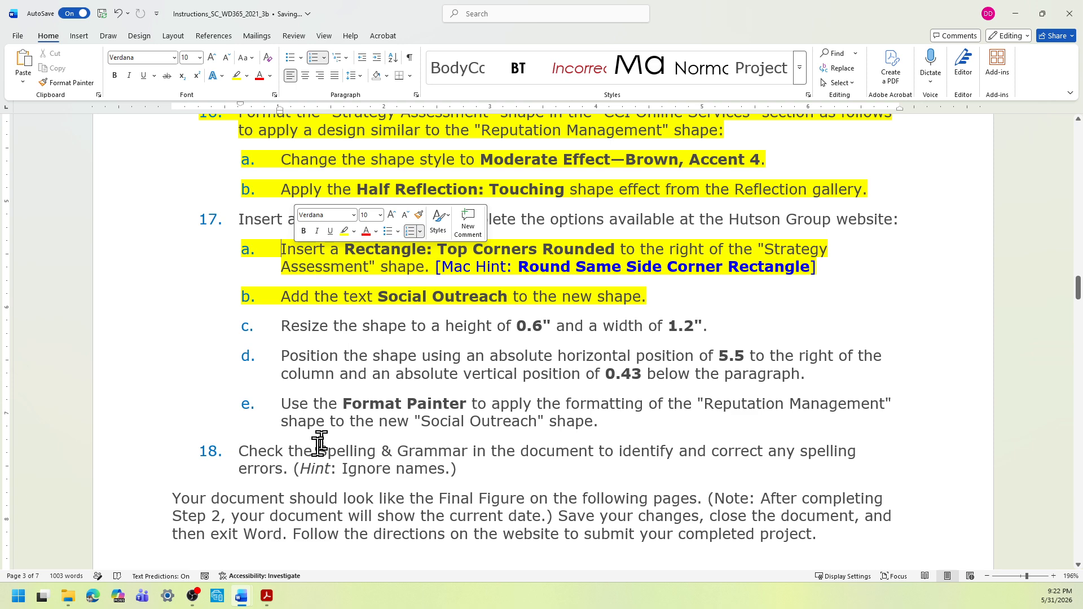
Step: Return to the letter document and draw a Rectangle: Top Corners Rounded shape about 0.61" by 1.63" to the right of "Strategy Assessment"
{"action": "mouse_move", "coordinate": [241, 595]}
{"action": "left_click", "coordinate": [297, 569]}
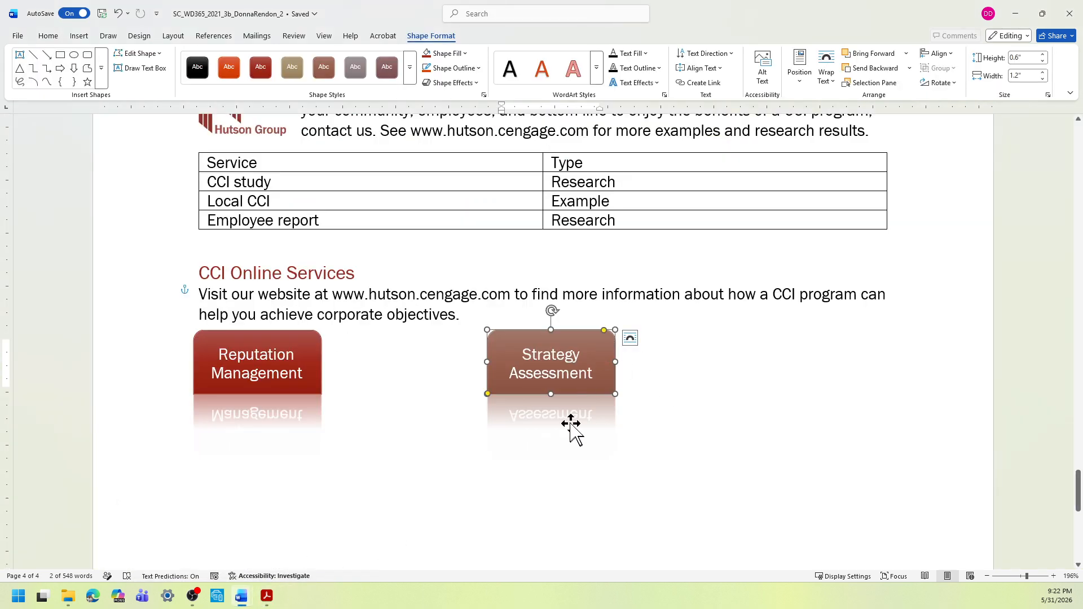
{"action": "left_click", "coordinate": [717, 375]}
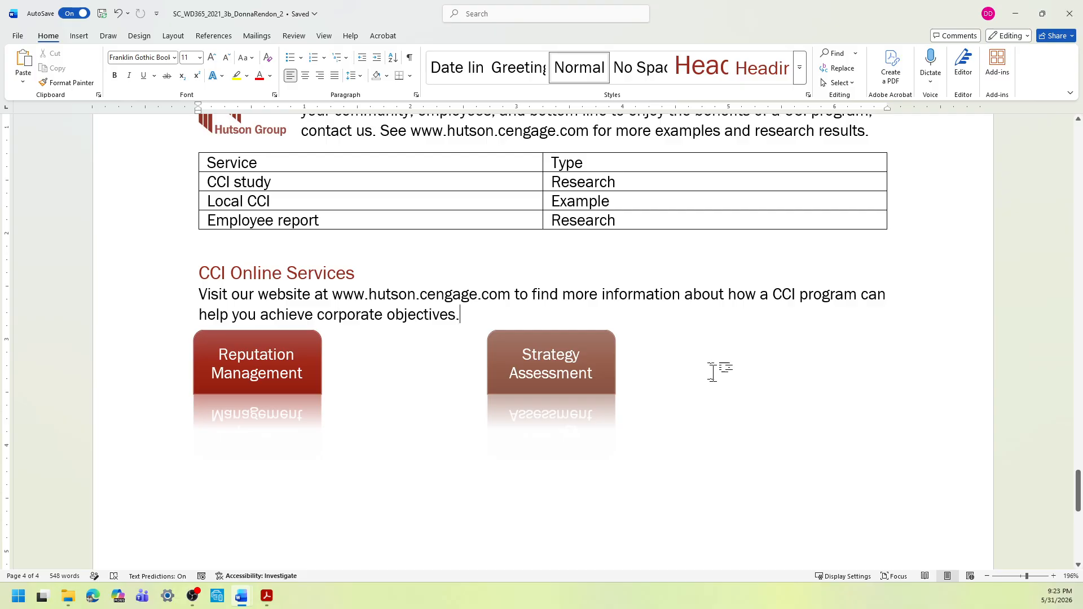
{"action": "left_click", "coordinate": [80, 37]}
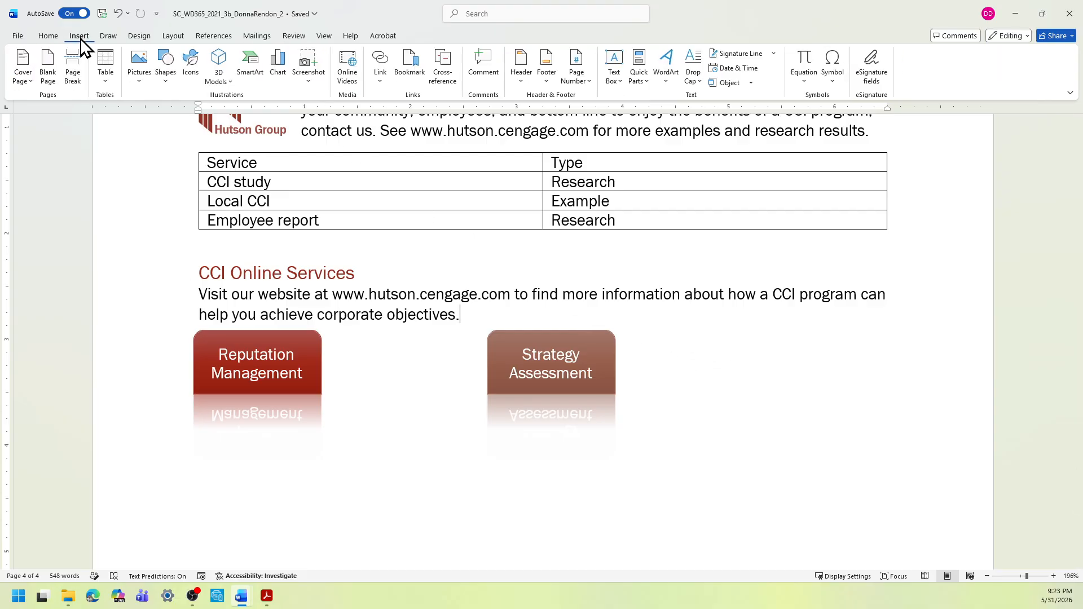
{"action": "left_click", "coordinate": [166, 79]}
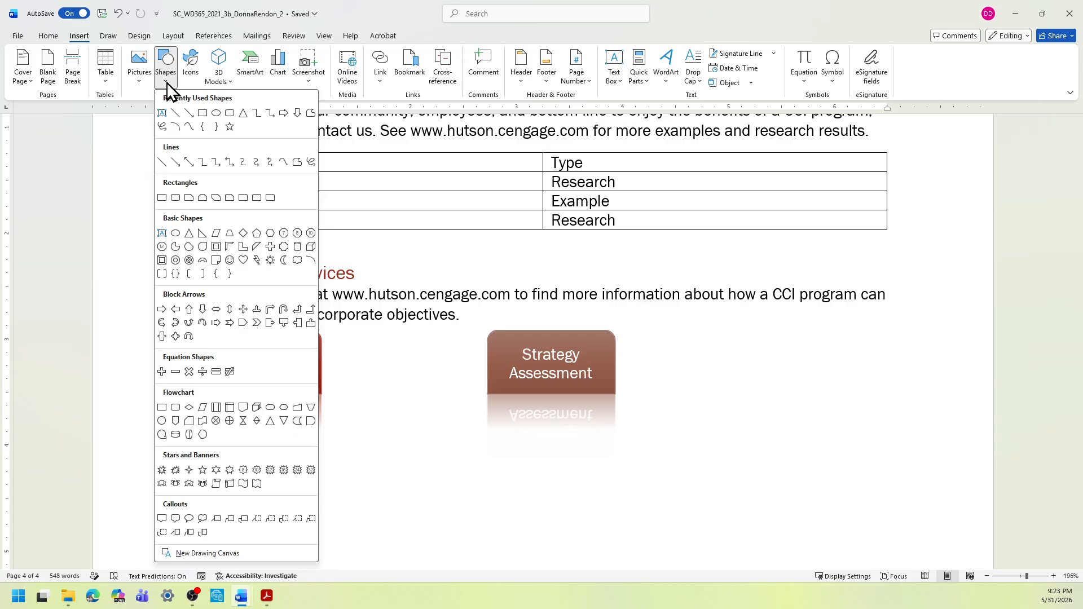
{"action": "left_click", "coordinate": [255, 198]}
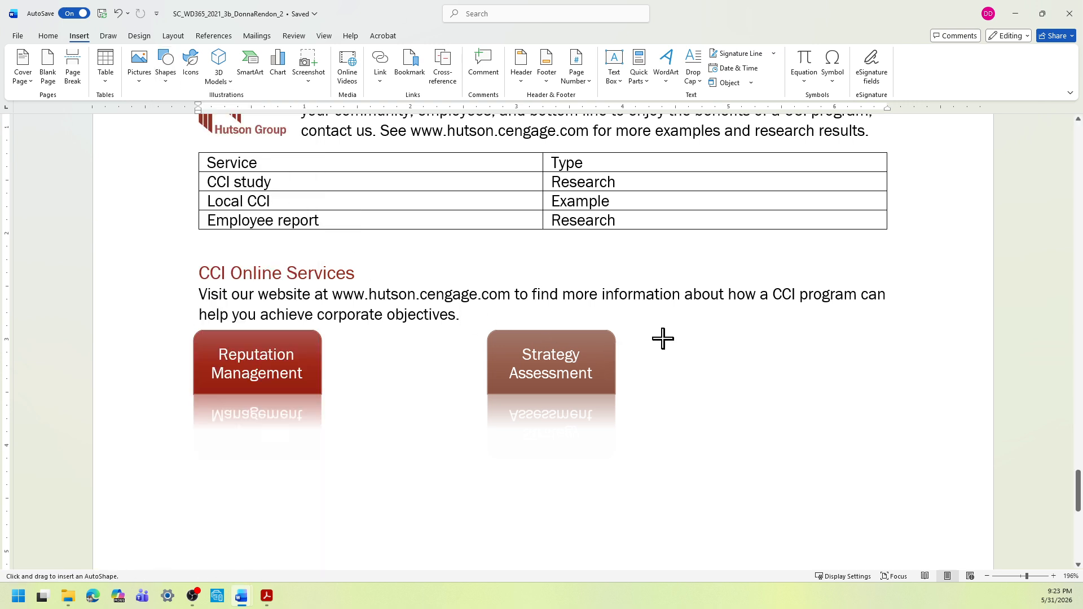
{"action": "mouse_move", "coordinate": [676, 337]}
{"action": "left_mouse_down"}
{"action": "mouse_move", "coordinate": [684, 357]}
{"action": "mouse_move", "coordinate": [749, 391]}
{"action": "mouse_move", "coordinate": [851, 389]}
{"action": "mouse_move", "coordinate": [850, 402]}
{"action": "left_mouse_up"}
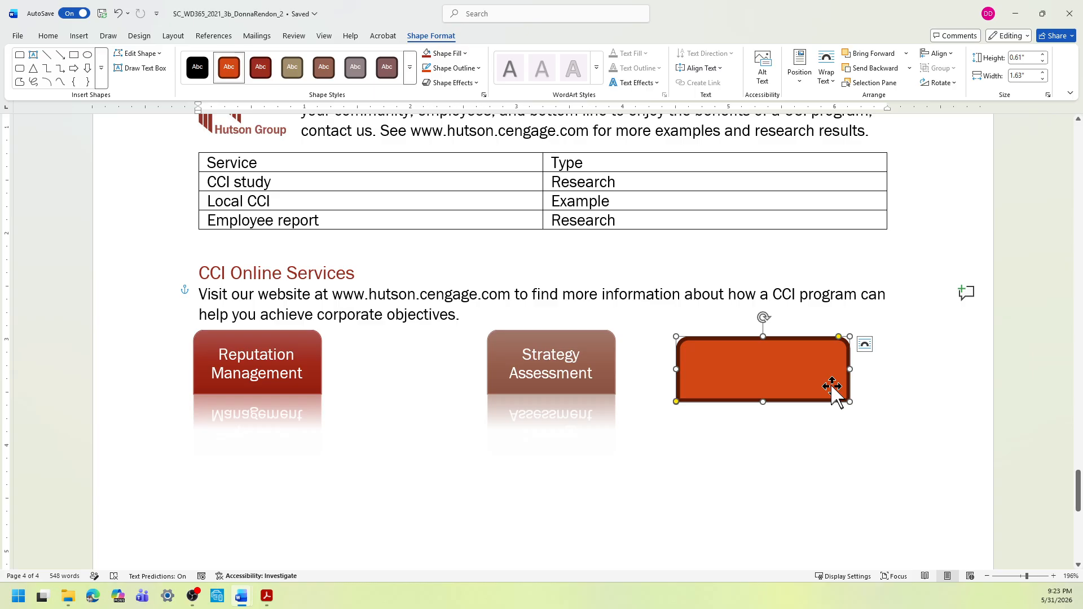
Step: Add the text "Social Outreach" to the new shape
{"action": "type", "text": "Social"}
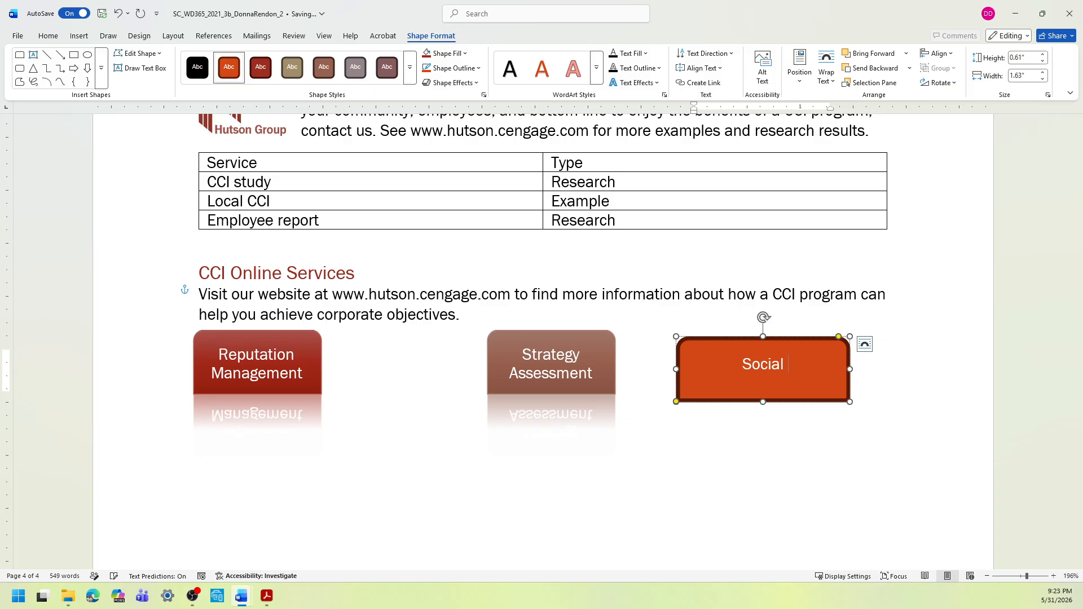
{"action": "type", "text": " Out"}
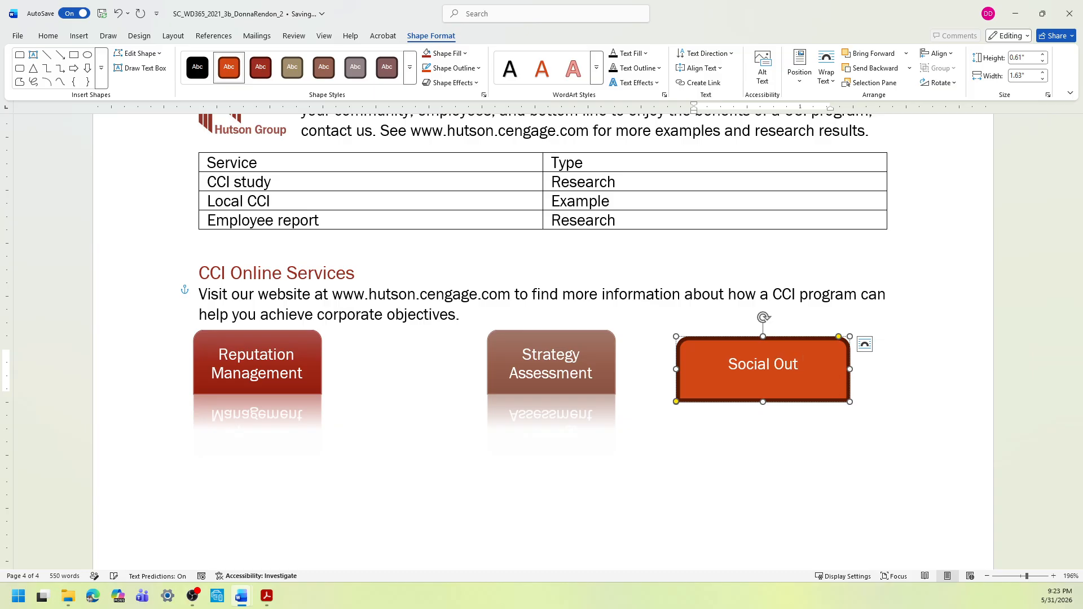
{"action": "type", "text": "reach"}
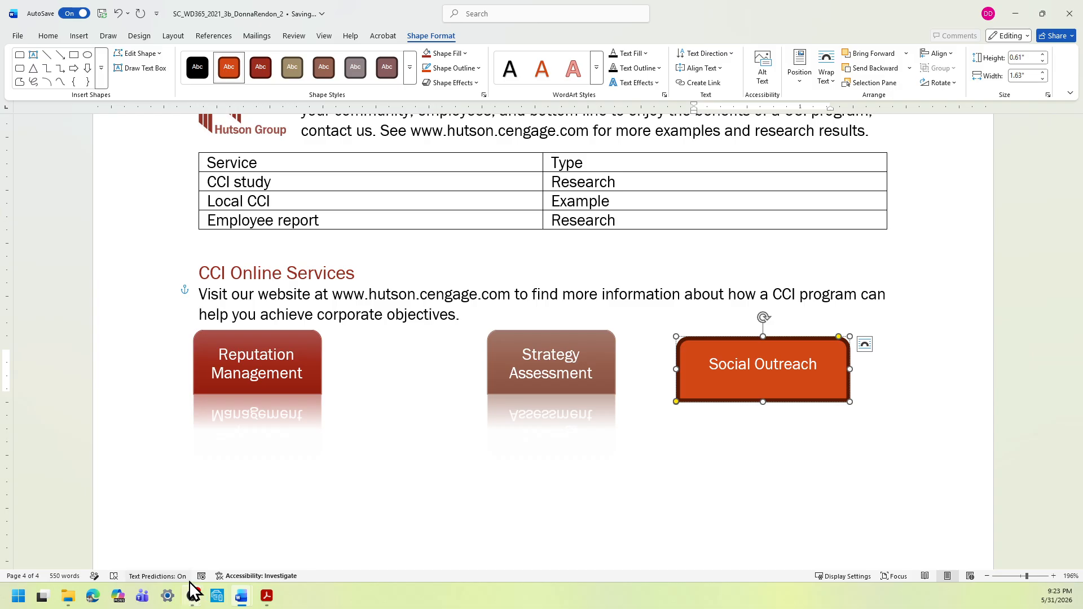
Step: In the instructions document, highlight substep 17c about resizing the shape in yellow
{"action": "left_click", "coordinate": [240, 598]}
{"action": "left_click", "coordinate": [202, 564]}
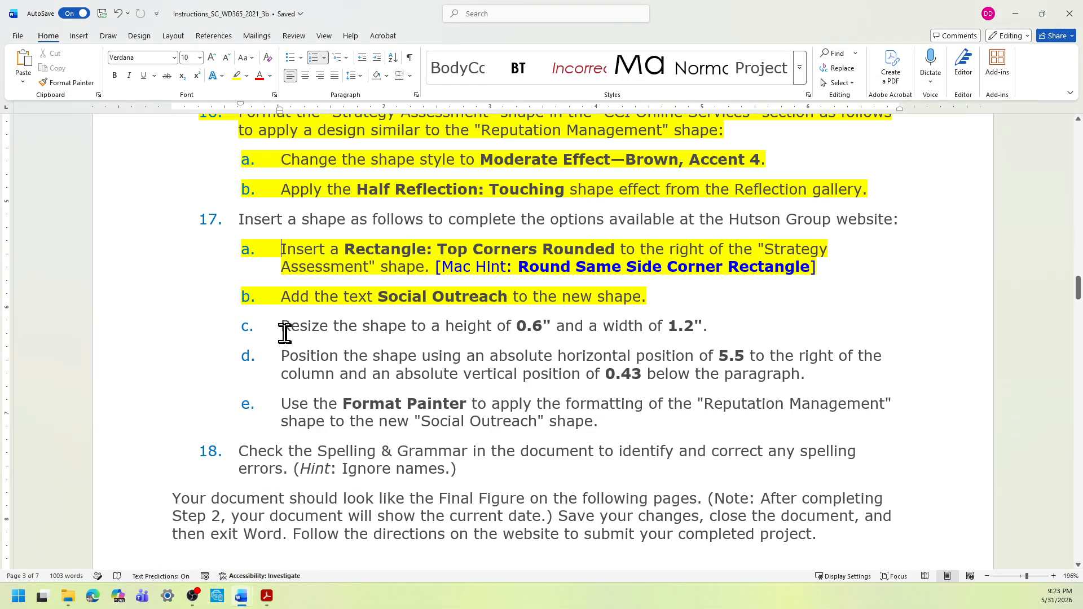
{"action": "left_click_drag", "start_coordinate": [282, 326], "coordinate": [706, 332]}
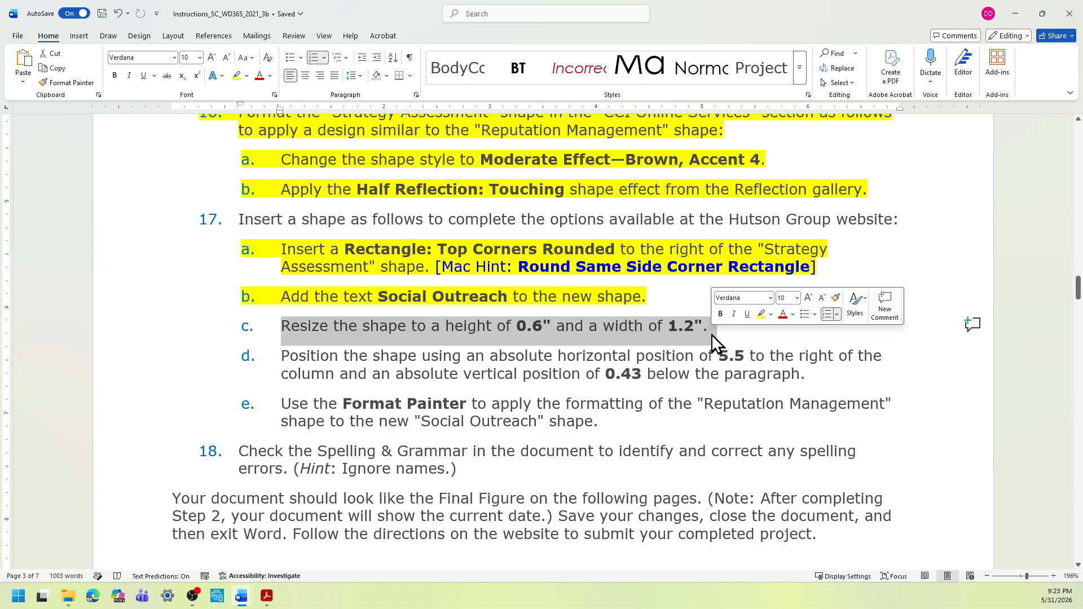
{"action": "left_click", "coordinate": [760, 313]}
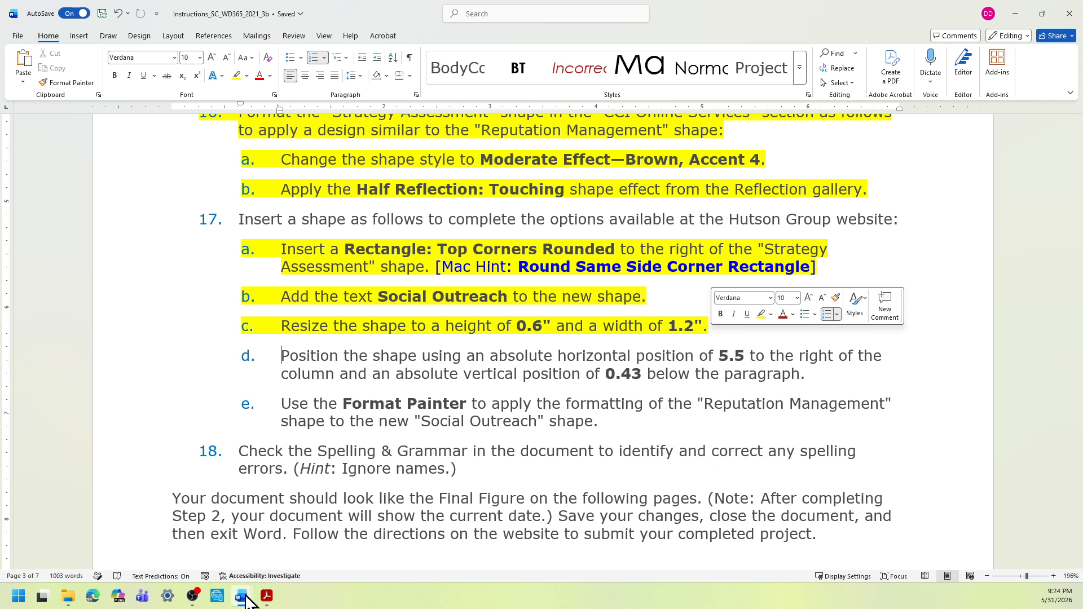
Step: Return to the letter document and resize the "Social Outreach" shape to a height of 0.6" and a width of 1.2"
{"action": "mouse_move", "coordinate": [247, 599]}
{"action": "left_click", "coordinate": [278, 556]}
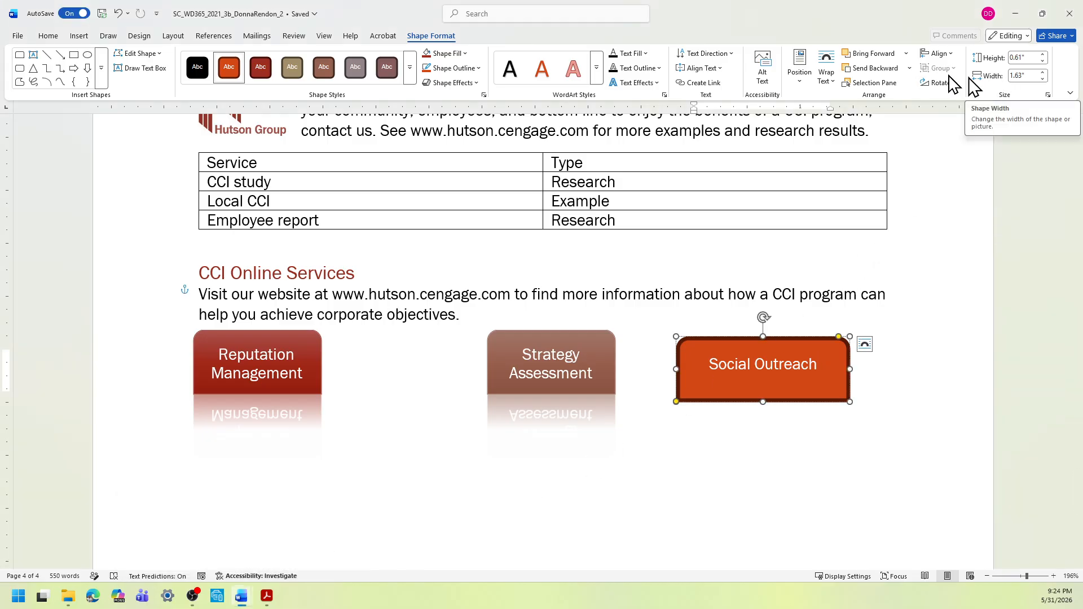
{"action": "left_click", "coordinate": [1033, 59]}
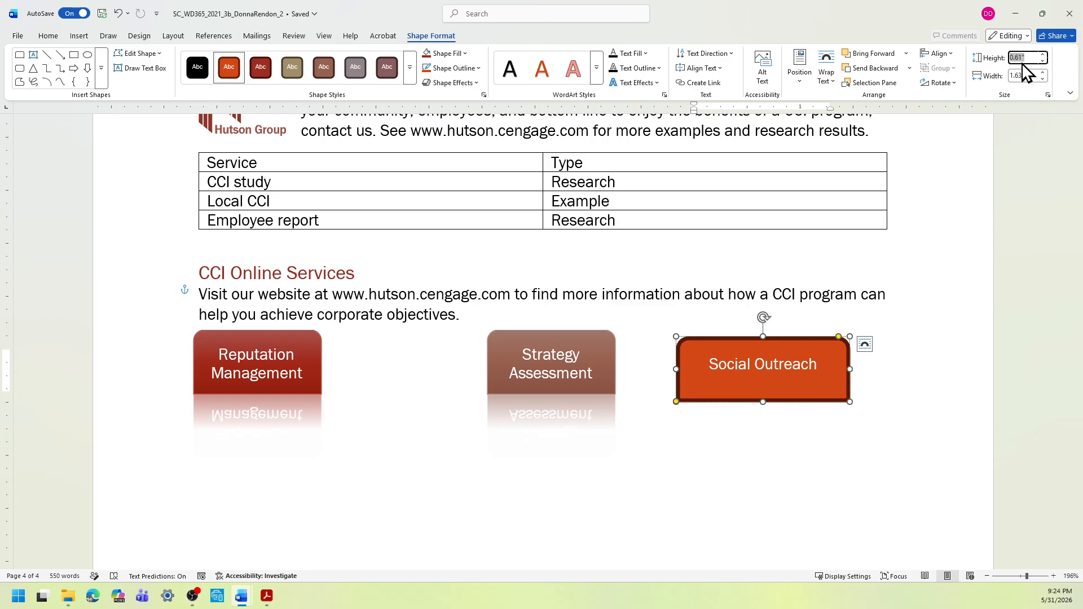
{"action": "left_click", "coordinate": [1034, 55]}
{"action": "left_click", "coordinate": [1023, 76]}
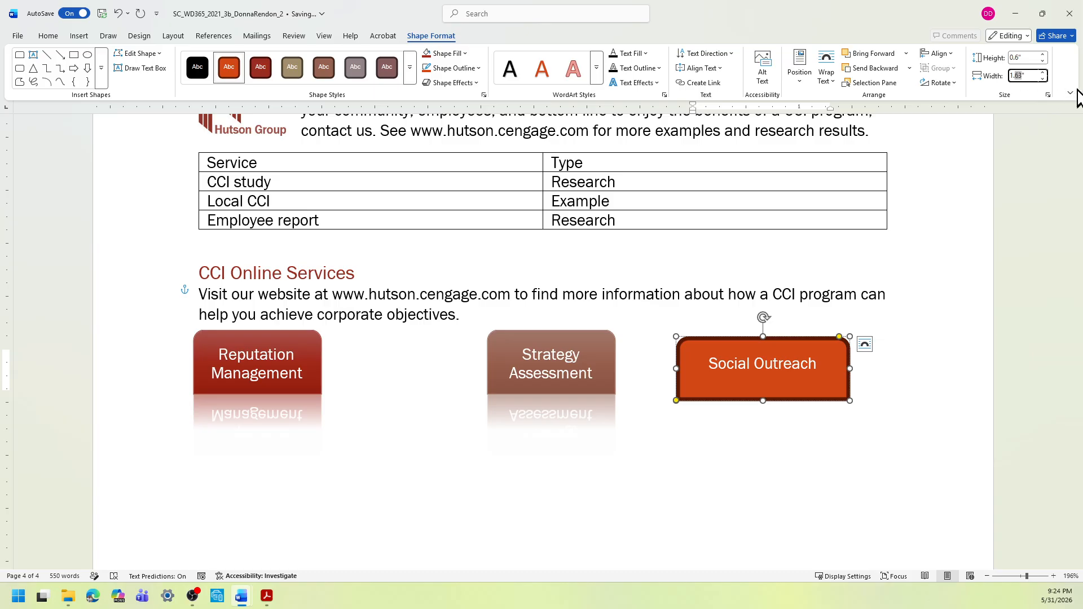
{"action": "type", "text": "1.2"}
{"action": "key", "text": "Return"}
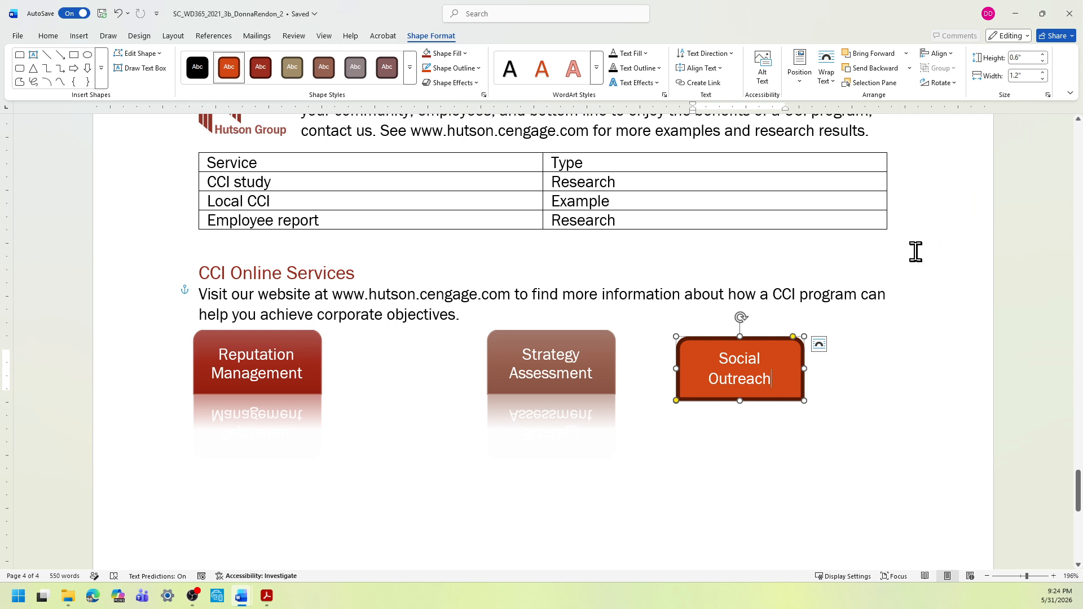
Step: Switch to the instructions document and highlight substep 17d about positioning the shape in yellow
{"action": "left_click", "coordinate": [243, 598]}
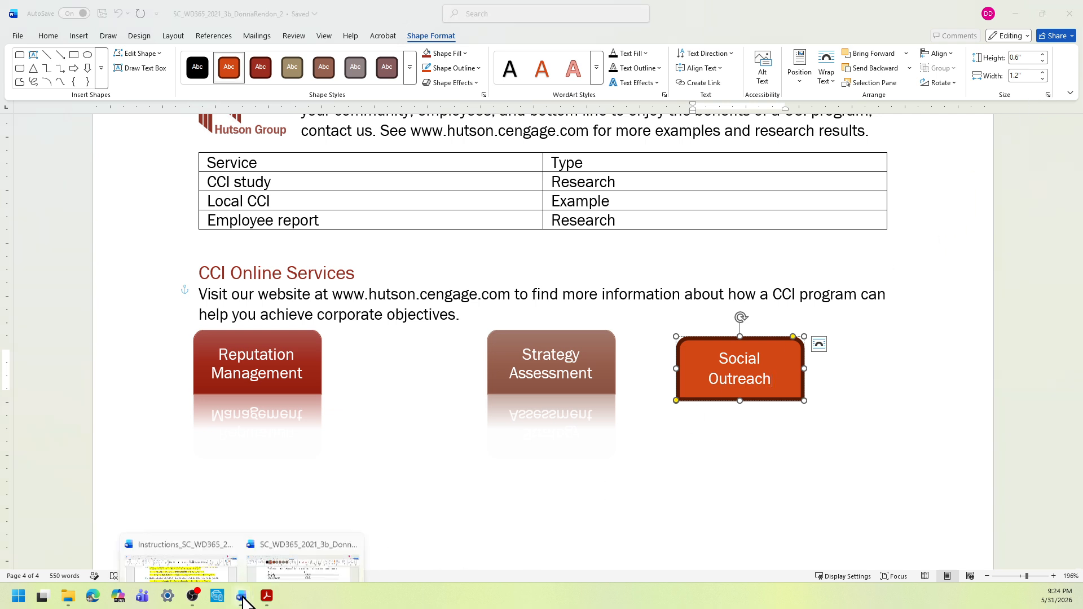
{"action": "left_click", "coordinate": [212, 551]}
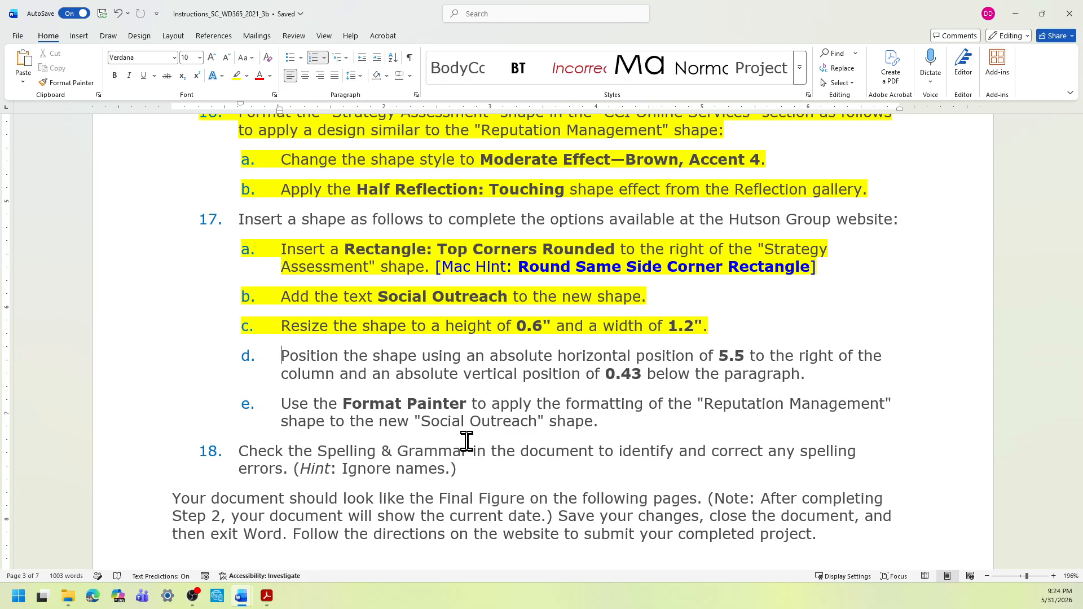
{"action": "left_click_drag", "start_coordinate": [851, 372], "coordinate": [278, 355]}
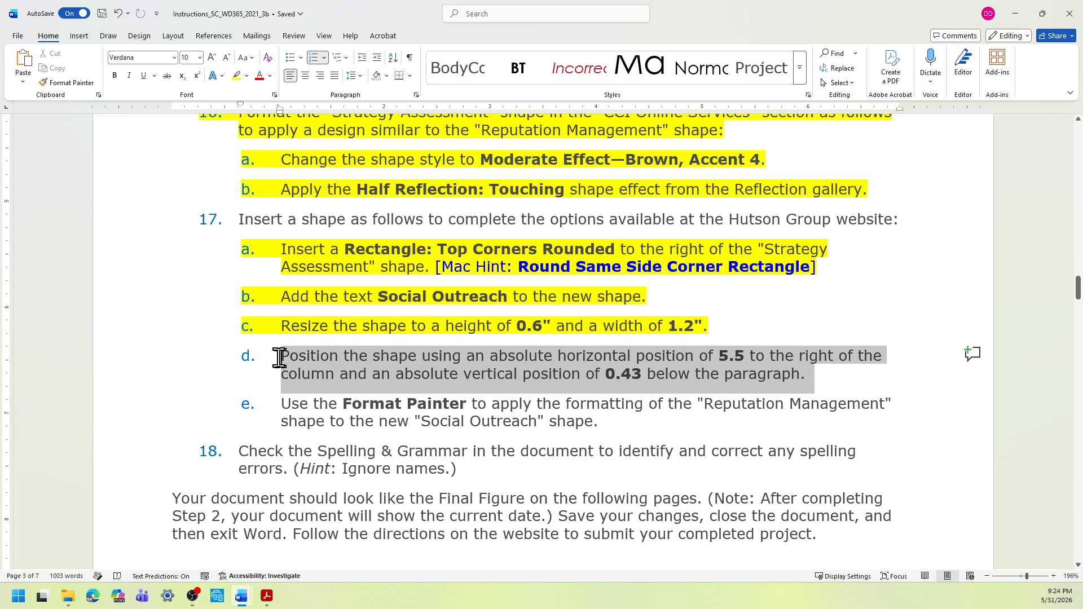
{"action": "left_click", "coordinate": [235, 80]}
Step: Return to the letter document and position the "Social Outreach" shape at absolute 5.5" right of the column and 0.43" below the paragraph
{"action": "left_click", "coordinate": [241, 596]}
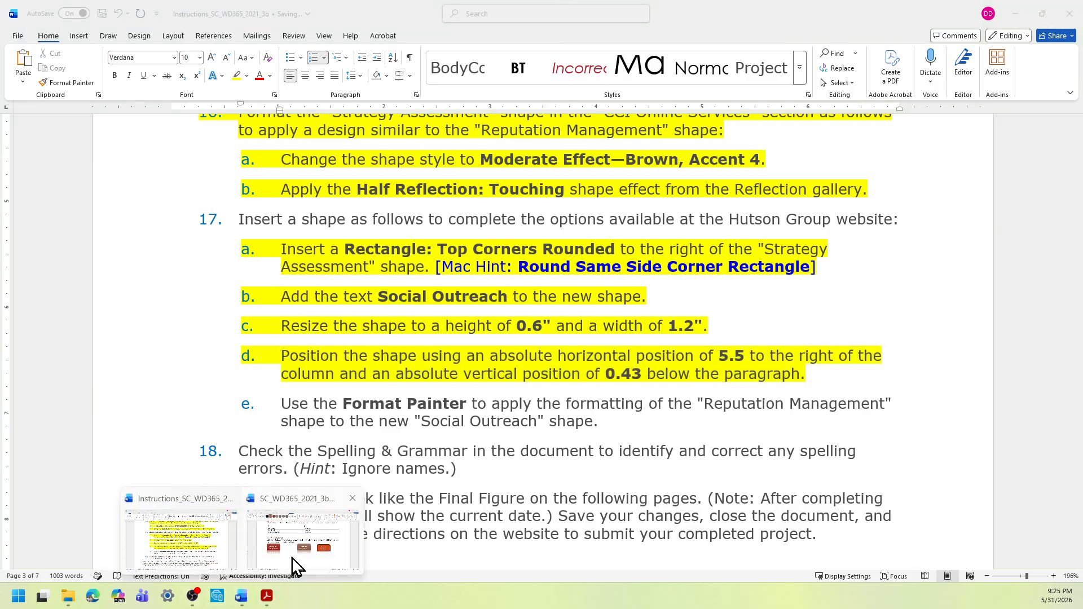
{"action": "left_click", "coordinate": [299, 541]}
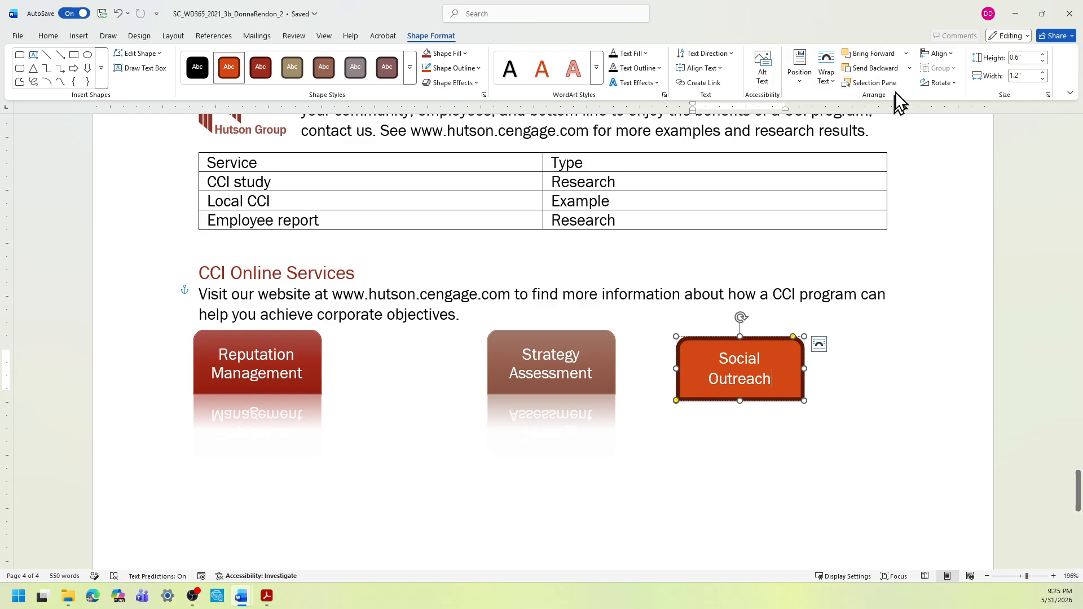
{"action": "left_click", "coordinate": [799, 81]}
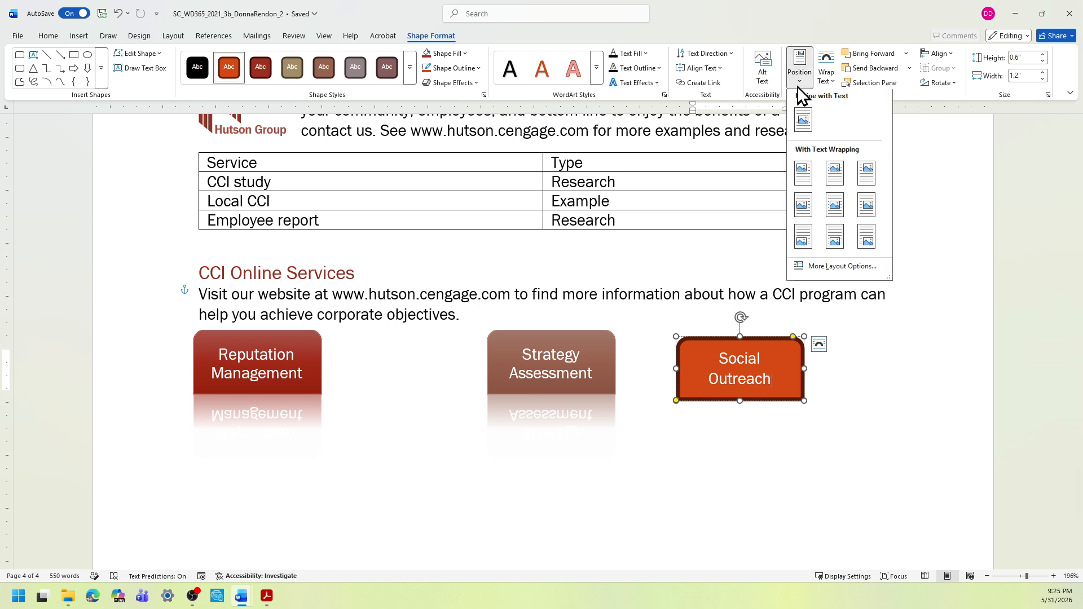
{"action": "left_click", "coordinate": [834, 269]}
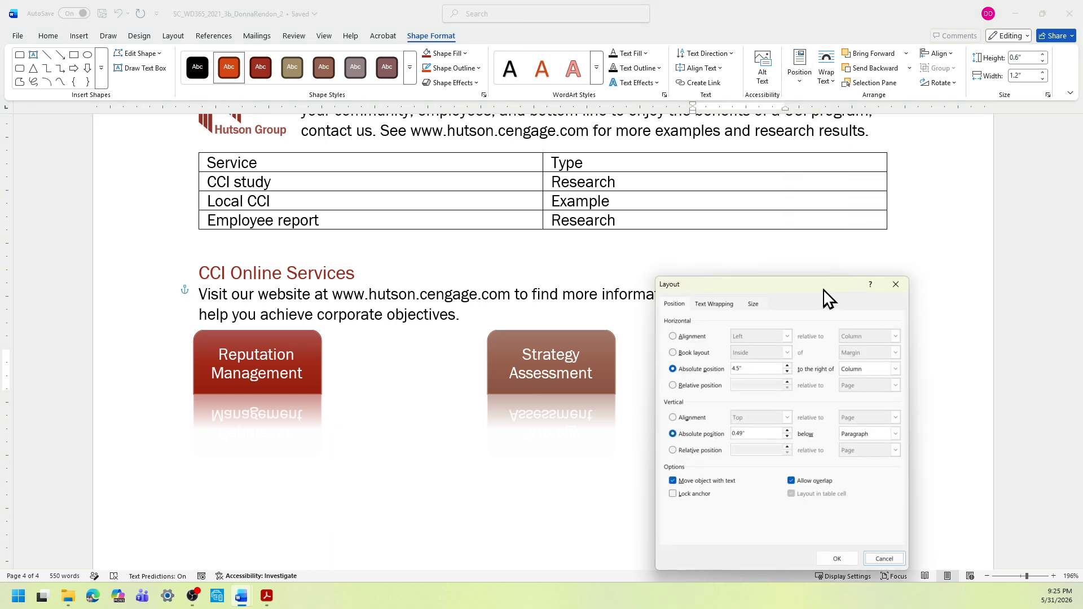
{"action": "left_click_drag", "start_coordinate": [817, 288], "coordinate": [417, 93]}
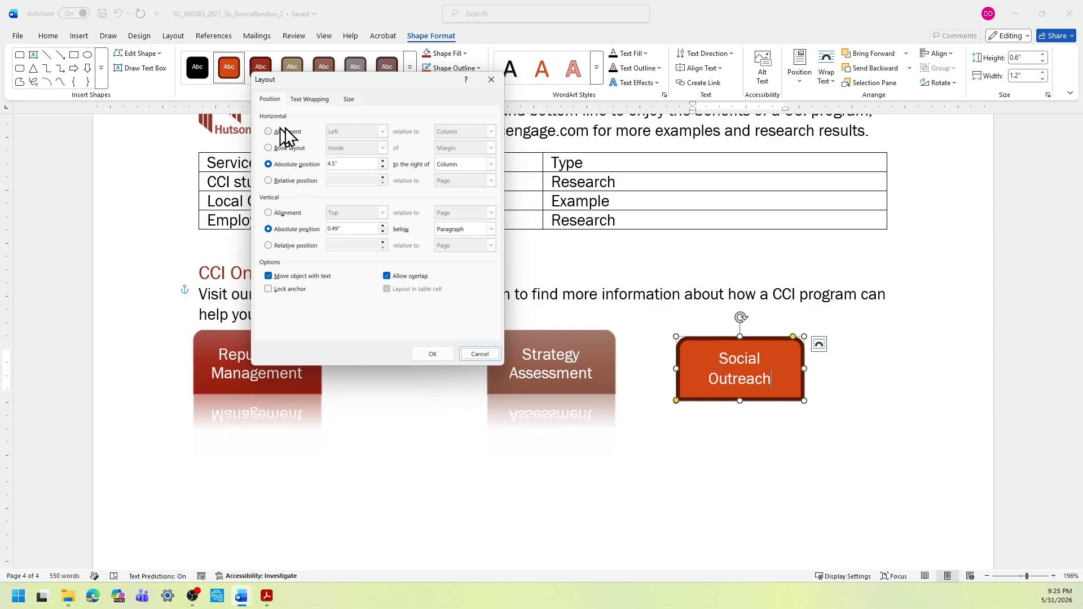
{"action": "left_click", "coordinate": [335, 164]}
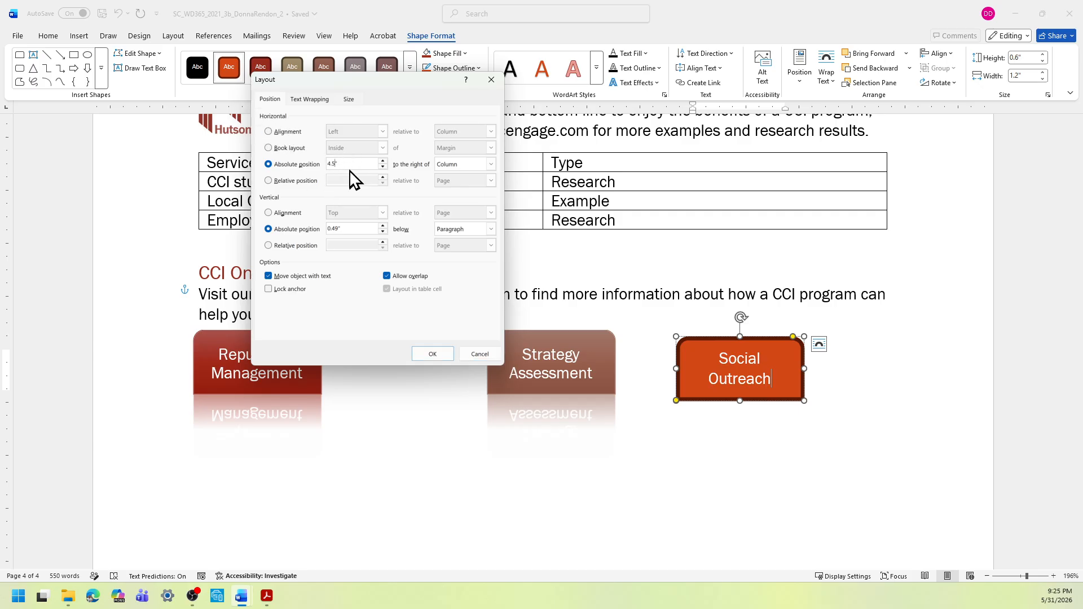
{"action": "left_click_drag", "start_coordinate": [331, 164], "coordinate": [320, 164]}
{"action": "type", "text": "5"}
{"action": "key", "text": "BackSpace"}
{"action": "left_click", "coordinate": [443, 351]}
{"action": "left_click", "coordinate": [433, 357]}
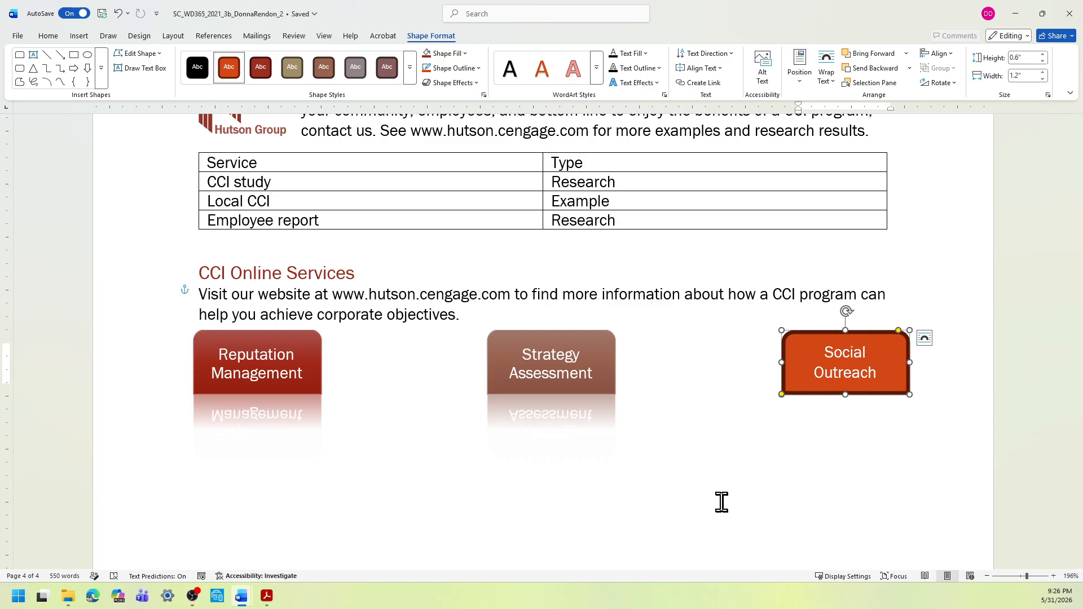
{"action": "left_click", "coordinate": [661, 547]}
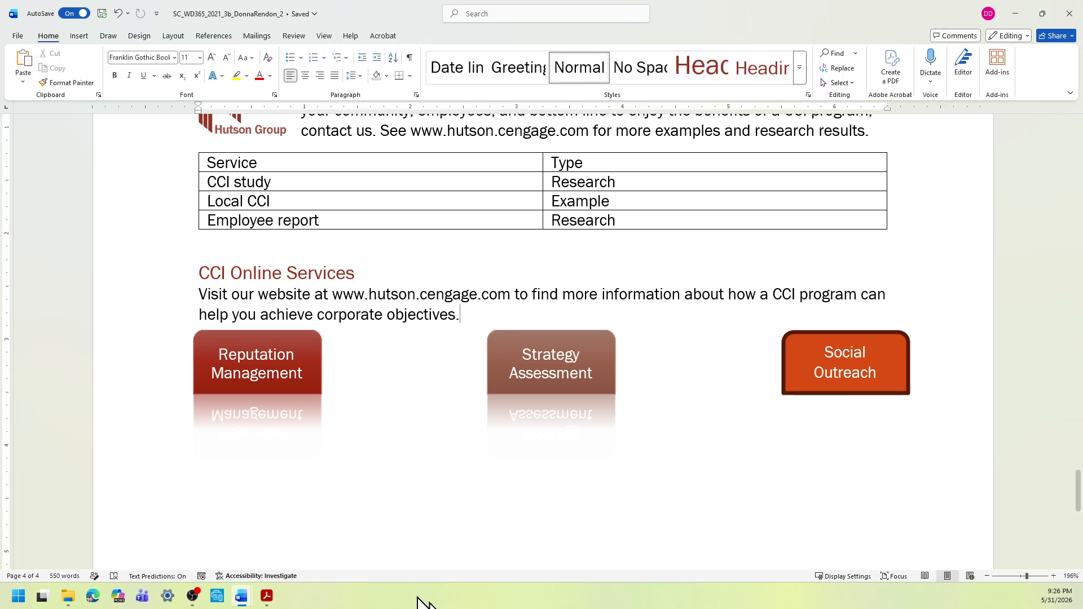
Step: In the instructions document, highlight substep 17e about using the Format Painter in yellow
{"action": "mouse_move", "coordinate": [240, 601]}
{"action": "left_click", "coordinate": [204, 564]}
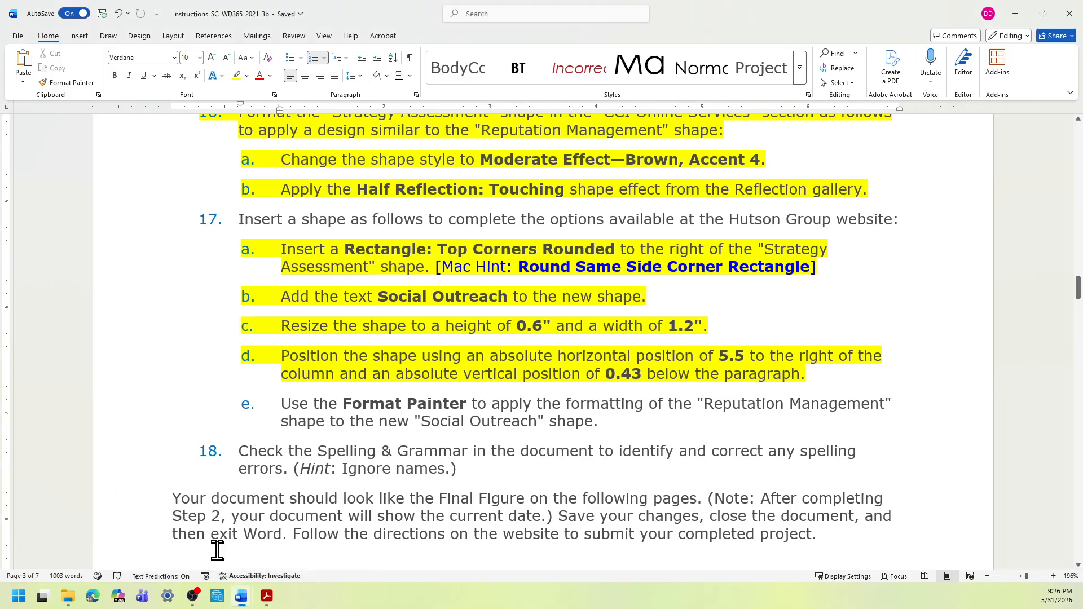
{"action": "scroll", "coordinate": [513, 426], "scroll_direction": "down", "scroll_amount": 2}
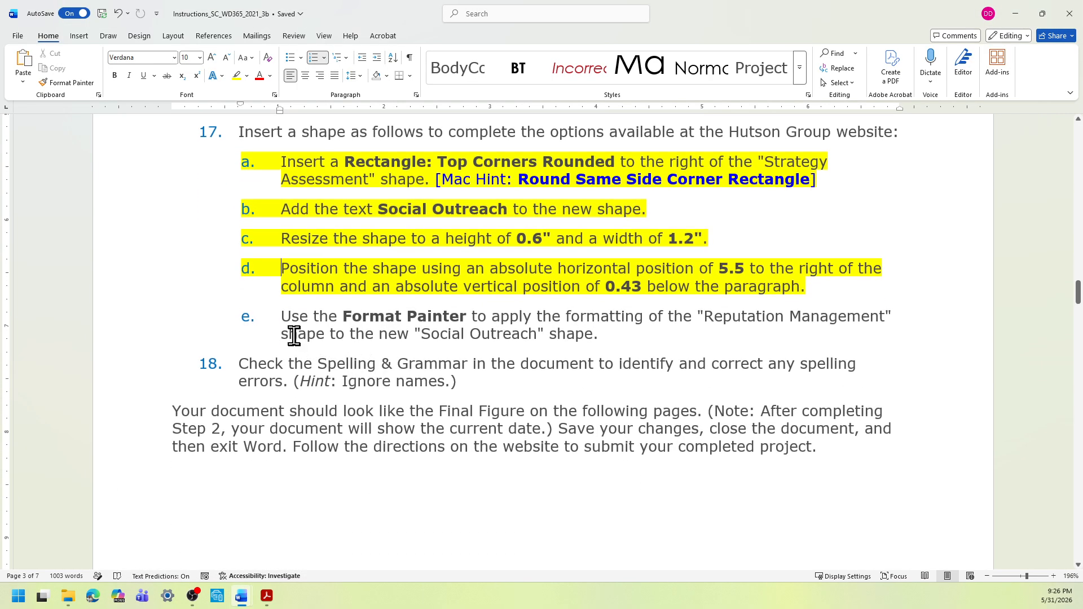
{"action": "left_click_drag", "start_coordinate": [280, 318], "coordinate": [602, 336]}
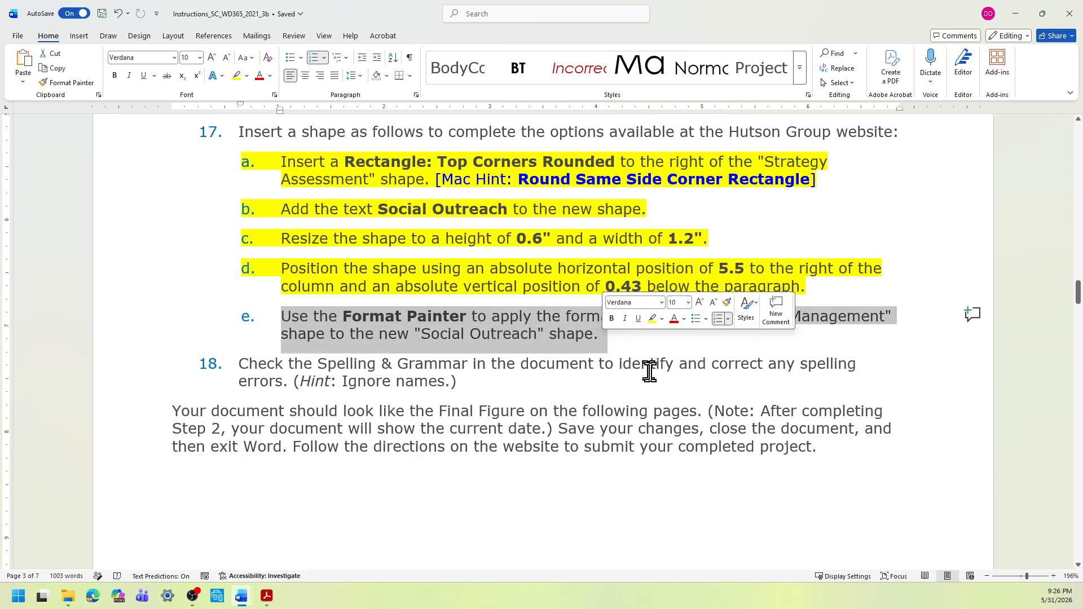
{"action": "left_click", "coordinate": [237, 76]}
{"action": "left_click", "coordinate": [619, 459]}
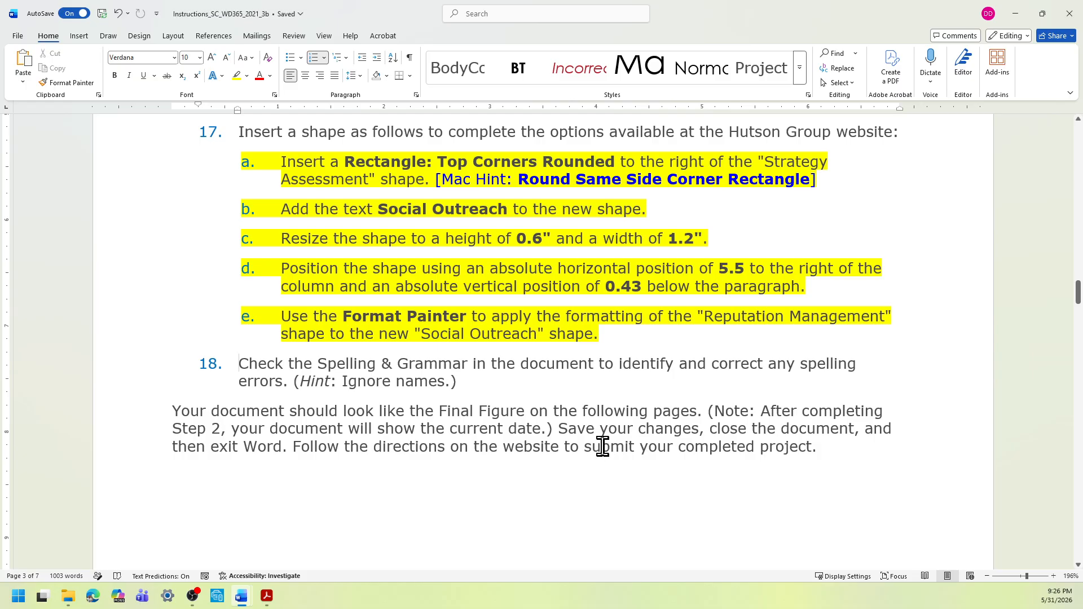
Step: Return to the letter document and copy the "Reputation Management" shape's formatting to the "Social Outreach" shape with the Format Painter
{"action": "mouse_move", "coordinate": [245, 597]}
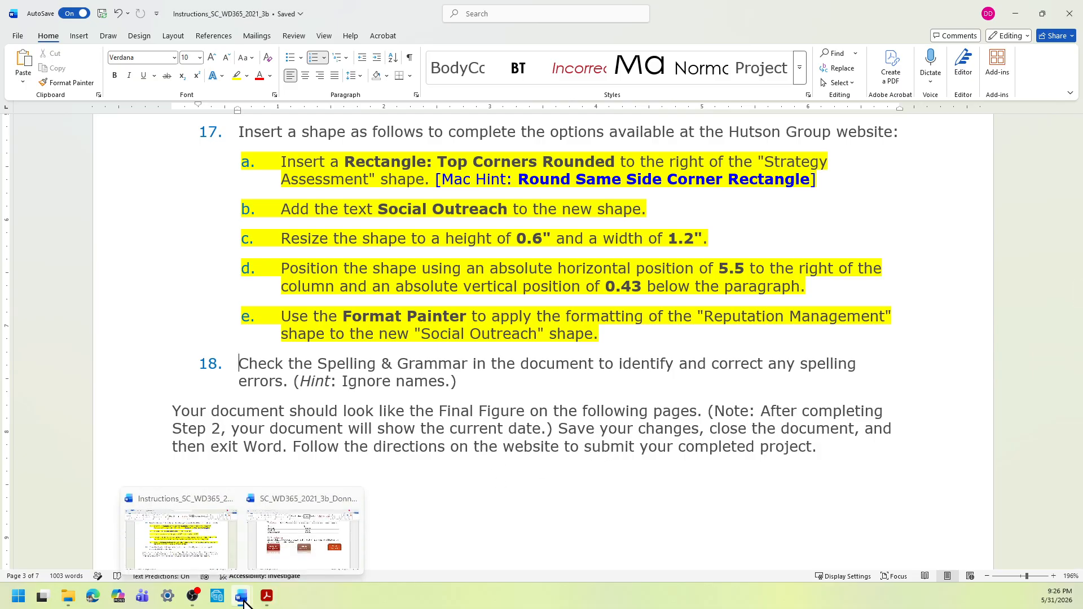
{"action": "left_click", "coordinate": [279, 558]}
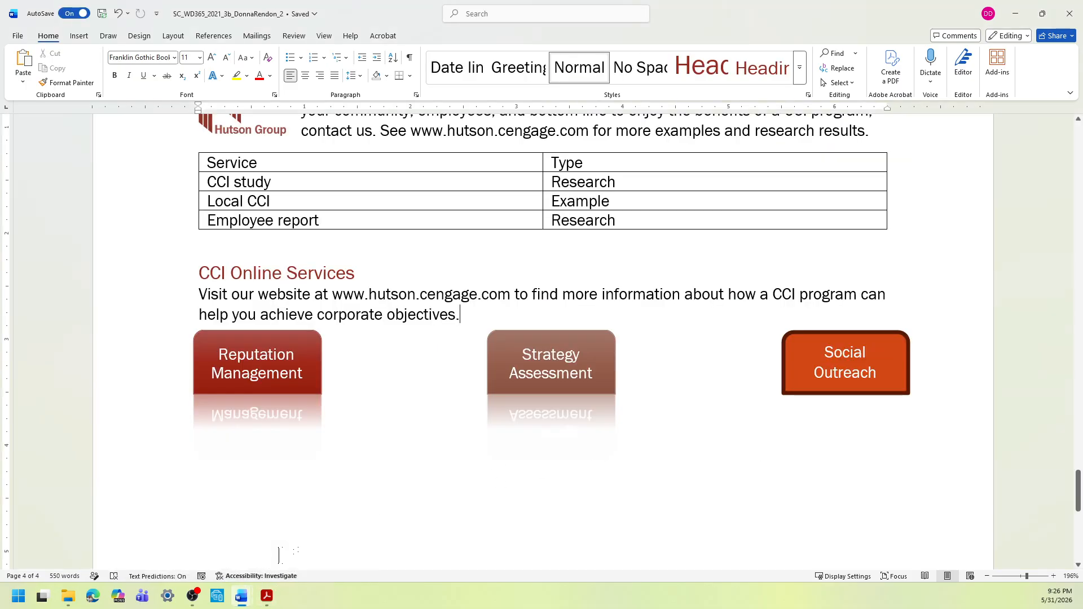
{"action": "left_click", "coordinate": [310, 387]}
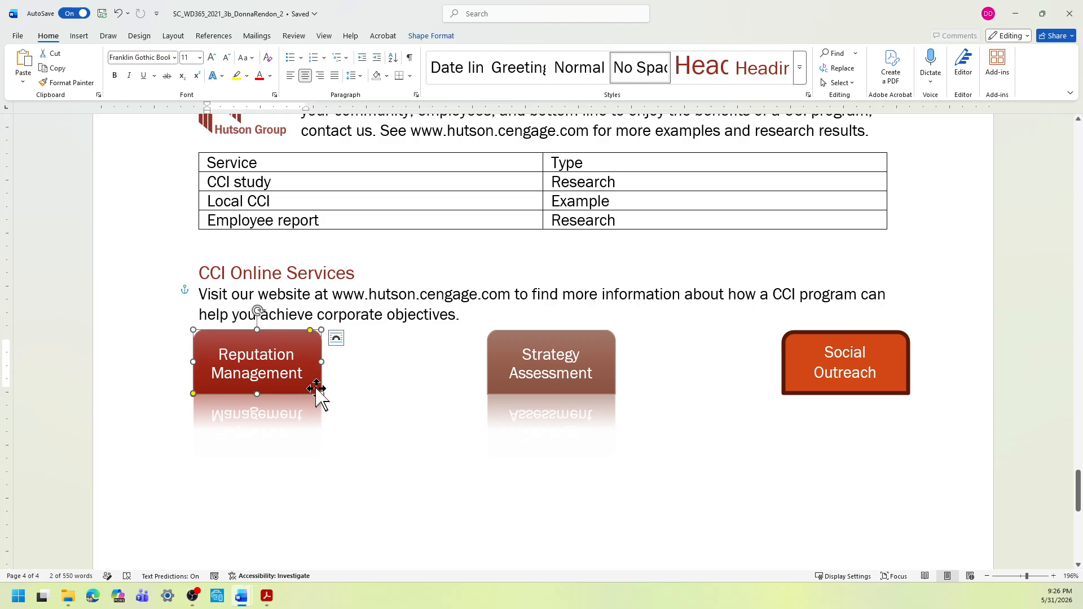
{"action": "left_click", "coordinate": [414, 451]}
{"action": "left_click", "coordinate": [308, 404]}
{"action": "left_click", "coordinate": [77, 84]}
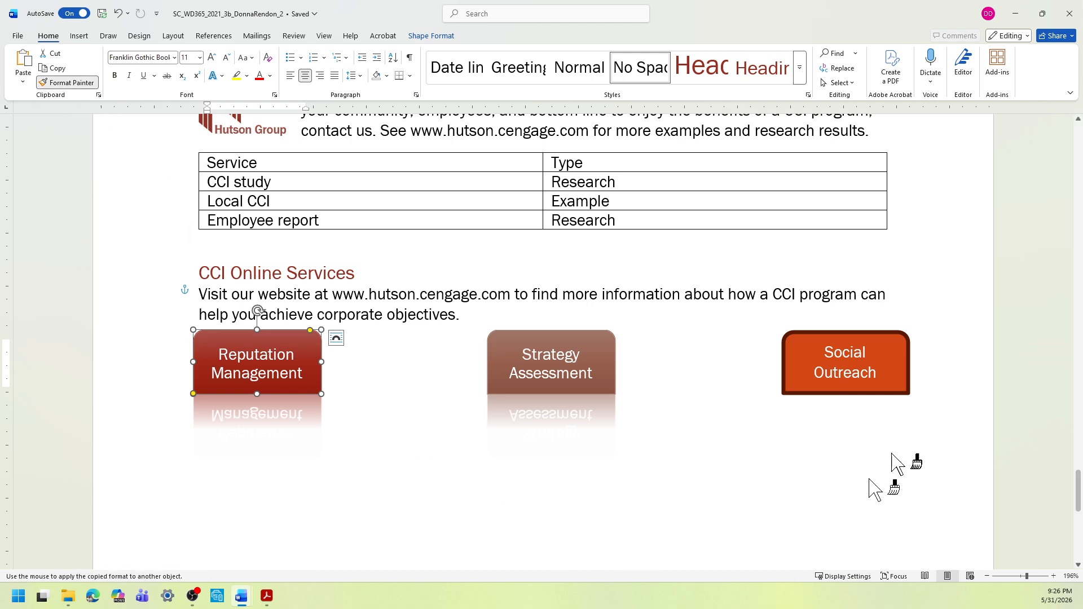
{"action": "left_click", "coordinate": [858, 399]}
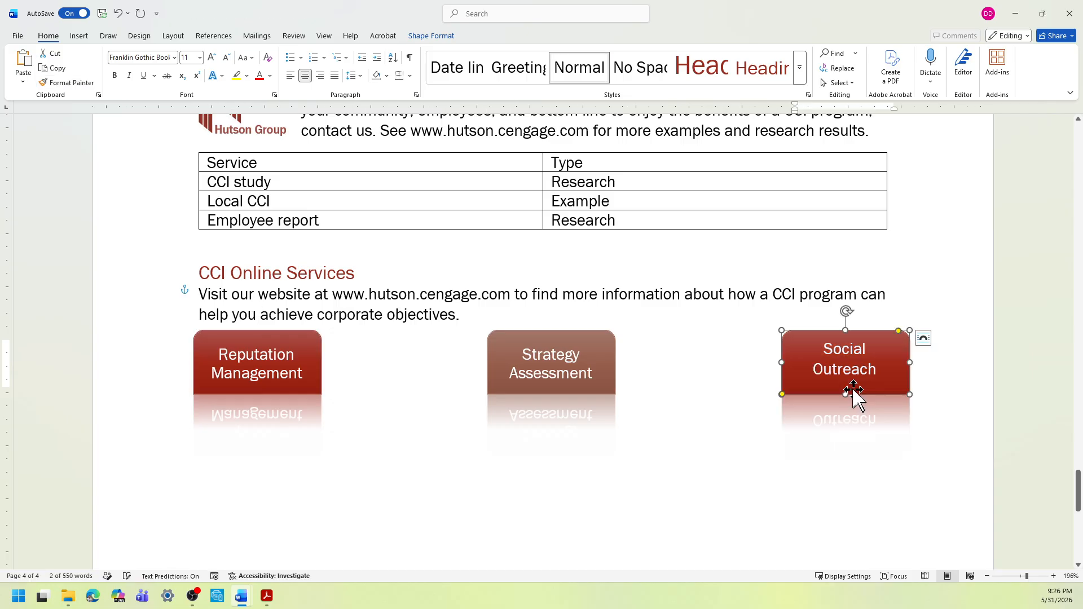
{"action": "left_click", "coordinate": [821, 523]}
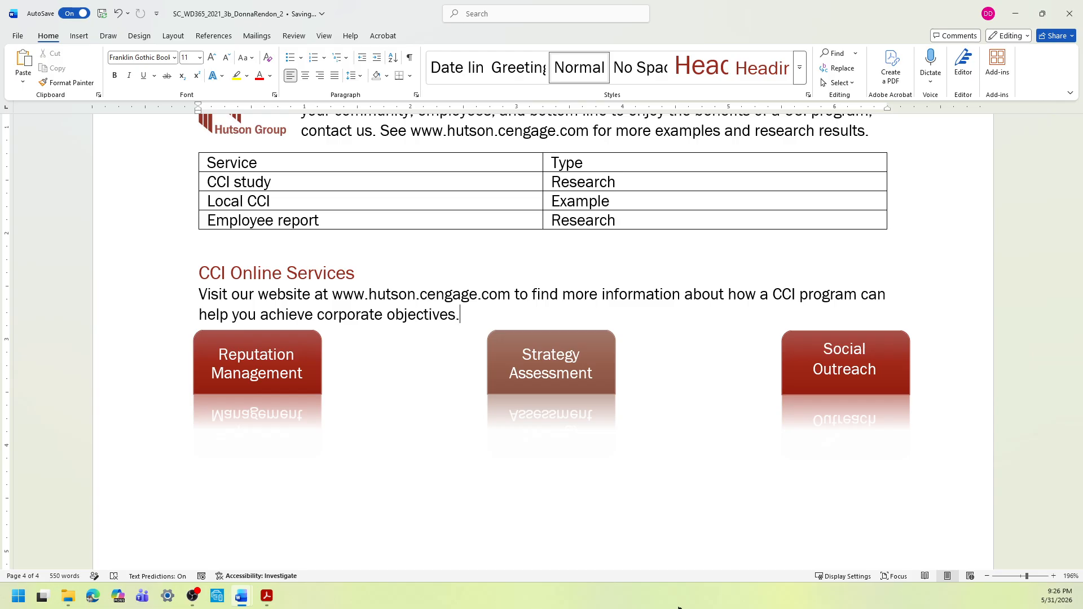
{"action": "left_click", "coordinate": [1024, 577]}
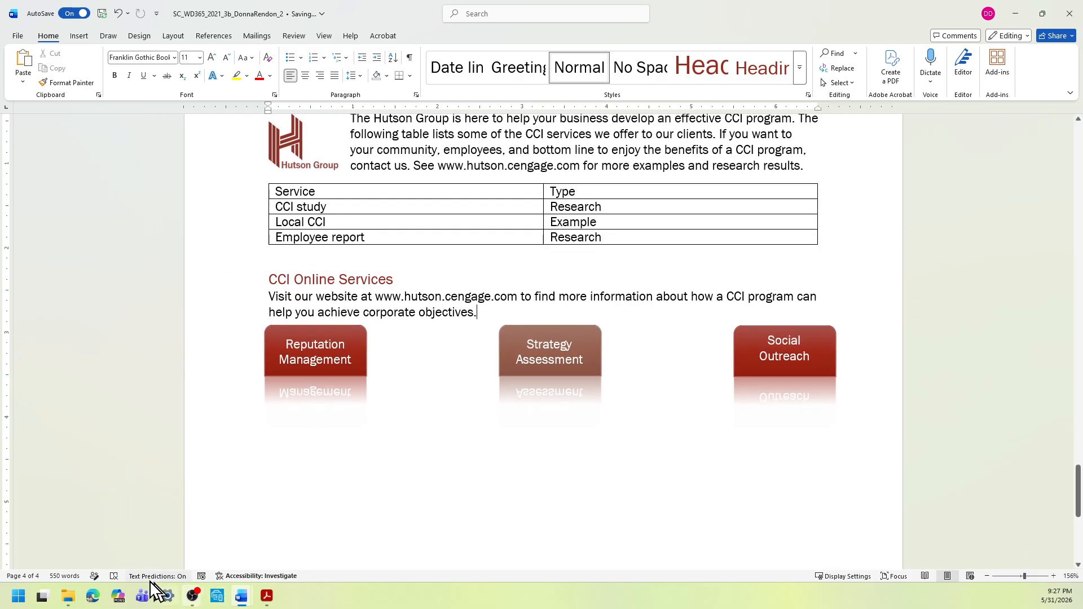
Step: In the instructions document, highlight step 18 about checking spelling and grammar in yellow
{"action": "left_click", "coordinate": [241, 597]}
{"action": "left_click", "coordinate": [209, 561]}
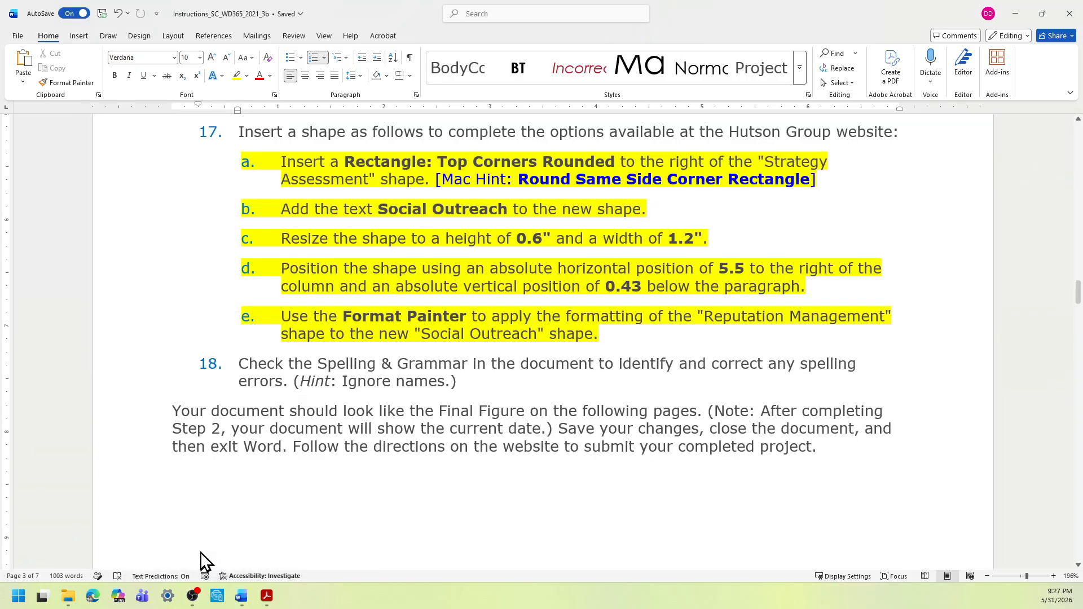
{"action": "scroll", "coordinate": [397, 506], "scroll_direction": "down", "scroll_amount": 1}
{"action": "scroll", "coordinate": [396, 506], "scroll_direction": "down", "scroll_amount": 1}
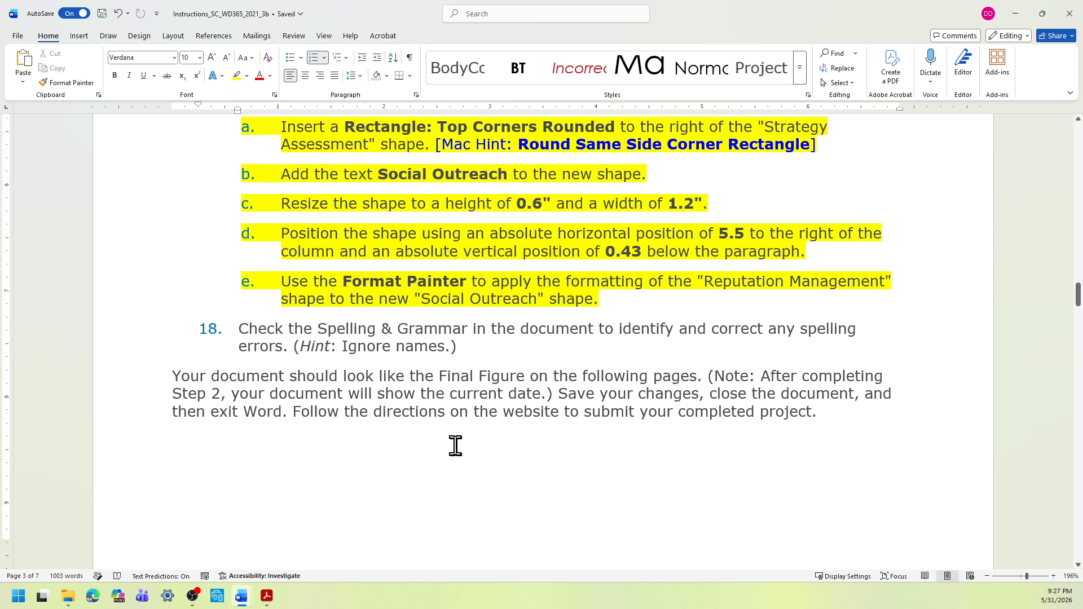
{"action": "left_click_drag", "start_coordinate": [466, 352], "coordinate": [186, 328]}
{"action": "left_click", "coordinate": [236, 311]}
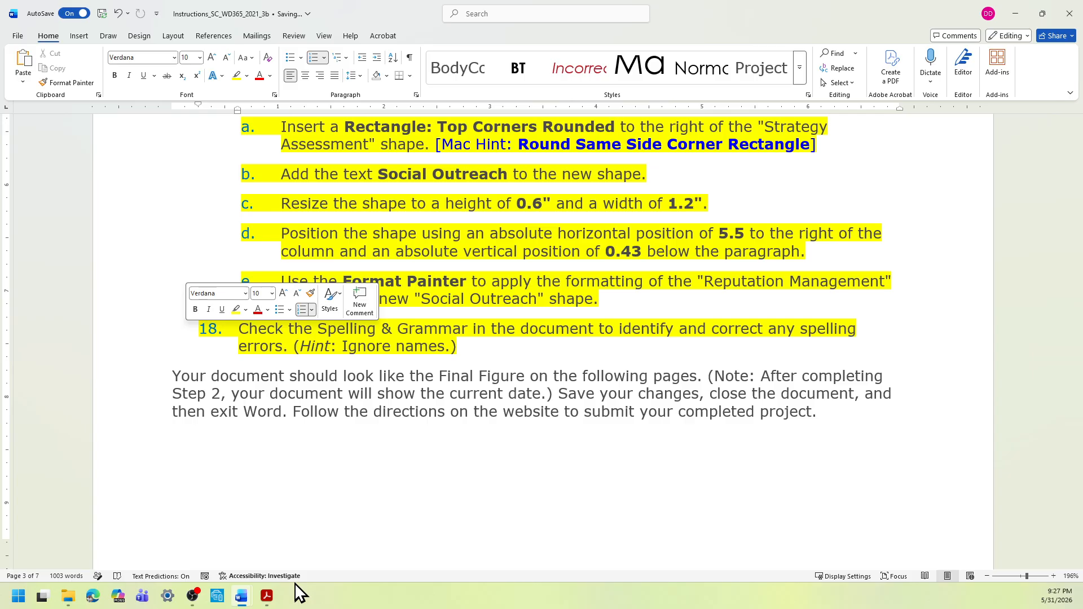
Step: Return to the letter document and start a Spelling and Grammar check from the date line on the first page
{"action": "mouse_move", "coordinate": [245, 603]}
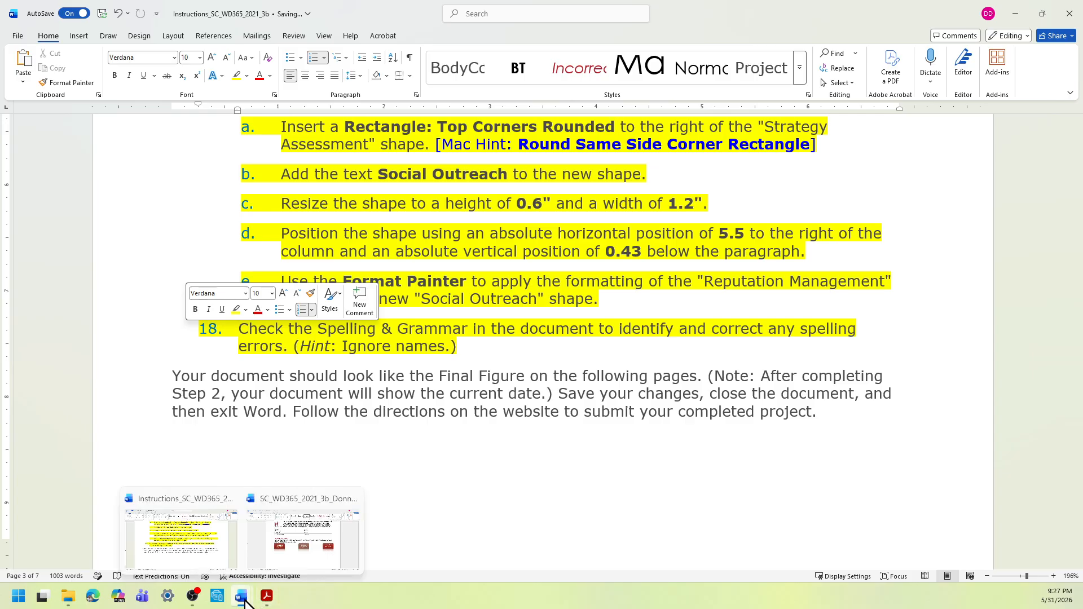
{"action": "left_click", "coordinate": [285, 562]}
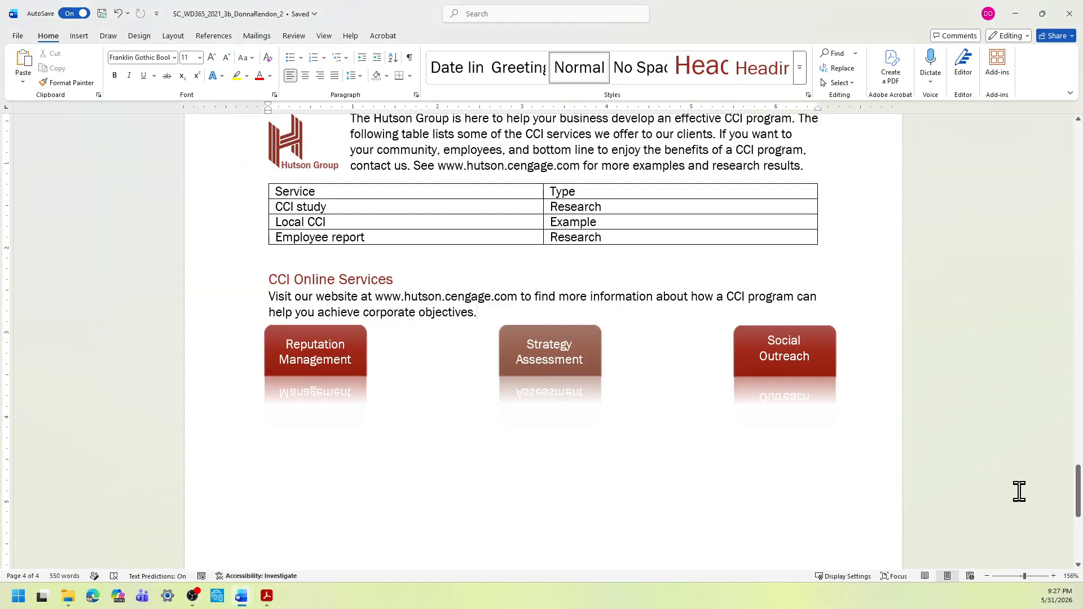
{"action": "left_click_drag", "start_coordinate": [1078, 495], "coordinate": [1077, 161]}
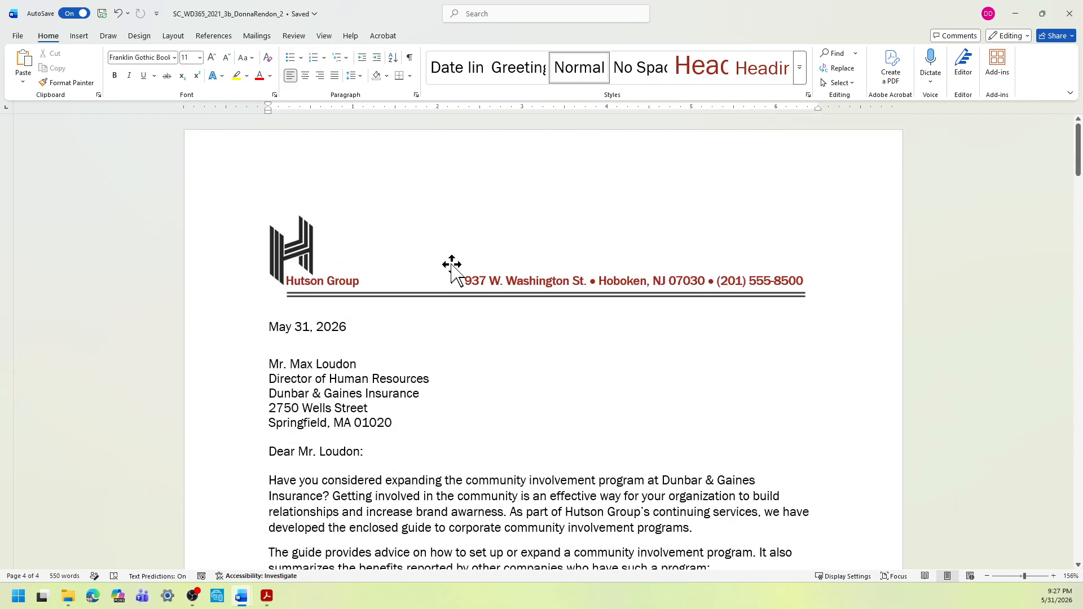
{"action": "left_click", "coordinate": [266, 329]}
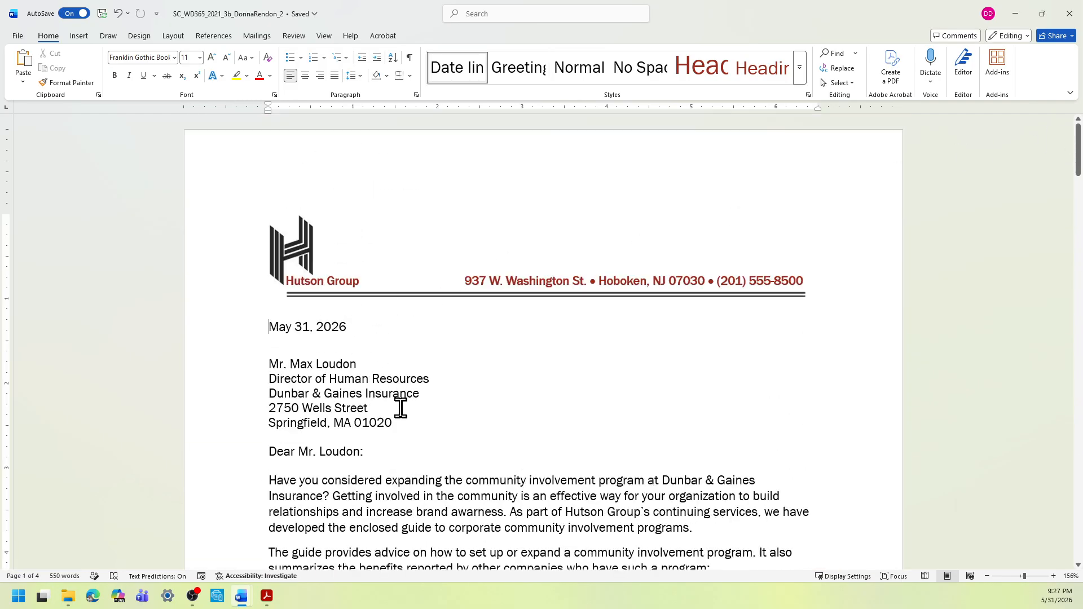
{"action": "left_click", "coordinate": [293, 36]}
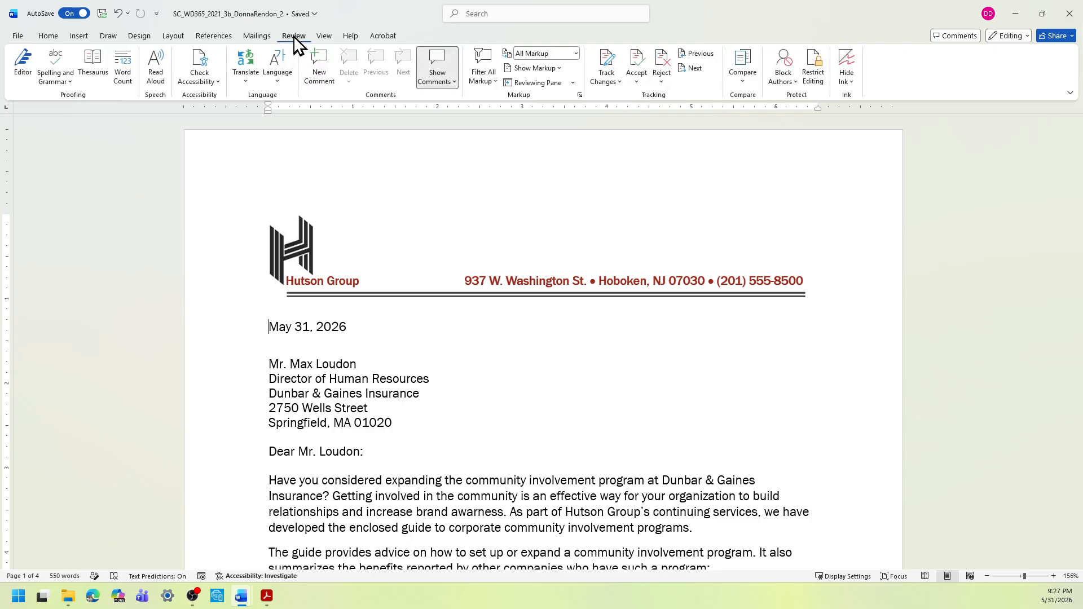
{"action": "left_click", "coordinate": [66, 76]}
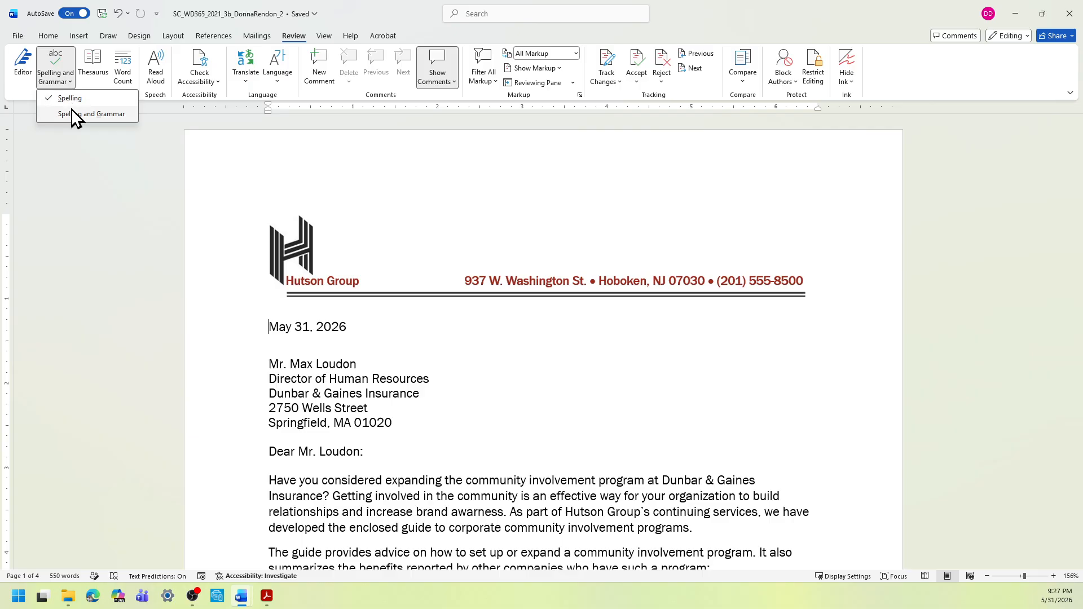
{"action": "left_click", "coordinate": [72, 111]}
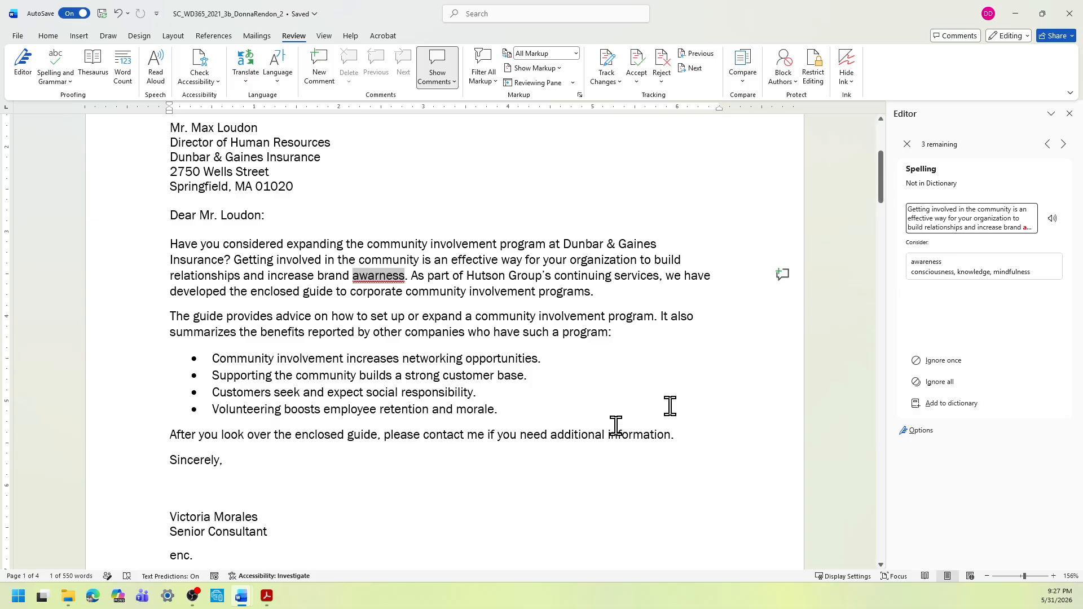
Step: Correct "awarness" to "awareness" and "comunity" to "community", and skip the punctuation suggestion for "Strengthened community"
{"action": "left_click", "coordinate": [928, 266]}
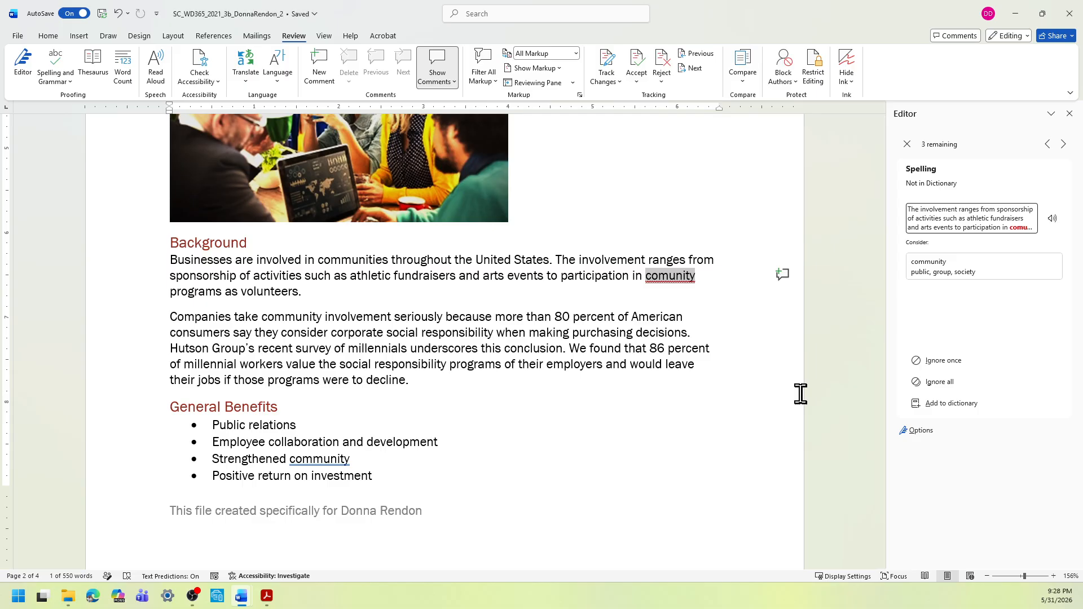
{"action": "left_click", "coordinate": [929, 266]}
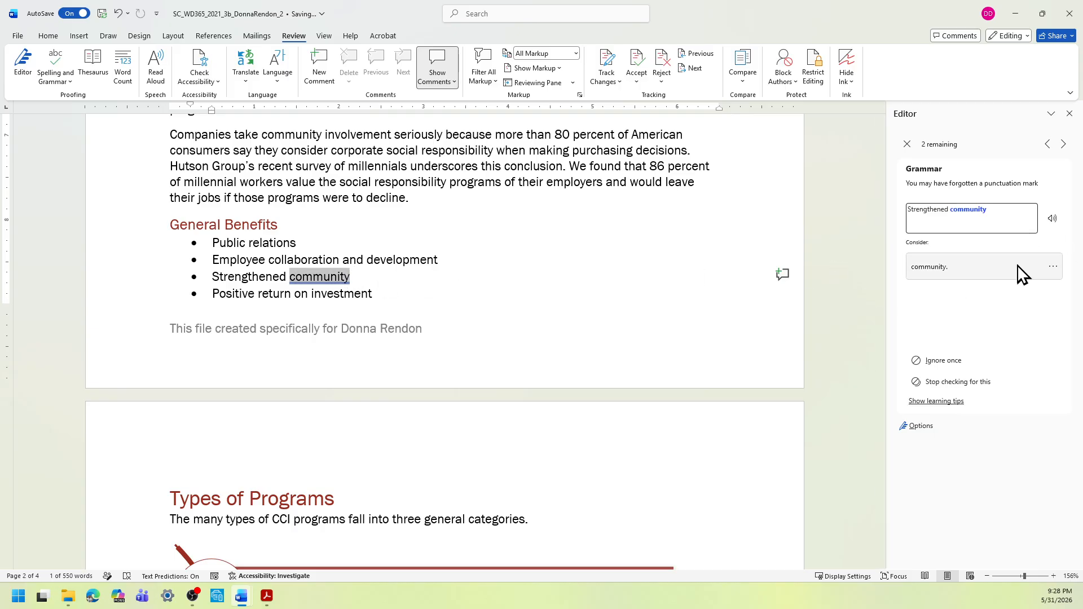
{"action": "left_click", "coordinate": [1063, 144]}
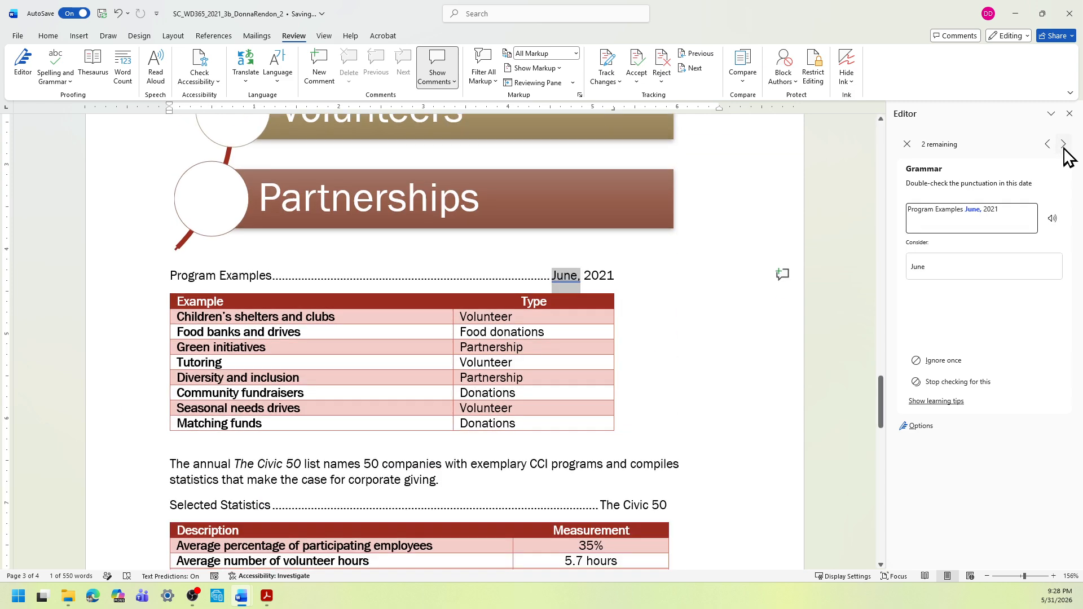
Step: Skip the punctuation suggestion for "June, 2021" and end the spelling and grammar check
{"action": "left_click", "coordinate": [1063, 145]}
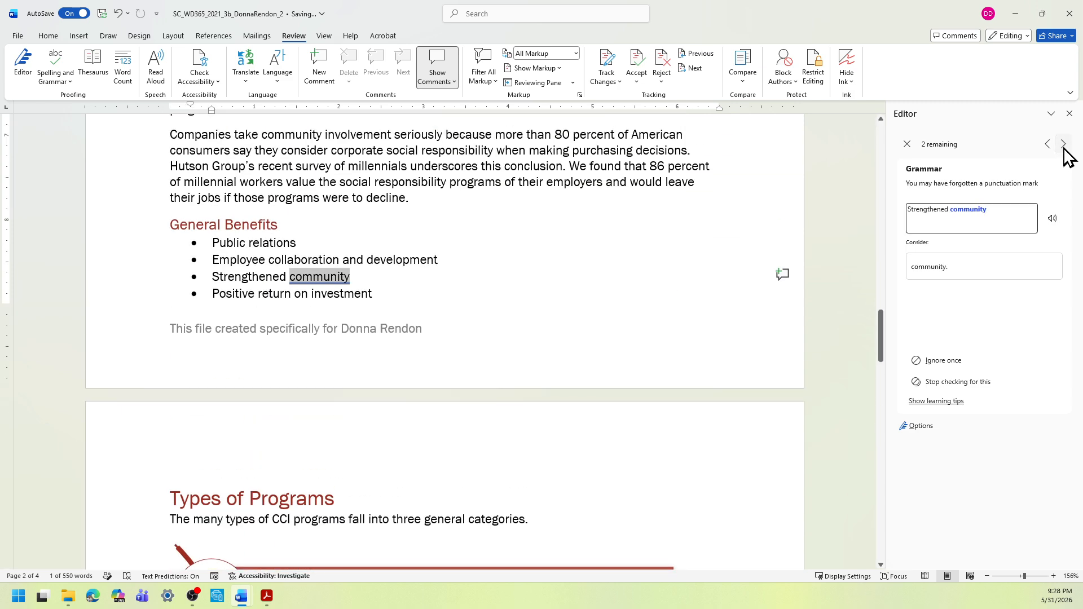
{"action": "left_click", "coordinate": [1069, 114]}
{"action": "left_click", "coordinate": [694, 312]}
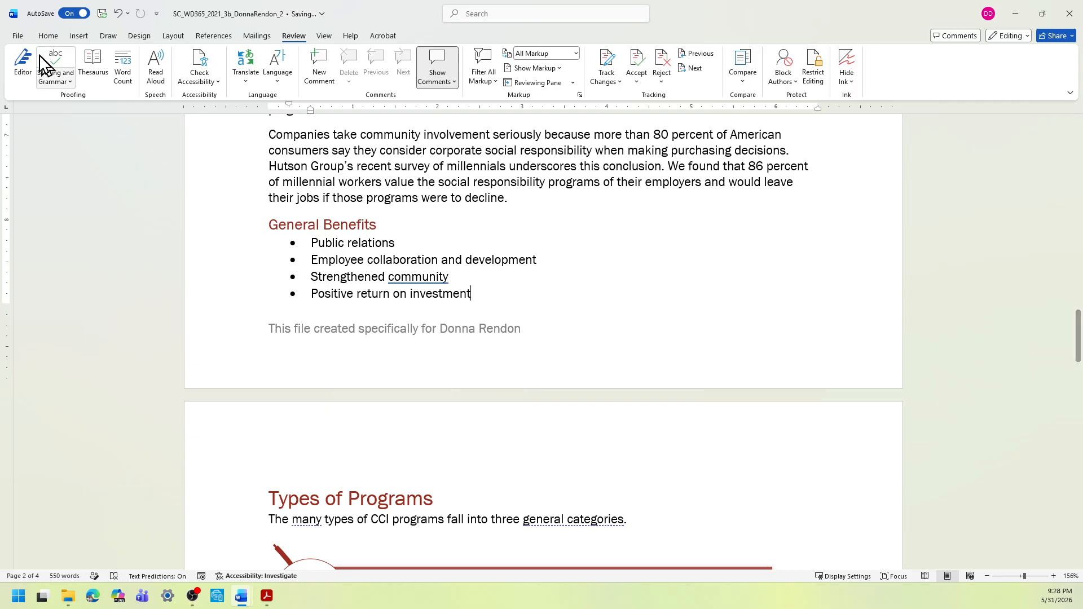
Step: Save a copy of the letter as a Word document in the OneDrive word folder under its current name, replacing the existing file
{"action": "left_click", "coordinate": [19, 35]}
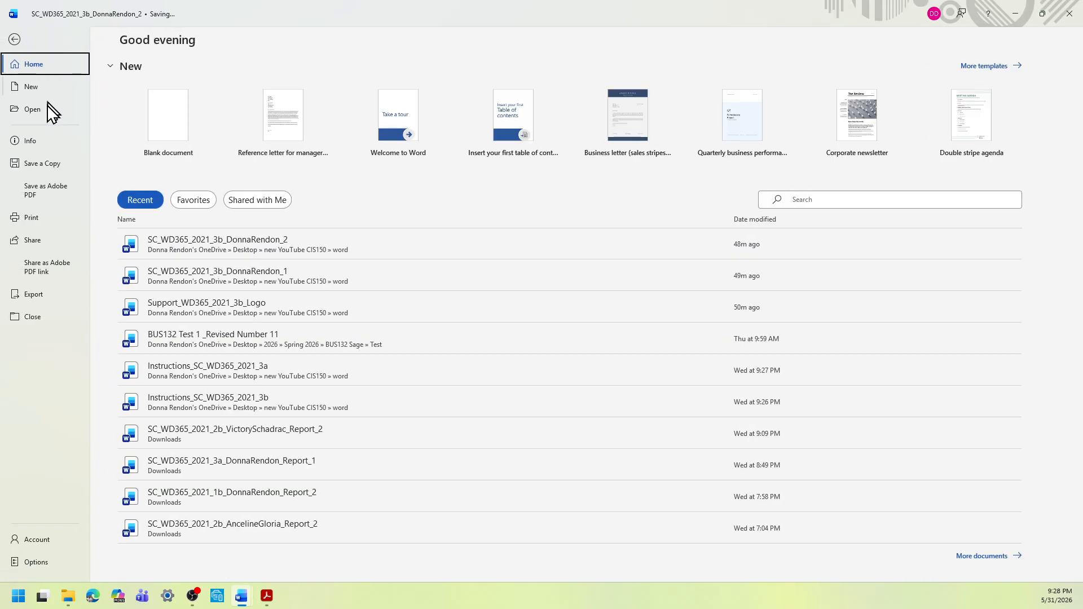
{"action": "left_click", "coordinate": [48, 163]}
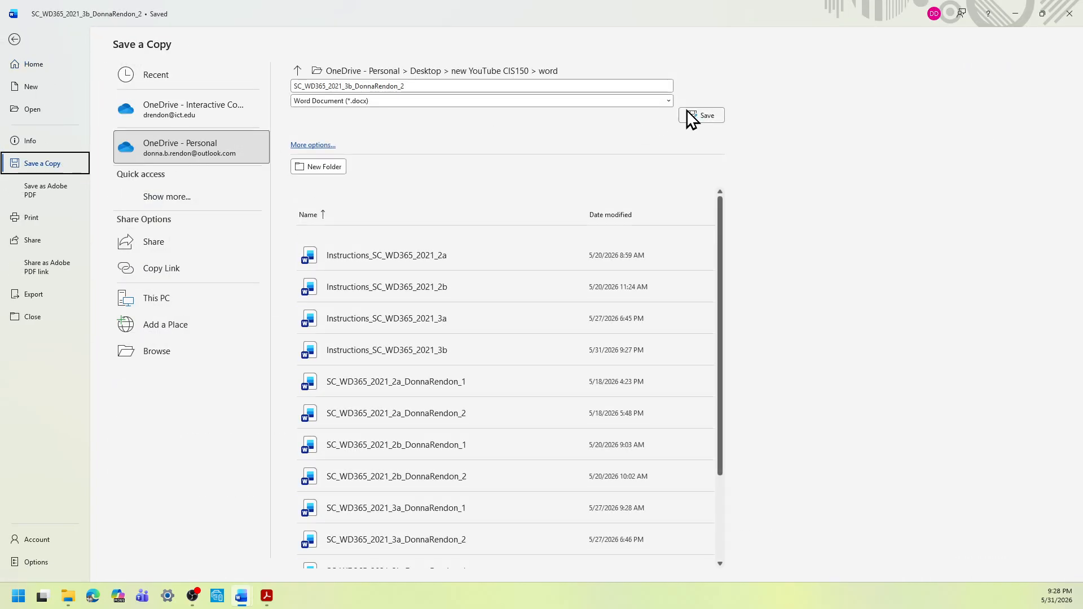
{"action": "left_click", "coordinate": [706, 116]}
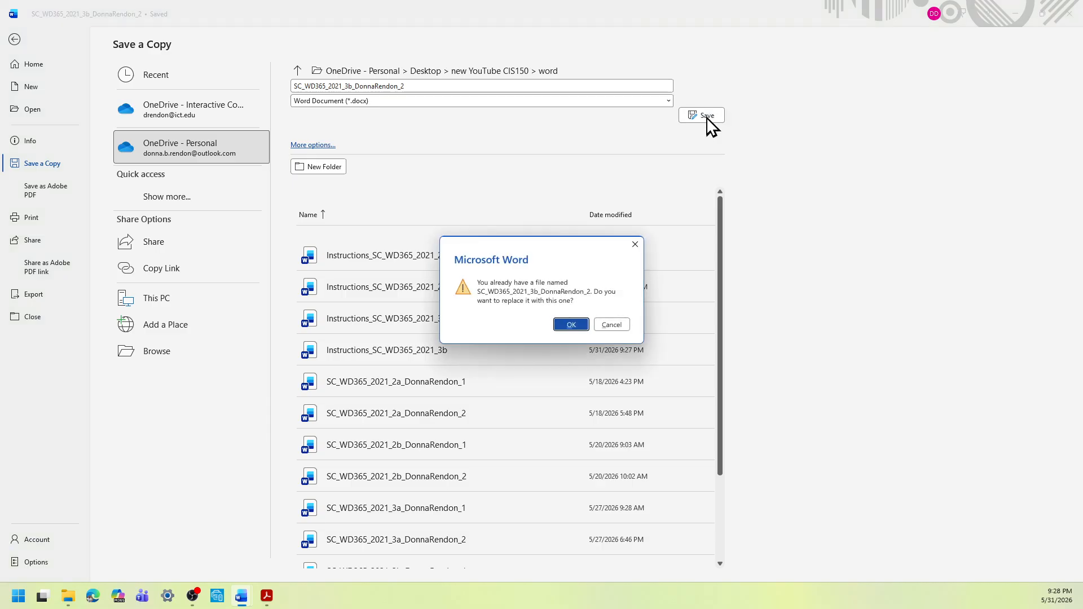
{"action": "left_click", "coordinate": [569, 324]}
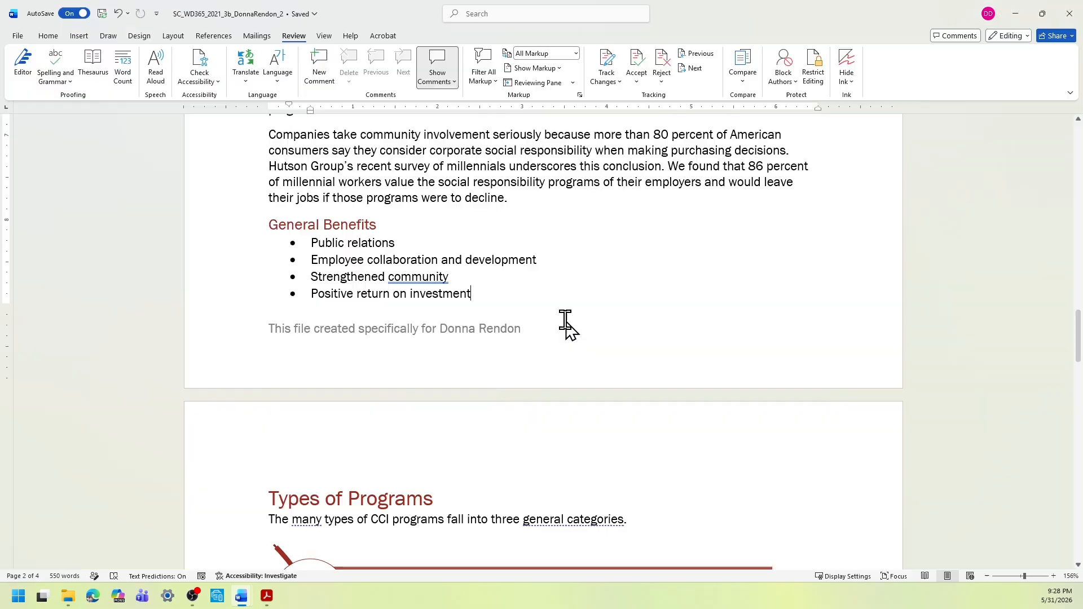
Step: Review the letter's pages at 93% zoom and examine the Final Figure pages in the instructions document for comparison
{"action": "left_click_drag", "start_coordinate": [1077, 355], "coordinate": [1077, 217]}
{"action": "left_click_drag", "start_coordinate": [1024, 576], "coordinate": [1018, 575]}
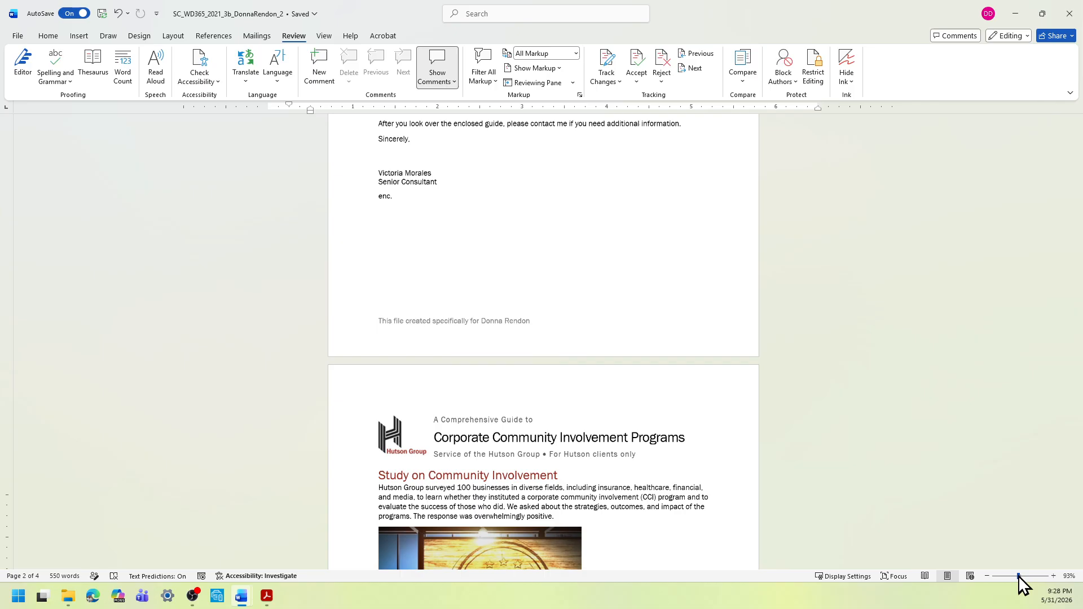
{"action": "left_click_drag", "start_coordinate": [1078, 392], "coordinate": [1051, 580]}
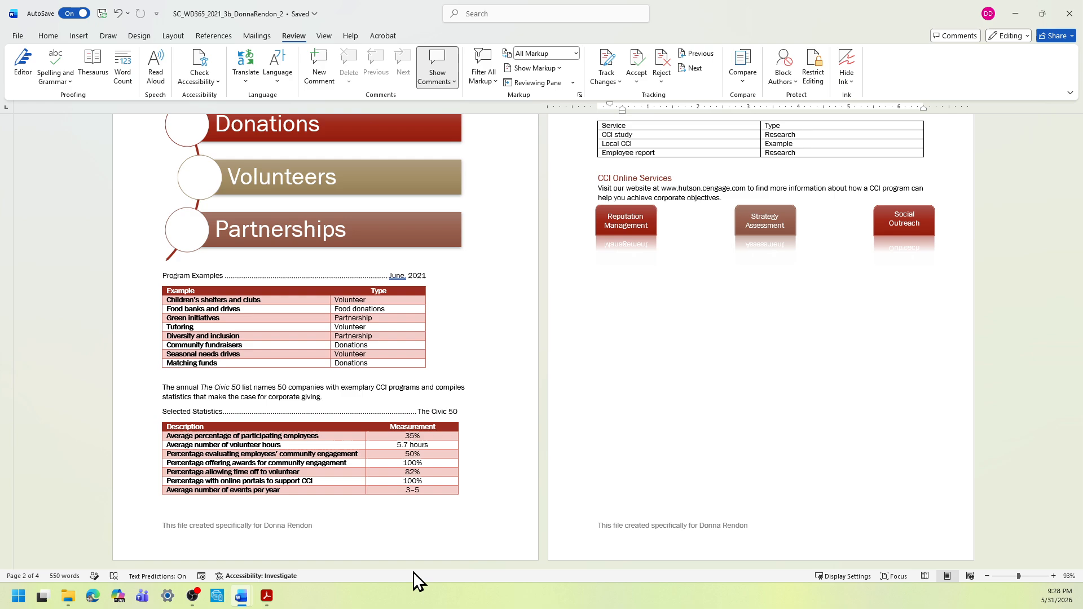
{"action": "left_click", "coordinate": [241, 598]}
{"action": "left_click", "coordinate": [218, 557]}
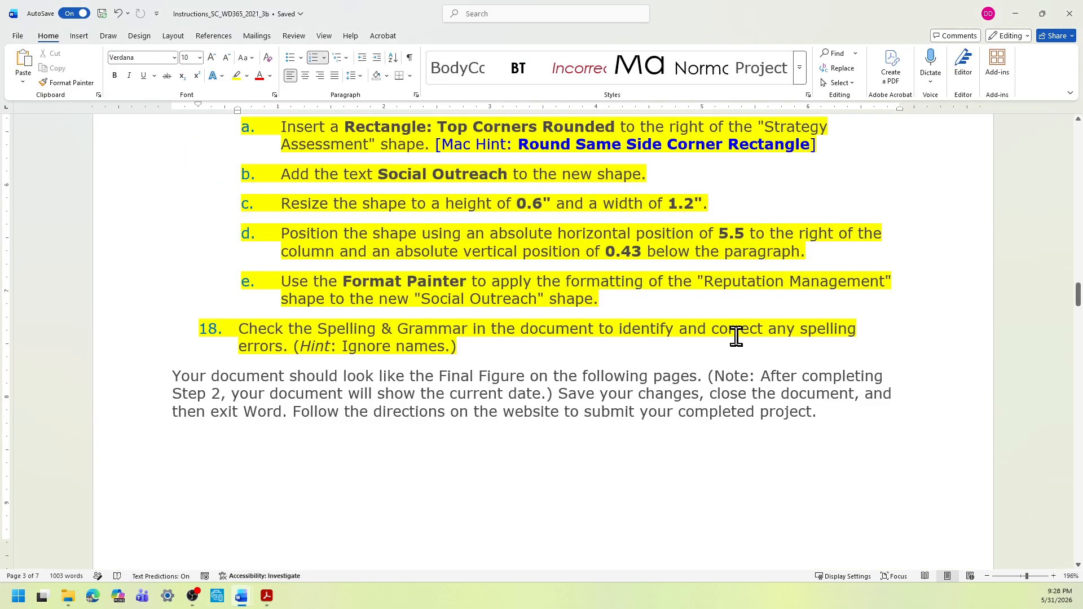
{"action": "left_click_drag", "start_coordinate": [1077, 304], "coordinate": [1064, 479]}
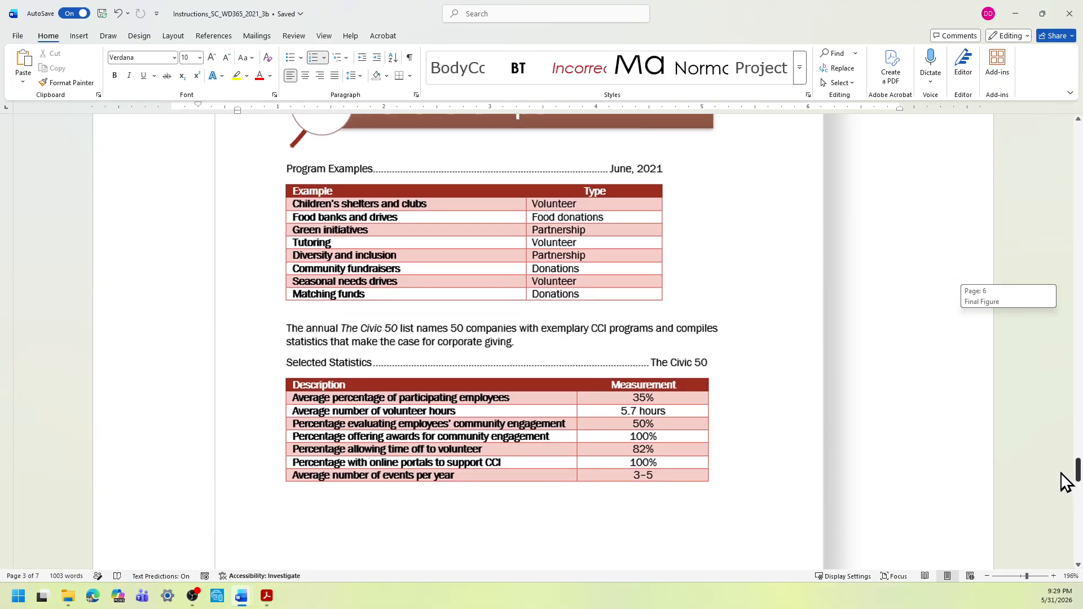